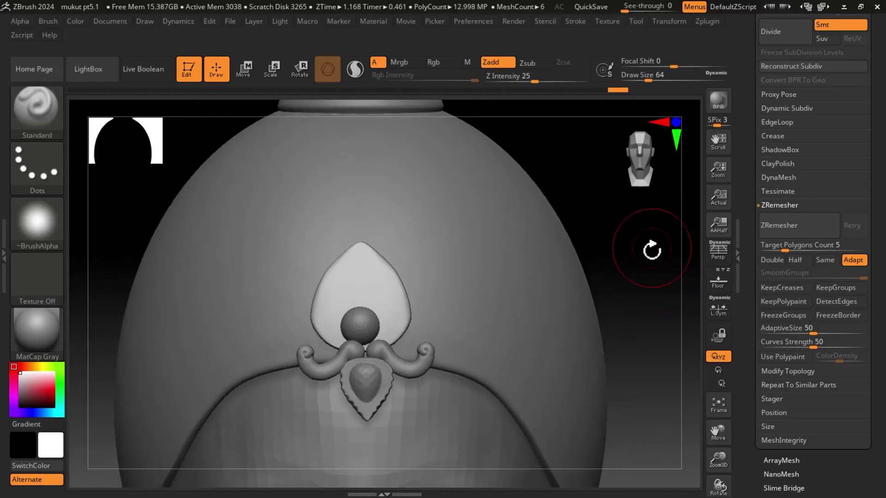
Step: Show the patterned crown backdrop with Floor and load the compact_UI_brush_materials layout
{"action": "left_click_drag", "start_coordinate": [651, 251], "coordinate": [660, 258]}
{"action": "left_click", "coordinate": [728, 284]}
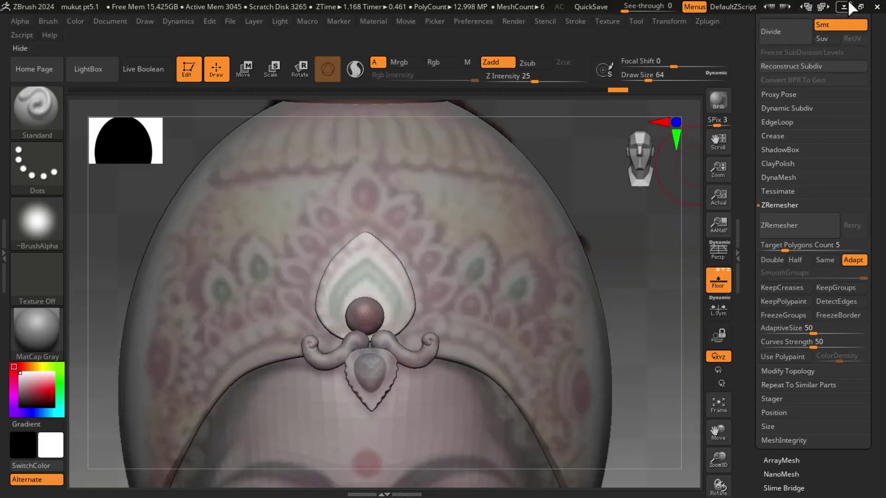
{"action": "left_click", "coordinate": [823, 6]}
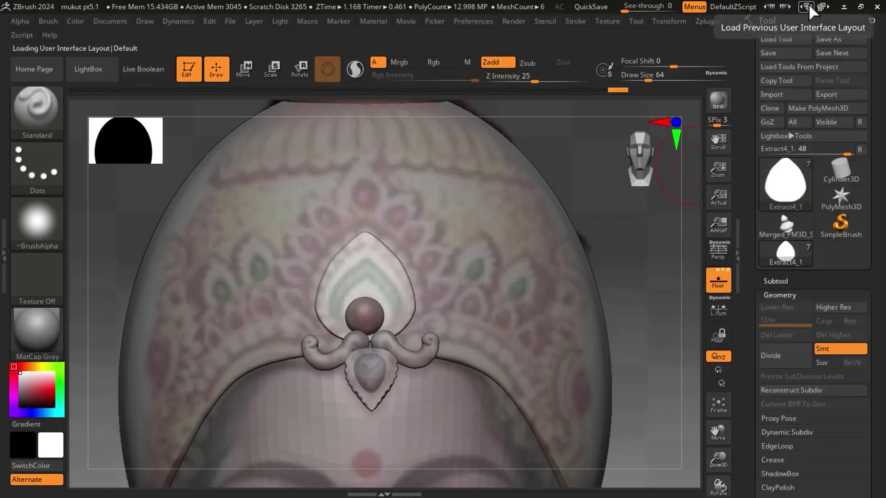
{"action": "left_click", "coordinate": [808, 5]}
Step: With the Move brush, pull the teardrop tip taller and reshape its left edge
{"action": "left_click", "coordinate": [265, 475]}
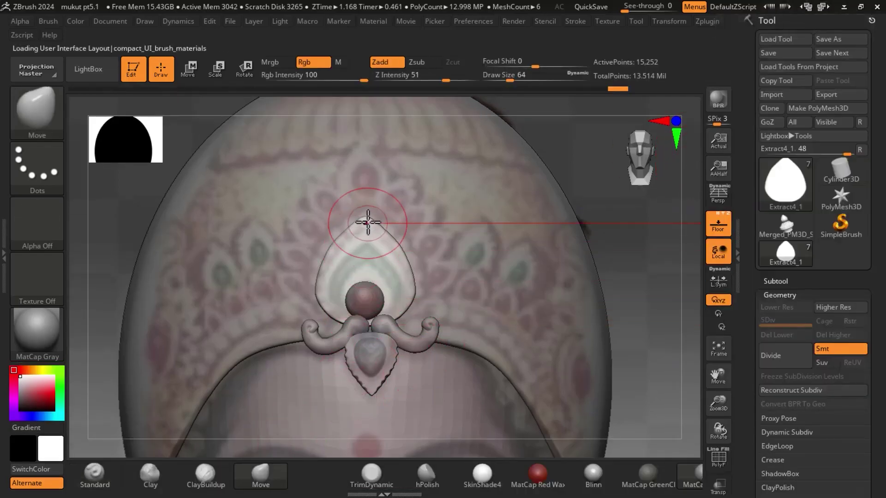
{"action": "left_click_drag", "start_coordinate": [354, 228], "coordinate": [352, 217]}
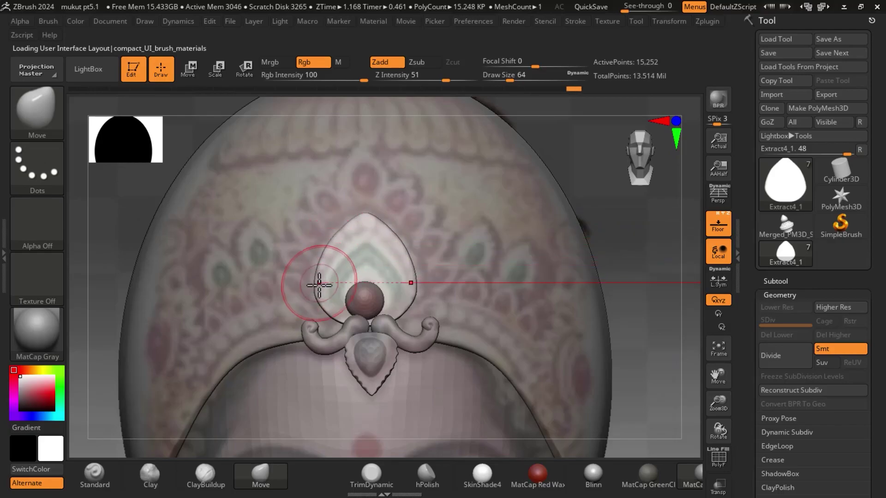
{"action": "mouse_move", "coordinate": [318, 291]}
{"action": "left_mouse_down"}
{"action": "mouse_move", "coordinate": [323, 300]}
{"action": "mouse_move", "coordinate": [316, 281]}
{"action": "left_mouse_up"}
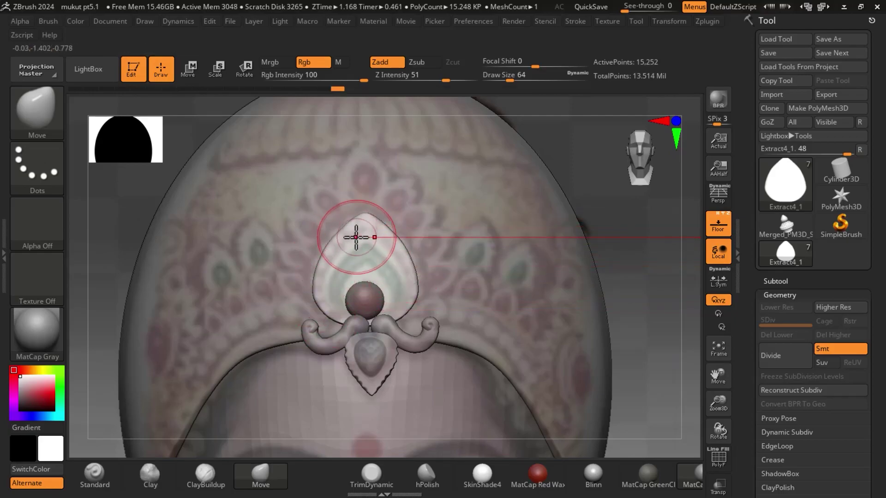
Step: Shift-smooth the teardrop's bumpy upper-left surface and pull its tip into a narrower point
{"action": "key", "text": "shift"}
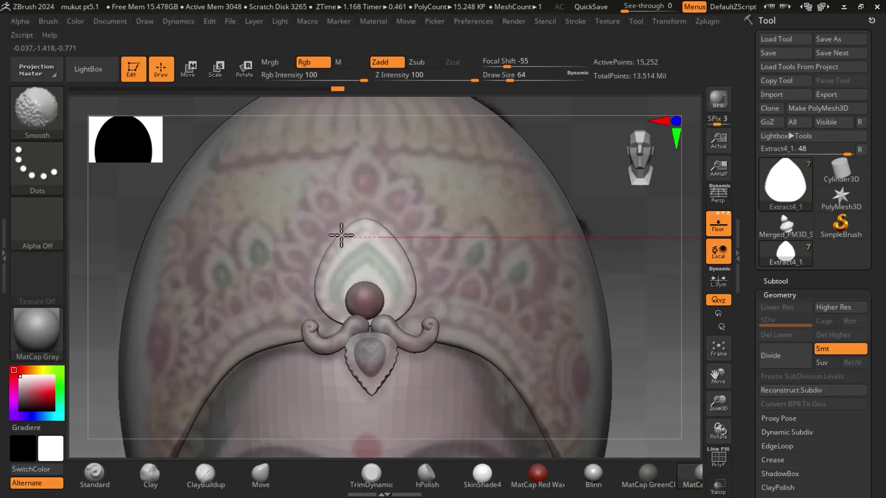
{"action": "left_click_drag", "start_coordinate": [335, 244], "coordinate": [335, 242], "text": "shift"}
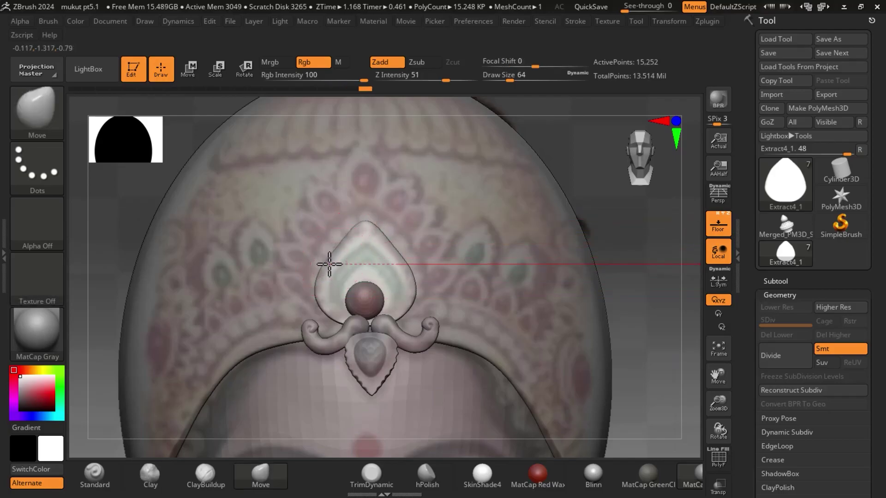
{"action": "left_click_drag", "start_coordinate": [326, 263], "coordinate": [319, 318], "text": "shift"}
{"action": "left_click_drag", "start_coordinate": [354, 247], "coordinate": [354, 234]}
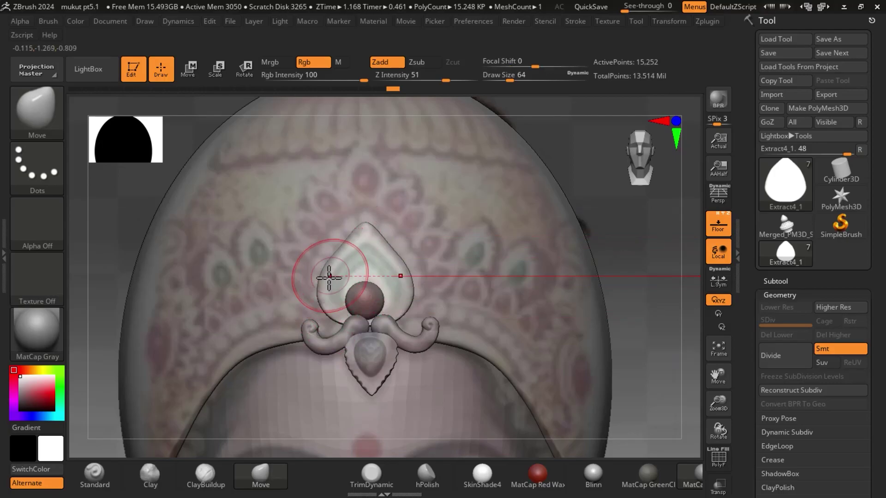
{"action": "left_click", "coordinate": [334, 254]}
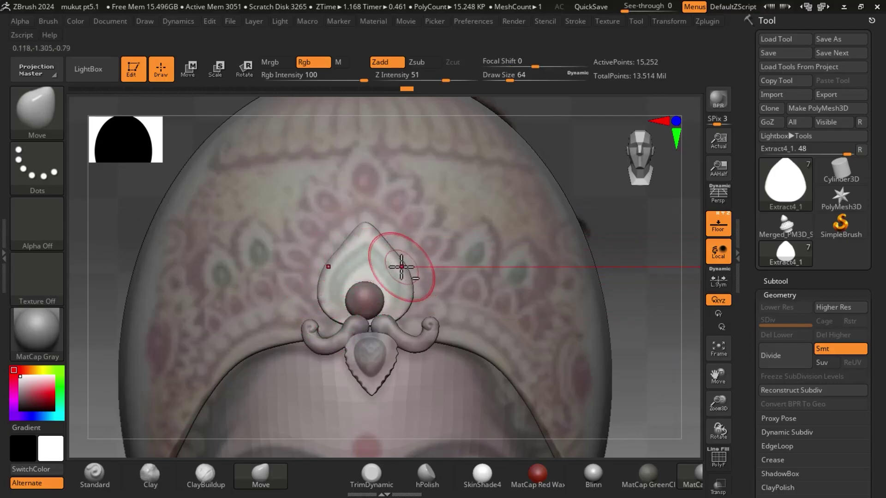
Step: Switch over to the reference photo viewer with Alt+Tab
{"action": "key", "text": "alt+Tab"}
{"action": "key", "text": "Escape"}
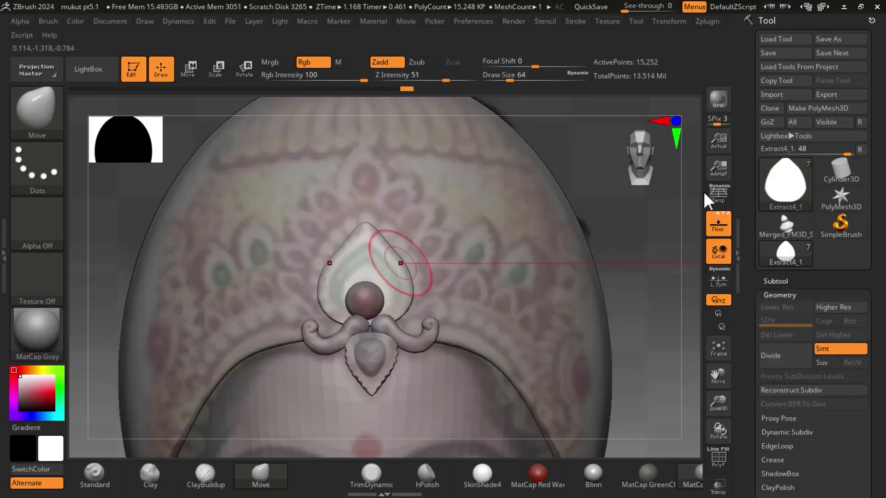
{"action": "key", "text": "alt+Tab"}
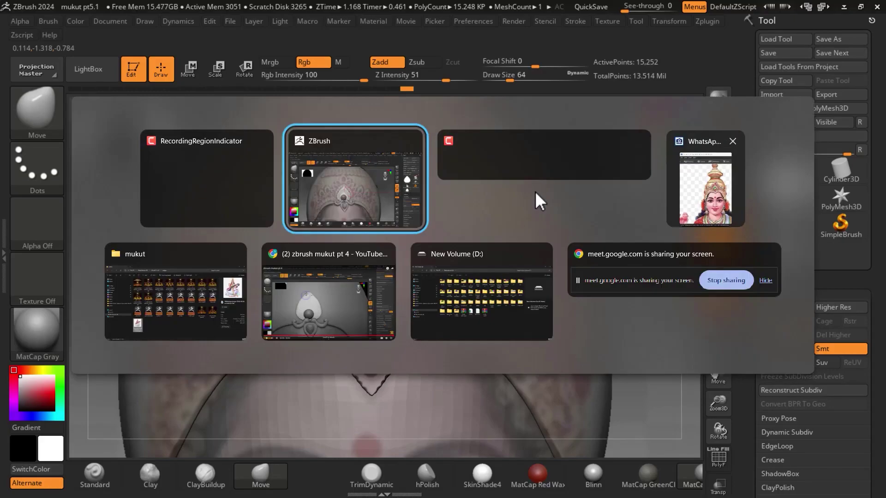
Step: Zoom the Photos reference onto the crown ornament and park its window left of the sculpt
{"action": "left_click", "coordinate": [658, 178]}
{"action": "left_click_drag", "start_coordinate": [713, 161], "coordinate": [397, 165]}
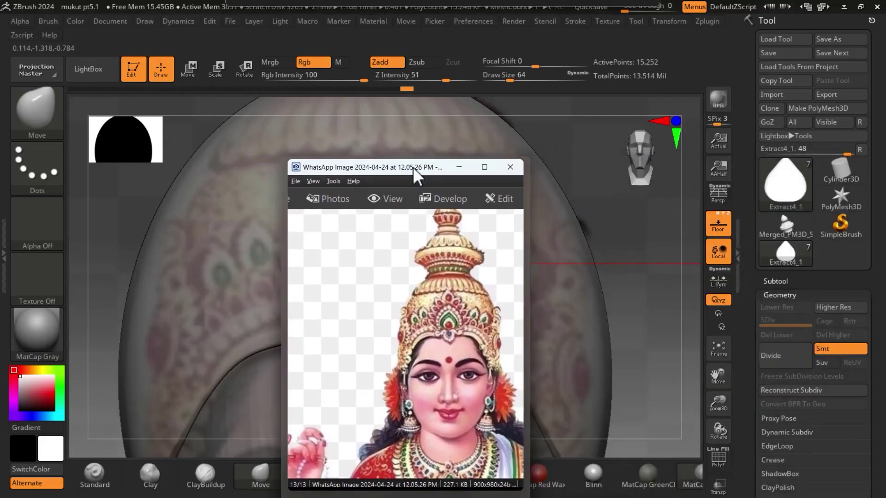
{"action": "scroll", "coordinate": [452, 305], "scroll_direction": "up", "scroll_amount": 2}
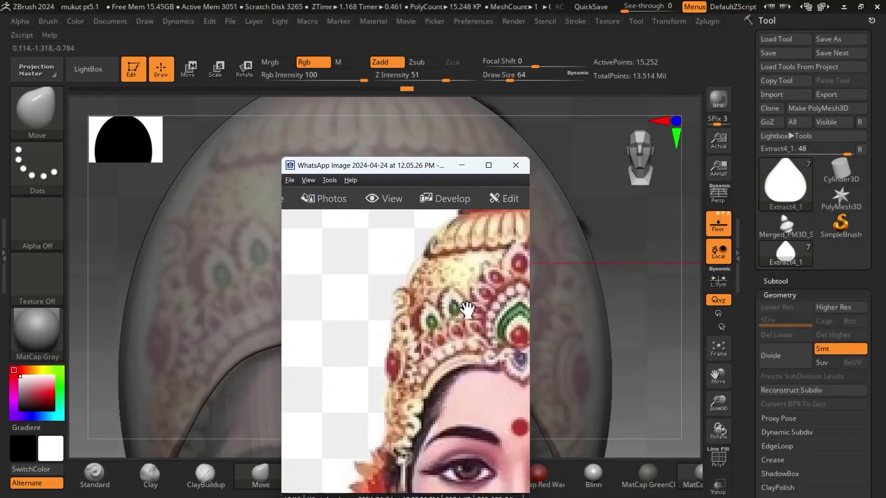
{"action": "scroll", "coordinate": [439, 322], "scroll_direction": "up", "scroll_amount": 2}
{"action": "scroll", "coordinate": [454, 219], "scroll_direction": "up", "scroll_amount": 1}
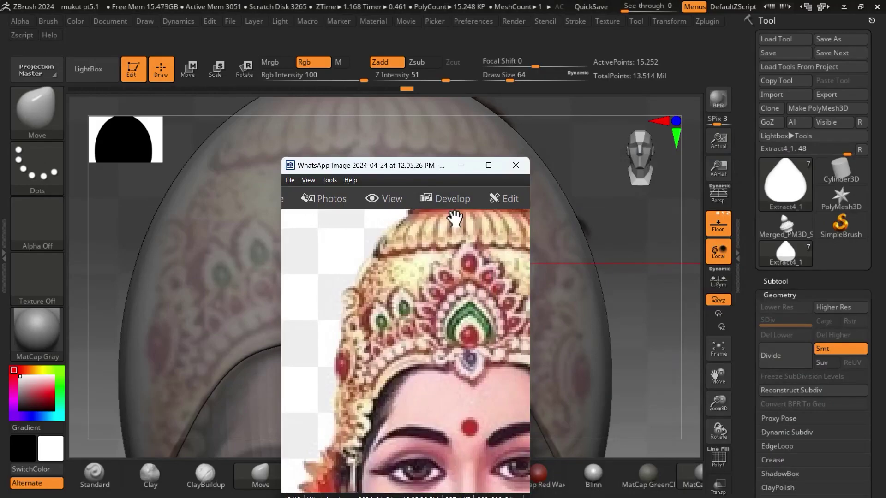
{"action": "left_click_drag", "start_coordinate": [410, 165], "coordinate": [167, 134]}
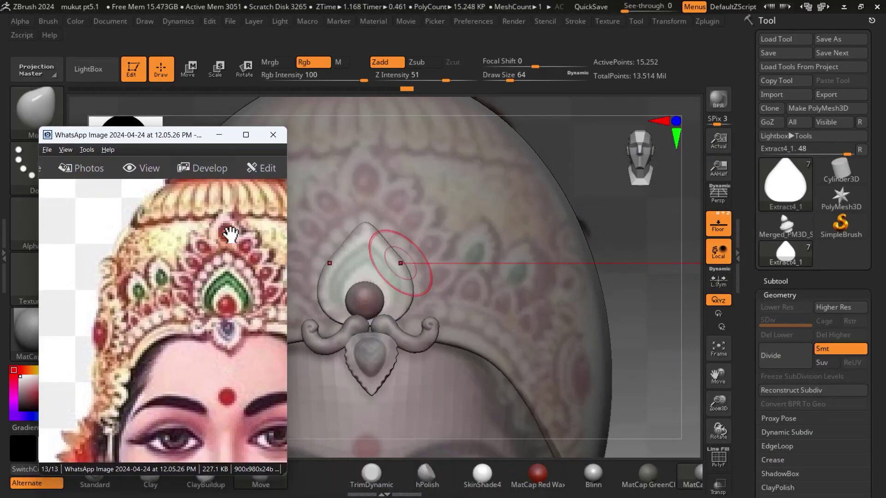
{"action": "left_click_drag", "start_coordinate": [250, 299], "coordinate": [210, 299]}
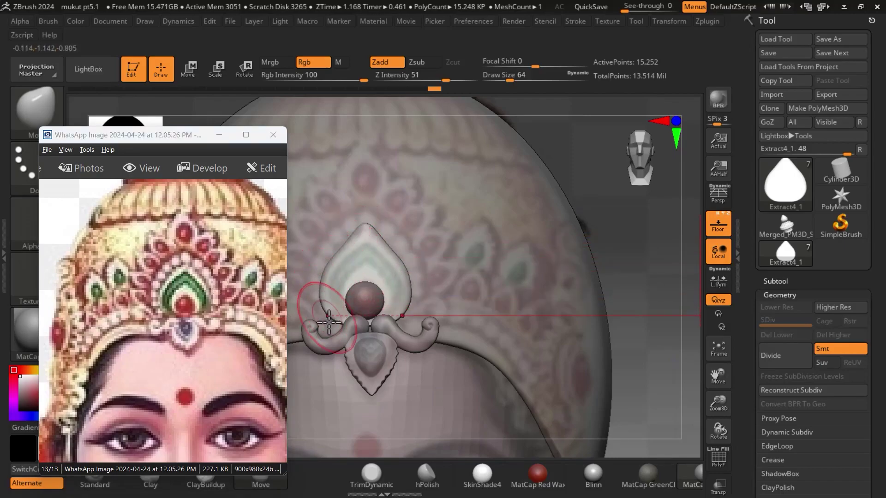
Step: Turn off Floor to hide the backdrop and expand the Subtool list
{"action": "left_click", "coordinate": [718, 227]}
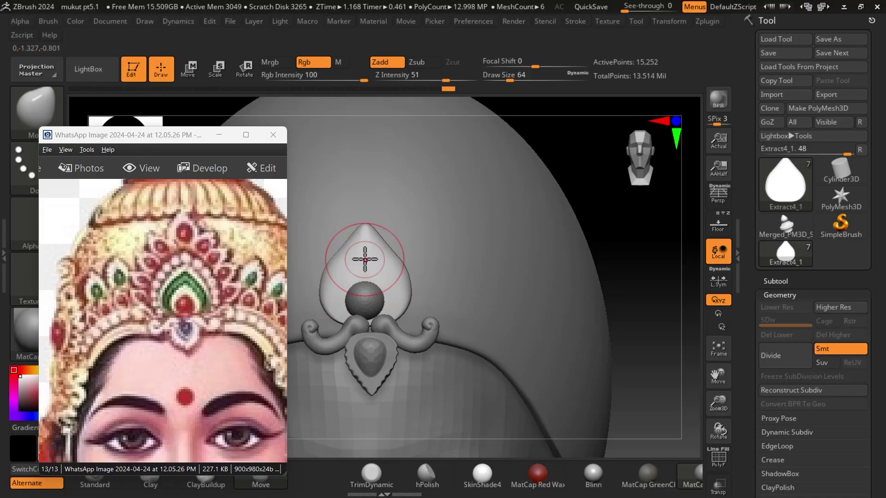
{"action": "left_click", "coordinate": [782, 282]}
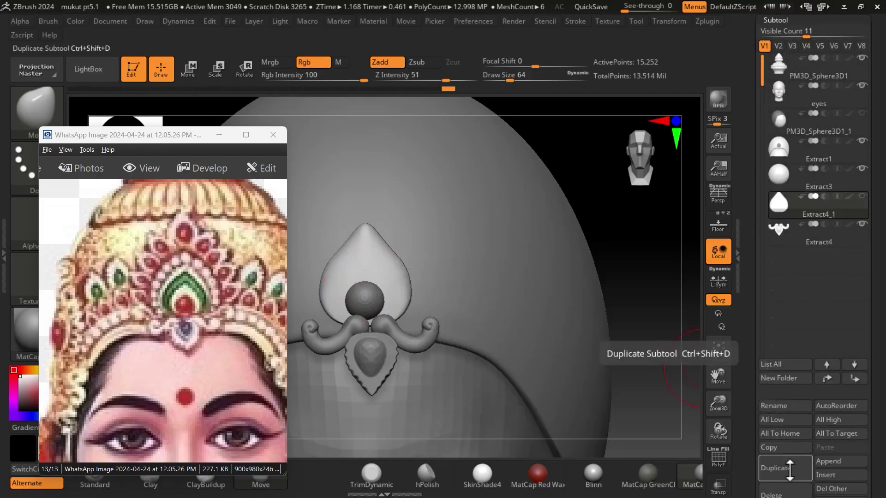
Step: Duplicate the drop piece as Extract4_2 and shift the copy along depth with the gizmo
{"action": "left_click", "coordinate": [790, 468]}
{"action": "left_click_drag", "start_coordinate": [646, 321], "coordinate": [651, 320]}
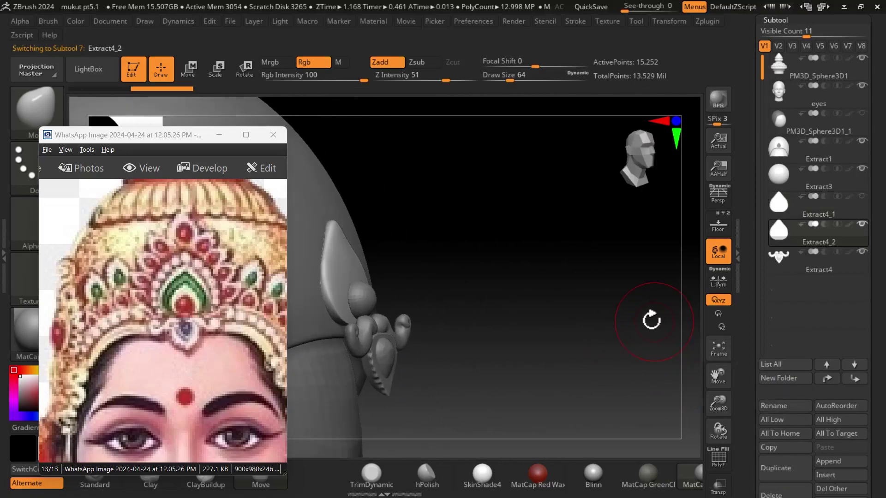
{"action": "left_click_drag", "start_coordinate": [538, 287], "coordinate": [534, 263]}
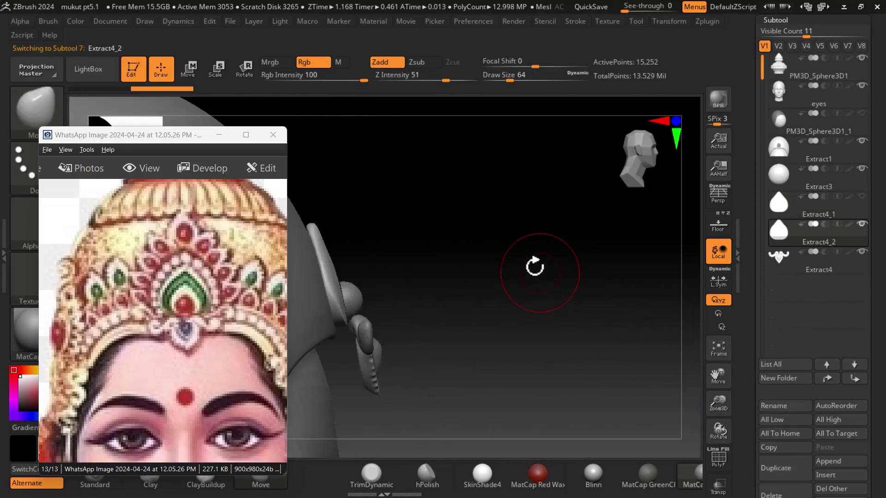
{"action": "left_click", "coordinate": [188, 68]}
{"action": "left_click_drag", "start_coordinate": [414, 288], "coordinate": [425, 283]}
Step: Unhide Extract4_1, then enlarge the duplicate slightly and move it lower
{"action": "left_click", "coordinate": [862, 197]}
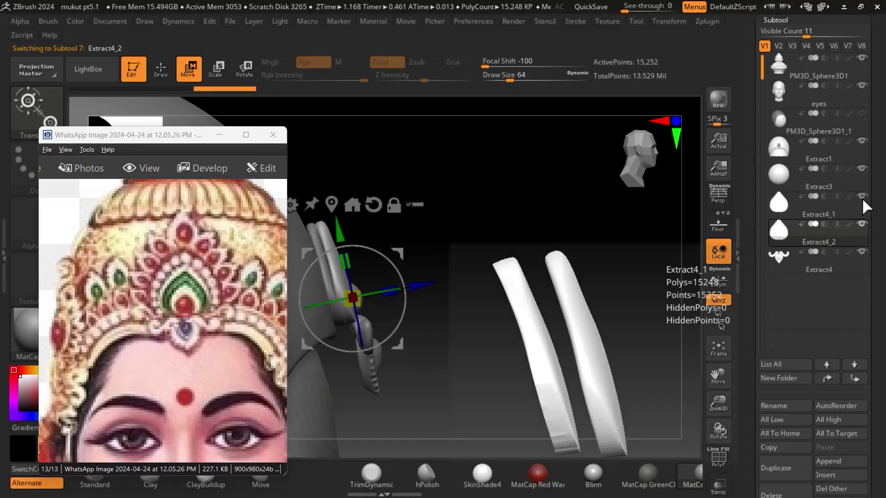
{"action": "left_click_drag", "start_coordinate": [544, 267], "coordinate": [635, 244]}
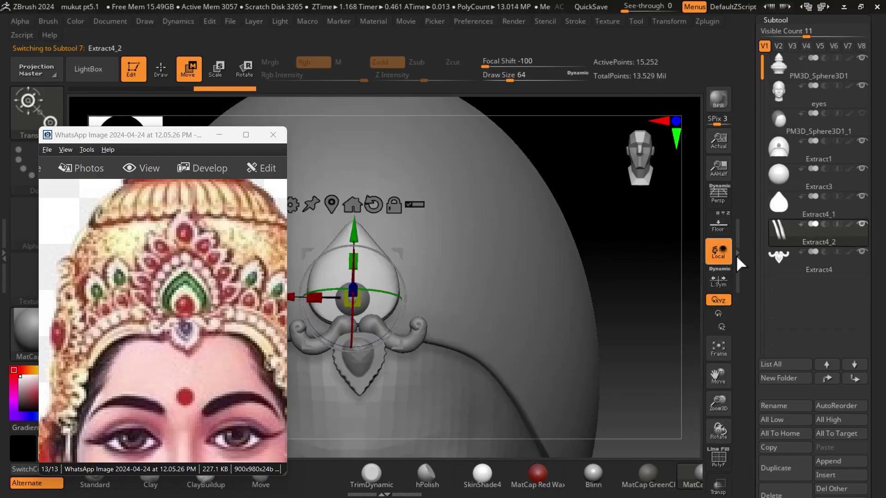
{"action": "left_click", "coordinate": [722, 232]}
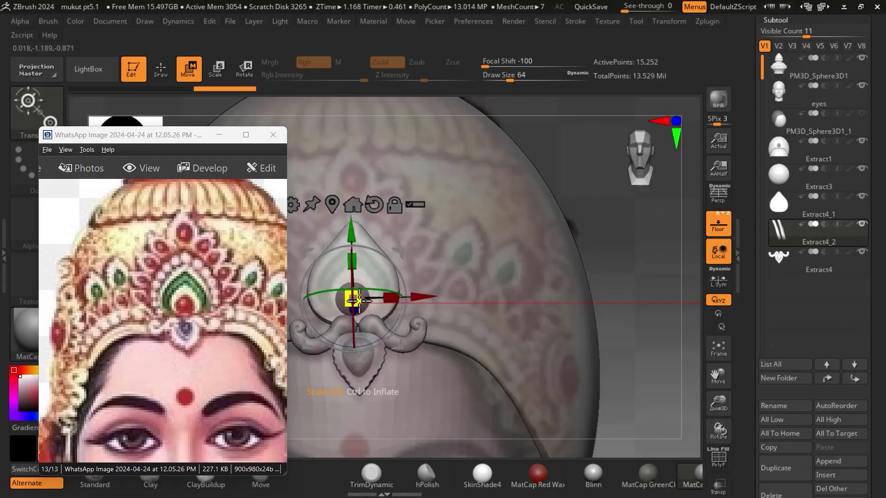
{"action": "mouse_move", "coordinate": [354, 300]}
{"action": "left_mouse_down"}
{"action": "mouse_move", "coordinate": [362, 290]}
{"action": "mouse_move", "coordinate": [349, 299]}
{"action": "left_mouse_up"}
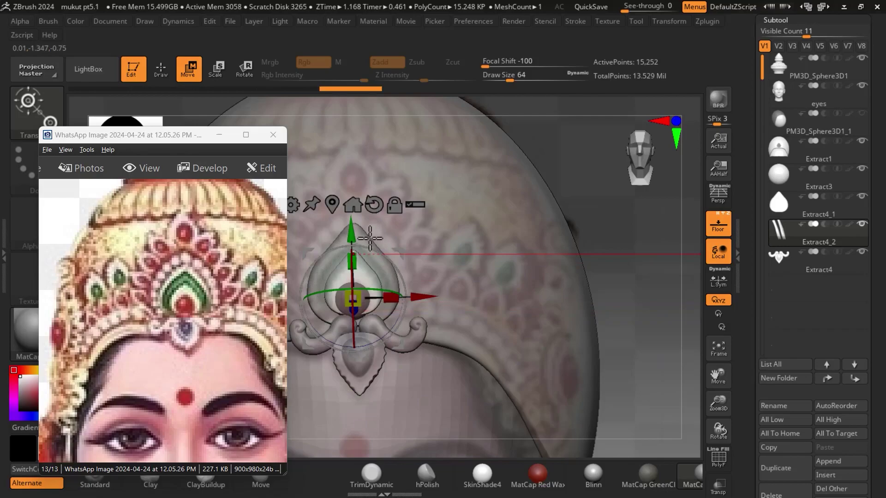
{"action": "left_click_drag", "start_coordinate": [352, 232], "coordinate": [352, 238]}
Step: Rotate the gizmo around its vertical axis and duplicate the piece again as Extract4_3
{"action": "left_click", "coordinate": [718, 226]}
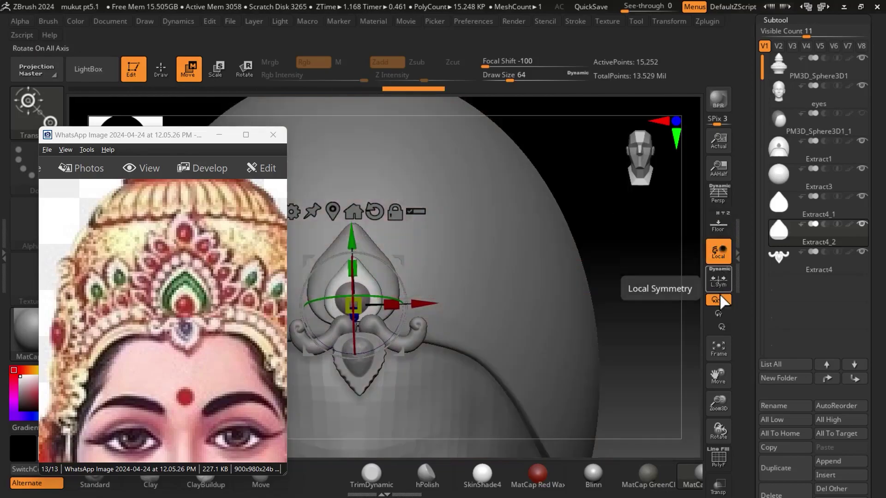
{"action": "mouse_move", "coordinate": [672, 300]}
{"action": "left_mouse_down"}
{"action": "mouse_move", "coordinate": [699, 304]}
{"action": "mouse_move", "coordinate": [664, 306]}
{"action": "mouse_move", "coordinate": [673, 300]}
{"action": "left_mouse_up"}
{"action": "left_click_drag", "start_coordinate": [421, 302], "coordinate": [306, 300]}
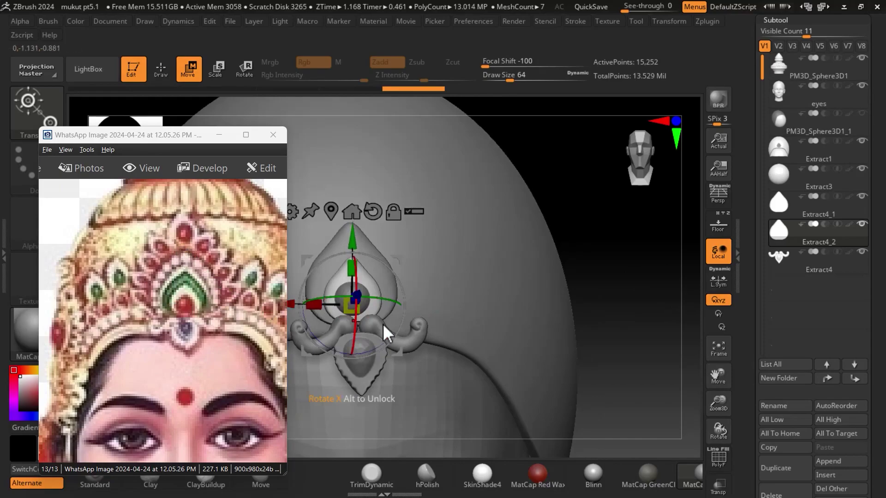
{"action": "left_click_drag", "start_coordinate": [654, 319], "coordinate": [669, 304]}
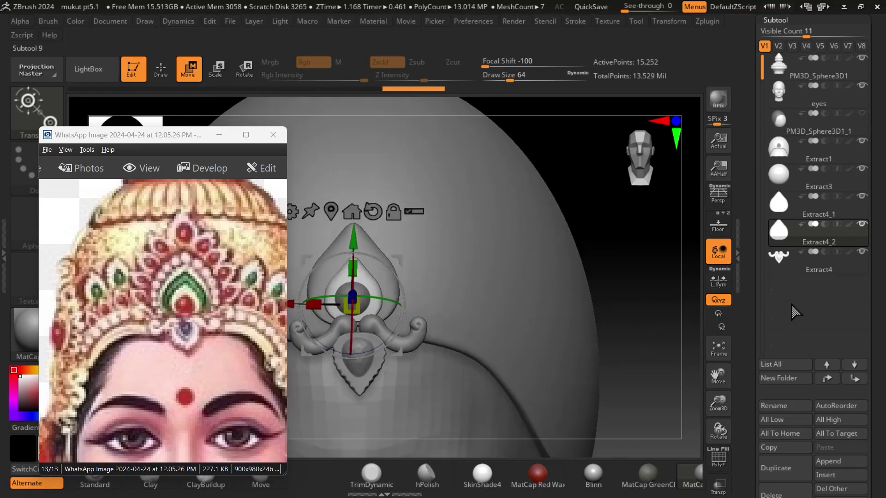
{"action": "left_click", "coordinate": [775, 468]}
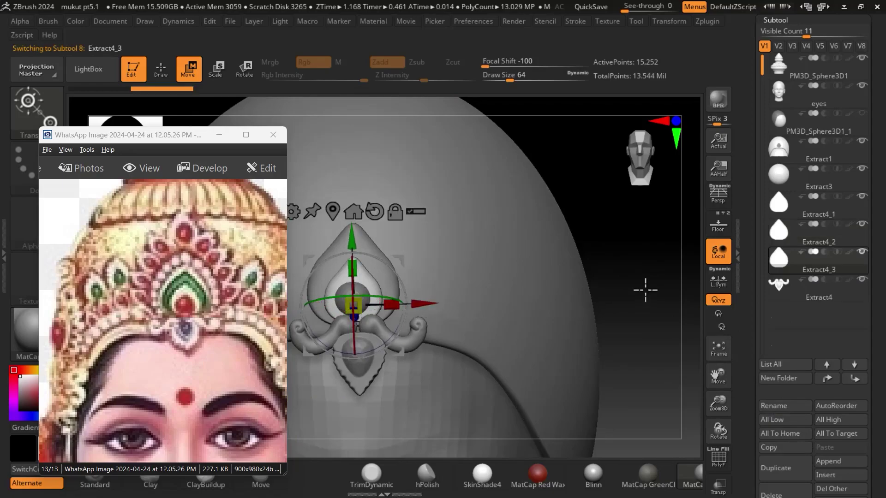
Step: Nudge Extract4_3 forward along depth, then select Extract4_2 in a front view
{"action": "mouse_move", "coordinate": [644, 289]}
{"action": "left_mouse_down"}
{"action": "mouse_move", "coordinate": [672, 293]}
{"action": "mouse_move", "coordinate": [633, 313]}
{"action": "mouse_move", "coordinate": [648, 300]}
{"action": "left_mouse_up"}
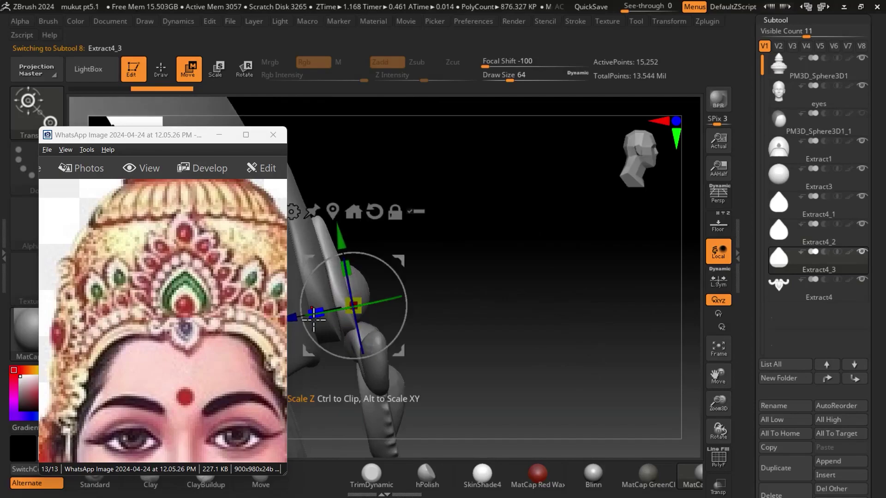
{"action": "left_click_drag", "start_coordinate": [294, 318], "coordinate": [299, 317]}
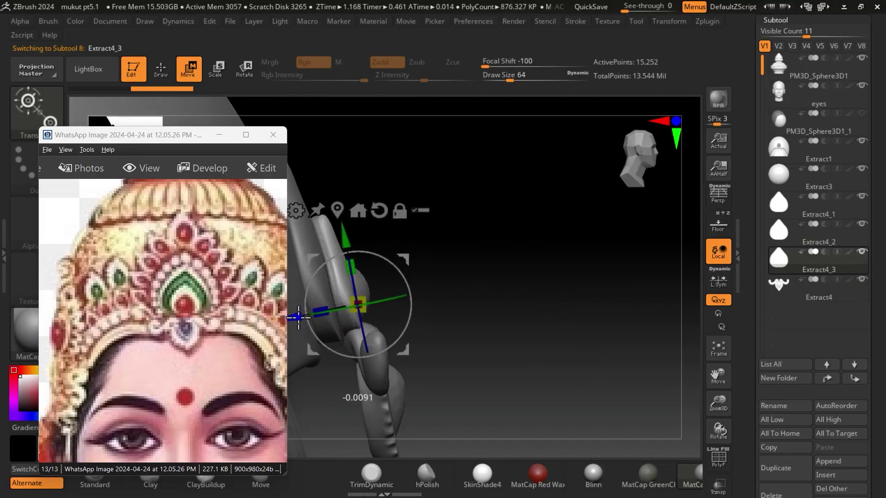
{"action": "left_click", "coordinate": [781, 237]}
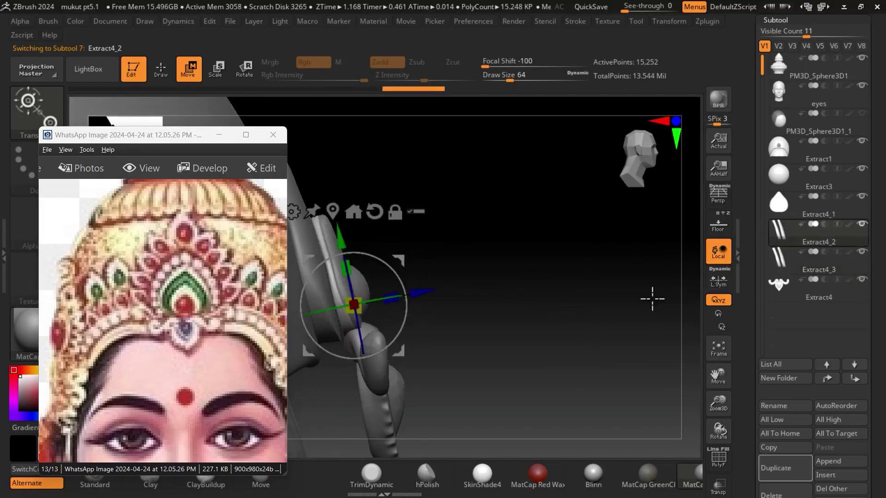
{"action": "left_click_drag", "start_coordinate": [652, 299], "coordinate": [639, 296], "text": "shift"}
{"action": "left_click_drag", "start_coordinate": [692, 249], "coordinate": [690, 229], "text": "shift"}
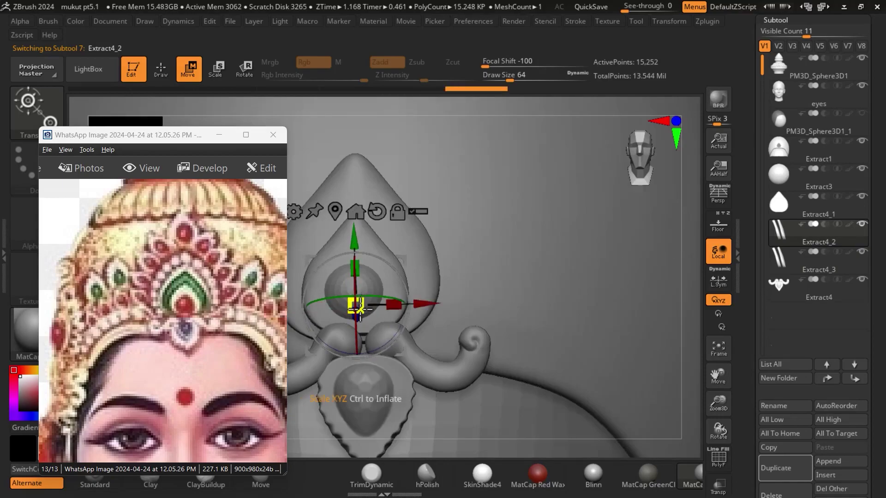
Step: Scale Extract4_2 up to about 1.056, toggling Floor on and off to check it
{"action": "left_click_drag", "start_coordinate": [362, 306], "coordinate": [364, 316]}
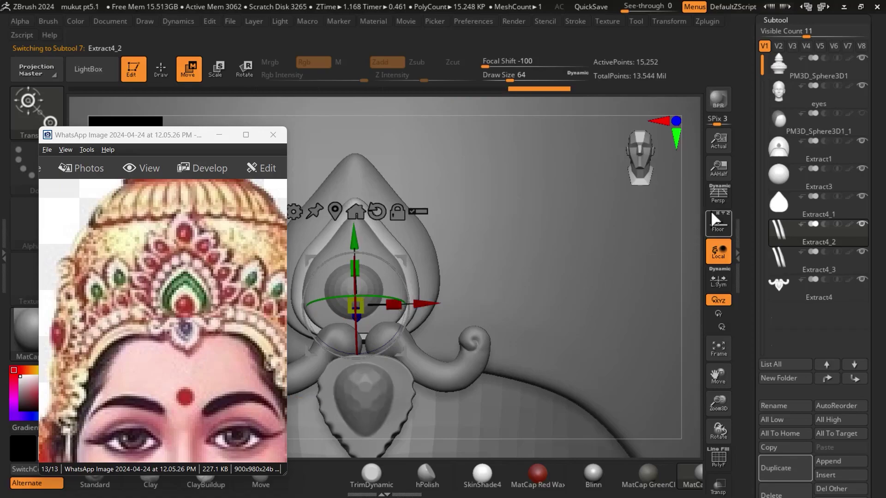
{"action": "left_click", "coordinate": [717, 226]}
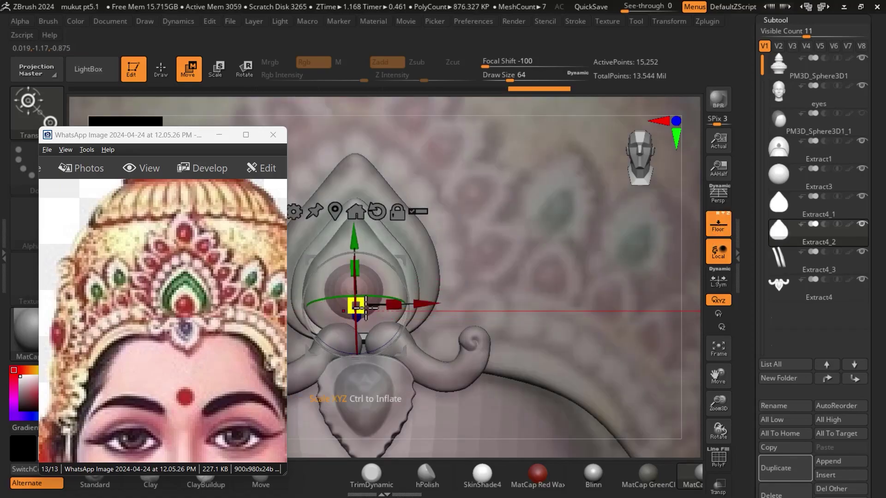
{"action": "left_click_drag", "start_coordinate": [357, 306], "coordinate": [361, 310]}
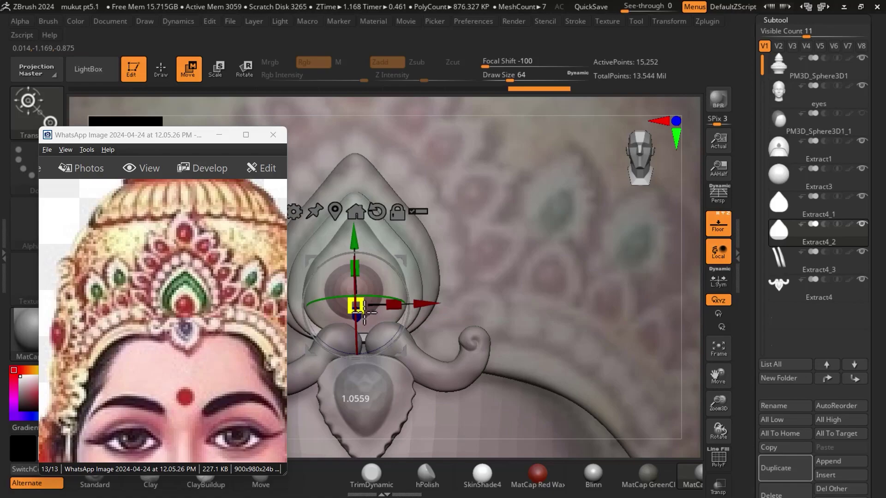
{"action": "left_click_drag", "start_coordinate": [363, 312], "coordinate": [362, 312]}
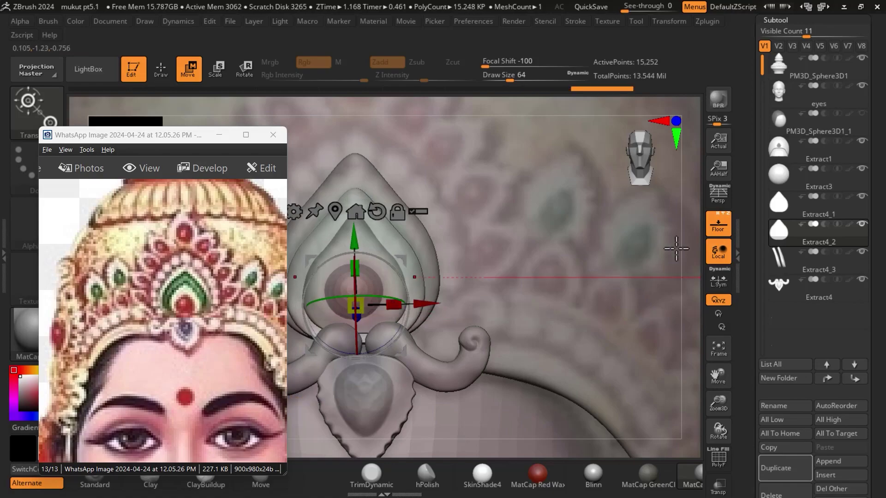
{"action": "left_click", "coordinate": [717, 226]}
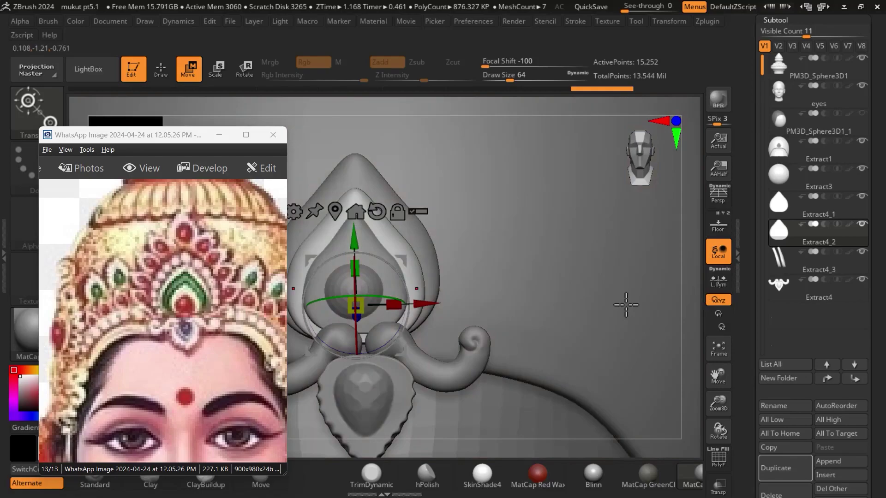
Step: Frame the whole crowned head and move the reference photo window to the right
{"action": "key", "text": "f"}
{"action": "key", "text": "f"}
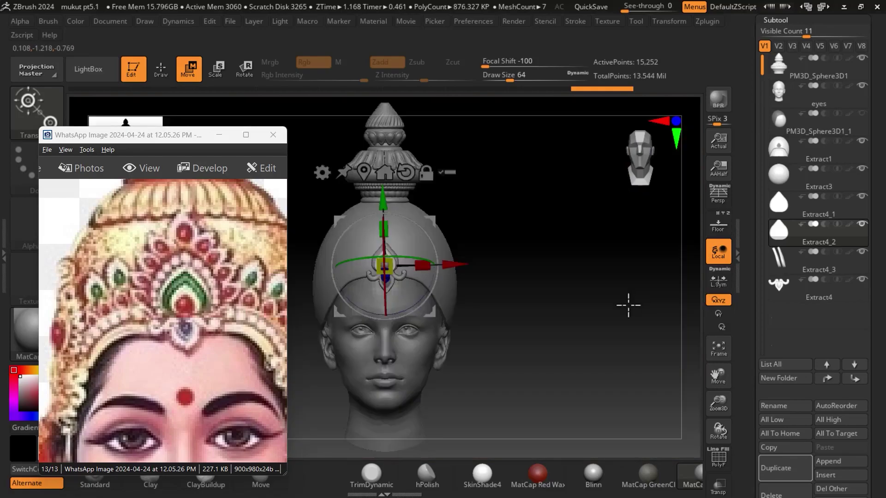
{"action": "mouse_move", "coordinate": [629, 305]}
{"action": "left_mouse_down"}
{"action": "mouse_move", "coordinate": [617, 308]}
{"action": "mouse_move", "coordinate": [612, 346]}
{"action": "mouse_move", "coordinate": [613, 317]}
{"action": "left_mouse_up"}
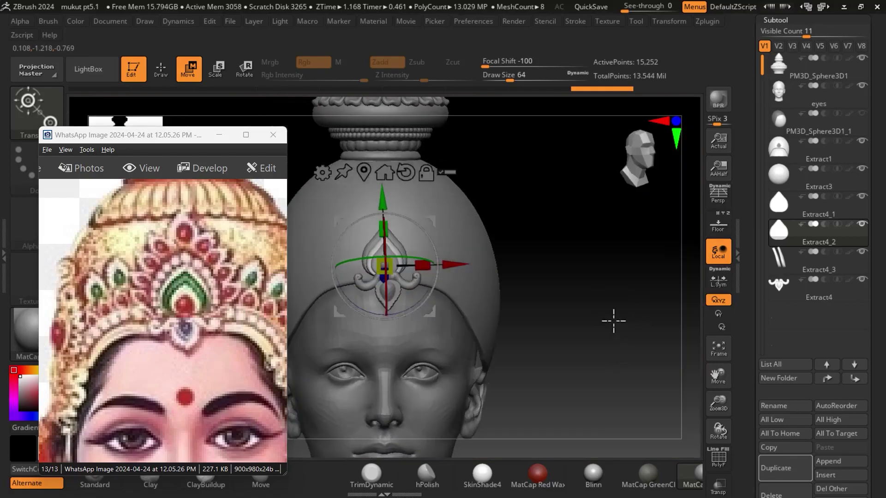
{"action": "left_click_drag", "start_coordinate": [202, 140], "coordinate": [661, 169]}
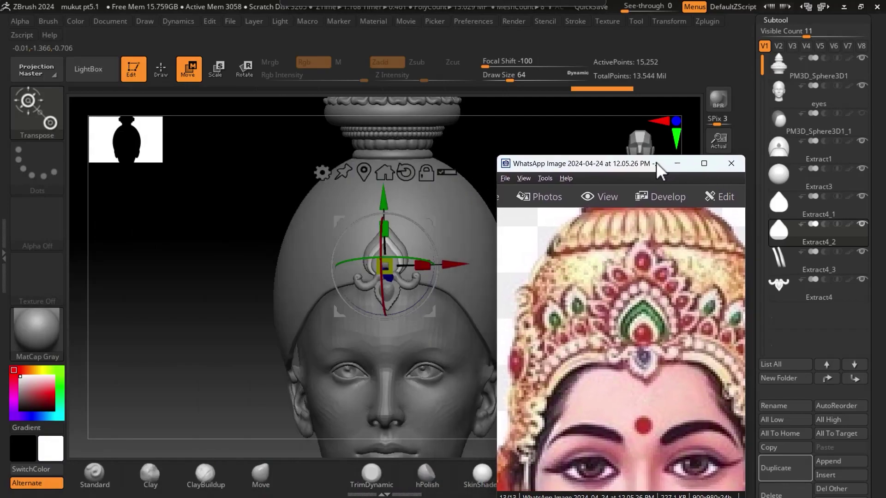
{"action": "left_click_drag", "start_coordinate": [212, 250], "coordinate": [233, 264]}
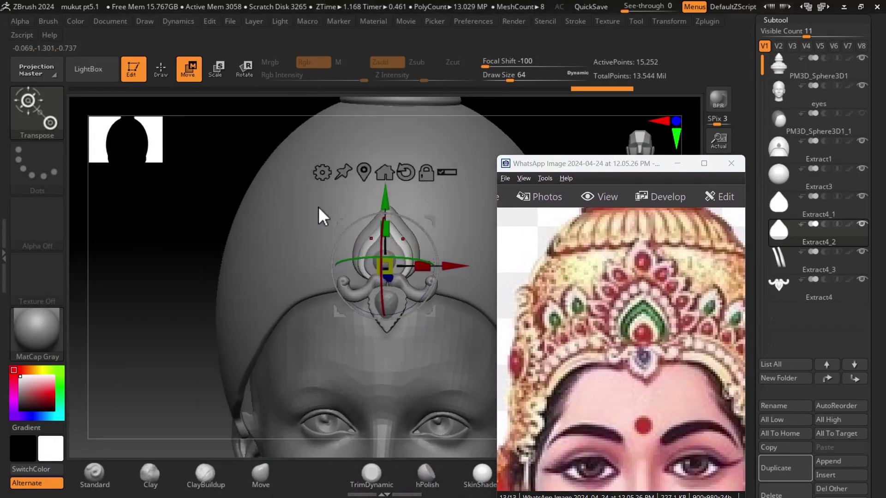
Step: Undo one edit, switch to Draw mode with M material-only painting, and show the material library
{"action": "left_click", "coordinate": [55, 331]}
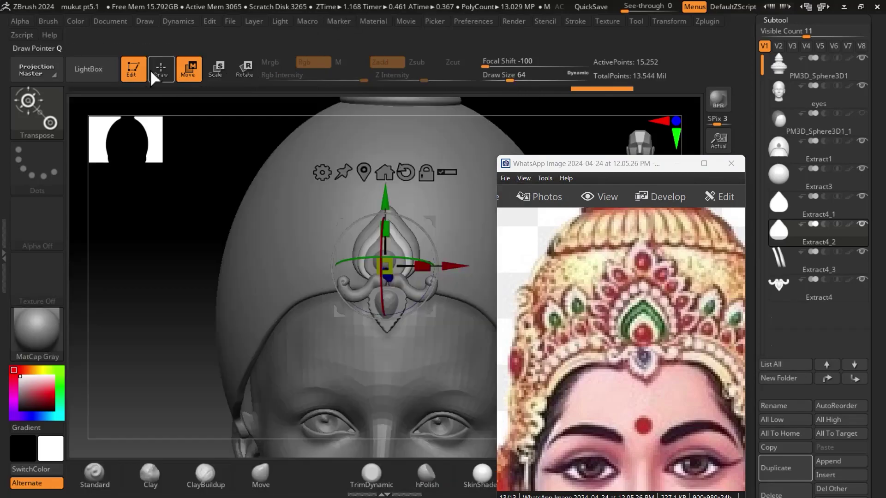
{"action": "left_click", "coordinate": [325, 89]}
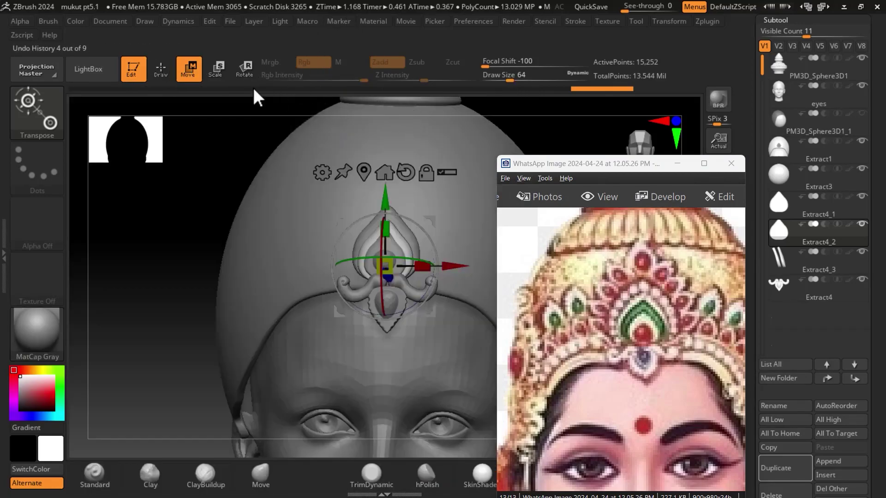
{"action": "left_click", "coordinate": [167, 74]}
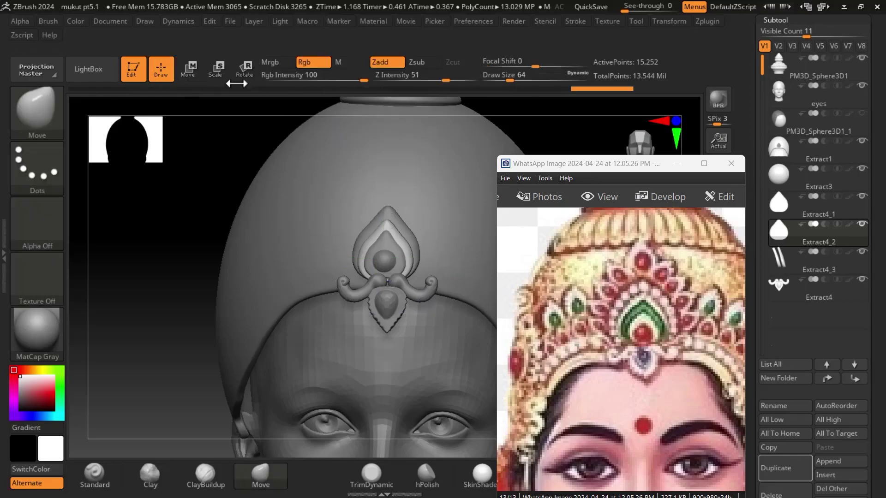
{"action": "left_click", "coordinate": [342, 64]}
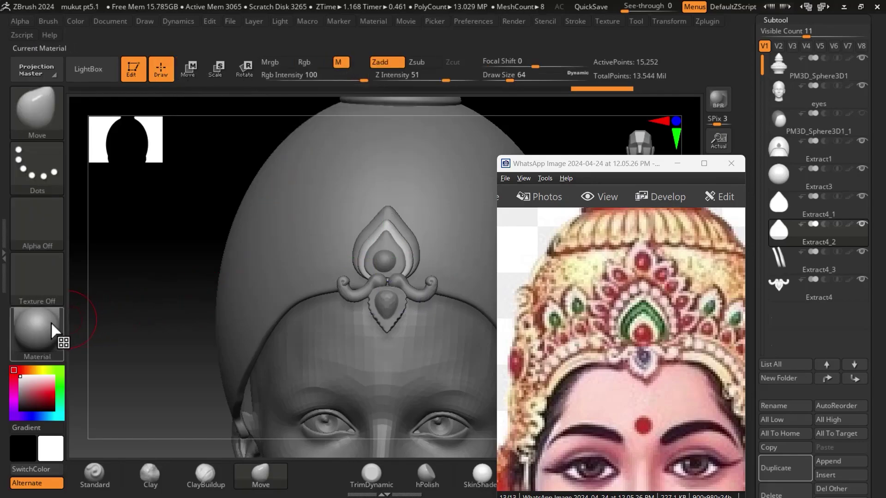
{"action": "left_click", "coordinate": [55, 334]}
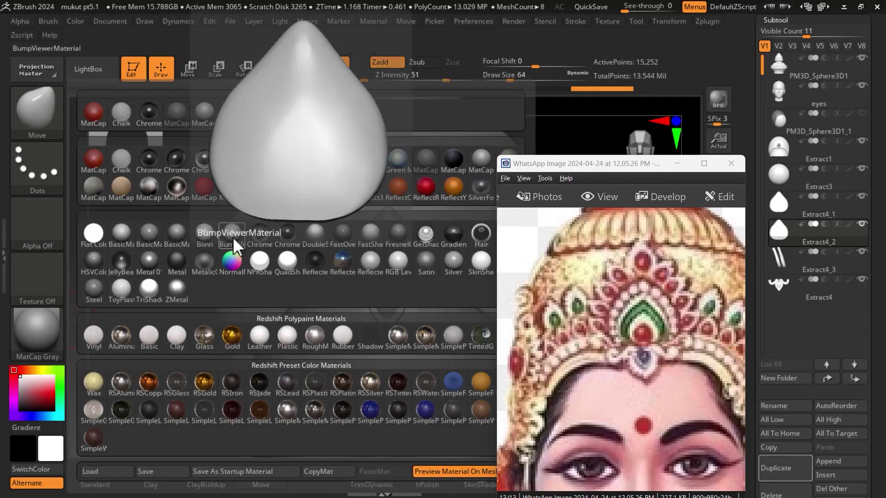
Step: Try BasicMaterial2, ReflectYellow and MatCap RedClay materials on the model
{"action": "mouse_move", "coordinate": [176, 234]}
{"action": "left_click", "coordinate": [154, 233]}
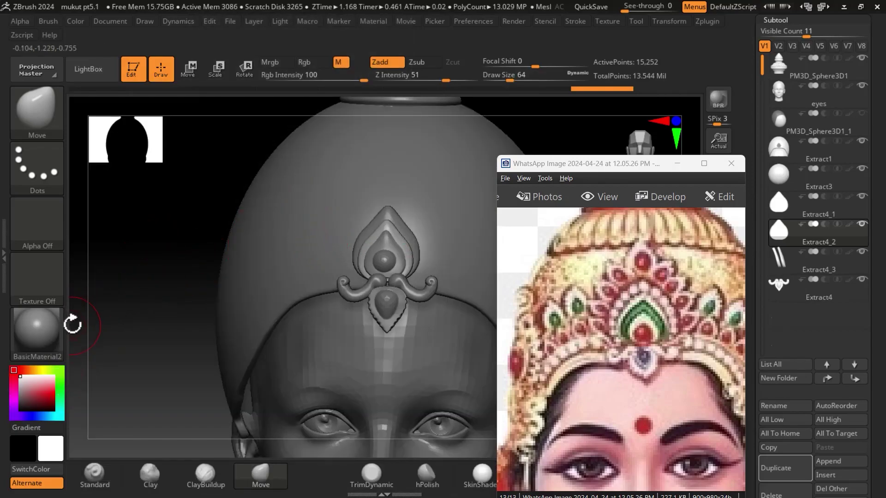
{"action": "left_click", "coordinate": [69, 322]}
{"action": "mouse_move", "coordinate": [207, 235]}
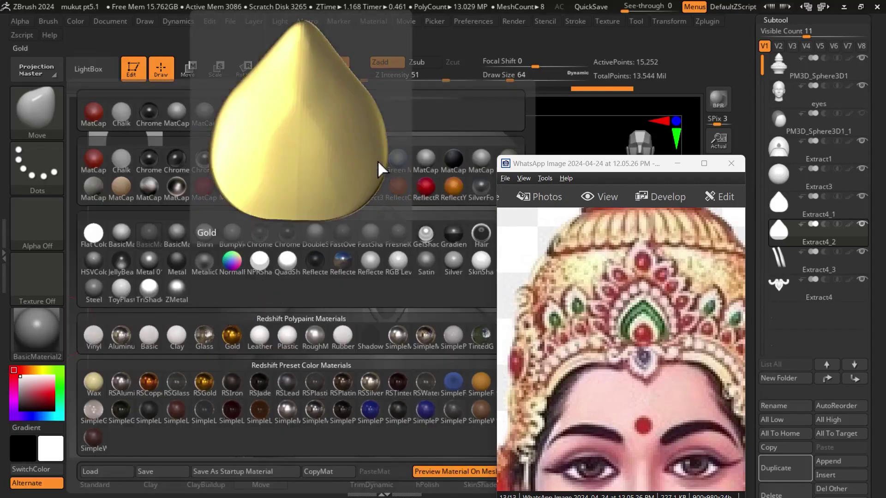
{"action": "left_click", "coordinate": [458, 187]}
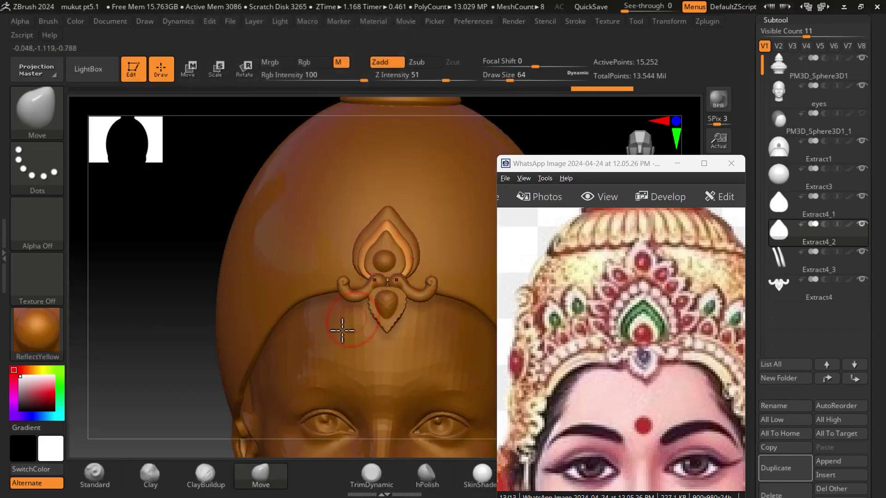
{"action": "left_click", "coordinate": [56, 344]}
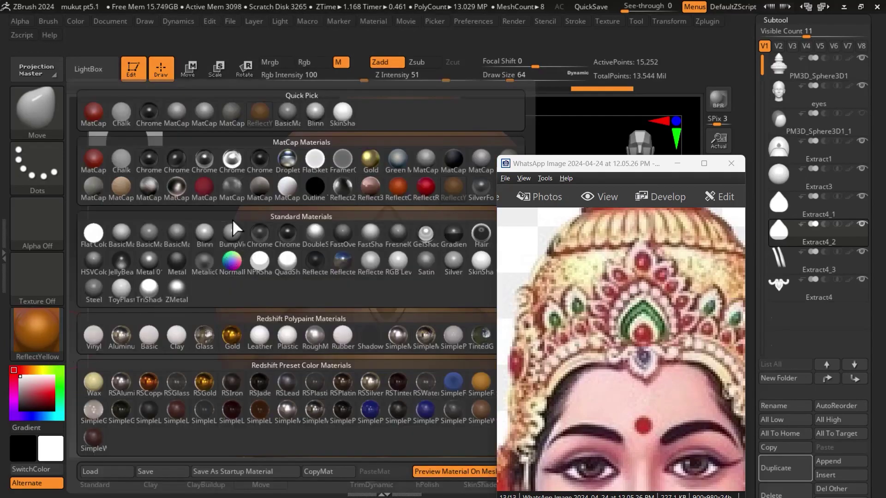
{"action": "left_click", "coordinate": [199, 192]}
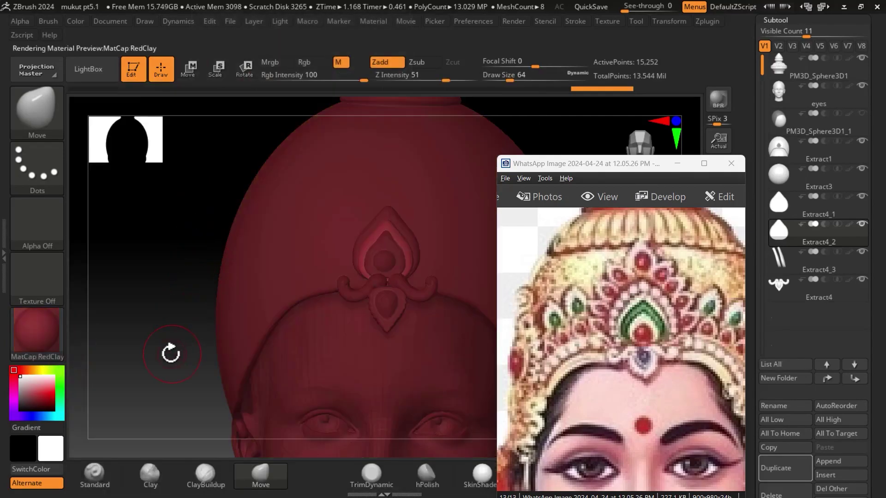
Step: Set a bright, saturated green as the current colour and reapply BasicMaterial2
{"action": "left_click", "coordinate": [59, 369]}
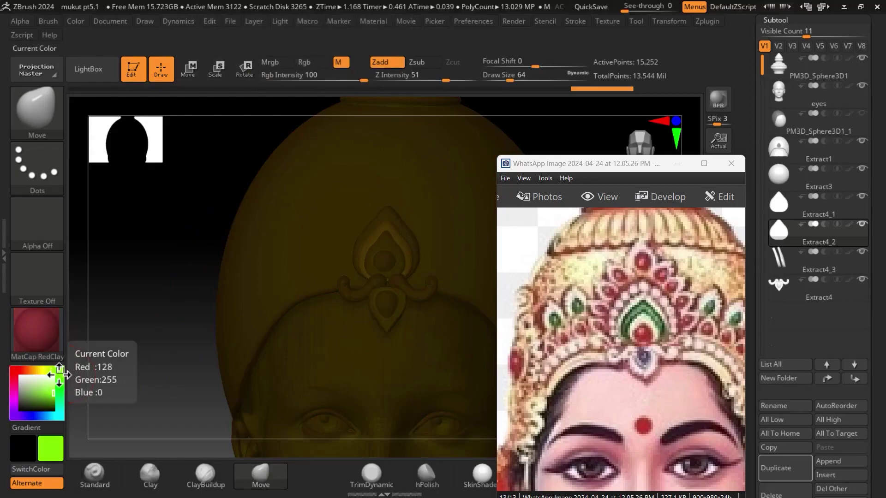
{"action": "left_click", "coordinate": [49, 381]}
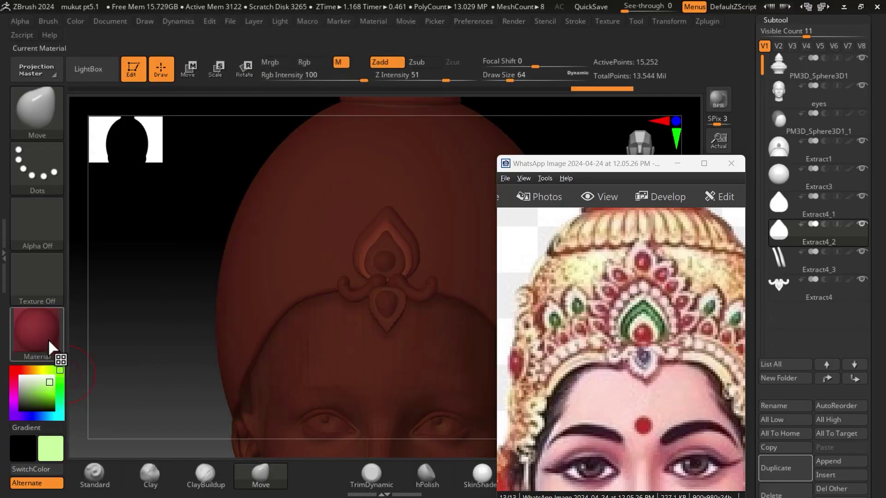
{"action": "left_click", "coordinate": [49, 390]}
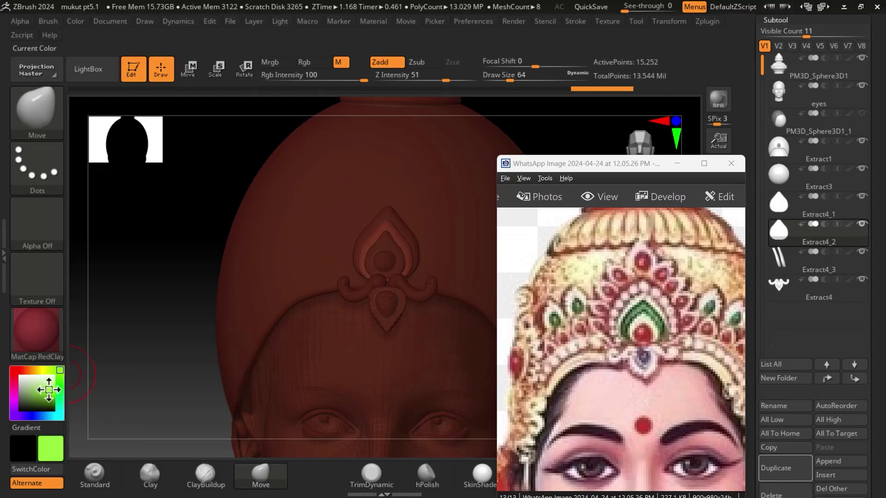
{"action": "mouse_move", "coordinate": [37, 331]}
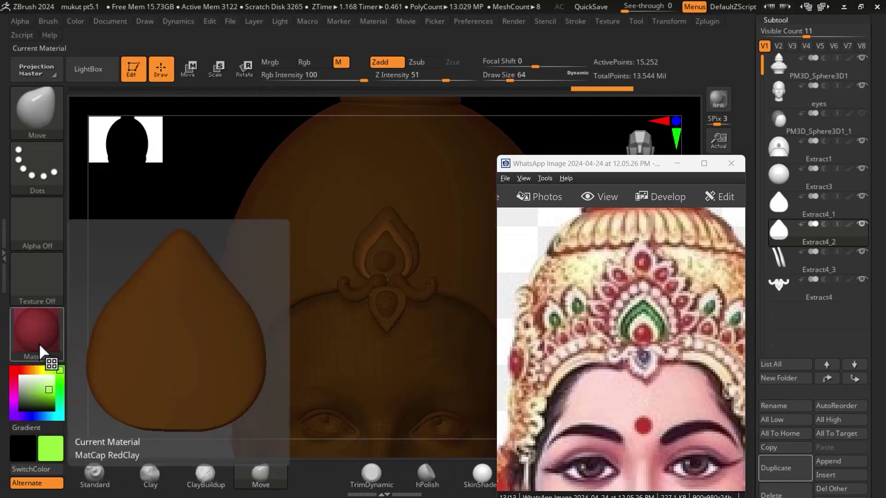
{"action": "left_click", "coordinate": [39, 341]}
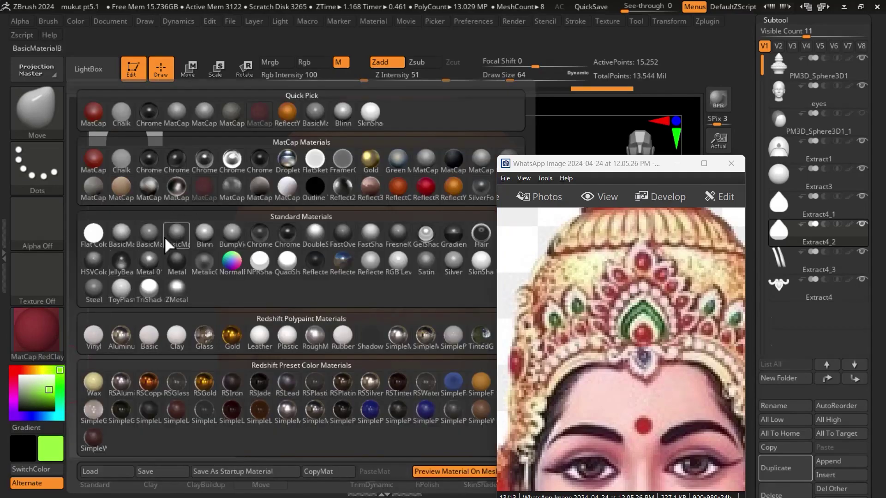
{"action": "left_click", "coordinate": [152, 234]}
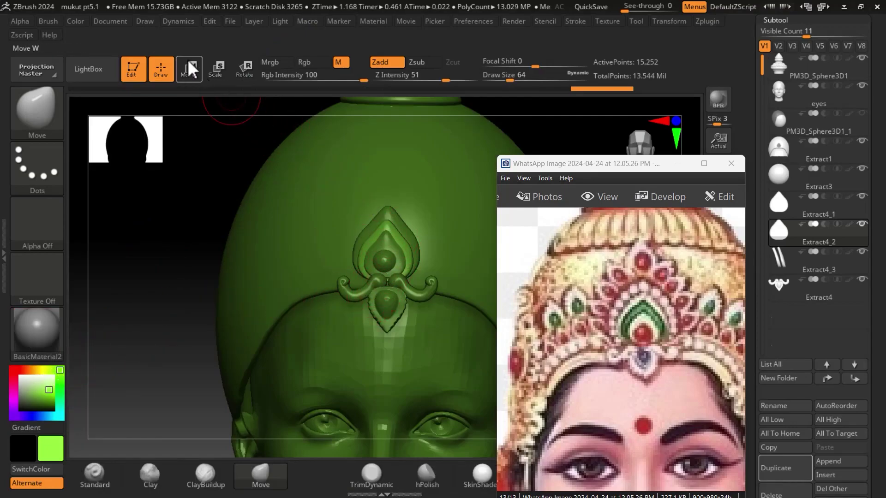
Step: Run a first FillObject on the ornament, then switch the model to BasicMaterial
{"action": "left_click", "coordinate": [75, 22]}
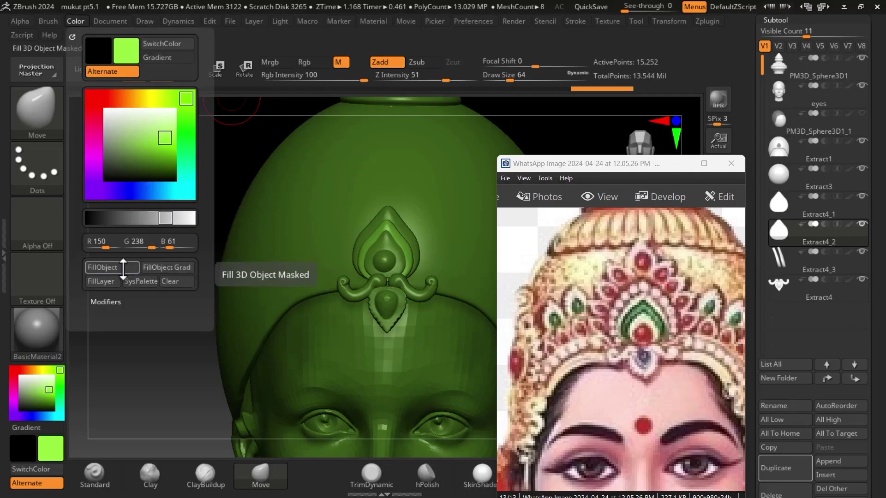
{"action": "left_click", "coordinate": [123, 268]}
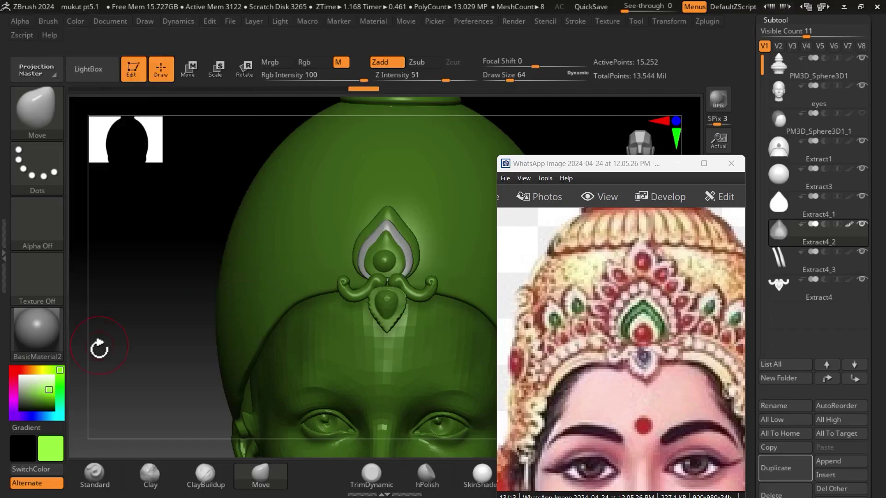
{"action": "left_click", "coordinate": [44, 339]}
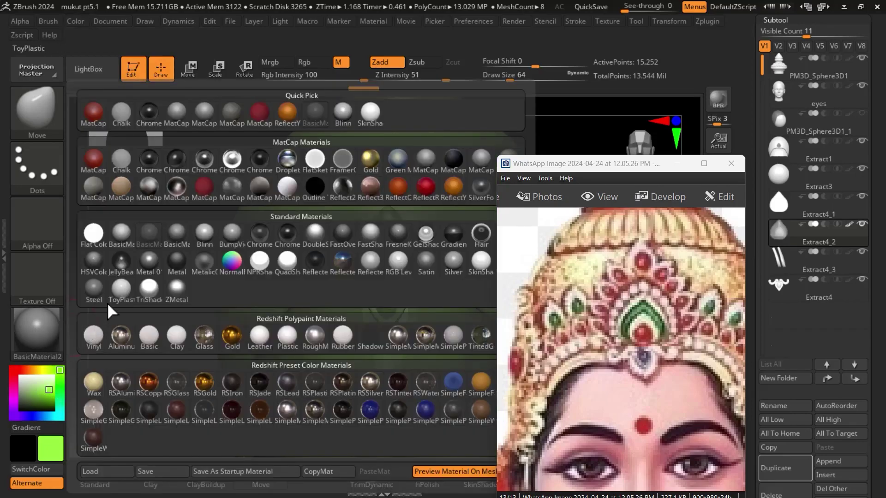
{"action": "left_click", "coordinate": [123, 236]}
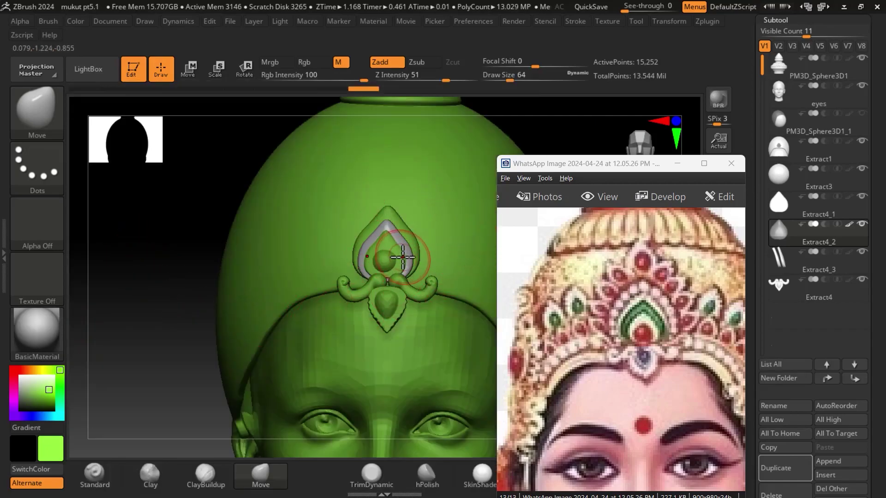
{"action": "mouse_move", "coordinate": [398, 262]}
{"action": "left_mouse_down"}
{"action": "mouse_move", "coordinate": [407, 248]}
{"action": "mouse_move", "coordinate": [399, 243]}
{"action": "left_mouse_up"}
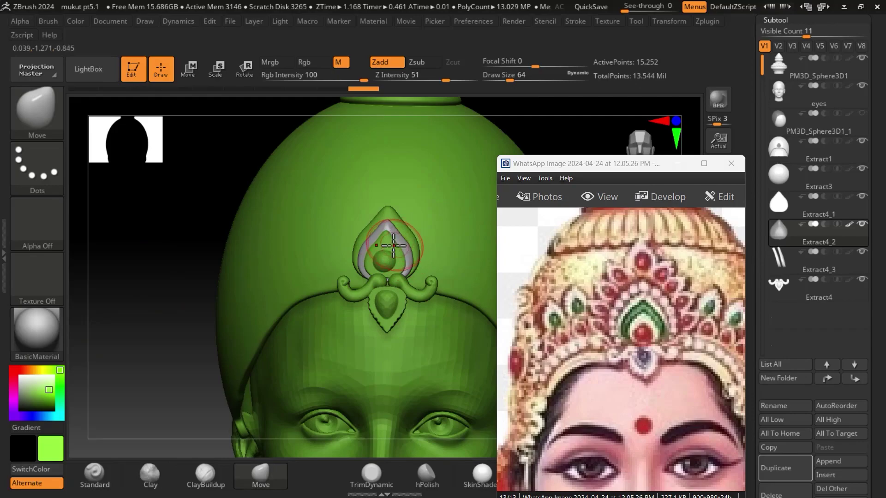
Step: Choose bright green as the paint colour and fill the Extract4_2 ring again
{"action": "left_click", "coordinate": [17, 377]}
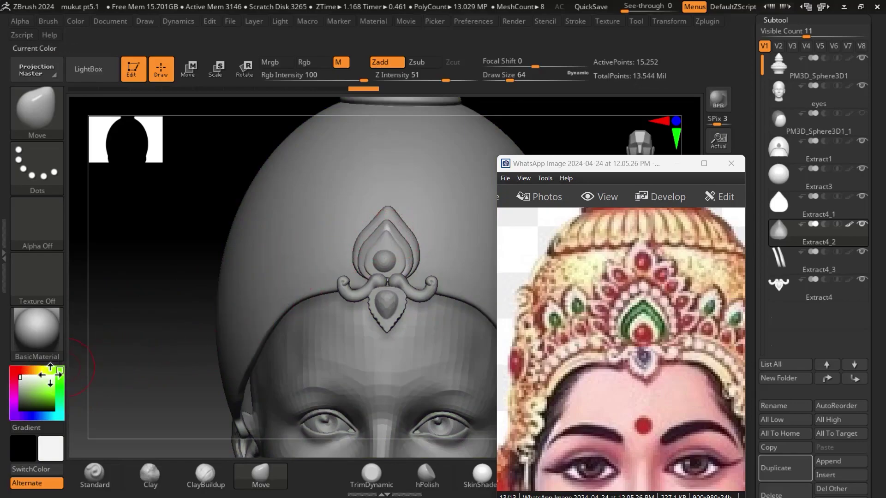
{"action": "left_click", "coordinate": [50, 375]}
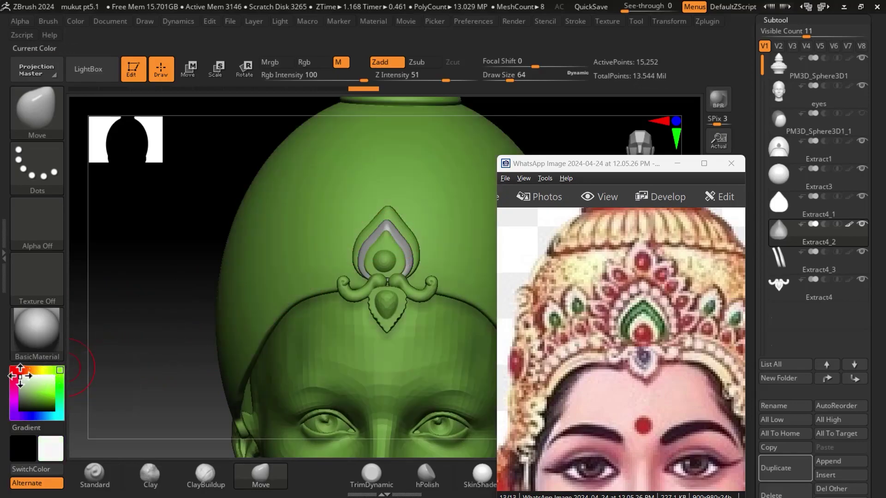
{"action": "left_click", "coordinate": [19, 377]}
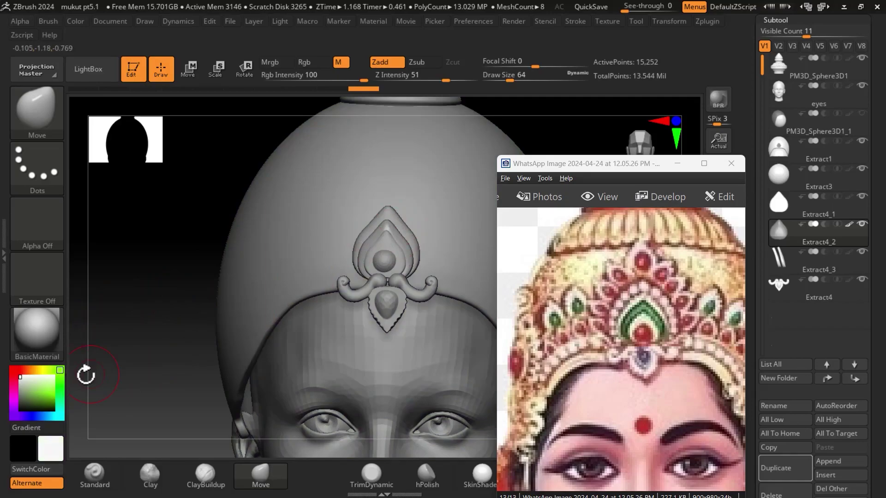
{"action": "left_click", "coordinate": [51, 390]}
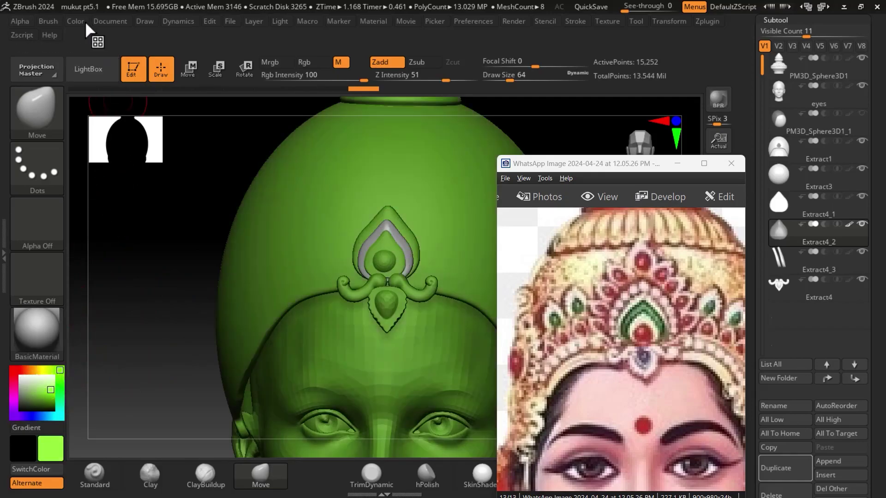
{"action": "left_click", "coordinate": [77, 22]}
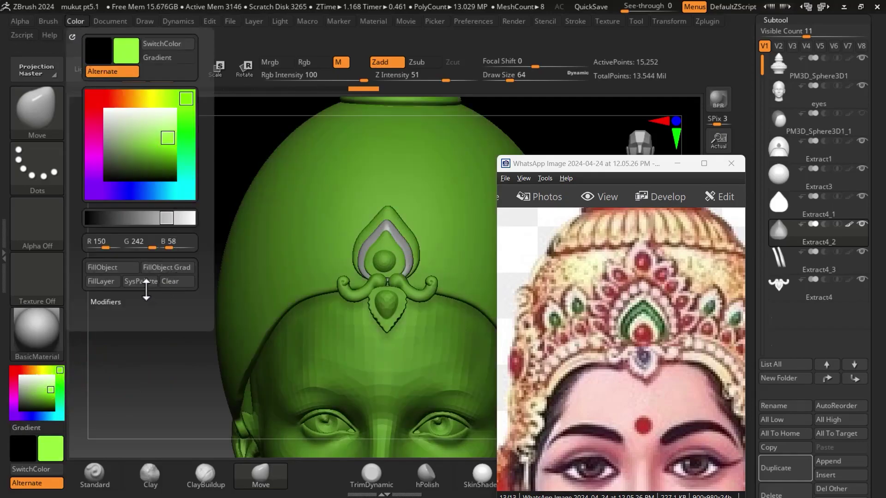
{"action": "left_click", "coordinate": [118, 266]}
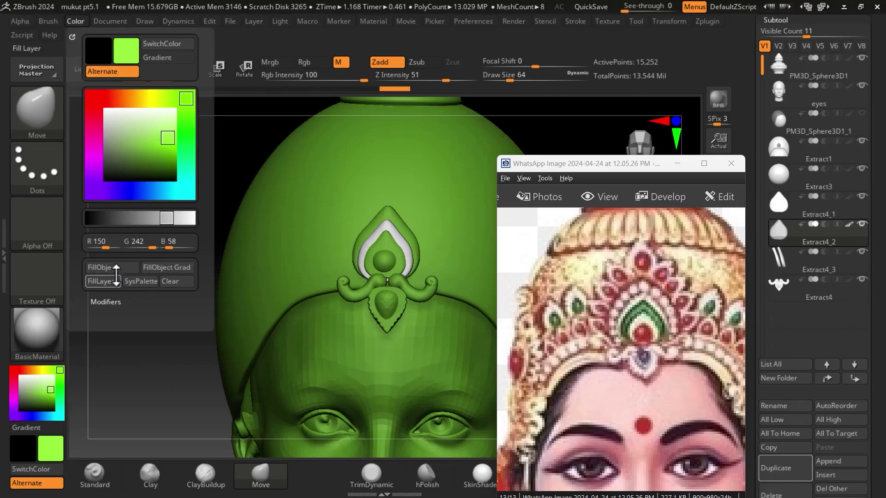
Step: Enable Mrgb, FillObject the inner band solid green, then reset the colour to white
{"action": "left_click", "coordinate": [307, 63]}
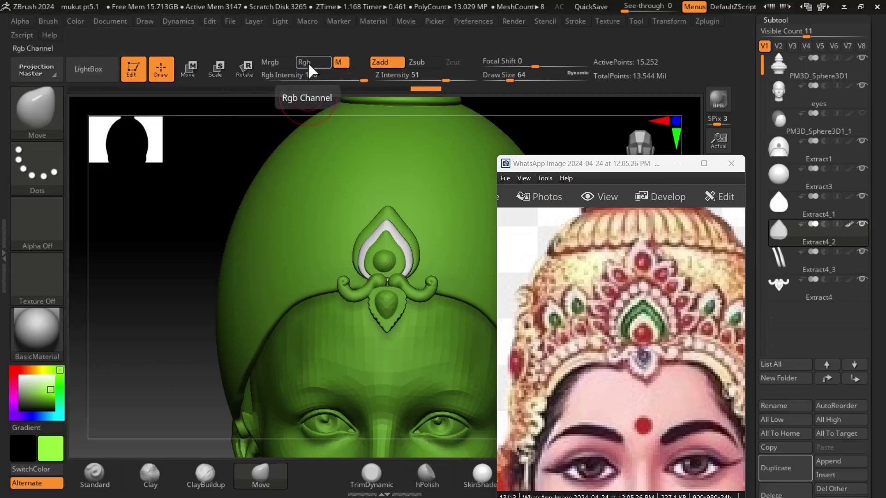
{"action": "left_click", "coordinate": [270, 62]}
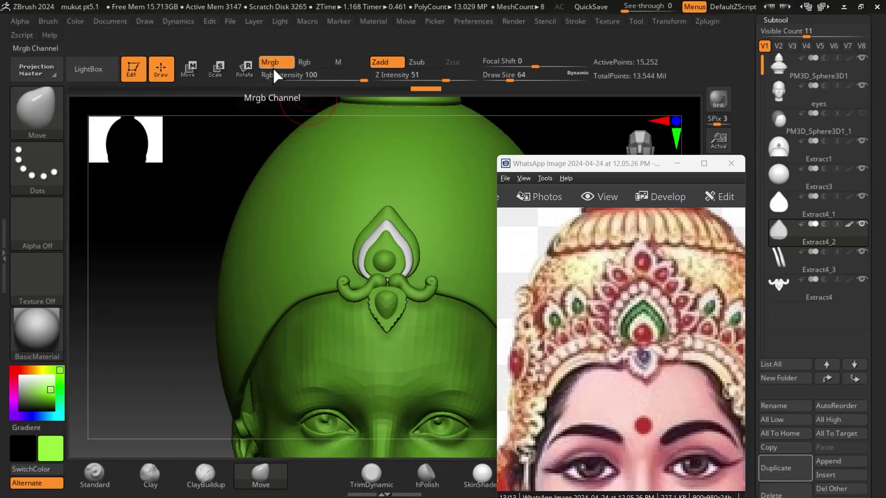
{"action": "left_click", "coordinate": [77, 22]}
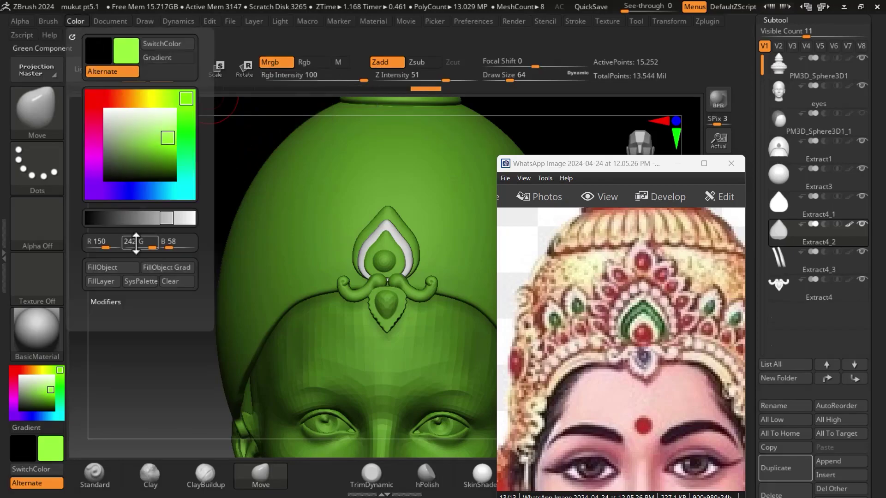
{"action": "left_click", "coordinate": [114, 268]}
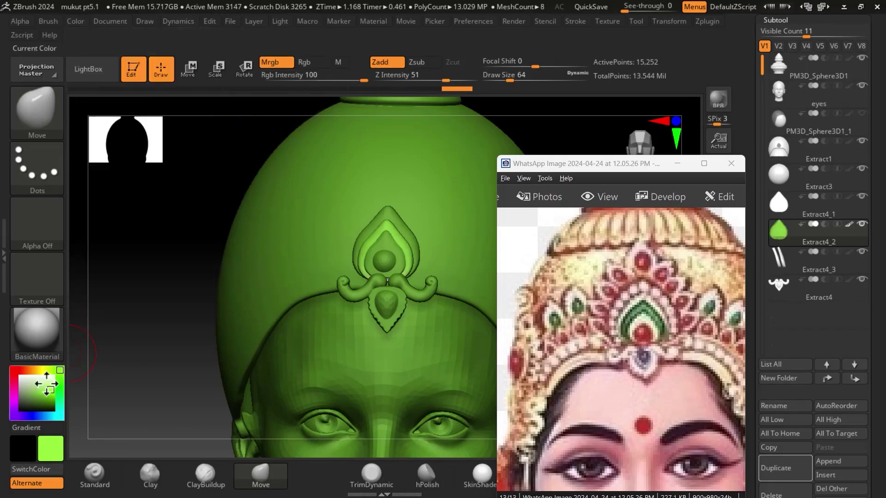
{"action": "left_click", "coordinate": [20, 376]}
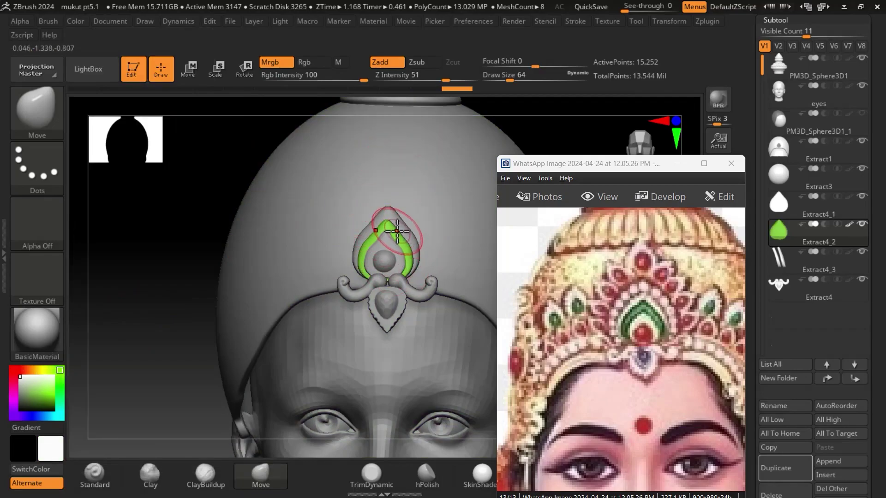
Step: Undo the accidental dent in the green band and switch painting back to M material-only
{"action": "left_click_drag", "start_coordinate": [392, 220], "coordinate": [399, 228]}
{"action": "key", "text": "ctrl+z"}
{"action": "left_click", "coordinate": [341, 63]}
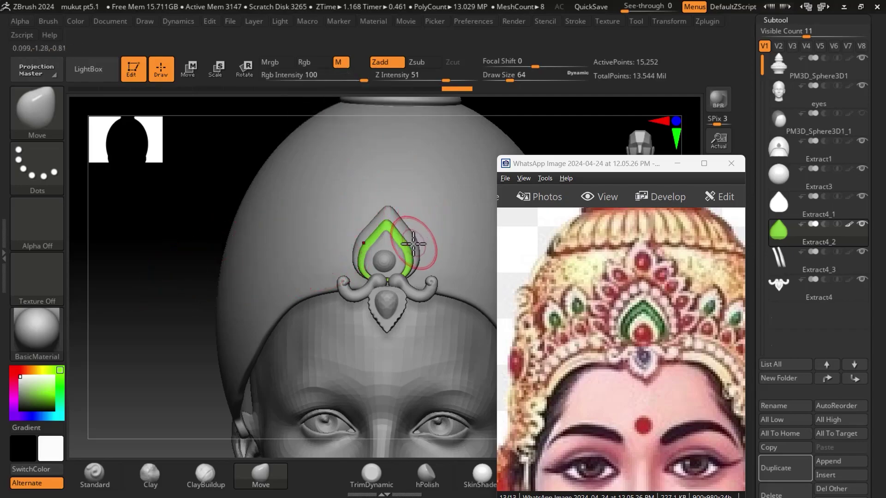
Step: Select the inner drop piece Extract4_3 and apply the Gold material
{"action": "left_click", "coordinate": [390, 249], "text": "alt"}
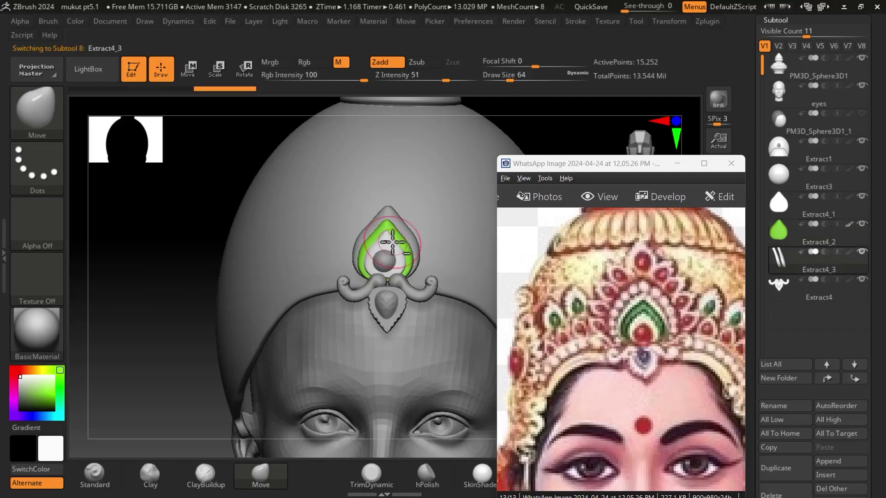
{"action": "left_click", "coordinate": [48, 332]}
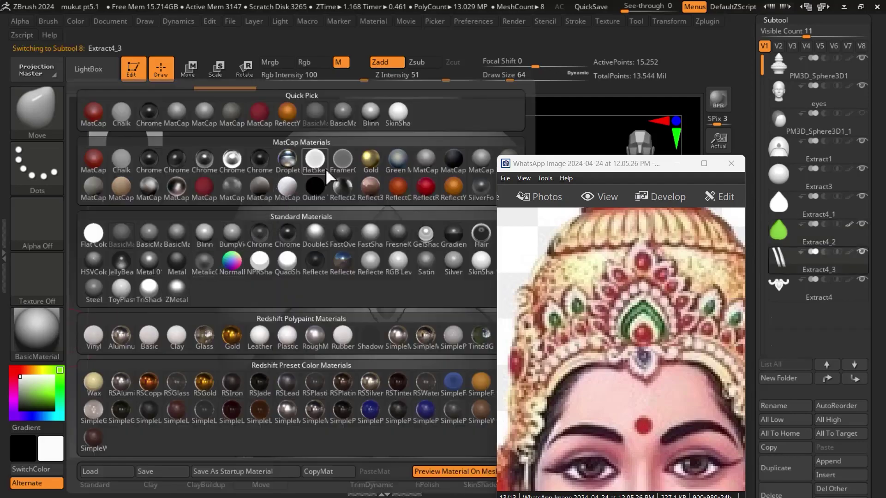
{"action": "left_click", "coordinate": [378, 171]}
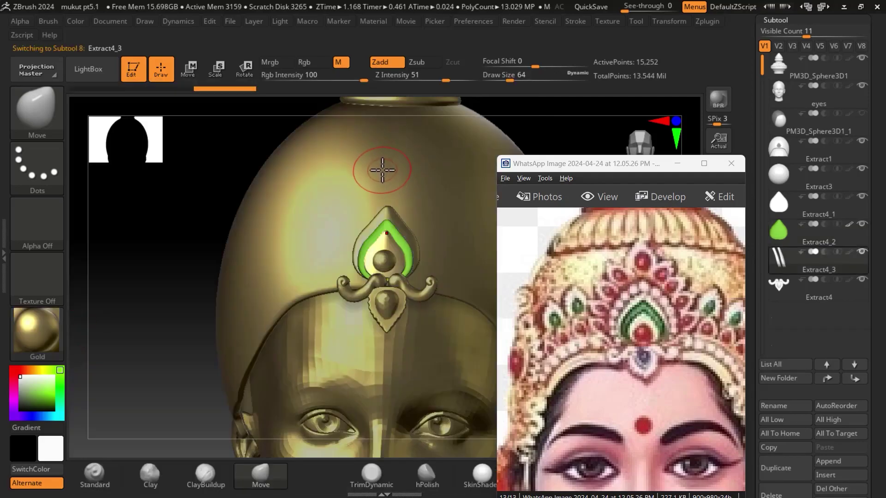
Step: Enable Mrgb, fill Extract4_3 with gold, and switch the material back to BasicMaterial2
{"action": "left_click", "coordinate": [79, 23]}
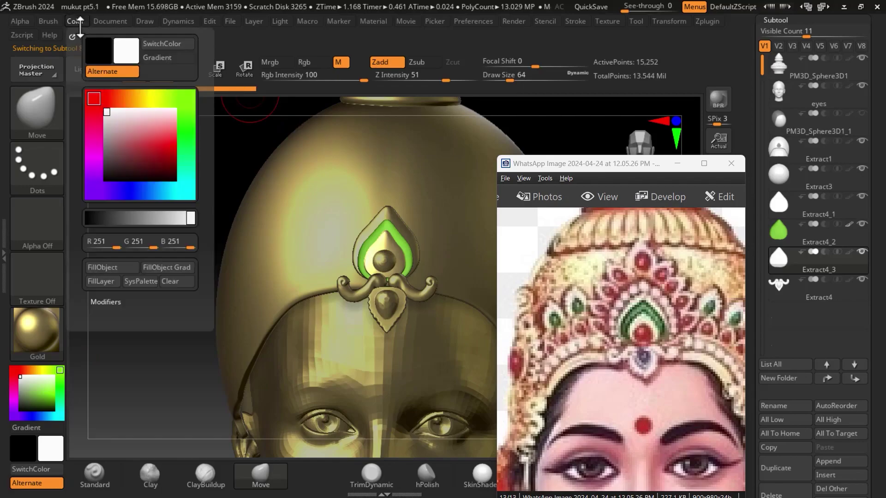
{"action": "left_click", "coordinate": [272, 62]}
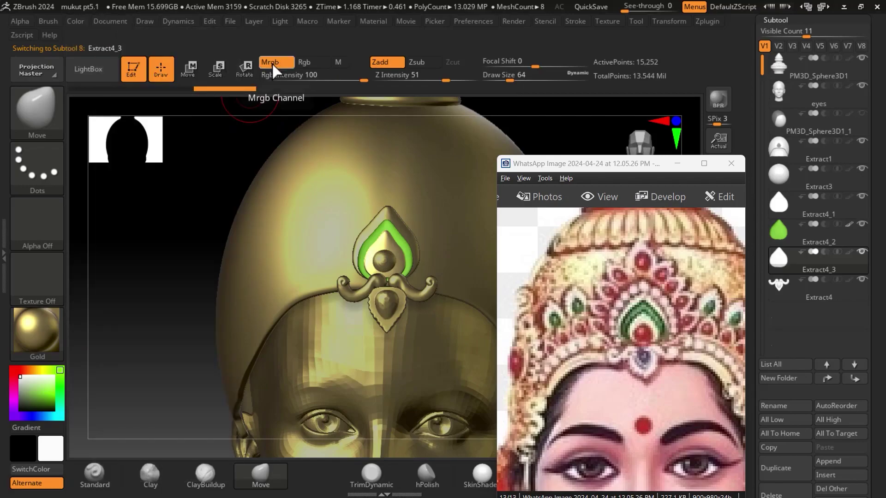
{"action": "left_click", "coordinate": [78, 21]}
{"action": "left_click", "coordinate": [180, 268]}
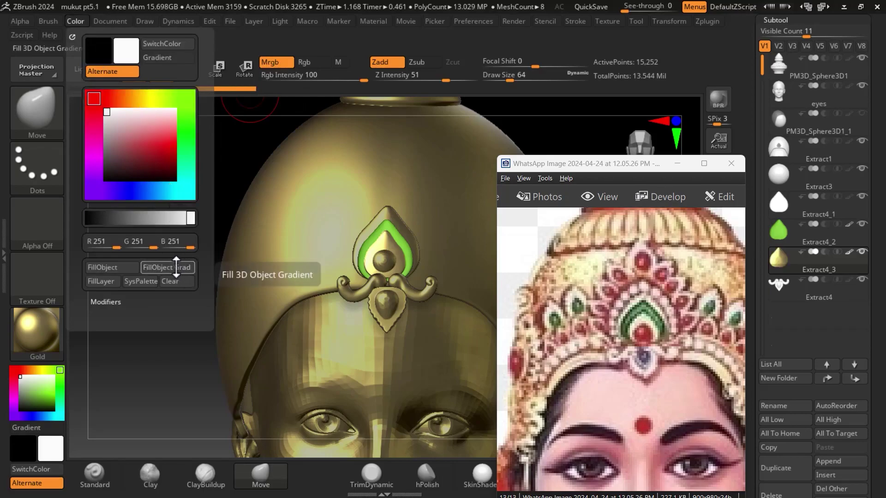
{"action": "left_click", "coordinate": [32, 346]}
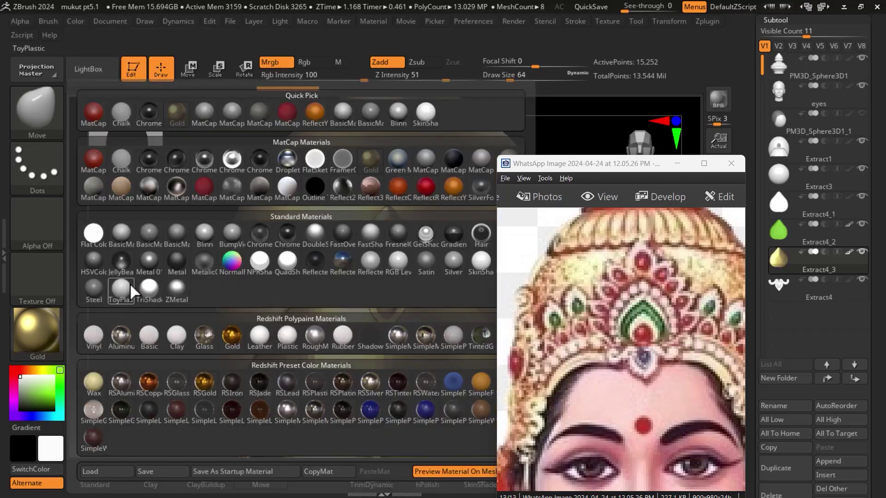
{"action": "left_click", "coordinate": [146, 243]}
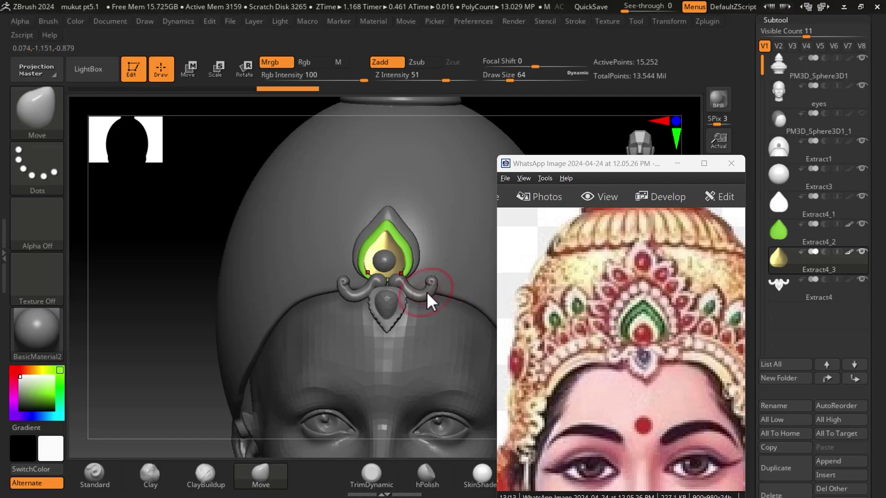
Step: Minimize the photo window, then make Extract4_1 active with PolyF on, framed and soloed
{"action": "left_click", "coordinate": [680, 164]}
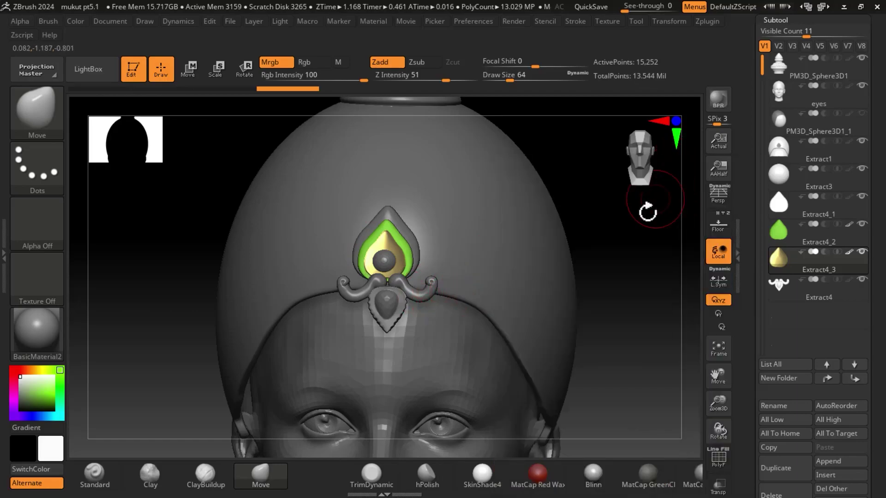
{"action": "right_click_drag", "start_coordinate": [641, 272], "coordinate": [654, 317], "text": "ctrl"}
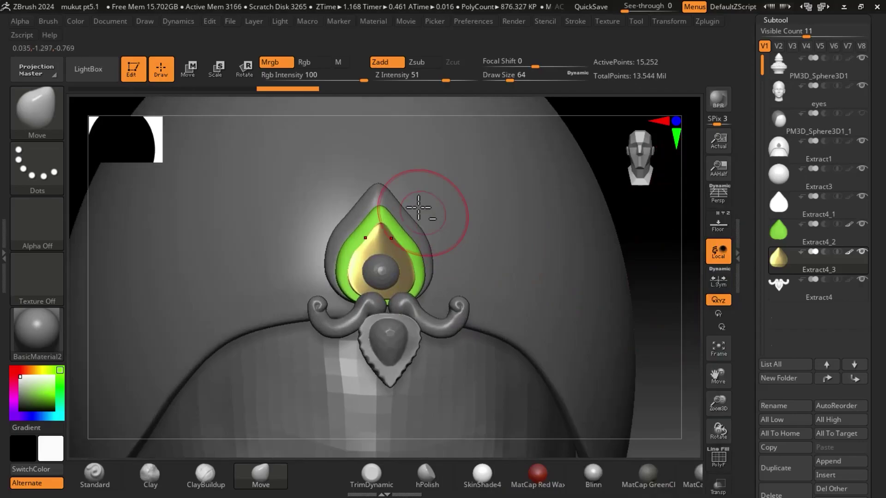
{"action": "left_click", "coordinate": [441, 189], "text": "alt"}
{"action": "left_click", "coordinate": [383, 201], "text": "alt"}
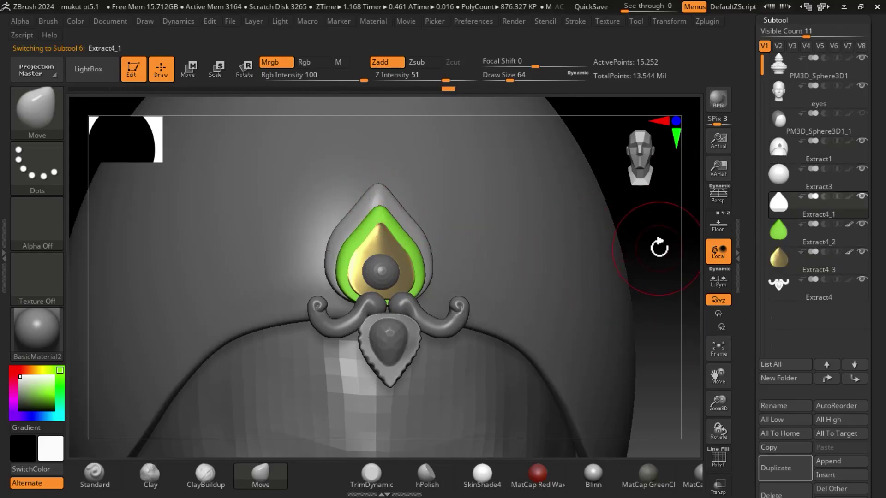
{"action": "left_click", "coordinate": [722, 458]}
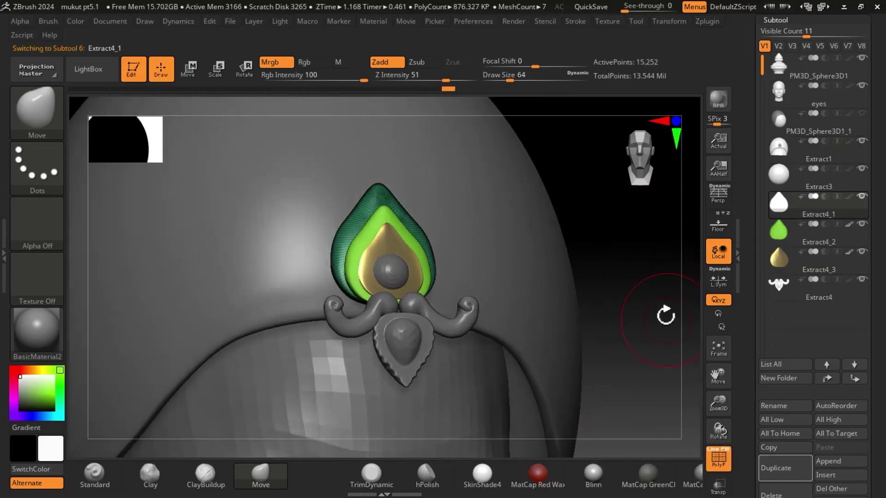
{"action": "key", "text": "f"}
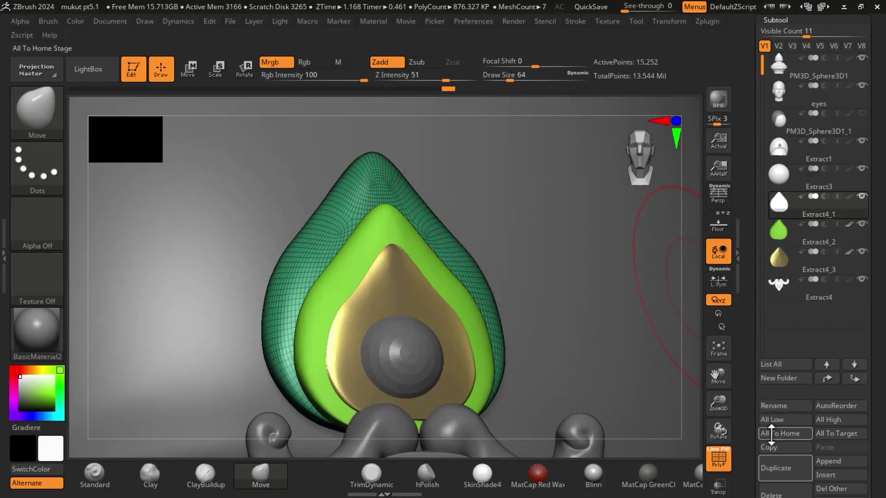
{"action": "mouse_move", "coordinate": [720, 327]}
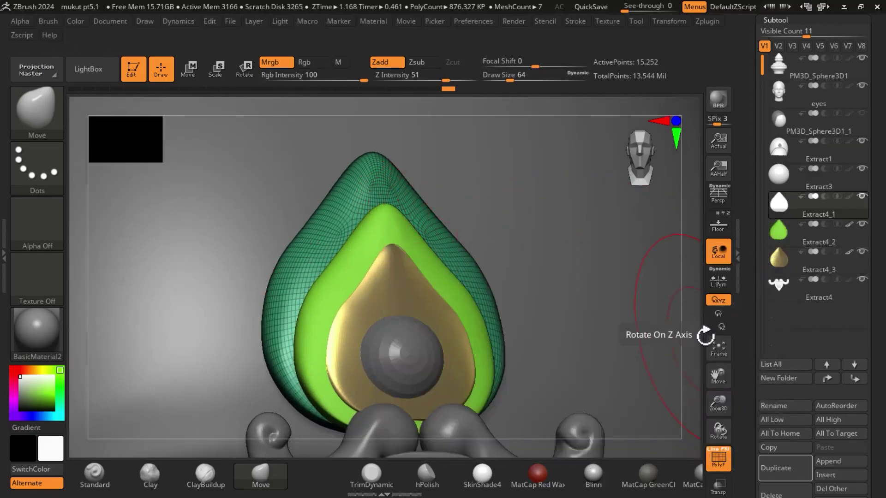
{"action": "left_click", "coordinate": [861, 196]}
Step: Apply Polygroups > Auto Groups to Extract4_1 so each of its two shells gets its own polygroup
{"action": "mouse_move", "coordinate": [698, 267]}
{"action": "left_mouse_down"}
{"action": "mouse_move", "coordinate": [637, 284]}
{"action": "mouse_move", "coordinate": [662, 263]}
{"action": "left_mouse_up"}
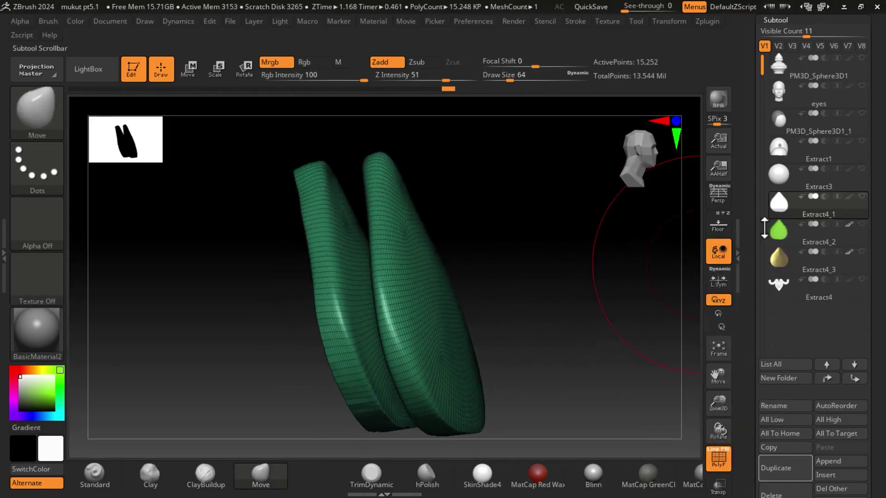
{"action": "left_click_drag", "start_coordinate": [609, 261], "coordinate": [618, 316]}
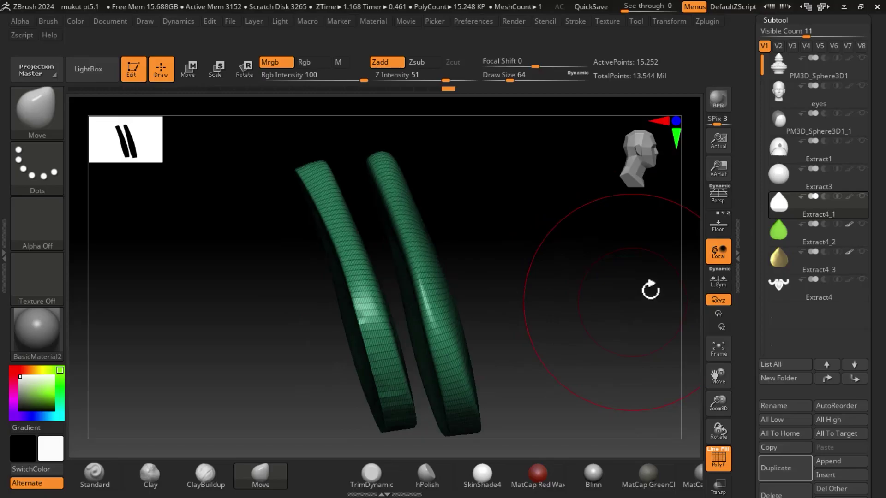
{"action": "key", "text": "shift"}
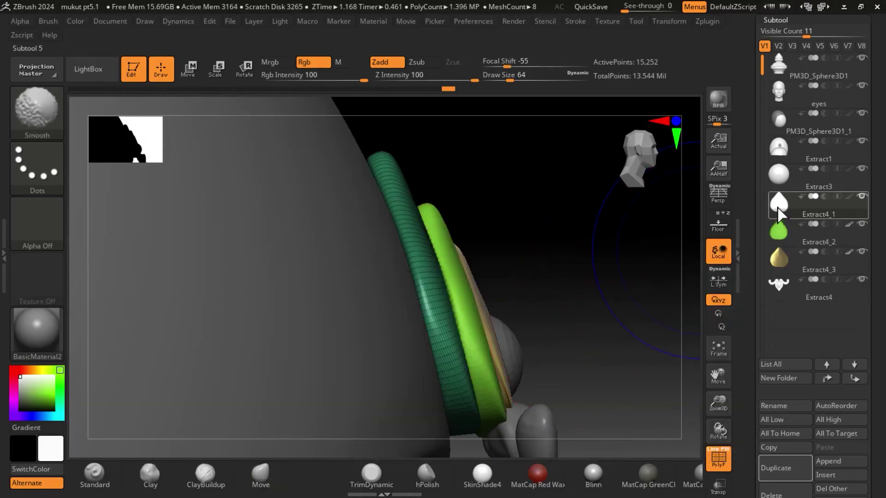
{"action": "mouse_move", "coordinate": [604, 295]}
{"action": "left_mouse_down"}
{"action": "mouse_move", "coordinate": [587, 296]}
{"action": "mouse_move", "coordinate": [580, 284]}
{"action": "mouse_move", "coordinate": [459, 296]}
{"action": "left_mouse_up"}
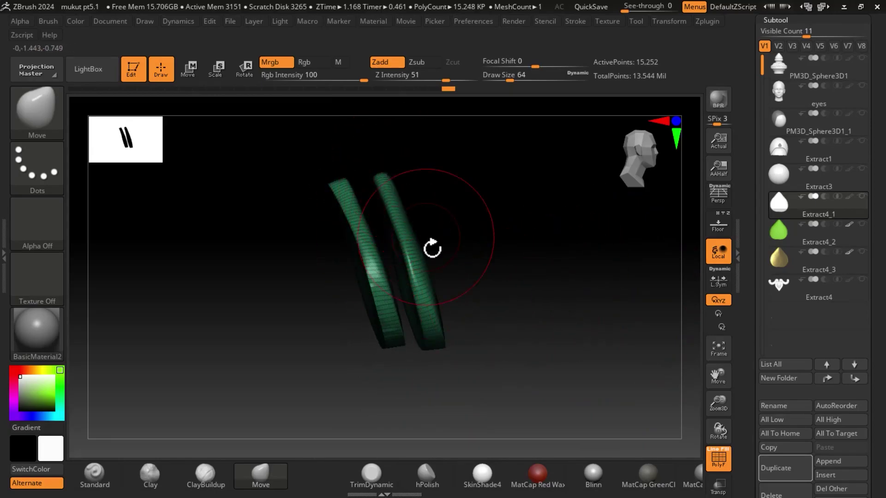
{"action": "left_click_drag", "start_coordinate": [538, 286], "coordinate": [545, 289]}
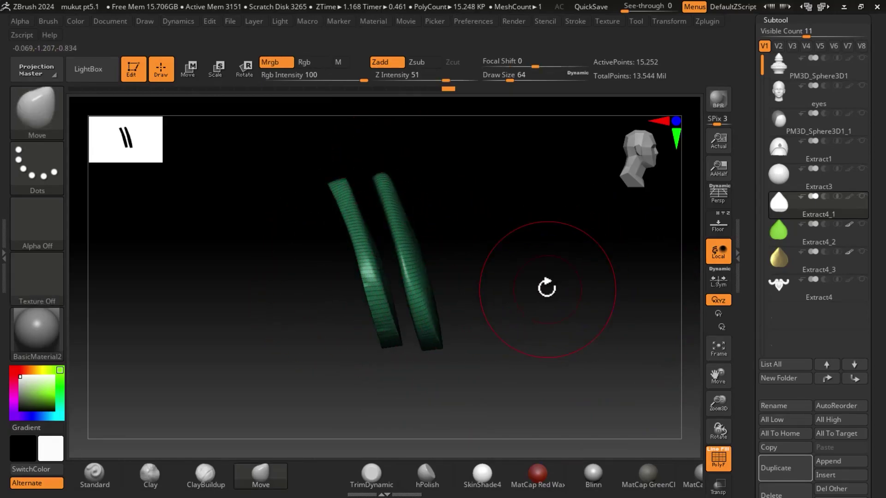
{"action": "scroll", "coordinate": [746, 345], "scroll_direction": "down", "scroll_amount": 5}
{"action": "scroll", "coordinate": [784, 364], "scroll_direction": "down", "scroll_amount": 5}
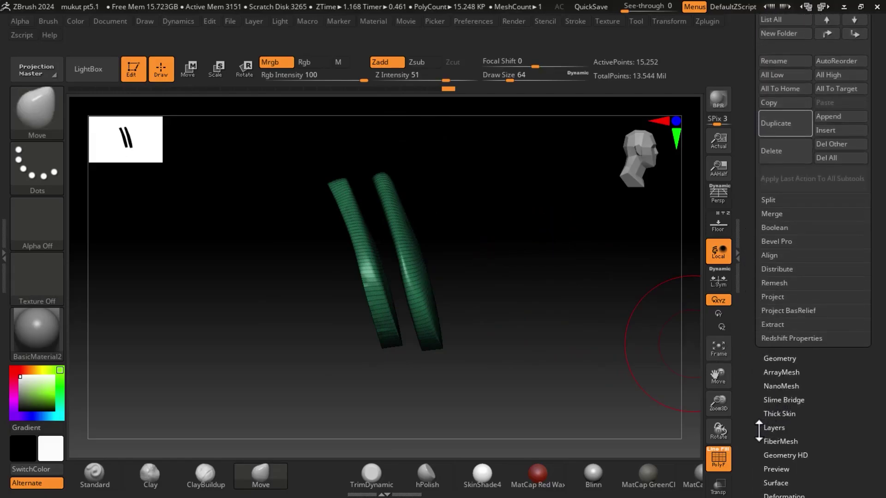
{"action": "scroll", "coordinate": [758, 431], "scroll_direction": "down", "scroll_amount": 5}
{"action": "scroll", "coordinate": [763, 374], "scroll_direction": "down", "scroll_amount": 1}
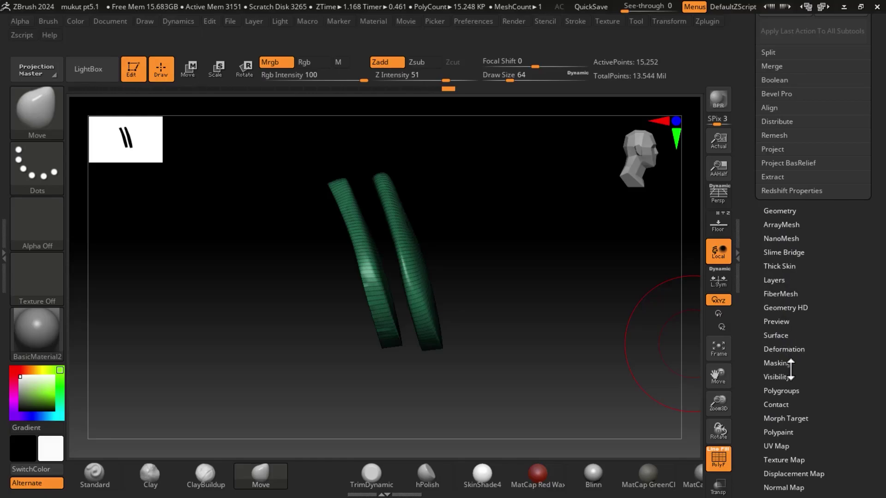
{"action": "left_click", "coordinate": [788, 392]}
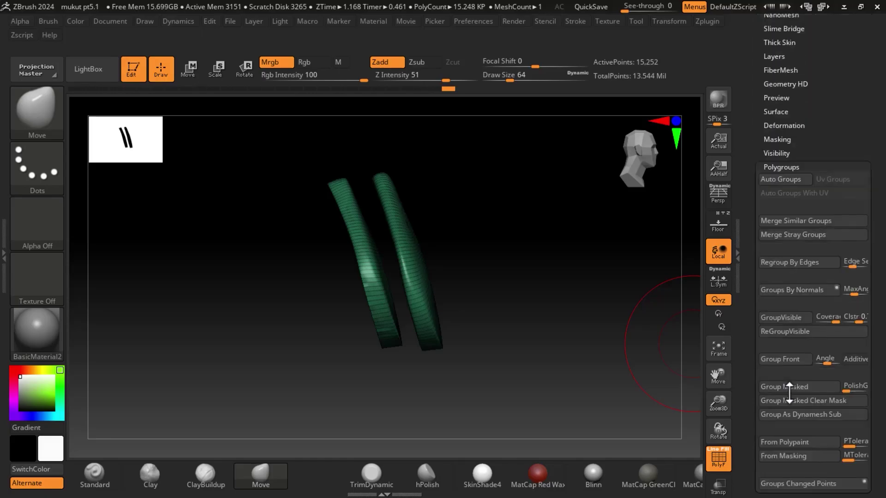
{"action": "left_click", "coordinate": [778, 179]}
{"action": "mouse_move", "coordinate": [595, 240]}
{"action": "left_mouse_down"}
{"action": "mouse_move", "coordinate": [549, 311]}
{"action": "mouse_move", "coordinate": [558, 306]}
{"action": "mouse_move", "coordinate": [547, 309]}
{"action": "left_mouse_up"}
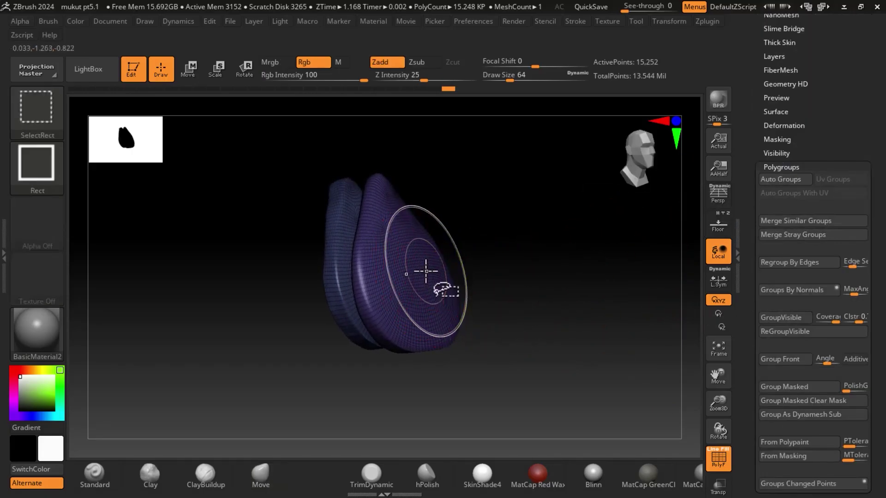
Step: Hide Extract4_1's left shell and remove it with Modify Topology > Del Hidden
{"action": "left_click", "coordinate": [426, 272], "text": "ctrl+shift"}
{"action": "mouse_move", "coordinate": [504, 267]}
{"action": "left_mouse_down"}
{"action": "mouse_move", "coordinate": [621, 290]}
{"action": "mouse_move", "coordinate": [585, 292]}
{"action": "left_mouse_up"}
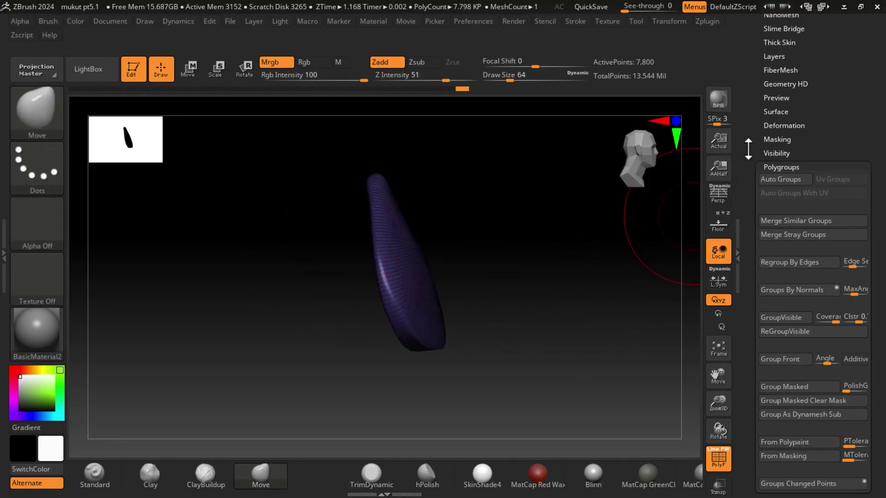
{"action": "left_click_drag", "start_coordinate": [765, 35], "coordinate": [765, 175]}
{"action": "left_click", "coordinate": [779, 128]}
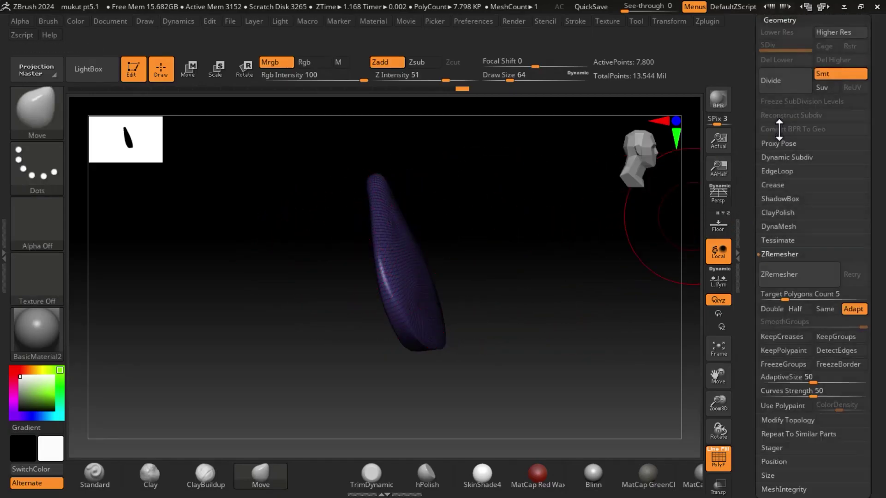
{"action": "left_click_drag", "start_coordinate": [759, 406], "coordinate": [789, 236]}
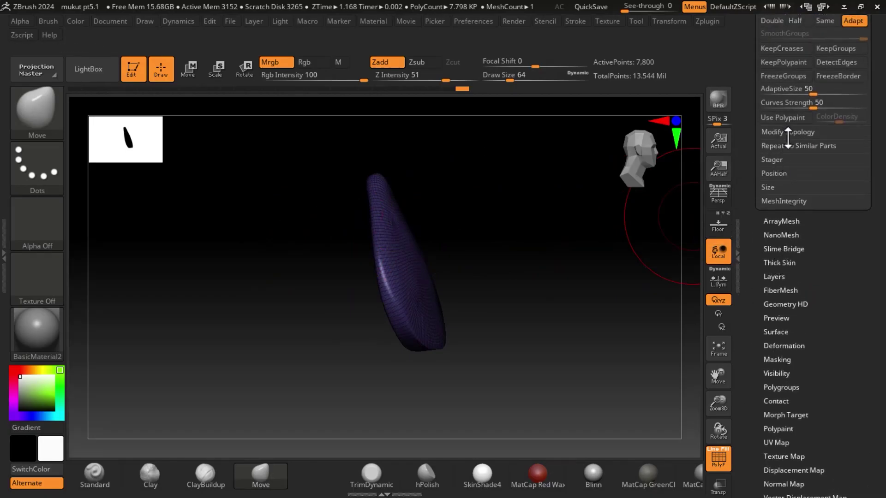
{"action": "left_click", "coordinate": [787, 134]}
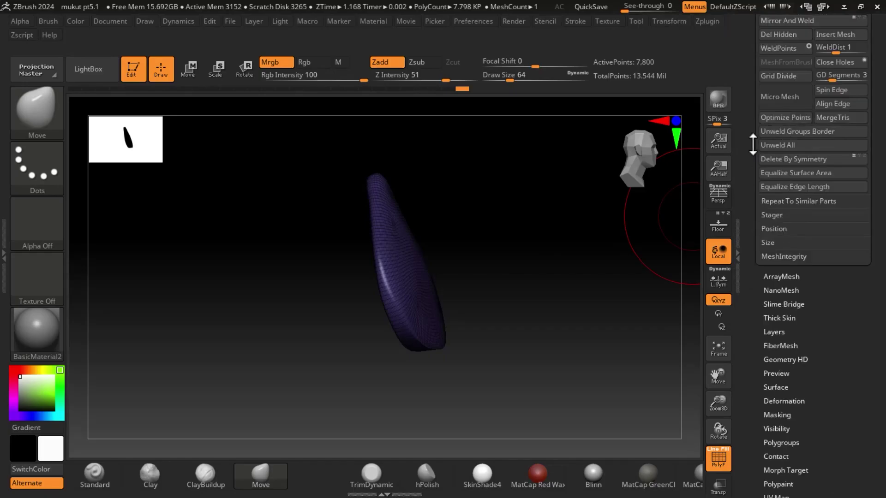
{"action": "left_click_drag", "start_coordinate": [752, 145], "coordinate": [757, 263]}
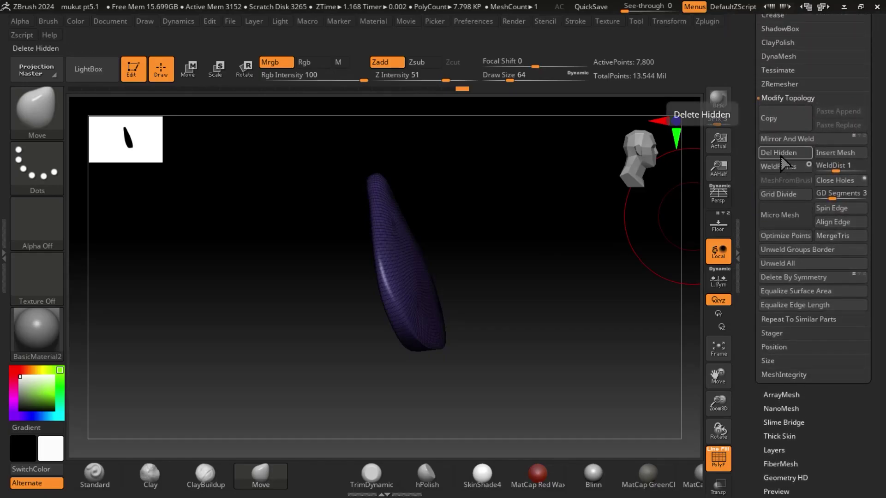
{"action": "left_click", "coordinate": [781, 152]}
{"action": "mouse_move", "coordinate": [573, 376]}
{"action": "left_mouse_down"}
{"action": "mouse_move", "coordinate": [569, 320]}
{"action": "mouse_move", "coordinate": [596, 276]}
{"action": "mouse_move", "coordinate": [611, 269]}
{"action": "left_mouse_up"}
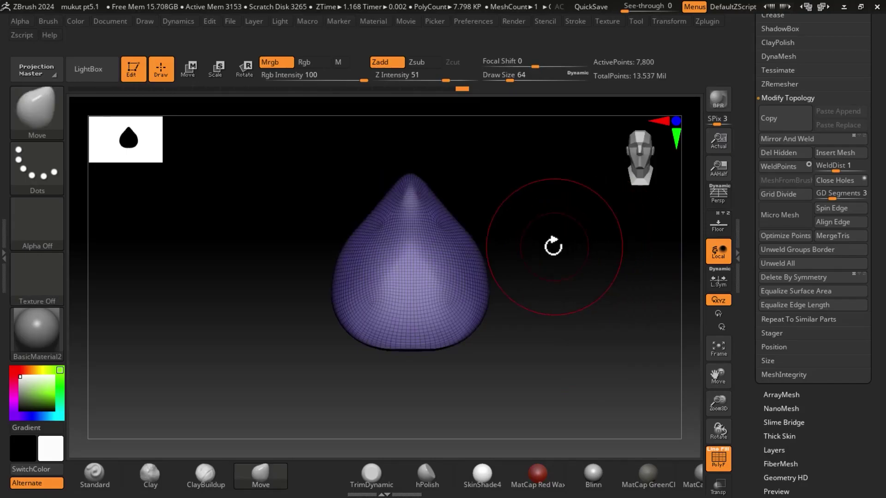
Step: Collapse Geometry, select the drop subtool and duplicate it as Extract4_4
{"action": "mouse_move", "coordinate": [554, 243]}
{"action": "left_mouse_down"}
{"action": "mouse_move", "coordinate": [597, 281]}
{"action": "mouse_move", "coordinate": [578, 313]}
{"action": "mouse_move", "coordinate": [583, 292]}
{"action": "left_mouse_up"}
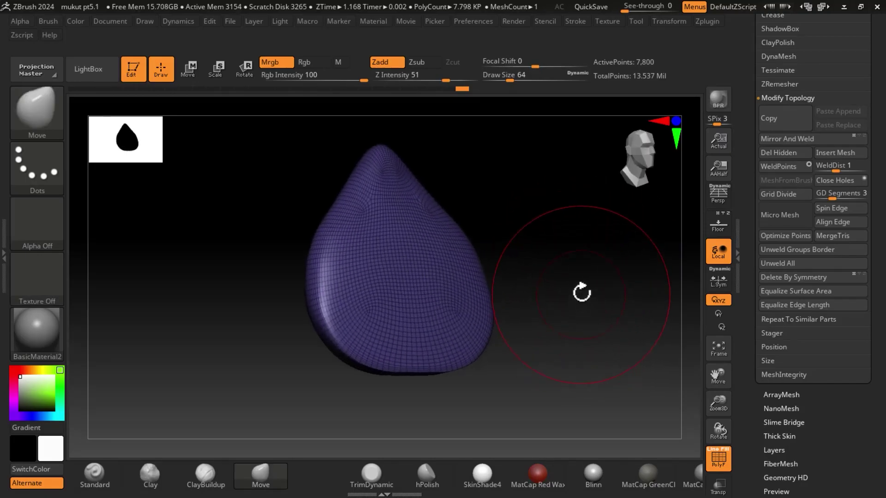
{"action": "scroll", "coordinate": [753, 274], "scroll_direction": "down", "scroll_amount": 1}
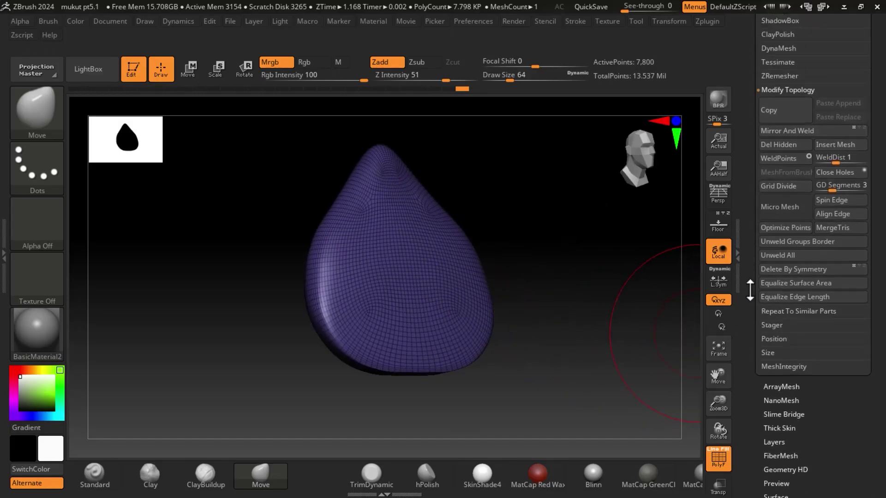
{"action": "scroll", "coordinate": [753, 274], "scroll_direction": "up", "scroll_amount": 2}
{"action": "scroll", "coordinate": [750, 277], "scroll_direction": "up", "scroll_amount": 5}
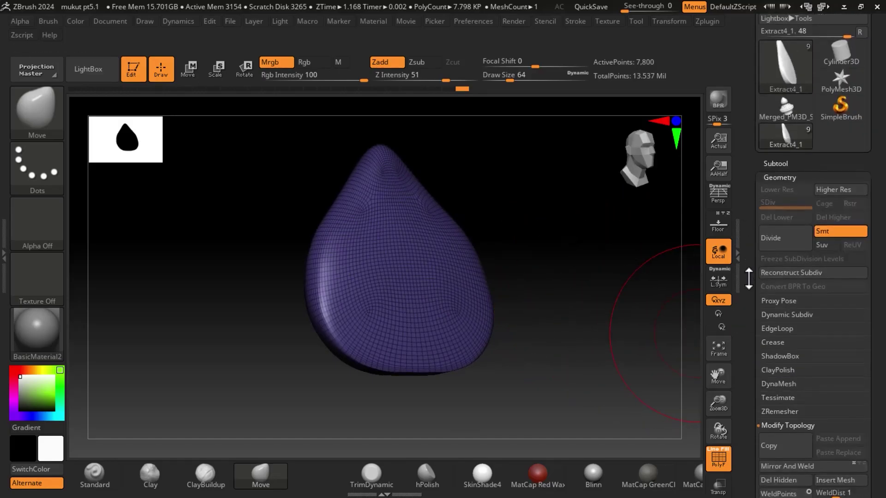
{"action": "left_click", "coordinate": [782, 176]}
{"action": "scroll", "coordinate": [758, 111], "scroll_direction": "up", "scroll_amount": 3}
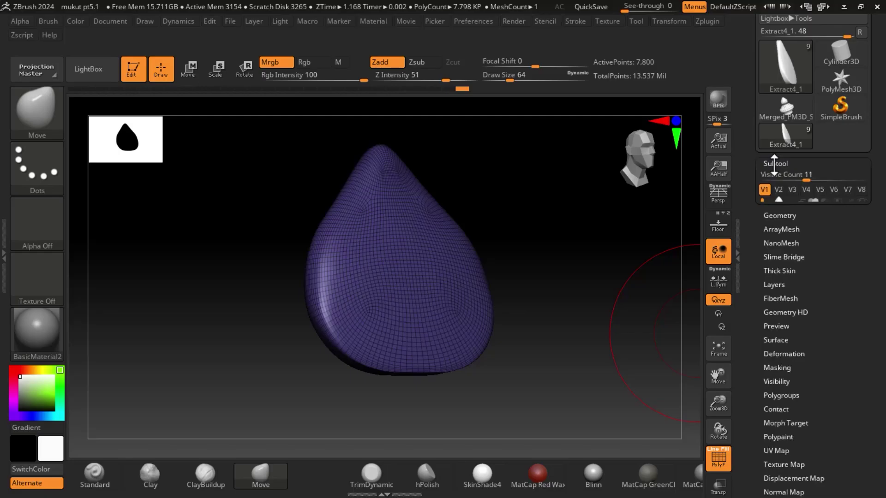
{"action": "scroll", "coordinate": [777, 285], "scroll_direction": "up", "scroll_amount": 5}
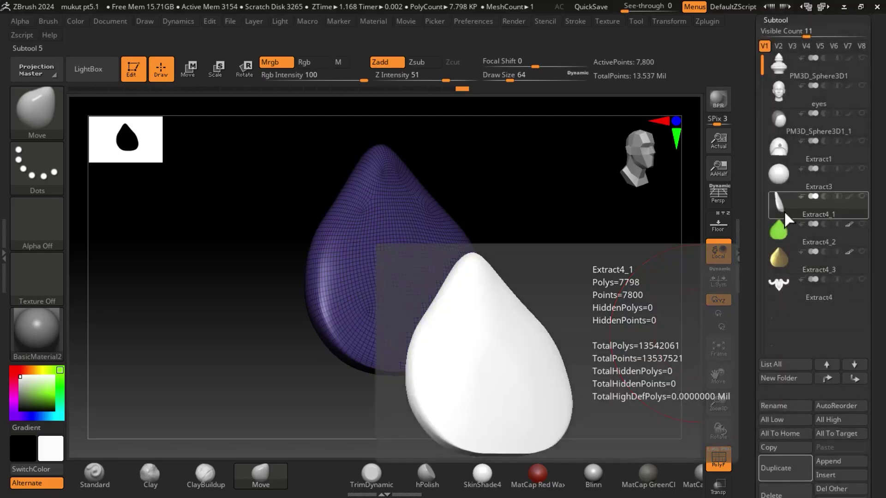
{"action": "left_click", "coordinate": [782, 253]}
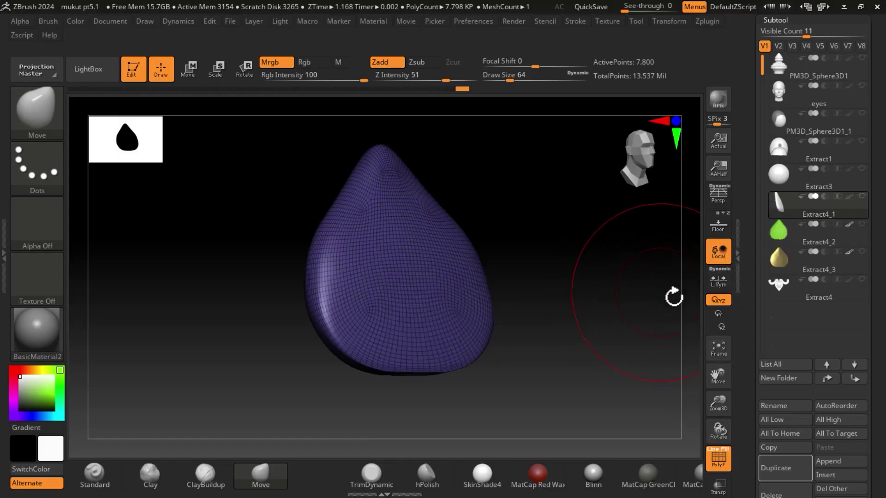
{"action": "scroll", "coordinate": [761, 351], "scroll_direction": "down", "scroll_amount": 5}
{"action": "left_click", "coordinate": [777, 336]}
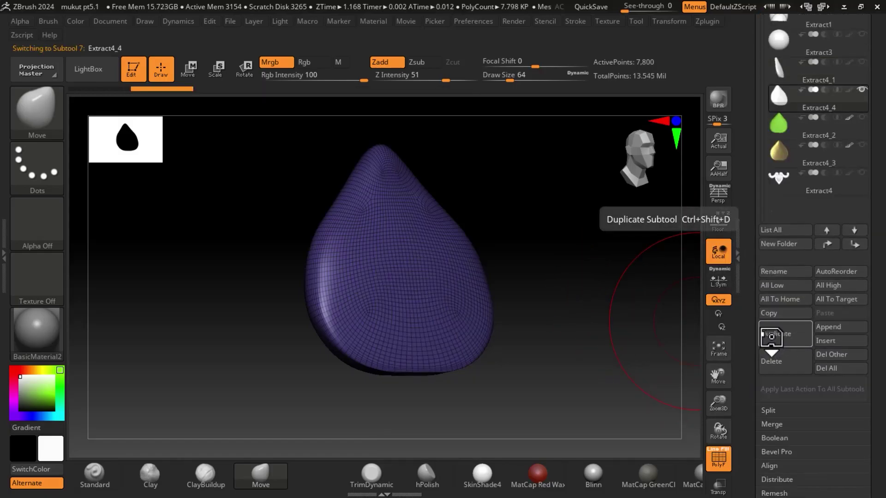
{"action": "mouse_move", "coordinate": [779, 95]}
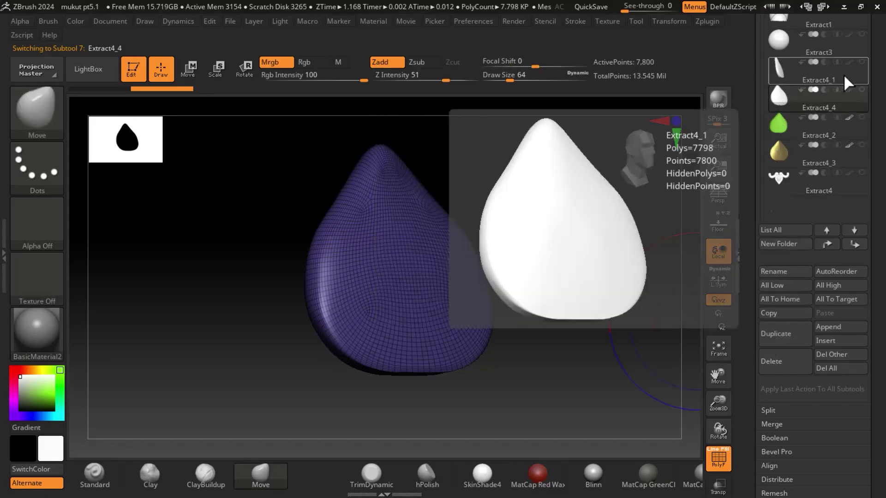
Step: Make Extract4_1 and the green Extract4_2 visible, then reselect Extract4_1
{"action": "left_click", "coordinate": [861, 62]}
{"action": "left_click", "coordinate": [861, 117]}
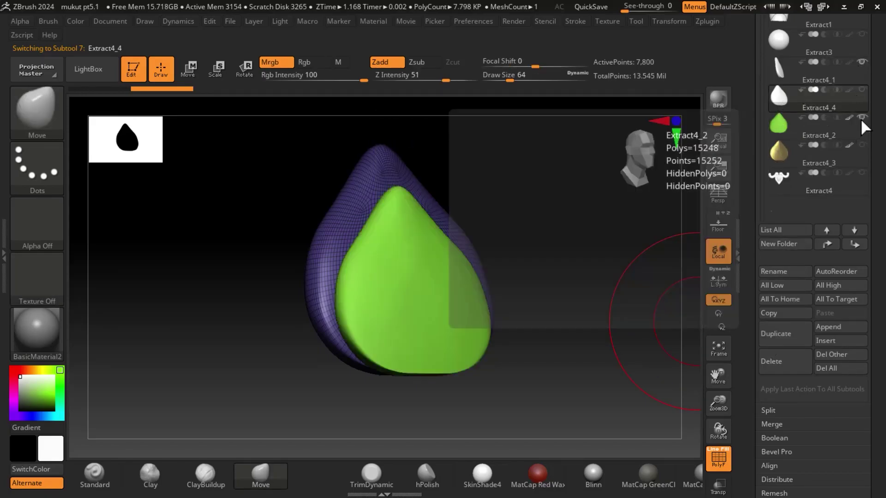
{"action": "left_click", "coordinate": [861, 68]}
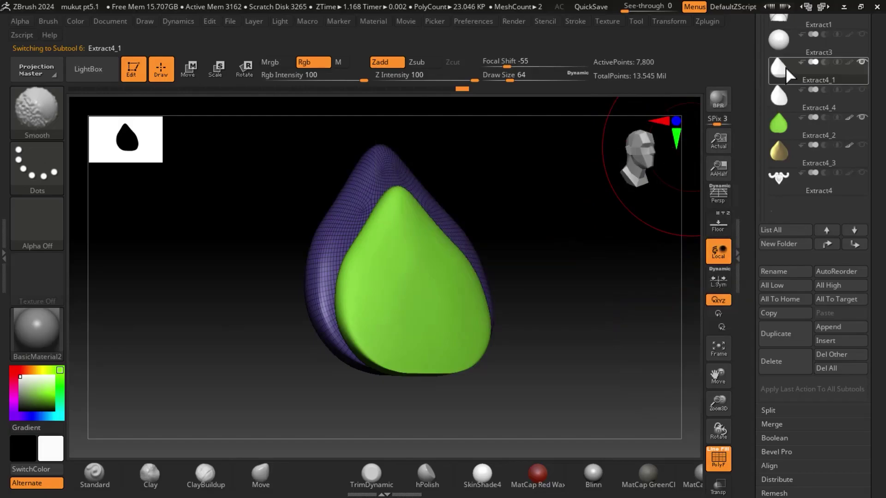
Step: Hide the green Extract4_2 drop, zoom in on the purple drop and turn off PolyF
{"action": "left_click", "coordinate": [861, 62], "text": "alt"}
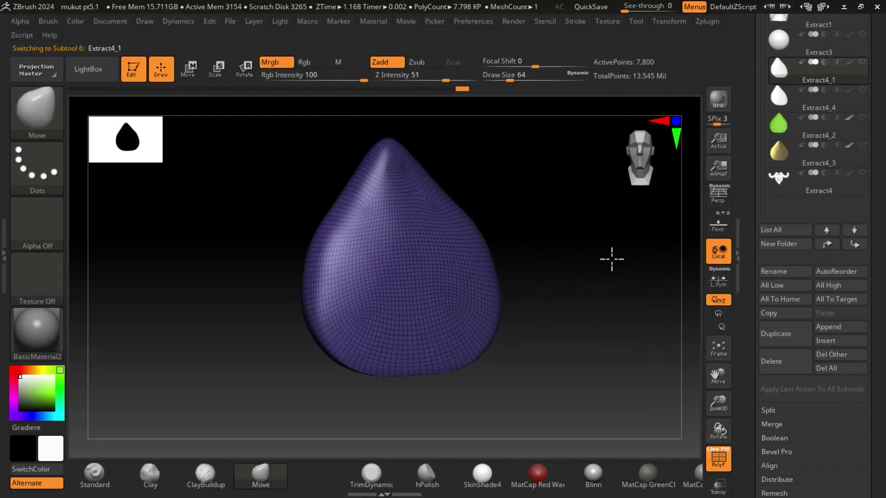
{"action": "left_click_drag", "start_coordinate": [610, 257], "coordinate": [620, 295], "text": "alt"}
{"action": "scroll", "coordinate": [749, 332], "scroll_direction": "down", "scroll_amount": 1}
{"action": "scroll", "coordinate": [749, 332], "scroll_direction": "down", "scroll_amount": 3}
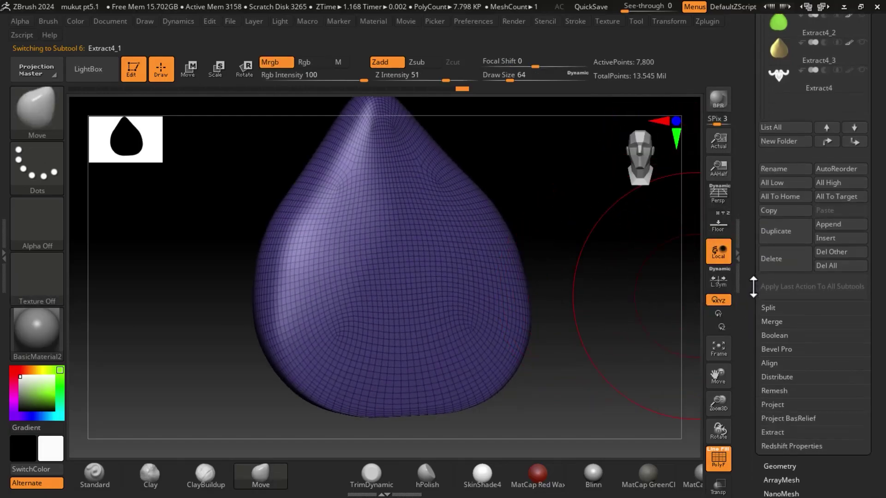
{"action": "key", "text": "shift+f"}
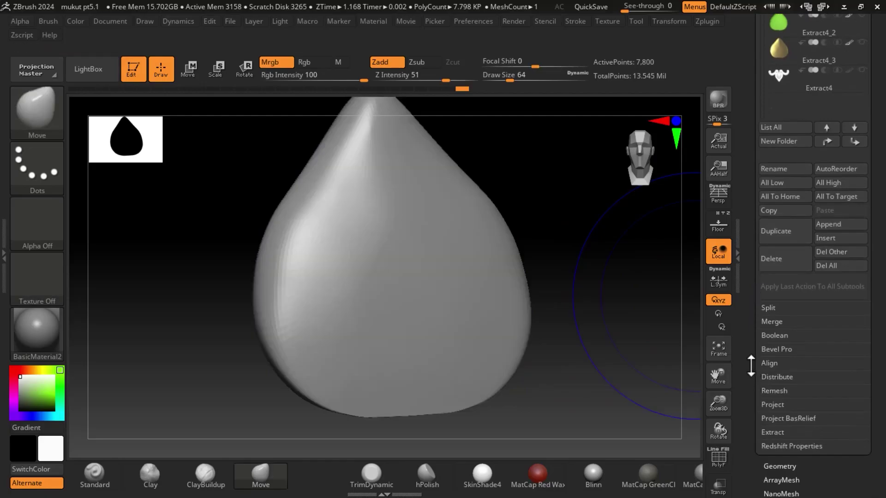
{"action": "scroll", "coordinate": [751, 366], "scroll_direction": "down", "scroll_amount": 7}
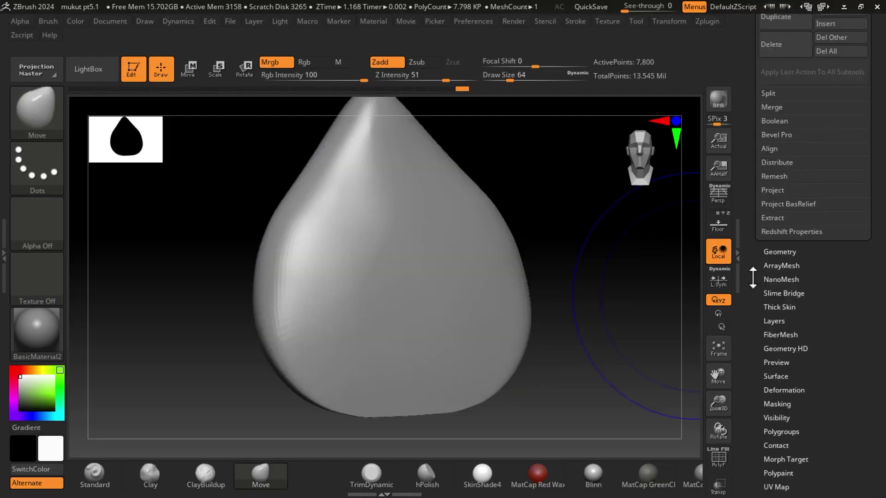
Step: Open Tool > Geometry > ZRemesher for the drop and turn PolyF back on
{"action": "left_click", "coordinate": [787, 248]}
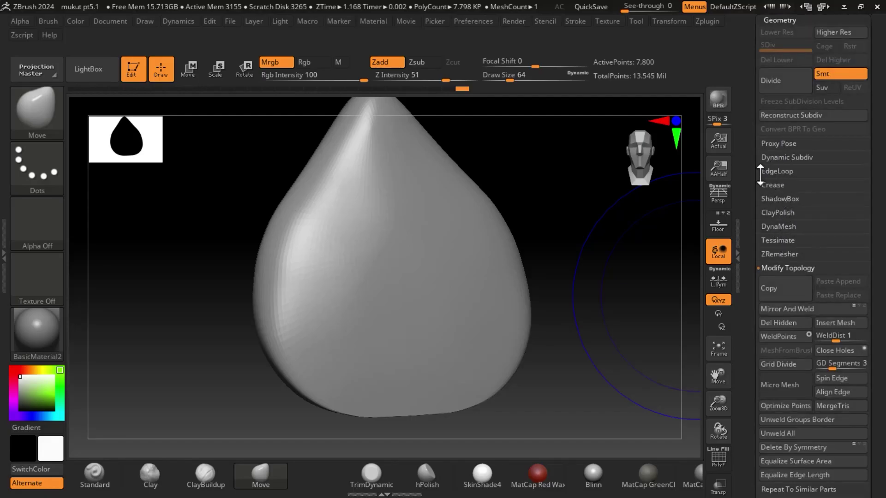
{"action": "left_click_drag", "start_coordinate": [760, 175], "coordinate": [756, 272]}
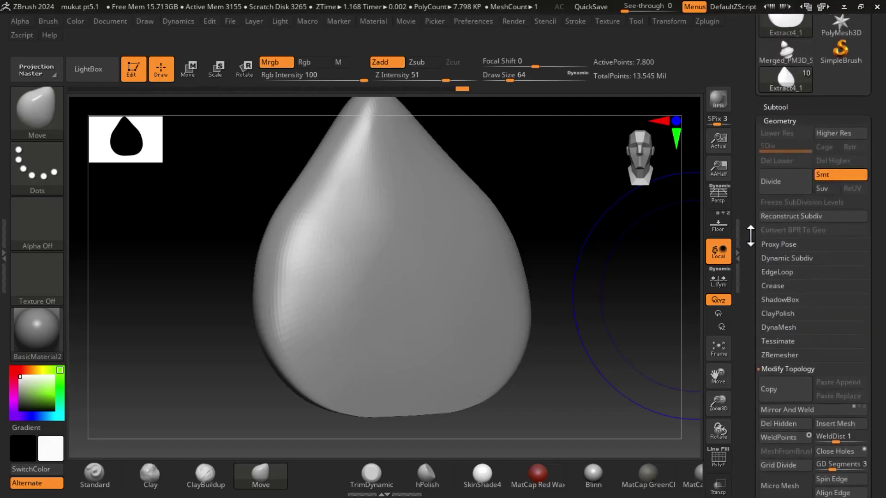
{"action": "left_click", "coordinate": [787, 119]}
{"action": "left_click_drag", "start_coordinate": [761, 138], "coordinate": [756, 200]}
{"action": "left_click", "coordinate": [787, 119]}
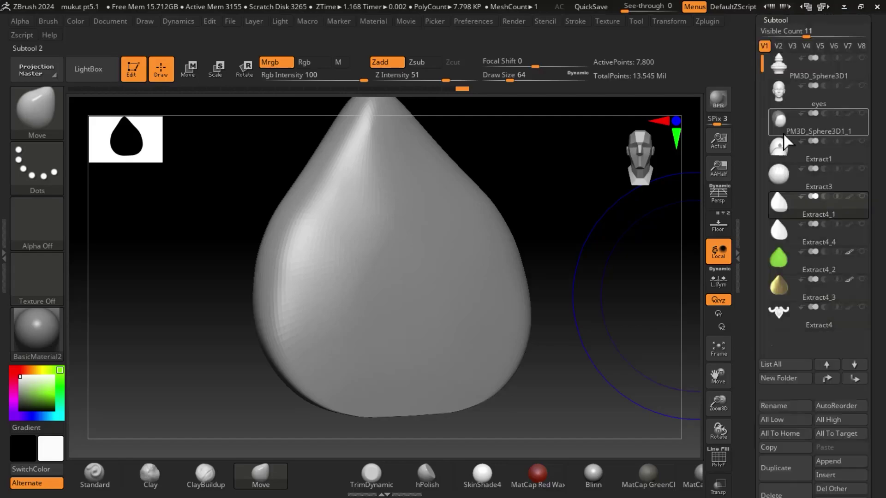
{"action": "left_click_drag", "start_coordinate": [767, 312], "coordinate": [761, 210]}
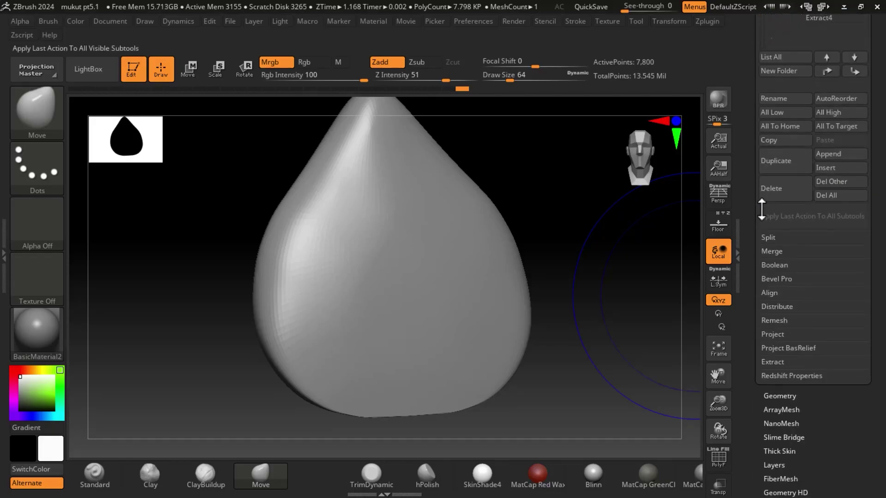
{"action": "left_click", "coordinate": [782, 396]}
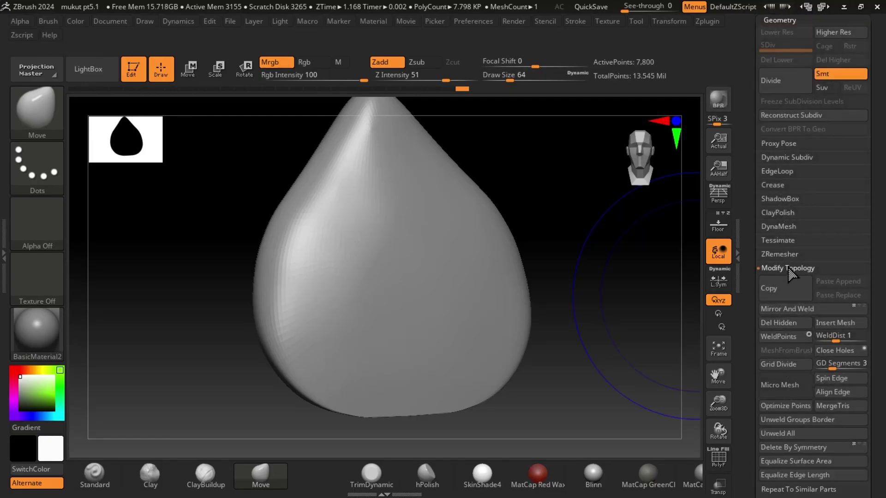
{"action": "left_click", "coordinate": [785, 255]}
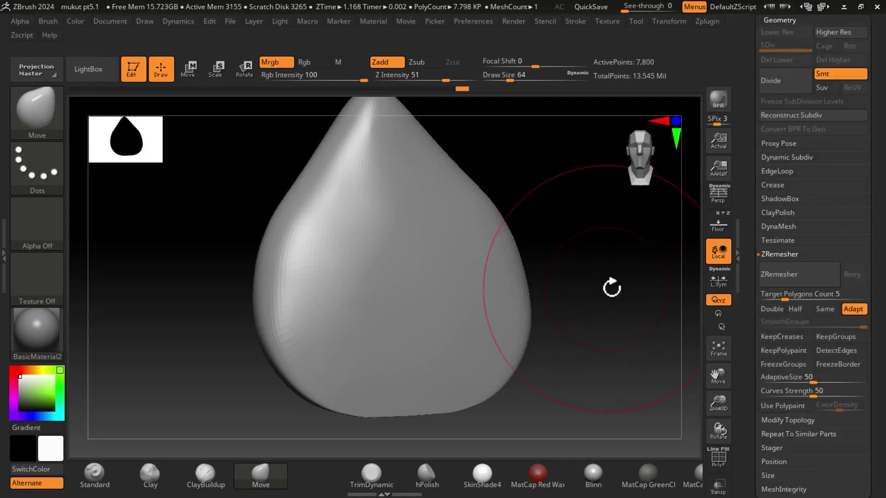
{"action": "mouse_move", "coordinate": [612, 288]}
{"action": "left_mouse_down"}
{"action": "mouse_move", "coordinate": [632, 296]}
{"action": "mouse_move", "coordinate": [636, 274]}
{"action": "left_mouse_up"}
{"action": "key", "text": "shift+f"}
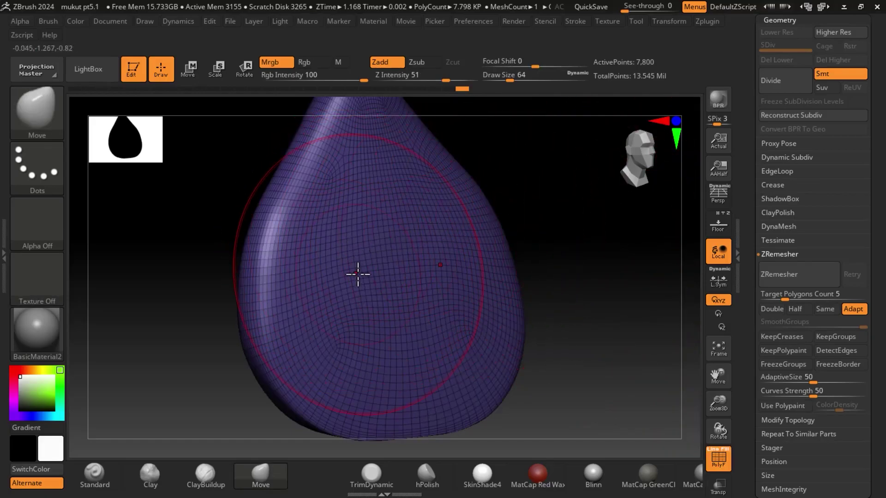
Step: Enable Half and run ZRemesher three times down to 792 points, then bring up the reference image
{"action": "left_click", "coordinate": [799, 309]}
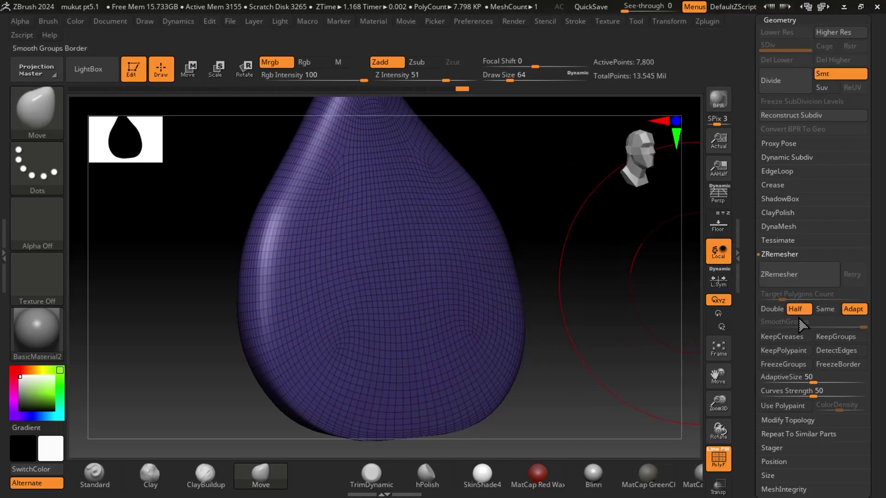
{"action": "left_click", "coordinate": [790, 280]}
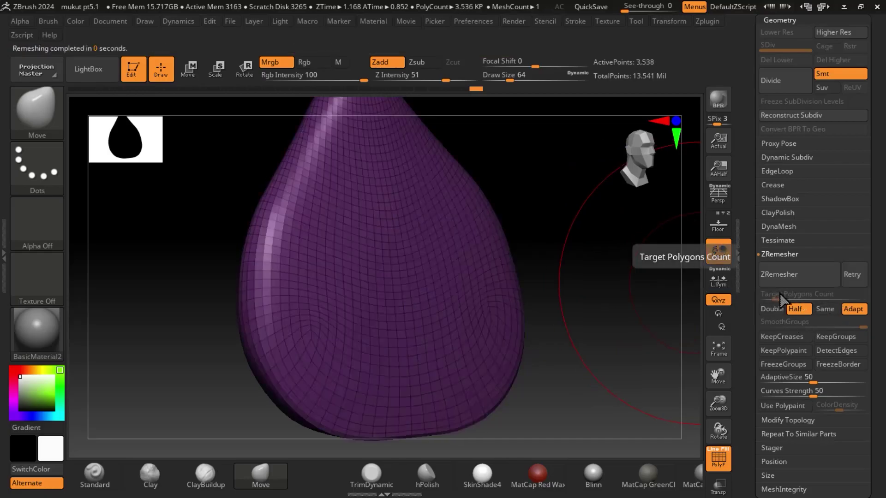
{"action": "left_click", "coordinate": [790, 278]}
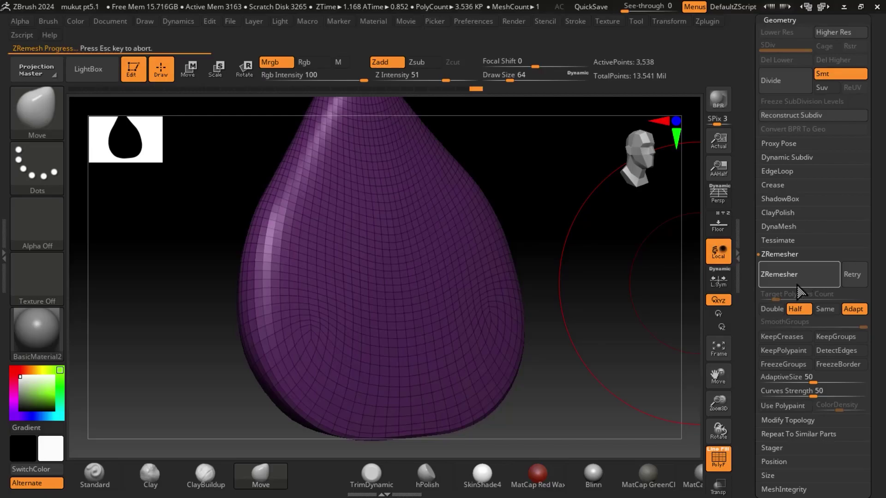
{"action": "left_click", "coordinate": [790, 278]}
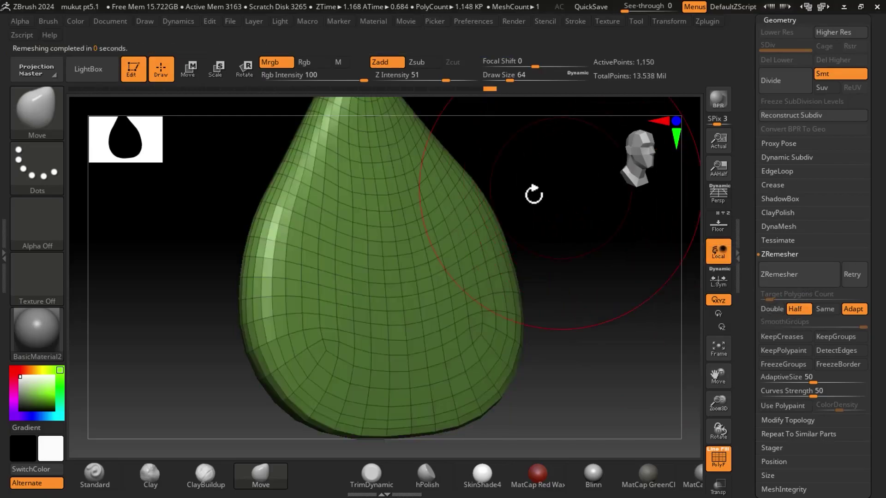
{"action": "left_click_drag", "start_coordinate": [599, 330], "coordinate": [587, 322]}
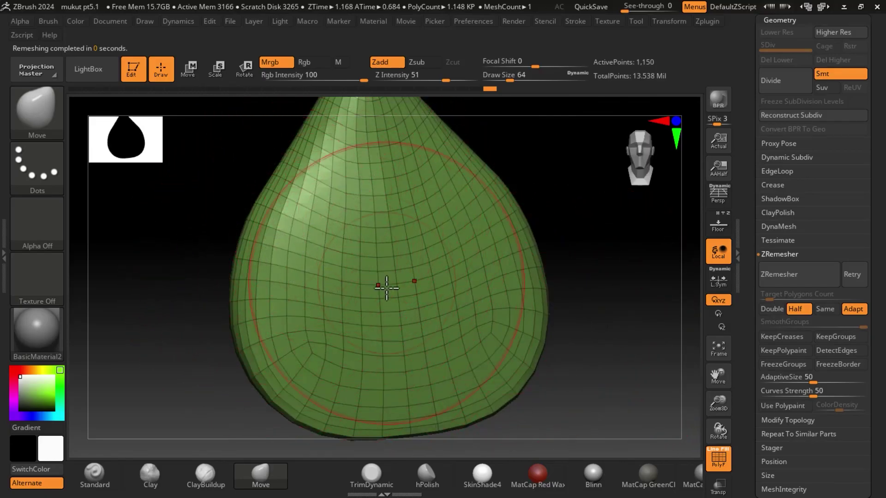
{"action": "mouse_move", "coordinate": [628, 296]}
{"action": "left_mouse_down"}
{"action": "mouse_move", "coordinate": [608, 263]}
{"action": "mouse_move", "coordinate": [618, 291]}
{"action": "mouse_move", "coordinate": [636, 297]}
{"action": "mouse_move", "coordinate": [602, 289]}
{"action": "mouse_move", "coordinate": [635, 285]}
{"action": "left_mouse_up"}
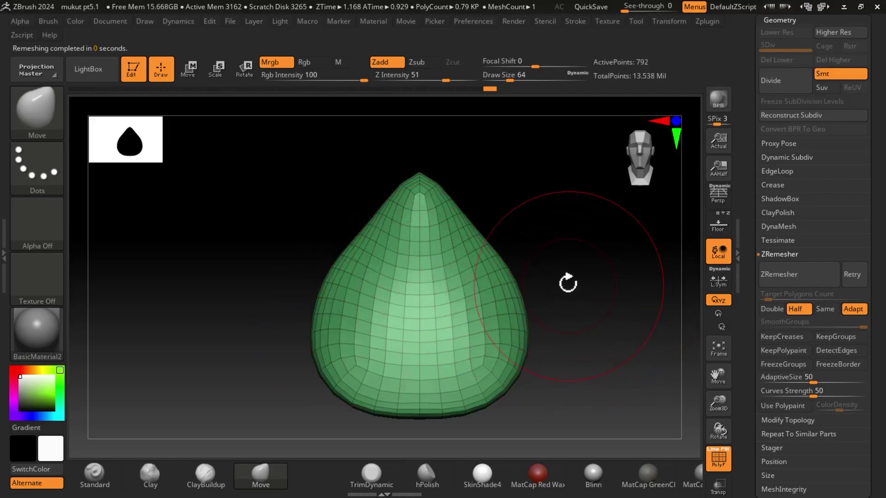
{"action": "key", "text": "alt+Tab"}
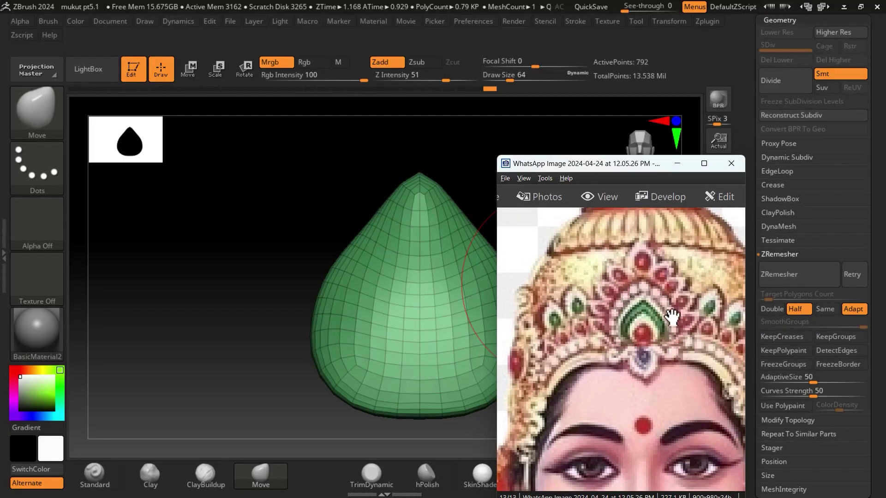
Step: Minimize the reference viewer and select the IMM PrimitivesH insert brush
{"action": "left_click", "coordinate": [686, 162]}
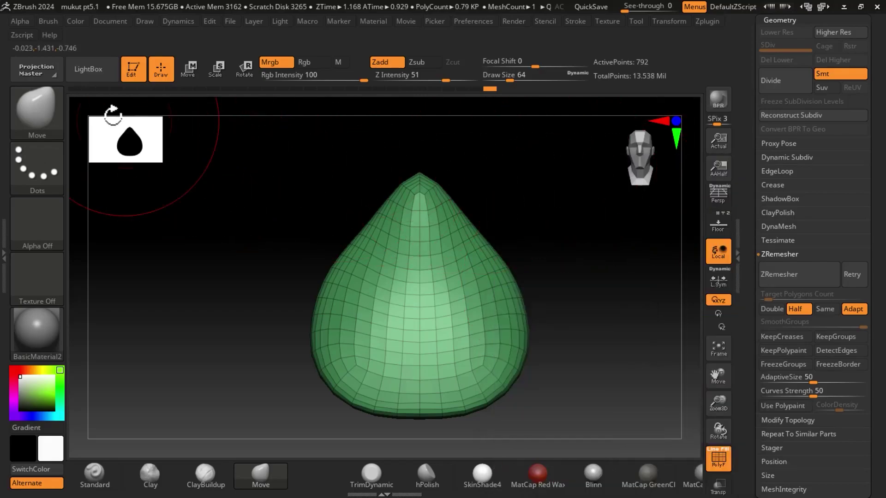
{"action": "key", "text": "b"}
{"action": "key", "text": "i"}
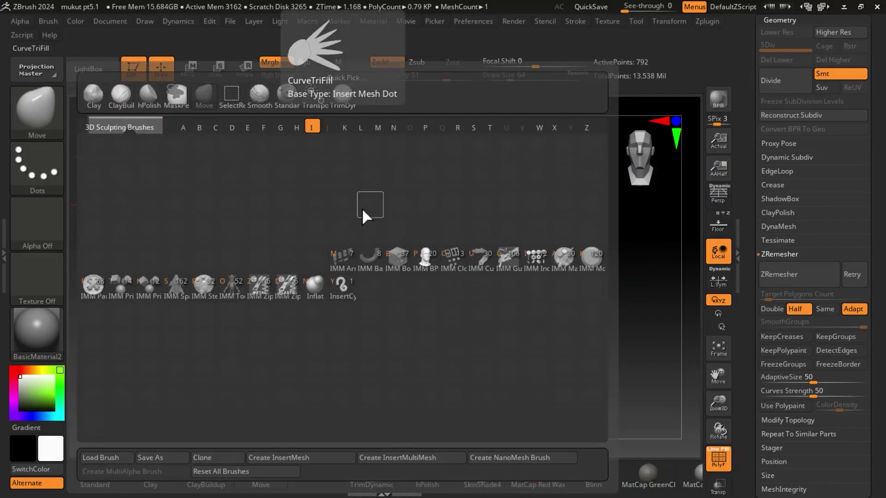
{"action": "left_click", "coordinate": [151, 290]}
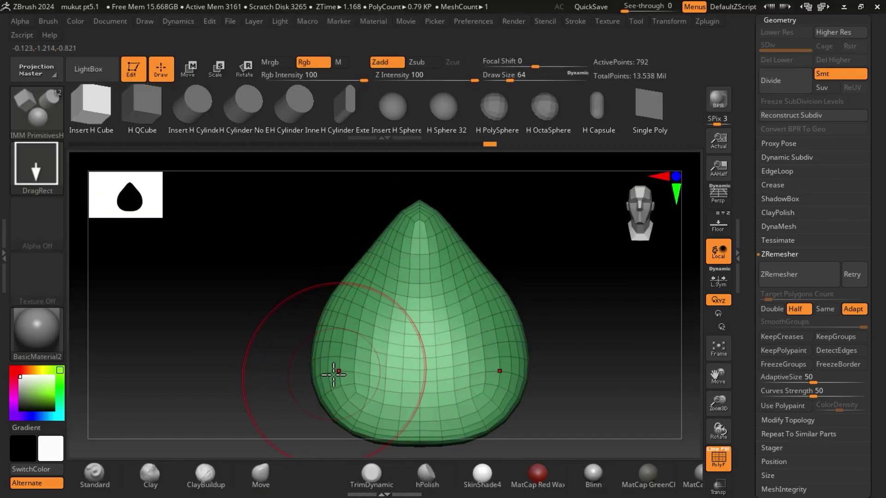
Step: Test-insert mirrored cubes and Insert H Spheres on the drop, undoing them all
{"action": "left_click_drag", "start_coordinate": [336, 370], "coordinate": [345, 320]}
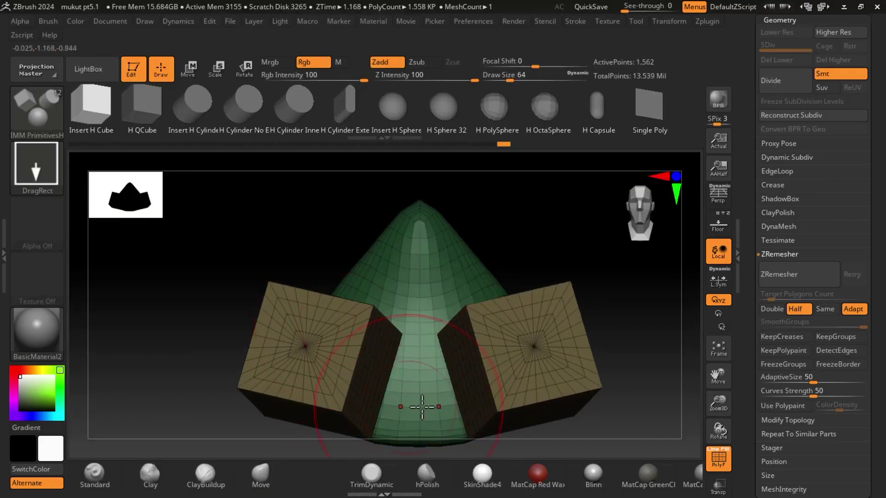
{"action": "key", "text": "ctrl+z"}
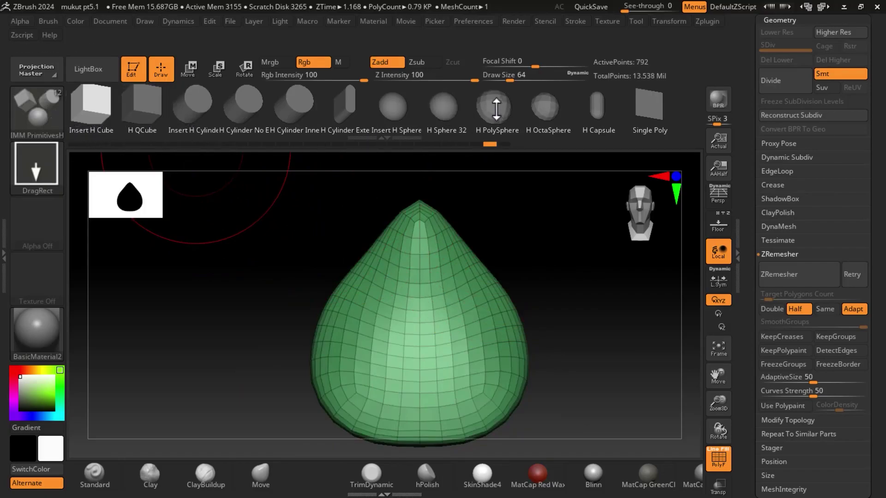
{"action": "left_click", "coordinate": [392, 107]}
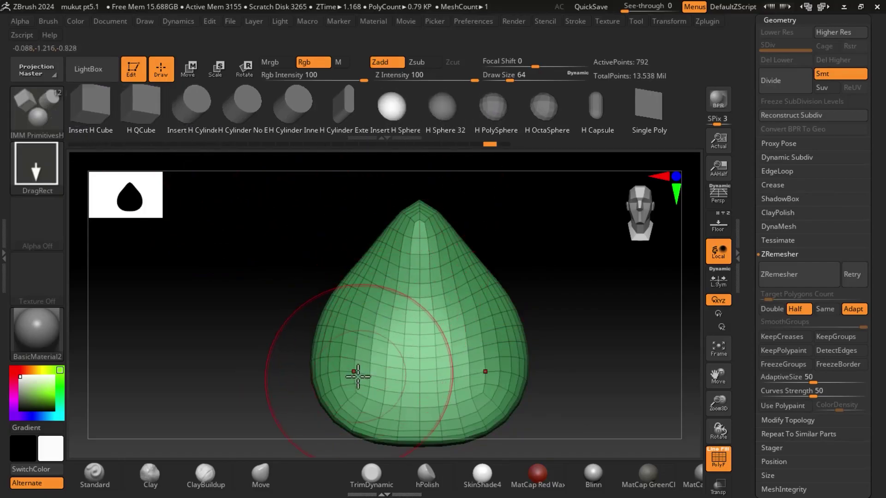
{"action": "left_click_drag", "start_coordinate": [353, 376], "coordinate": [355, 369]}
{"action": "left_click_drag", "start_coordinate": [358, 325], "coordinate": [359, 322]}
{"action": "left_click_drag", "start_coordinate": [372, 290], "coordinate": [390, 258]}
{"action": "left_click_drag", "start_coordinate": [609, 327], "coordinate": [580, 316]}
{"action": "key", "text": "ctrl+z"}
{"action": "key", "text": "ctrl+z"}
{"action": "key", "text": "ctrl+z"}
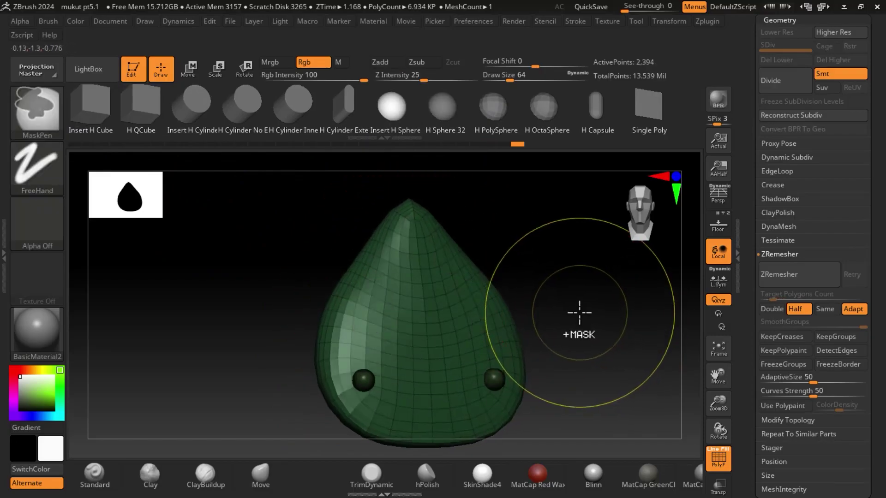
{"action": "key", "text": "ctrl+z"}
{"action": "key", "text": "ctrl+z"}
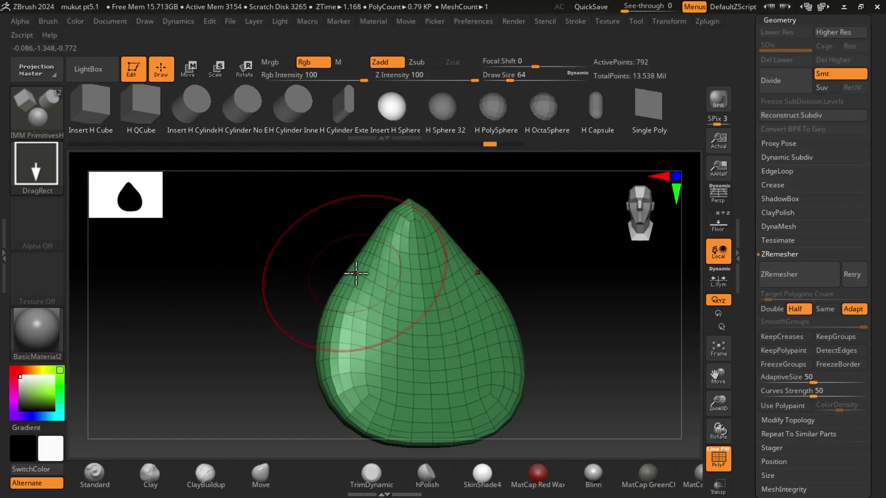
{"action": "key", "text": "alt+Tab"}
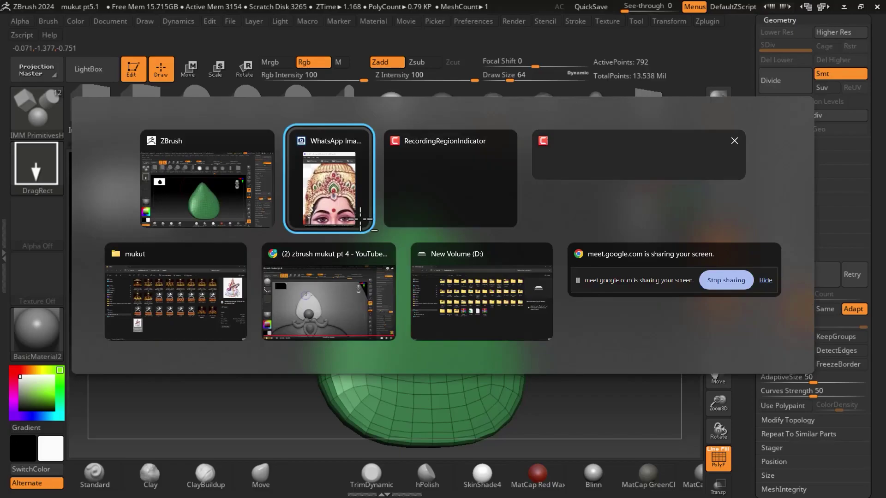
{"action": "key", "text": "Escape"}
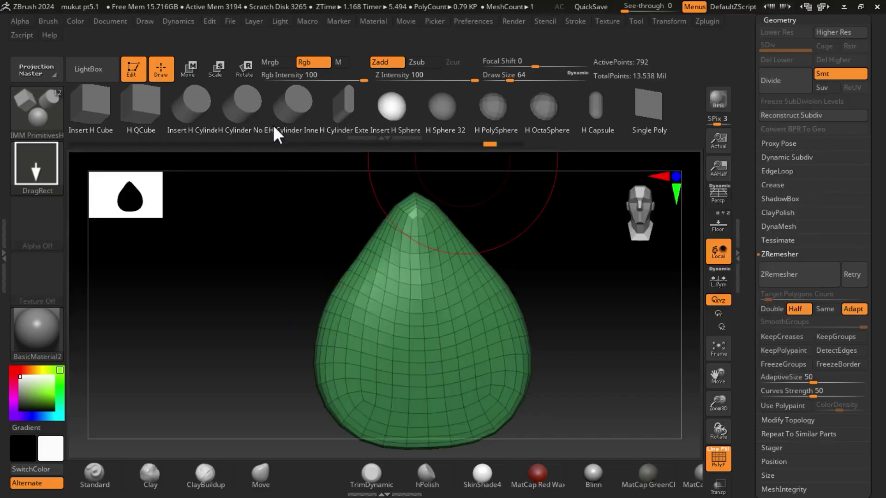
Step: Dock the Stroke settings, enable curve mode, set brush size about 21, and fill a sphere curve
{"action": "left_click", "coordinate": [575, 23]}
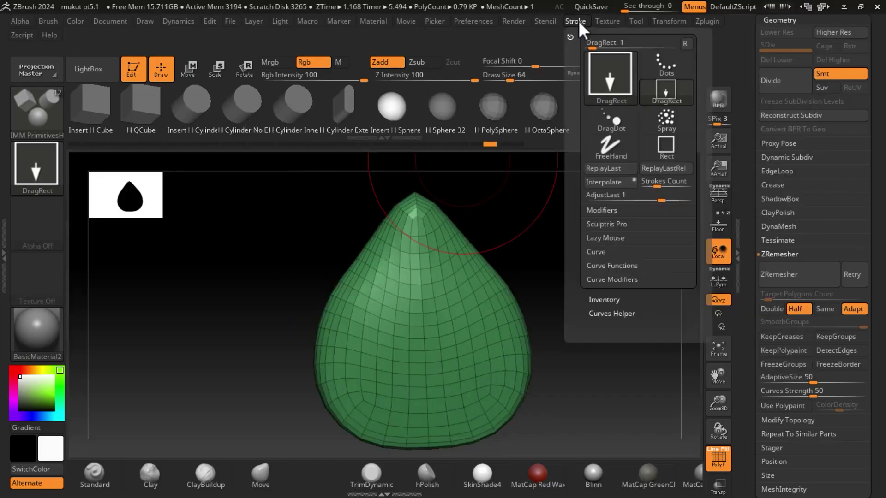
{"action": "left_click", "coordinate": [570, 33]}
{"action": "left_click_drag", "start_coordinate": [570, 34], "coordinate": [699, 142]}
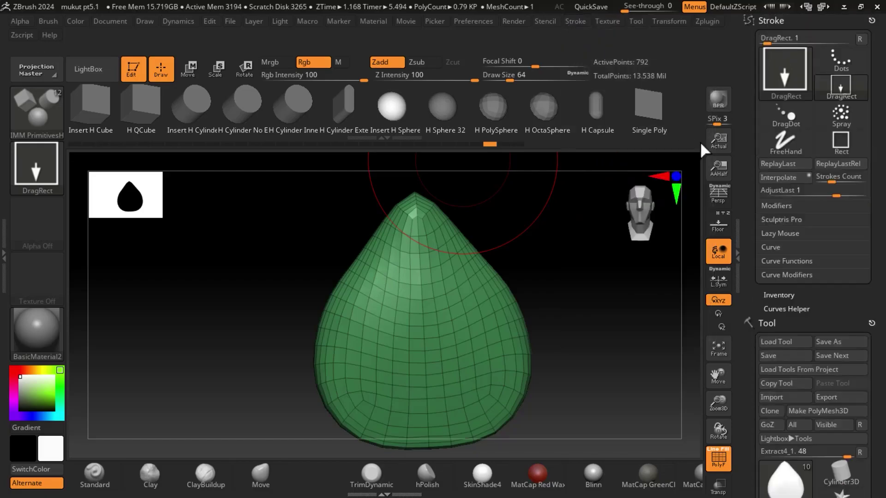
{"action": "left_click", "coordinate": [774, 248]}
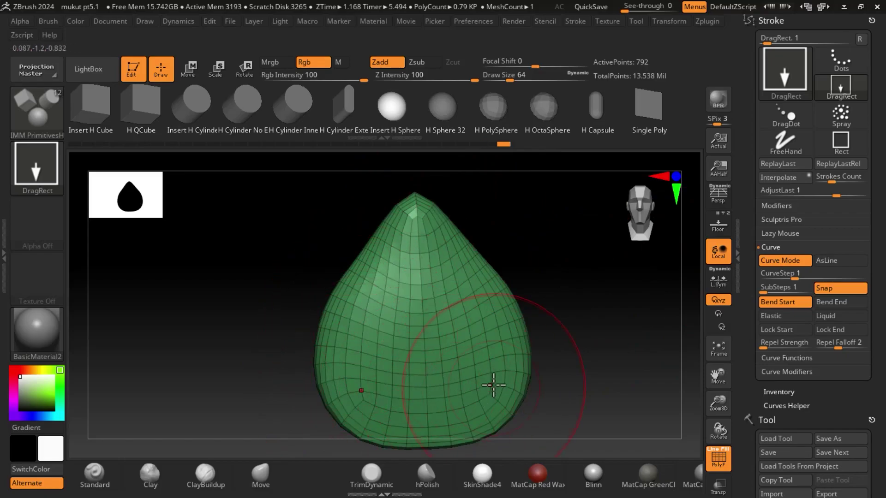
{"action": "left_click_drag", "start_coordinate": [510, 79], "coordinate": [495, 79]}
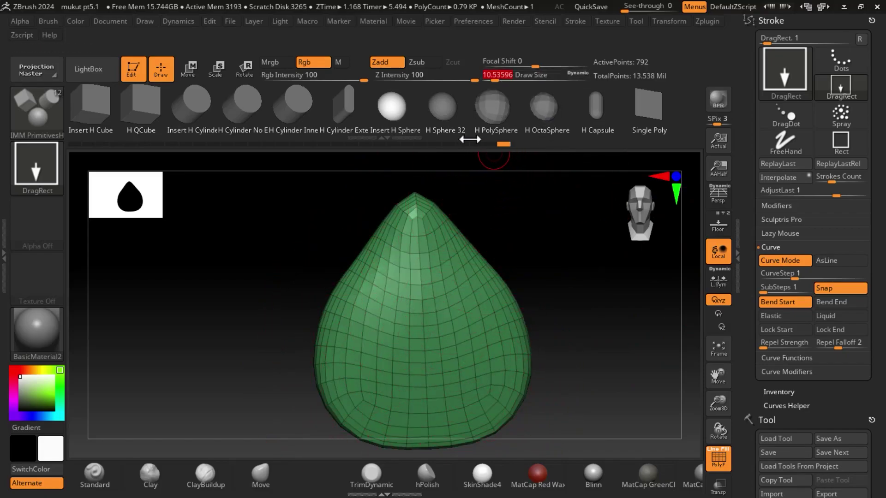
{"action": "left_click", "coordinate": [367, 399]}
Step: Inspect and undo two trial sphere chains on the drop
{"action": "mouse_move", "coordinate": [615, 327]}
{"action": "left_mouse_down"}
{"action": "mouse_move", "coordinate": [637, 346]}
{"action": "mouse_move", "coordinate": [564, 327]}
{"action": "left_mouse_up"}
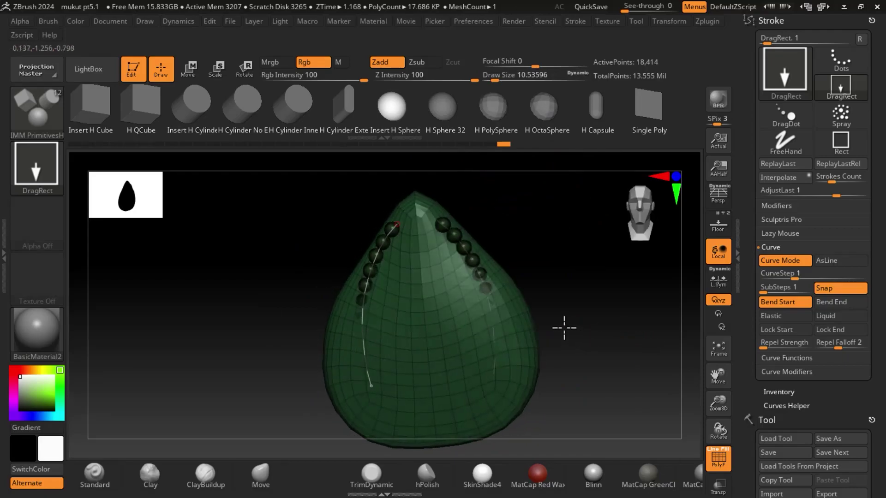
{"action": "key", "text": "ctrl+z"}
{"action": "left_click_drag", "start_coordinate": [508, 259], "coordinate": [603, 277]}
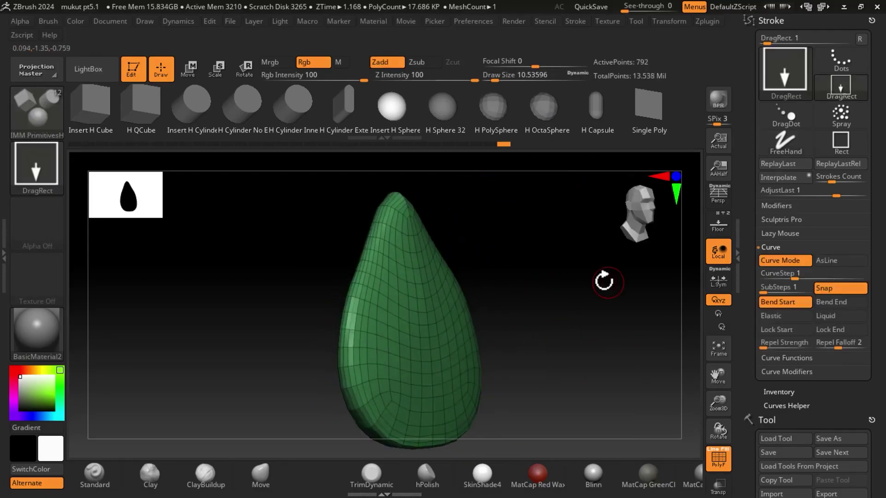
{"action": "left_click", "coordinate": [352, 372]}
{"action": "mouse_move", "coordinate": [584, 341]}
{"action": "left_mouse_down"}
{"action": "mouse_move", "coordinate": [560, 336]}
{"action": "mouse_move", "coordinate": [448, 373]}
{"action": "mouse_move", "coordinate": [486, 340]}
{"action": "mouse_move", "coordinate": [539, 352]}
{"action": "mouse_move", "coordinate": [550, 325]}
{"action": "left_mouse_up"}
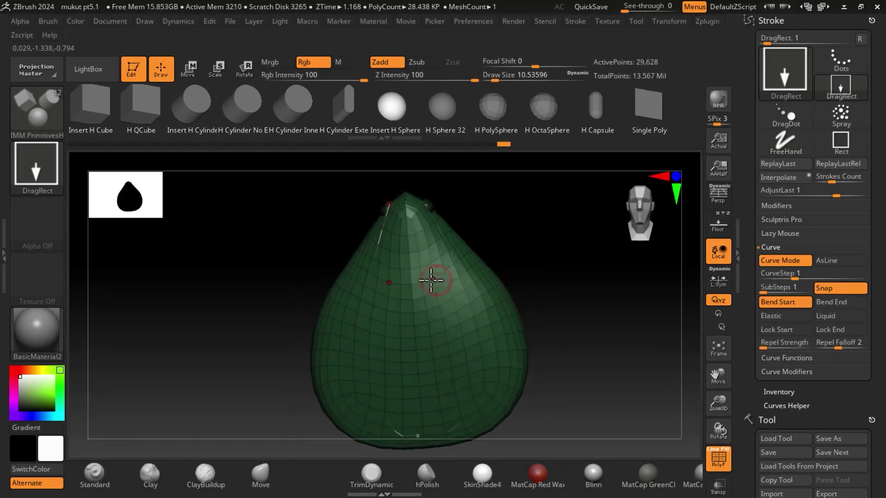
{"action": "key", "text": "ctrl+z"}
Step: Draw a mirrored sphere-chain curve from the tip down the teardrop's left edge
{"action": "left_click", "coordinate": [331, 318]}
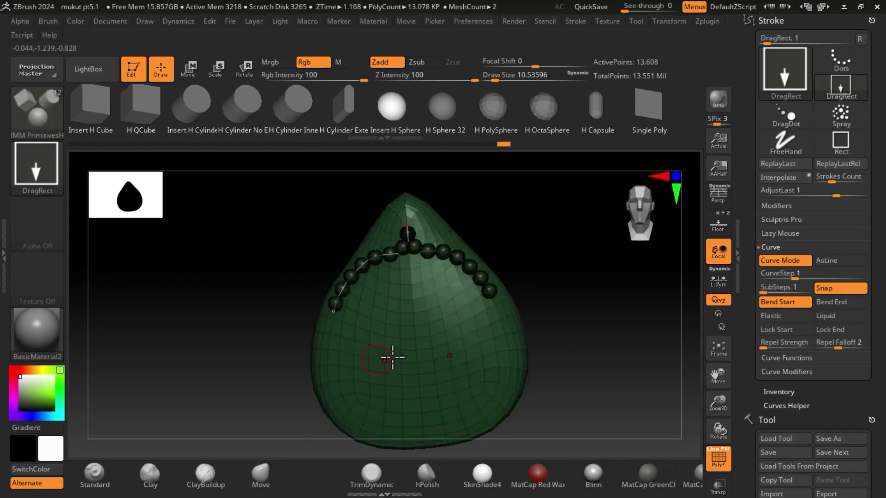
{"action": "left_click_drag", "start_coordinate": [605, 306], "coordinate": [411, 338]}
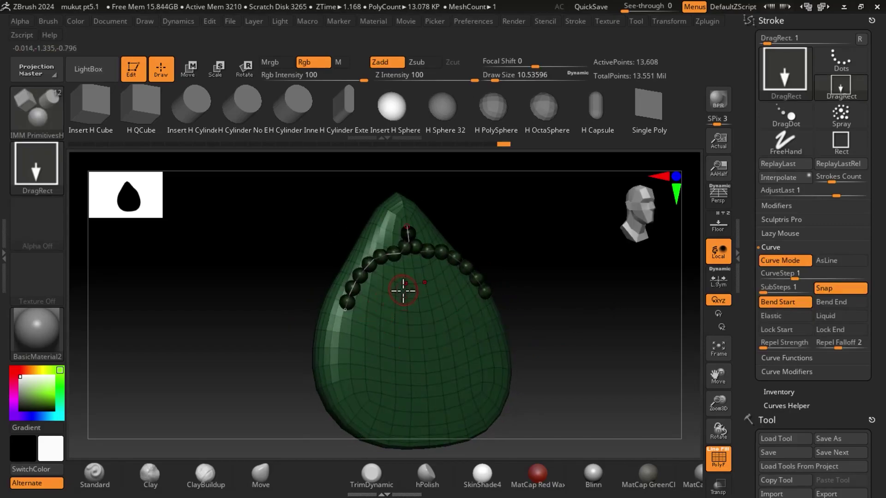
{"action": "left_click_drag", "start_coordinate": [354, 318], "coordinate": [360, 422]}
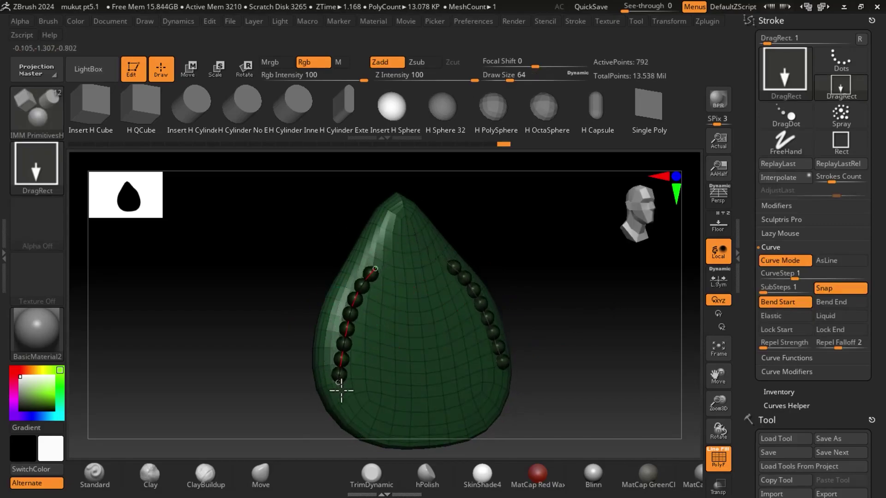
{"action": "left_click_drag", "start_coordinate": [359, 299], "coordinate": [392, 217]}
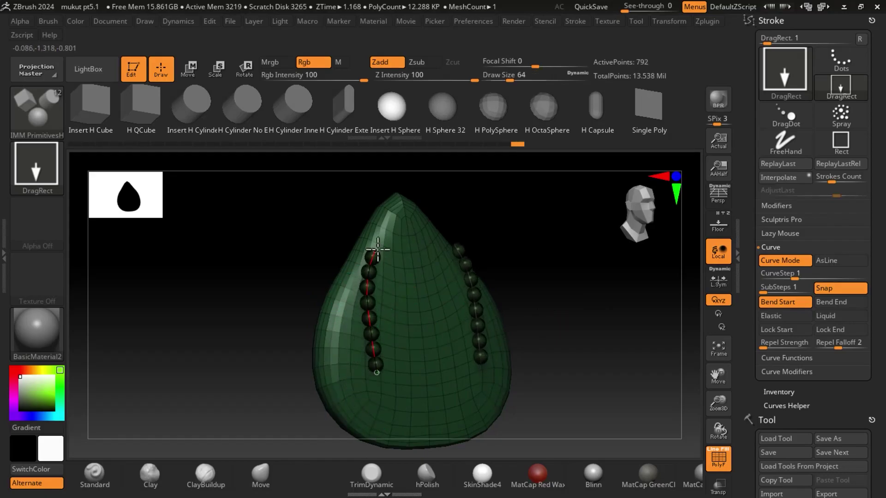
{"action": "left_click_drag", "start_coordinate": [391, 341], "coordinate": [326, 364]}
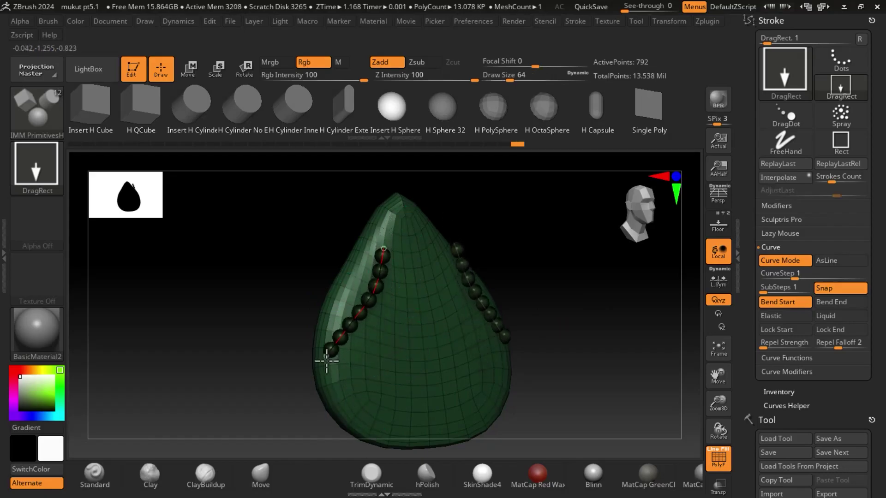
{"action": "left_click_drag", "start_coordinate": [364, 319], "coordinate": [387, 203]}
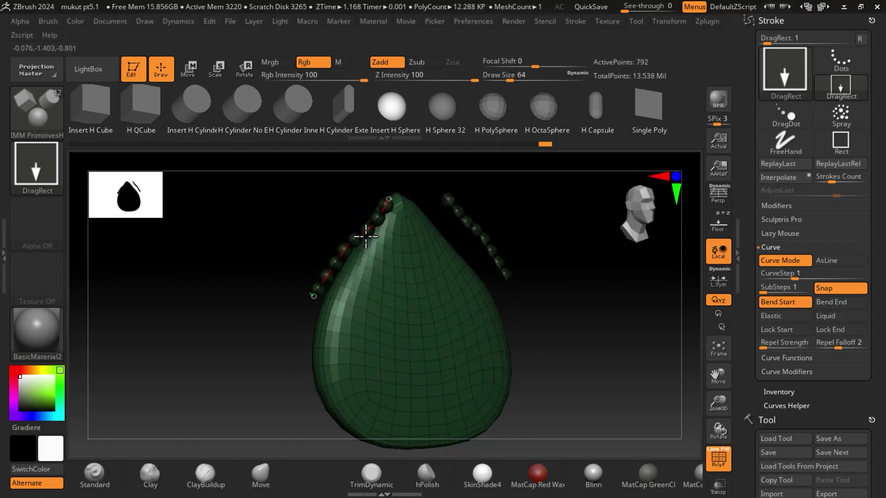
{"action": "mouse_move", "coordinate": [361, 231]}
{"action": "left_mouse_down"}
{"action": "mouse_move", "coordinate": [321, 286]}
{"action": "mouse_move", "coordinate": [327, 325]}
{"action": "left_mouse_up"}
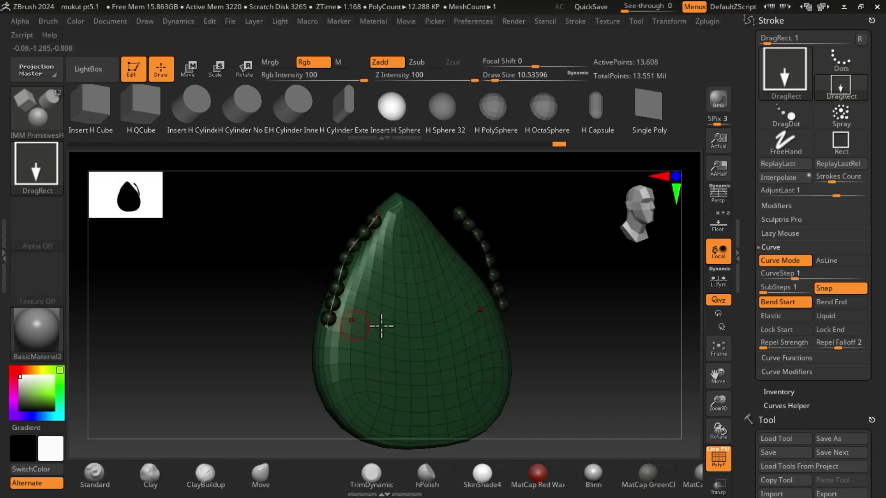
{"action": "left_click_drag", "start_coordinate": [566, 344], "coordinate": [618, 348], "text": "shift"}
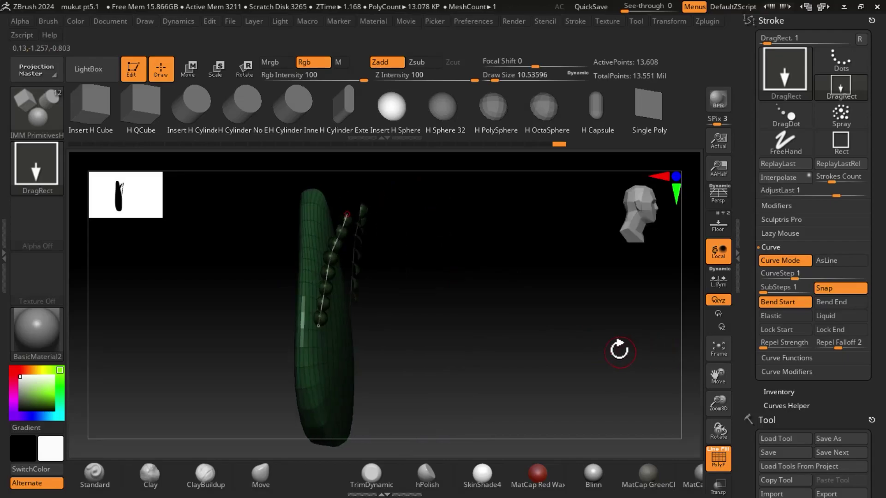
Step: Fine-tune the chain's ends along the left edge and orbit to check it
{"action": "left_click_drag", "start_coordinate": [347, 223], "coordinate": [316, 204]}
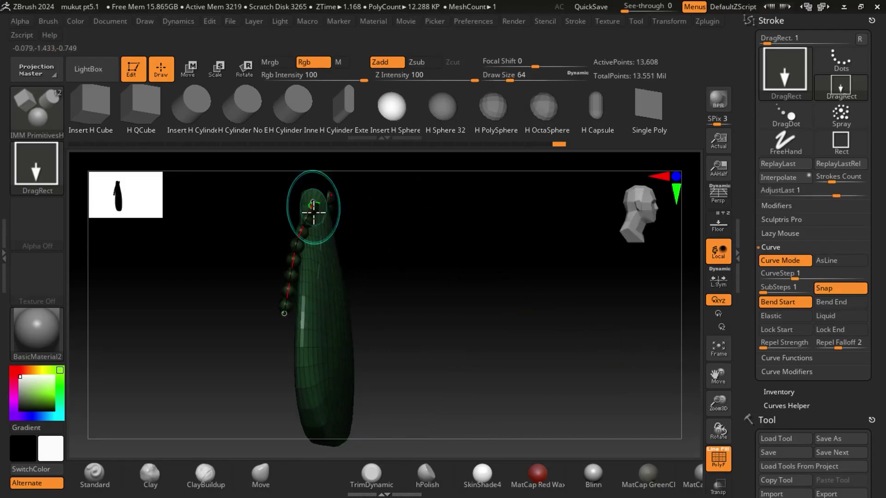
{"action": "left_click_drag", "start_coordinate": [289, 318], "coordinate": [300, 320]}
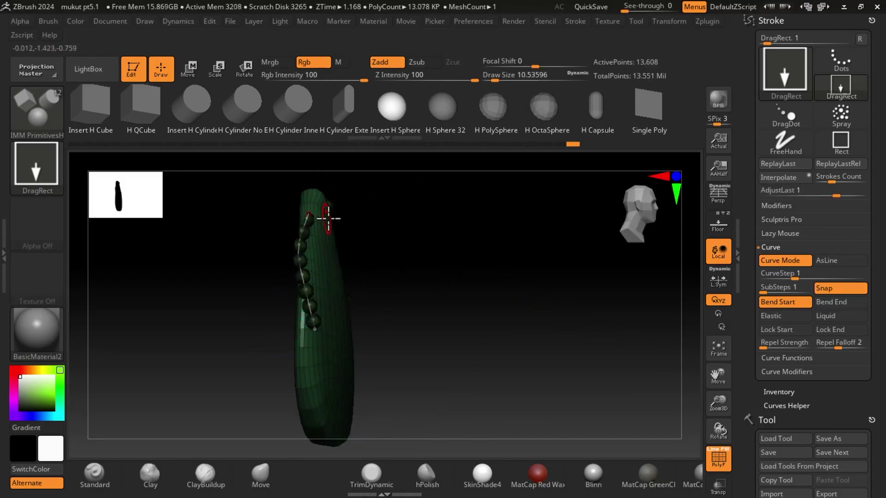
{"action": "left_click_drag", "start_coordinate": [328, 215], "coordinate": [404, 228], "text": "shift"}
{"action": "left_click_drag", "start_coordinate": [507, 215], "coordinate": [545, 212], "text": "shift"}
{"action": "left_click_drag", "start_coordinate": [346, 217], "coordinate": [372, 219]}
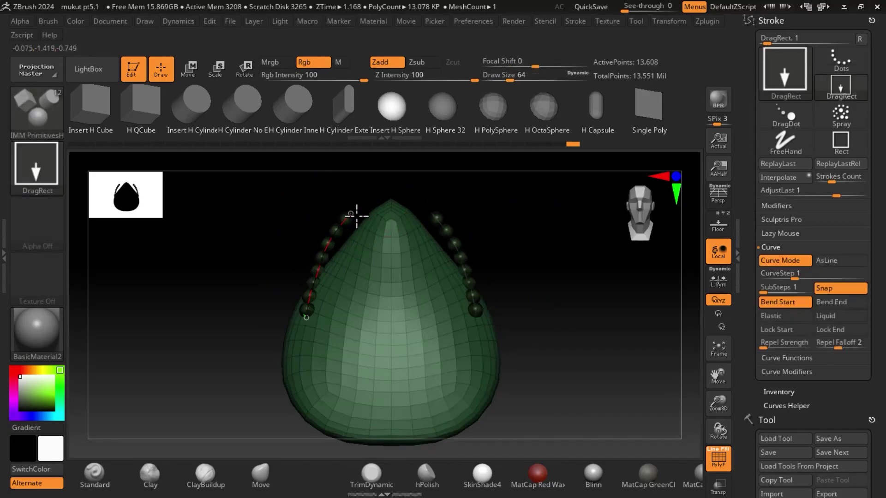
{"action": "left_click_drag", "start_coordinate": [326, 313], "coordinate": [292, 311]}
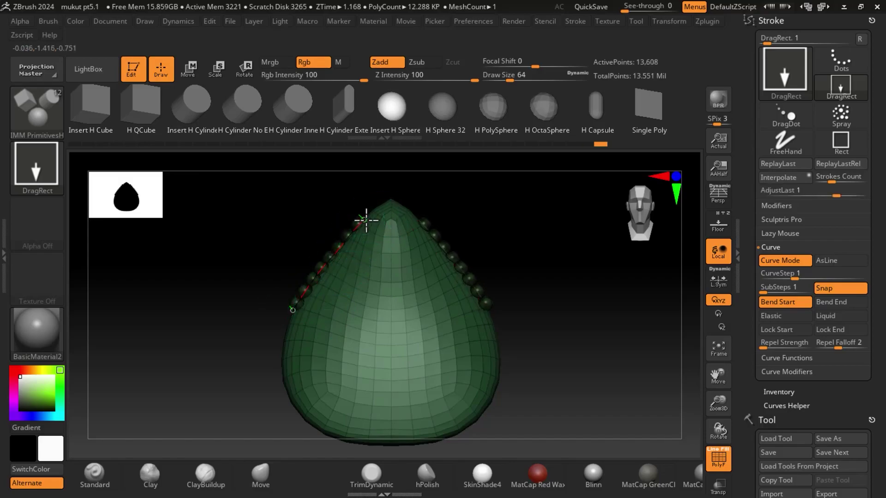
{"action": "left_click_drag", "start_coordinate": [365, 221], "coordinate": [376, 206]}
{"action": "mouse_move", "coordinate": [489, 240]}
{"action": "left_mouse_down"}
{"action": "mouse_move", "coordinate": [615, 292]}
{"action": "mouse_move", "coordinate": [570, 312]}
{"action": "left_mouse_up"}
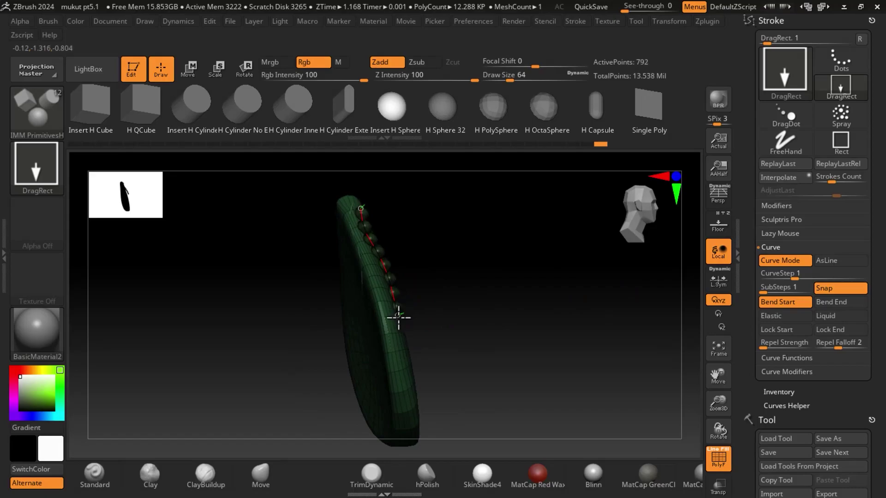
{"action": "mouse_move", "coordinate": [421, 296]}
{"action": "left_mouse_down"}
{"action": "mouse_move", "coordinate": [395, 235]}
{"action": "mouse_move", "coordinate": [460, 201]}
{"action": "left_mouse_up"}
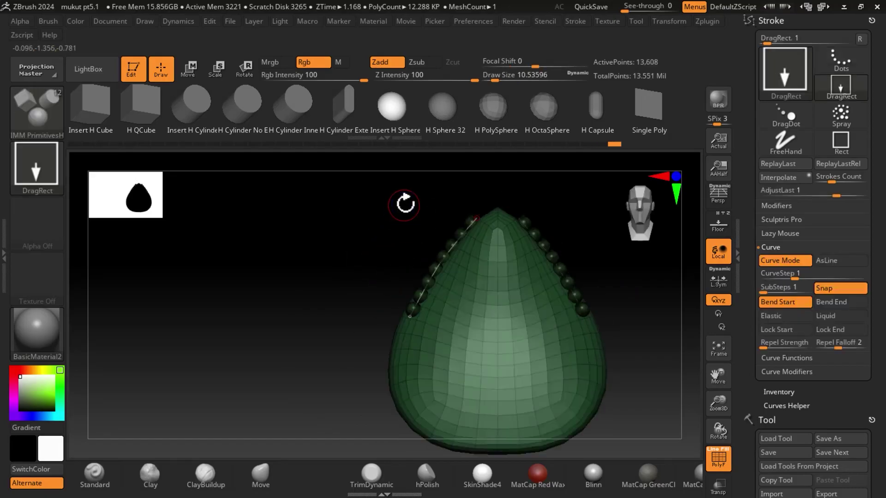
Step: Turn off PolyF, remove the sphere chain, and load the IMM Primitives brush scrolled to spheres
{"action": "key", "text": "shift+f"}
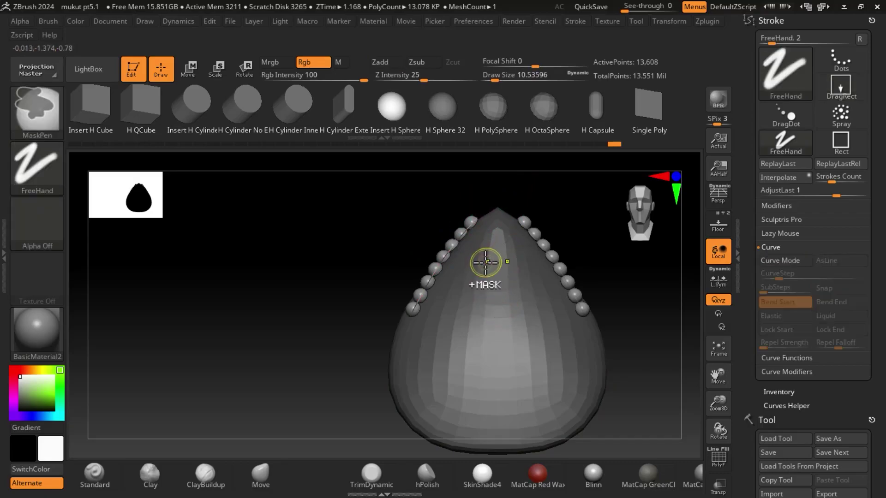
{"action": "key", "text": "ctrl"}
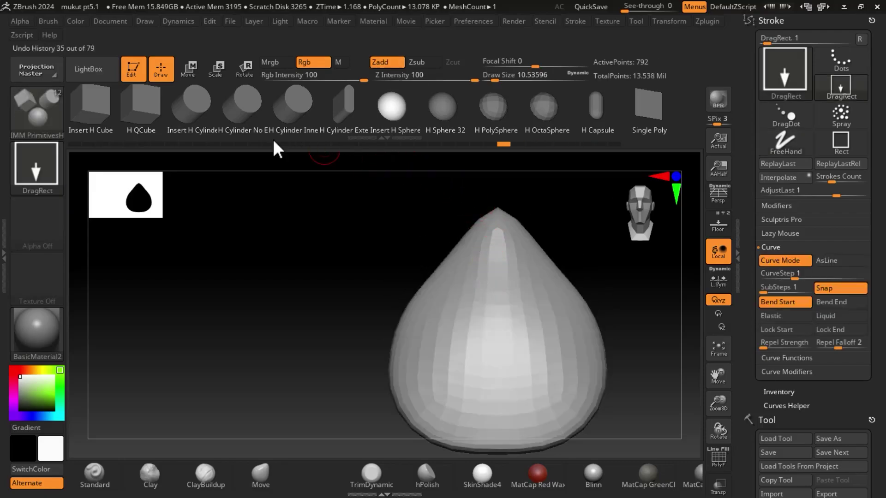
{"action": "left_click", "coordinate": [36, 109]}
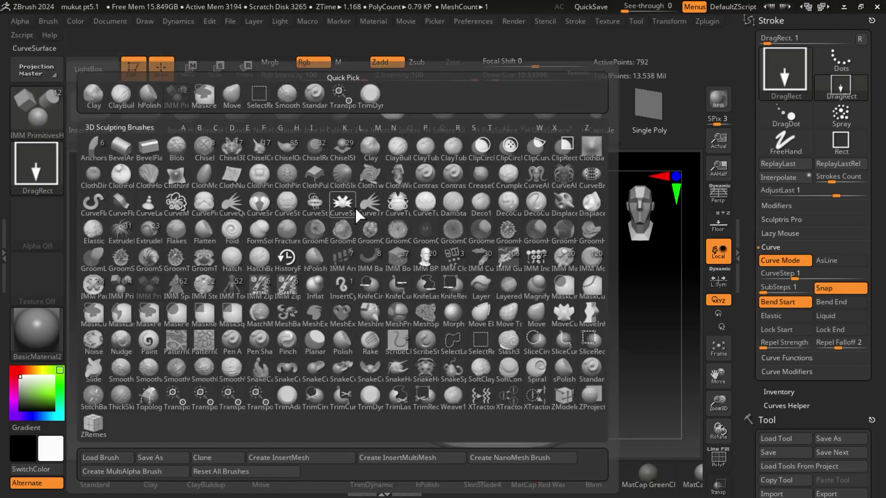
{"action": "key", "text": "i"}
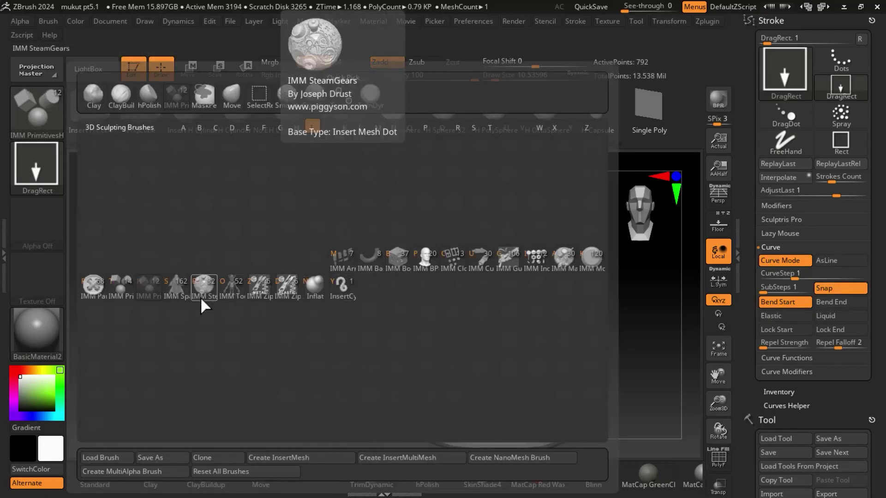
{"action": "left_click", "coordinate": [124, 289]}
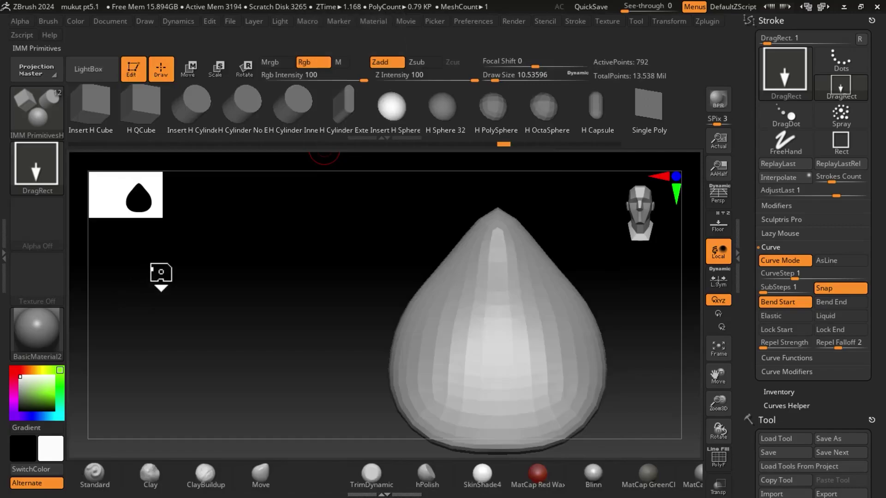
{"action": "left_click_drag", "start_coordinate": [517, 137], "coordinate": [231, 157]}
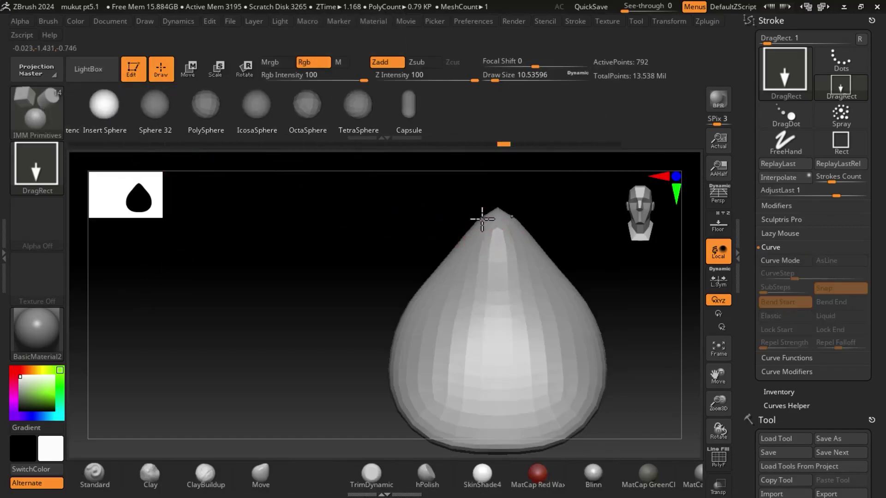
Step: Replace the single sphere insert with a curve-based sphere chain starting at the cone's tip and running down its left side
{"action": "left_click_drag", "start_coordinate": [482, 220], "coordinate": [460, 228]}
{"action": "key", "text": "ctrl+z"}
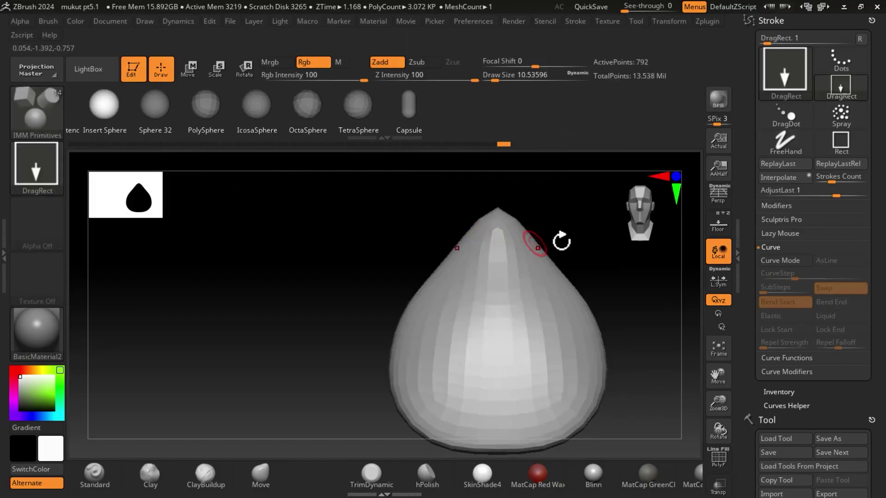
{"action": "left_click", "coordinate": [787, 262]}
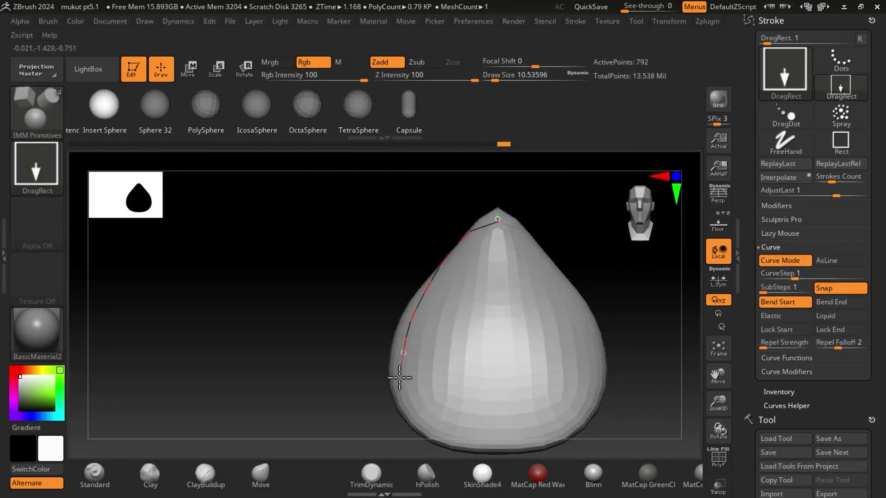
{"action": "left_click_drag", "start_coordinate": [399, 377], "coordinate": [423, 418]}
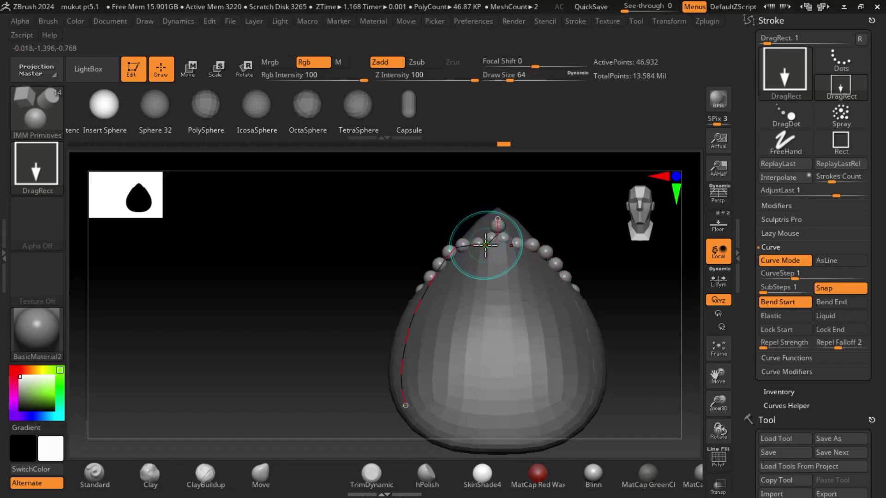
{"action": "left_click_drag", "start_coordinate": [490, 247], "coordinate": [416, 298]}
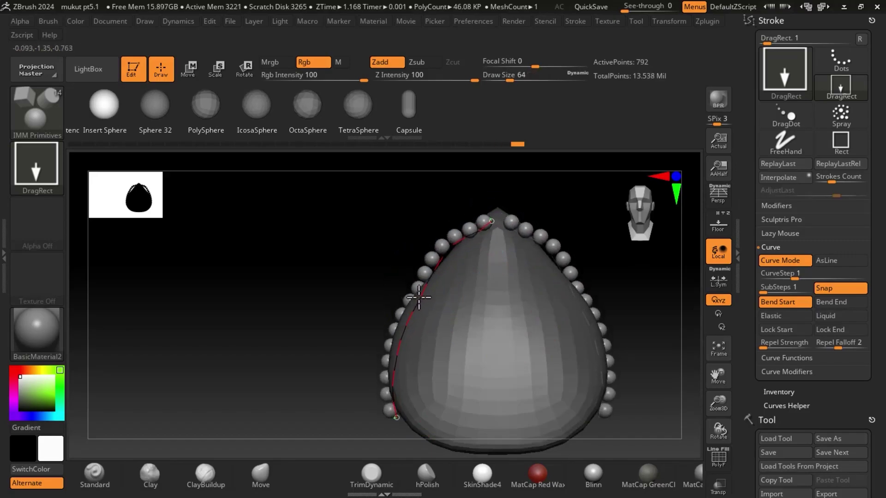
{"action": "left_click_drag", "start_coordinate": [490, 222], "coordinate": [493, 218]}
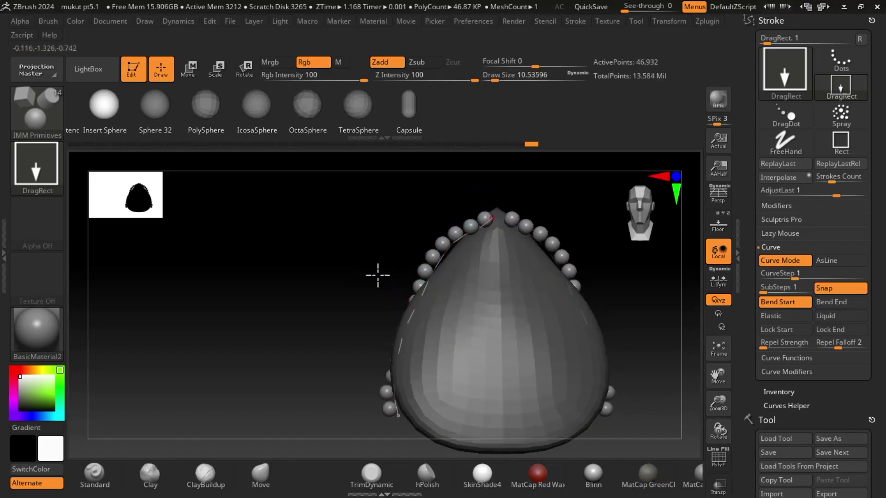
Step: Bend the sphere chain to follow the cone's front edge from a side view, then undo the last reshape
{"action": "left_click_drag", "start_coordinate": [375, 273], "coordinate": [450, 276]}
{"action": "left_click_drag", "start_coordinate": [503, 291], "coordinate": [530, 286]}
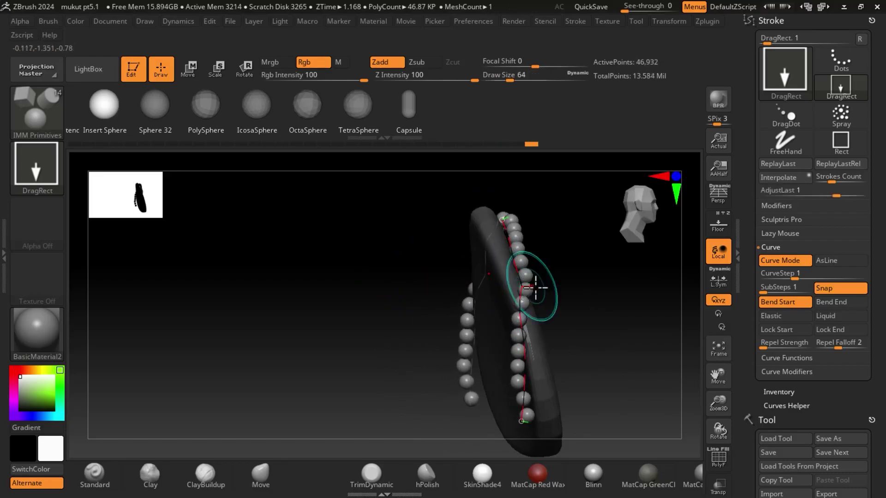
{"action": "mouse_move", "coordinate": [533, 372]}
{"action": "left_mouse_down"}
{"action": "mouse_move", "coordinate": [529, 358]}
{"action": "mouse_move", "coordinate": [549, 383]}
{"action": "left_mouse_up"}
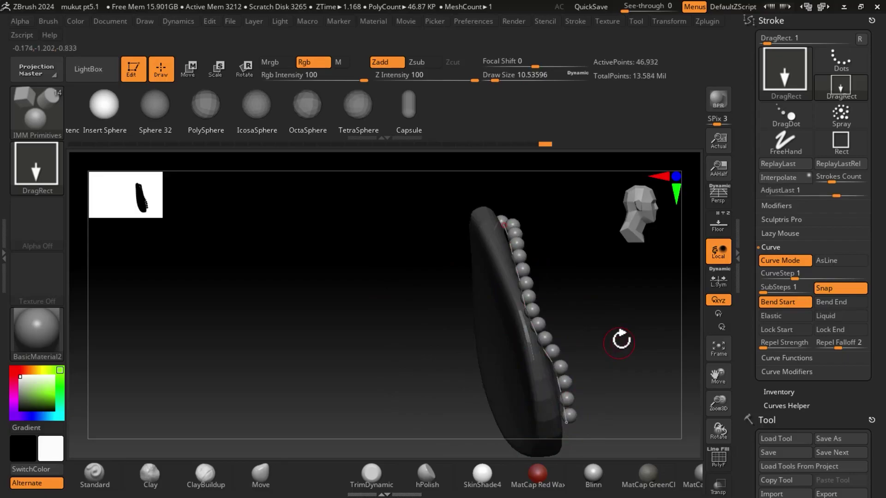
{"action": "mouse_move", "coordinate": [623, 340]}
{"action": "left_mouse_down"}
{"action": "mouse_move", "coordinate": [544, 355]}
{"action": "mouse_move", "coordinate": [486, 329]}
{"action": "mouse_move", "coordinate": [579, 420]}
{"action": "left_mouse_up"}
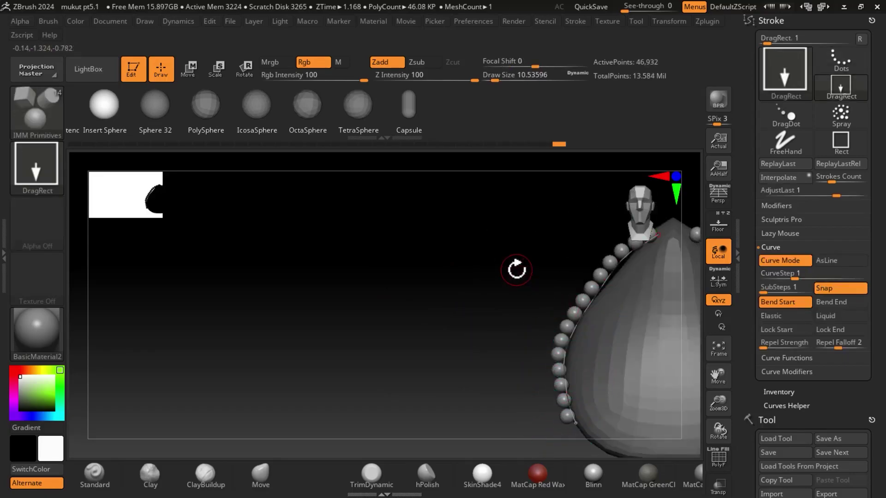
{"action": "mouse_move", "coordinate": [518, 267]}
{"action": "left_mouse_down"}
{"action": "mouse_move", "coordinate": [488, 257]}
{"action": "mouse_move", "coordinate": [534, 237]}
{"action": "left_mouse_up"}
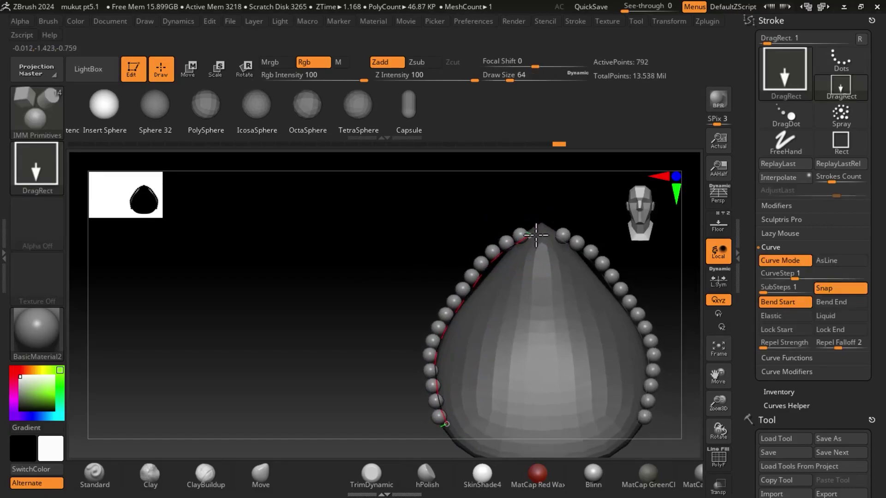
{"action": "key", "text": "ctrl+z"}
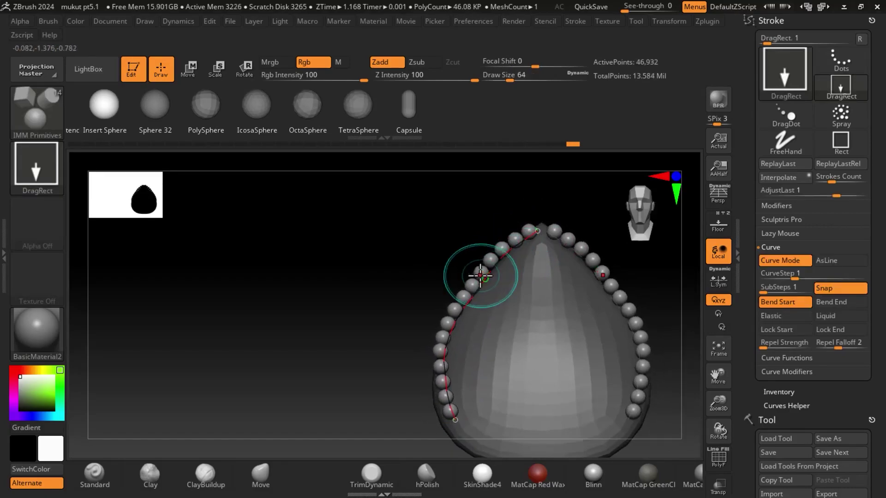
Step: Move the chain's left end down the edge and undo the oversized thick curve mesh
{"action": "left_click_drag", "start_coordinate": [454, 325], "coordinate": [445, 401]}
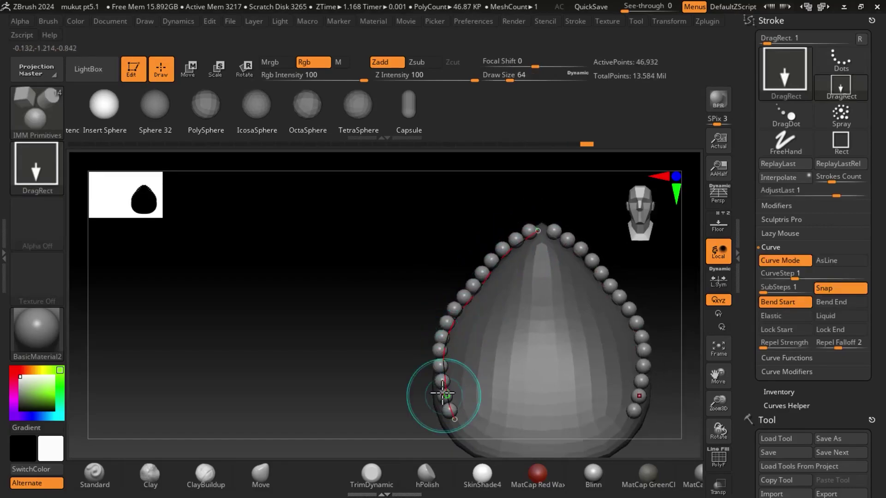
{"action": "key", "text": "ctrl+z"}
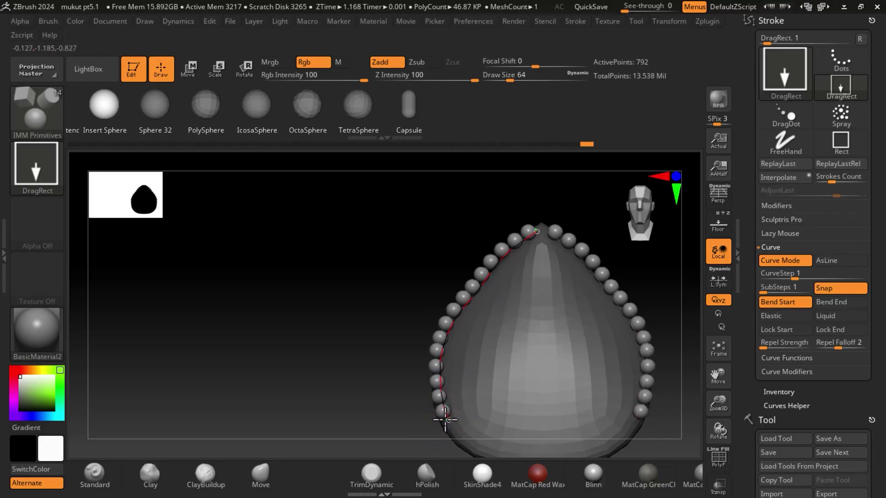
{"action": "left_click", "coordinate": [538, 228]}
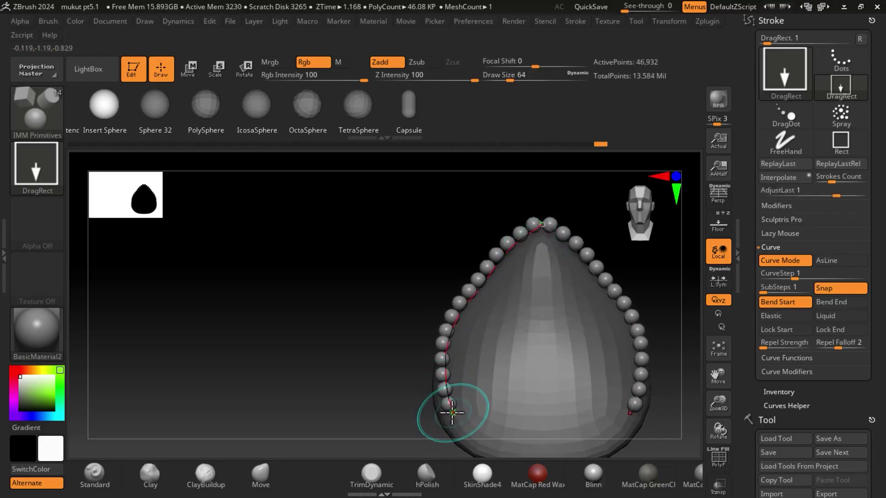
{"action": "left_click_drag", "start_coordinate": [444, 418], "coordinate": [446, 412]}
{"action": "left_click", "coordinate": [443, 413]}
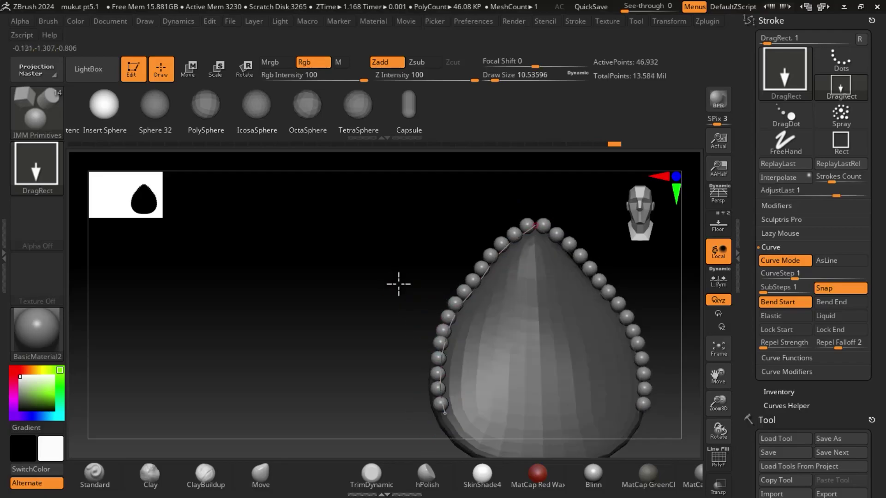
{"action": "mouse_move", "coordinate": [398, 285]}
{"action": "left_mouse_down"}
{"action": "mouse_move", "coordinate": [461, 289]}
{"action": "mouse_move", "coordinate": [476, 362]}
{"action": "left_mouse_up"}
{"action": "key", "text": "ctrl+z"}
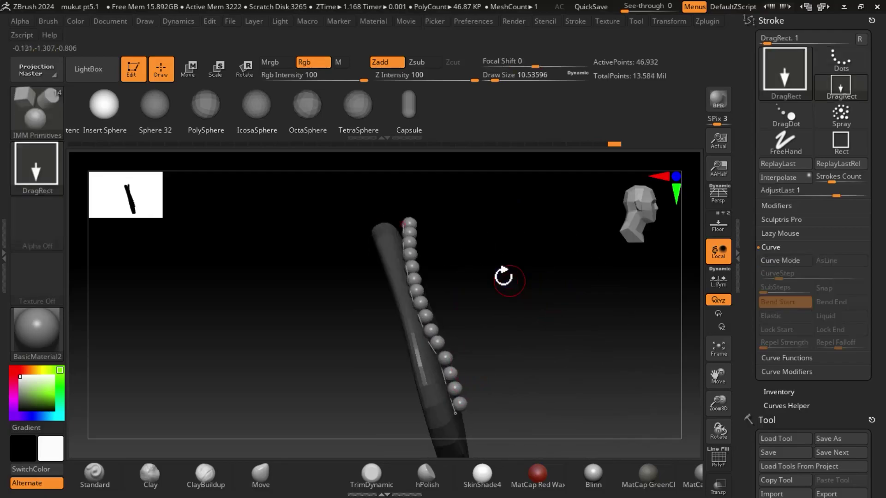
Step: Fit both chain ends onto the drop's edge, re-snap the apex at the tip, and bring up the crown reference photo
{"action": "left_click_drag", "start_coordinate": [400, 225], "coordinate": [396, 227]}
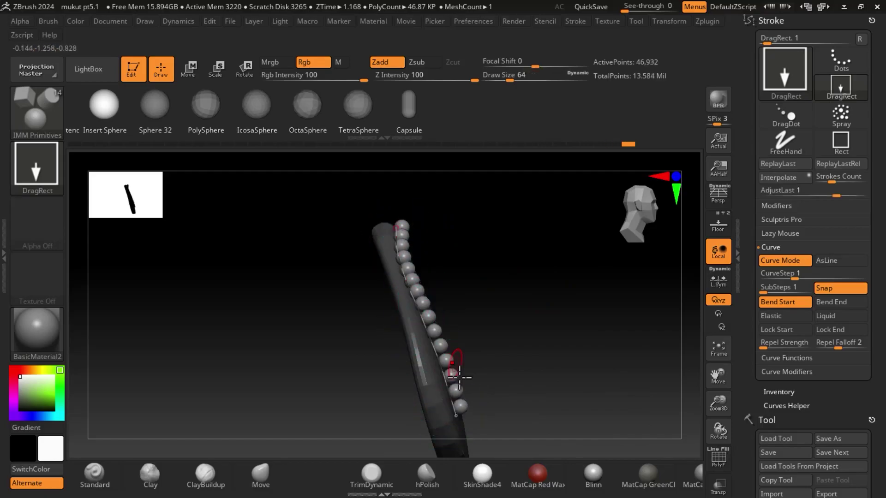
{"action": "left_click_drag", "start_coordinate": [454, 416], "coordinate": [453, 418]}
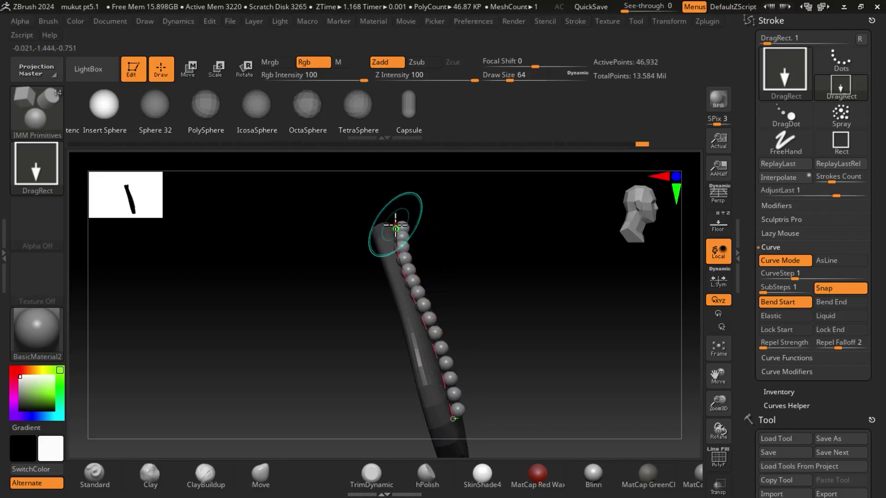
{"action": "left_click_drag", "start_coordinate": [393, 228], "coordinate": [408, 254]}
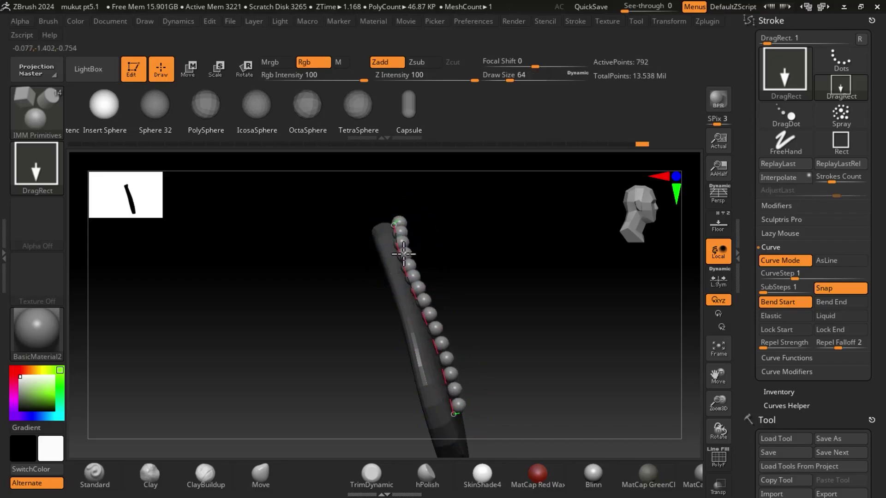
{"action": "mouse_move", "coordinate": [434, 324]}
{"action": "left_mouse_down"}
{"action": "mouse_move", "coordinate": [439, 356]}
{"action": "mouse_move", "coordinate": [518, 327]}
{"action": "left_mouse_up"}
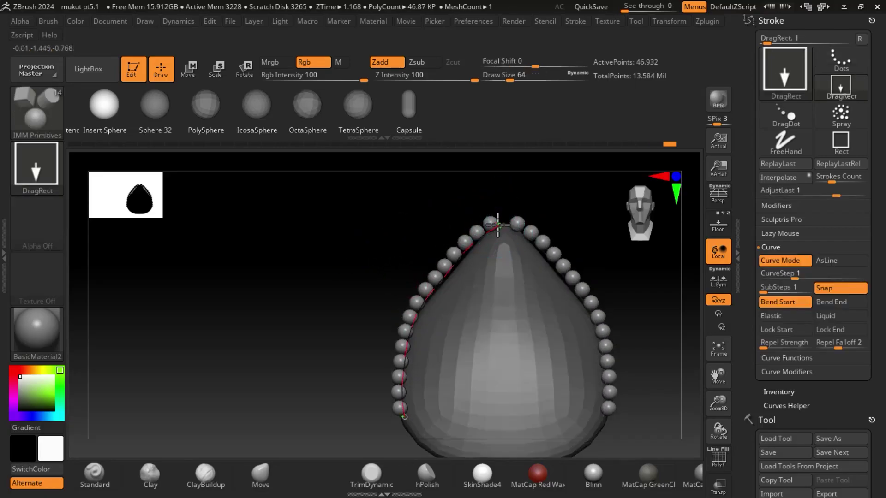
{"action": "left_click", "coordinate": [501, 223]}
{"action": "left_click_drag", "start_coordinate": [500, 223], "coordinate": [507, 220]}
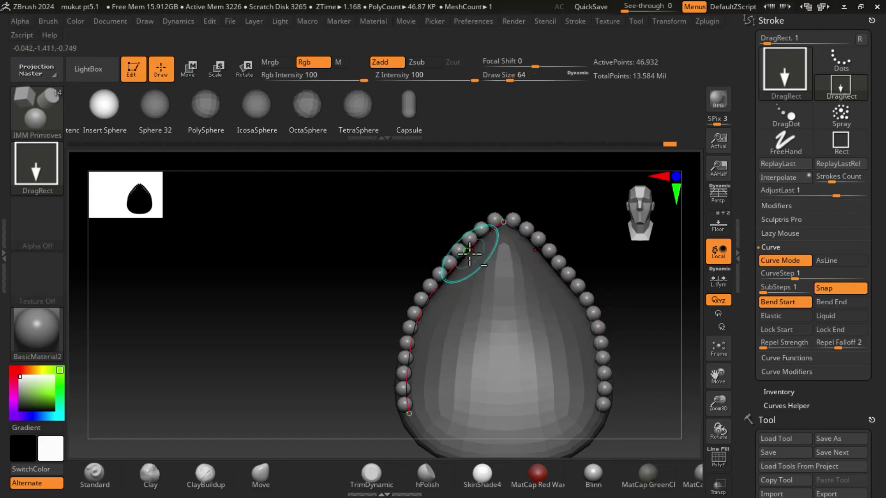
{"action": "key", "text": "alt+Tab"}
{"action": "key", "text": "alt+Tab"}
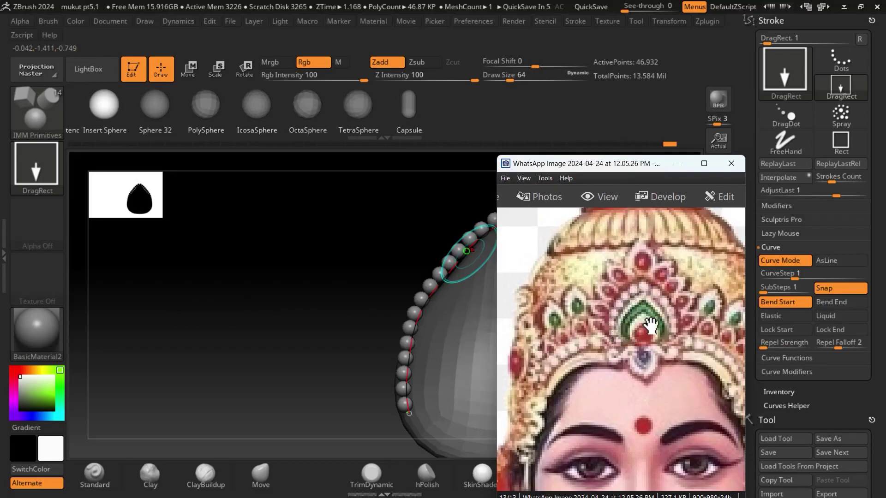
Step: Move the reference photo aside and regenerate the curve chain with much larger spheres
{"action": "left_click_drag", "start_coordinate": [635, 173], "coordinate": [195, 166]}
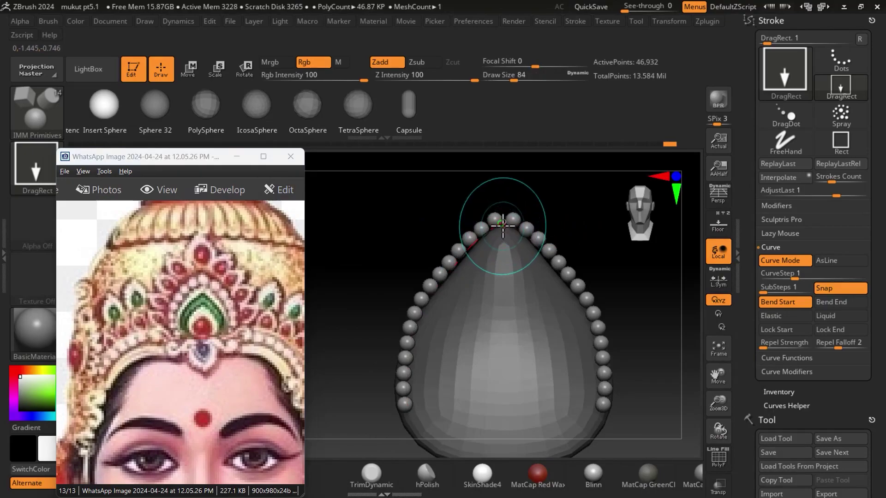
{"action": "left_click_drag", "start_coordinate": [481, 231], "coordinate": [474, 241]}
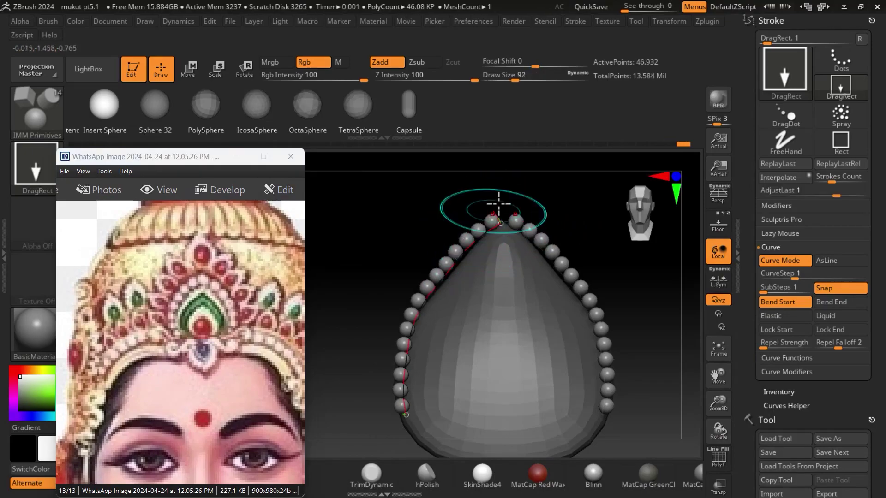
{"action": "left_click", "coordinate": [520, 155]}
{"action": "left_click", "coordinate": [474, 226]}
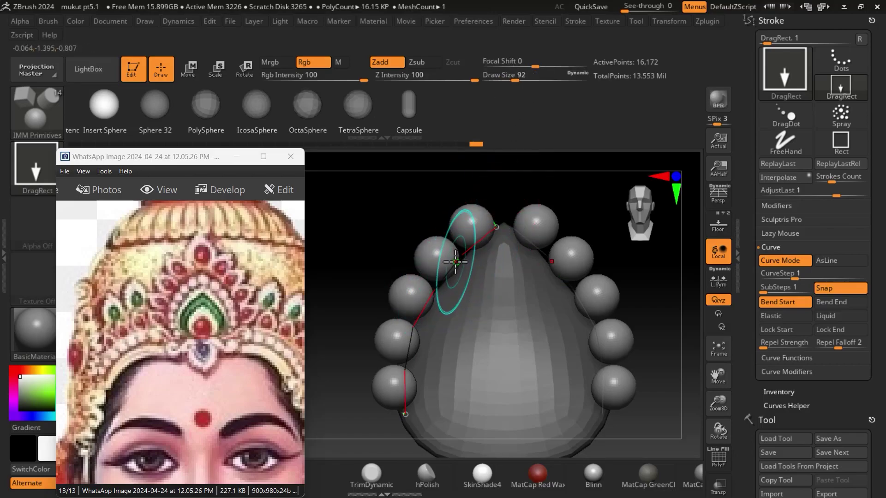
Step: Reapply the large spheres along the left curve, reshape it, and move the photo out of the way
{"action": "left_click", "coordinate": [454, 258]}
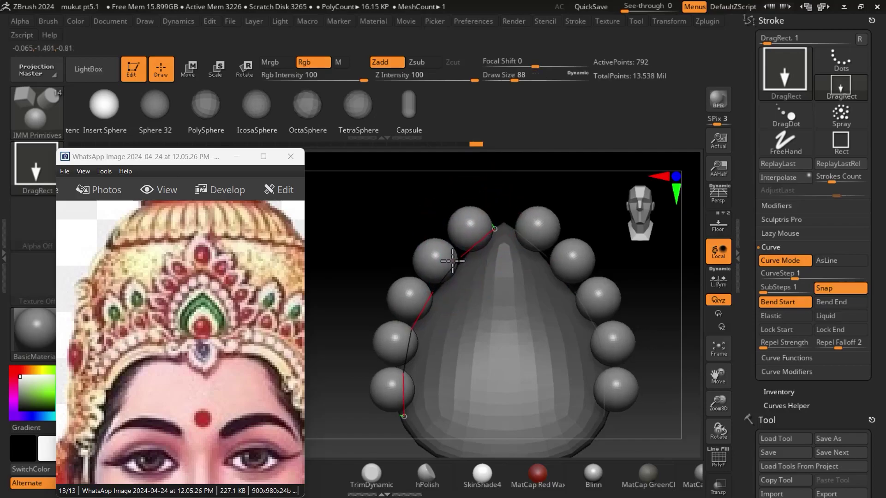
{"action": "left_click", "coordinate": [454, 258]}
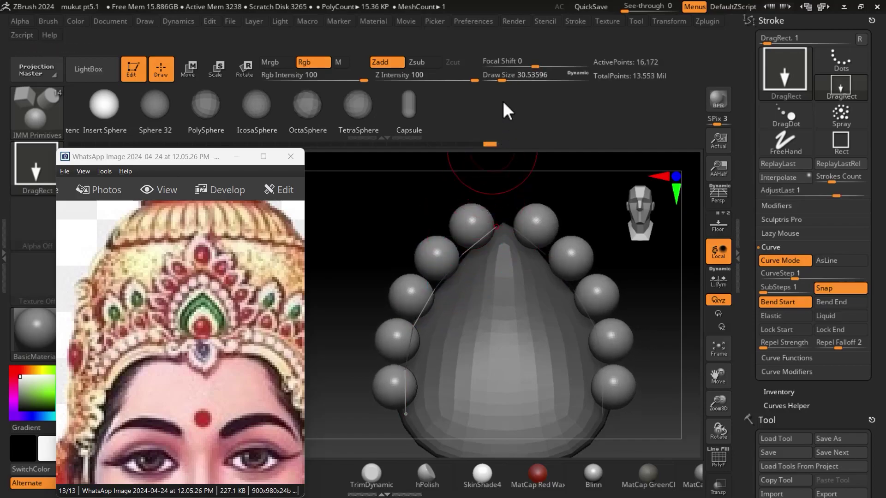
{"action": "left_click", "coordinate": [459, 258]}
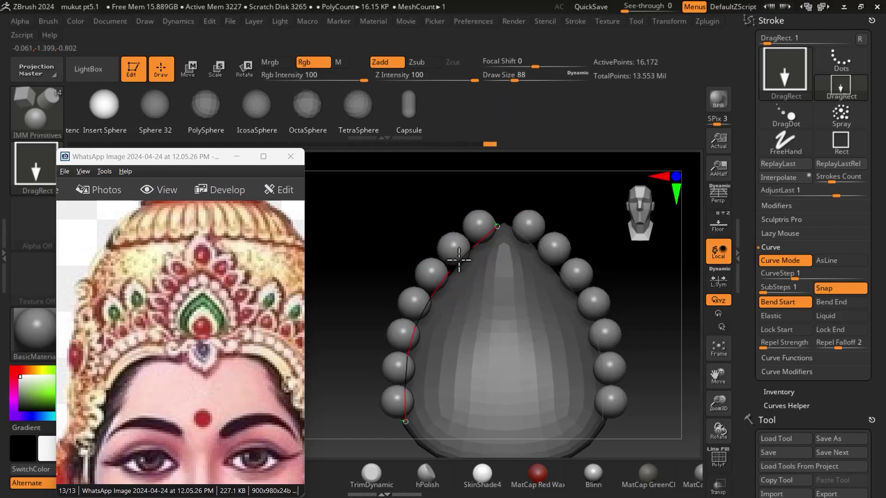
{"action": "left_click_drag", "start_coordinate": [459, 258], "coordinate": [464, 249]}
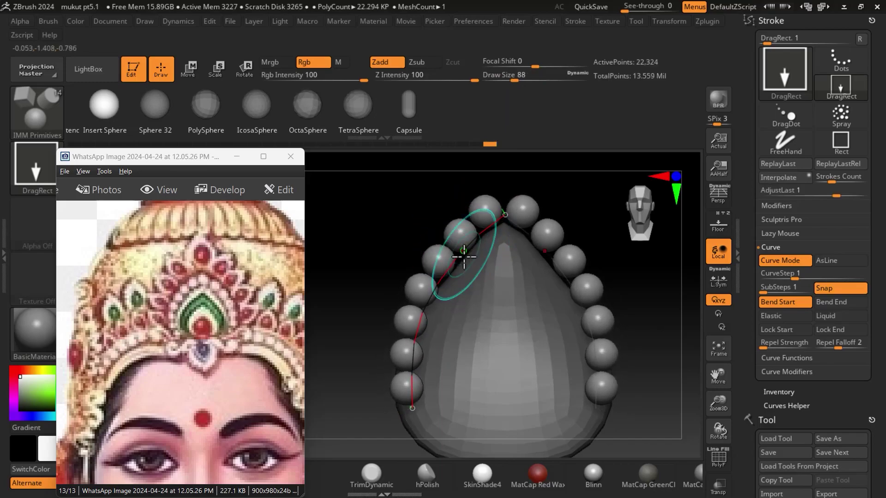
{"action": "mouse_move", "coordinate": [199, 153]}
{"action": "left_mouse_down"}
{"action": "mouse_move", "coordinate": [200, 174]}
{"action": "mouse_move", "coordinate": [252, 186]}
{"action": "left_mouse_up"}
Step: Turn on the Floor backdrop, reduce the draw size, and shift the curve's lower end to re-space spheres
{"action": "left_click", "coordinate": [719, 228]}
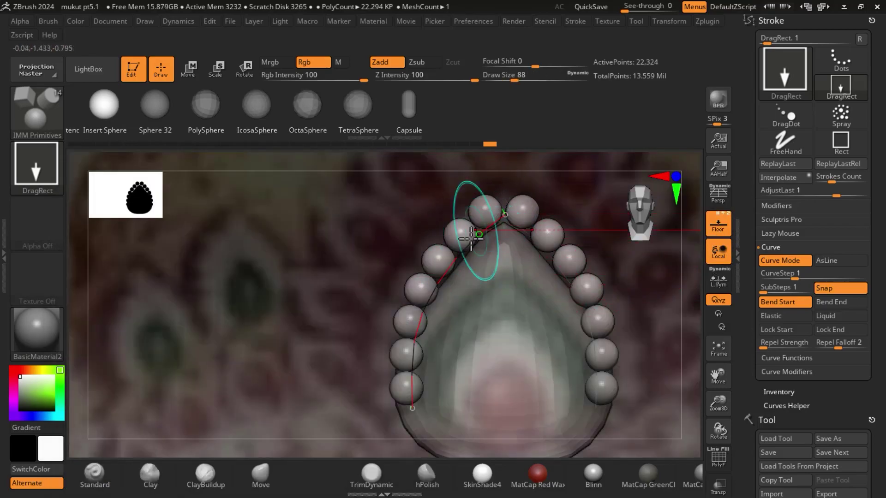
{"action": "left_click_drag", "start_coordinate": [426, 301], "coordinate": [416, 304]}
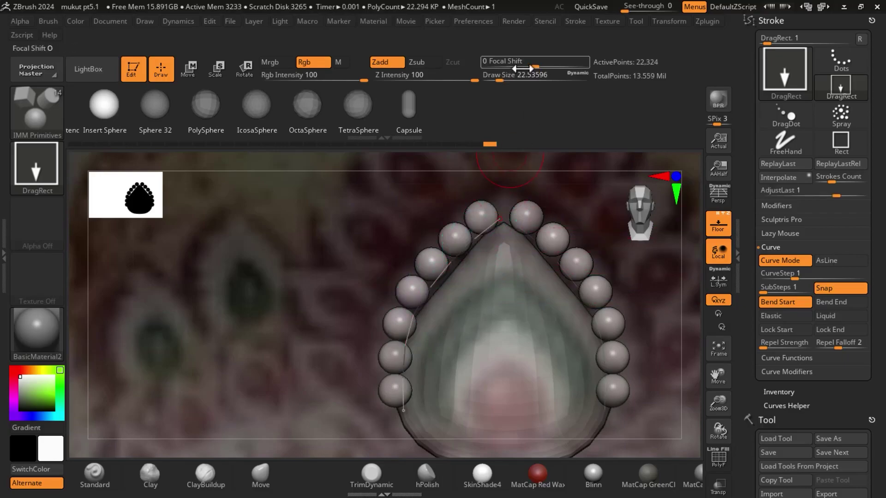
{"action": "left_click", "coordinate": [508, 79]}
{"action": "left_click", "coordinate": [448, 263]}
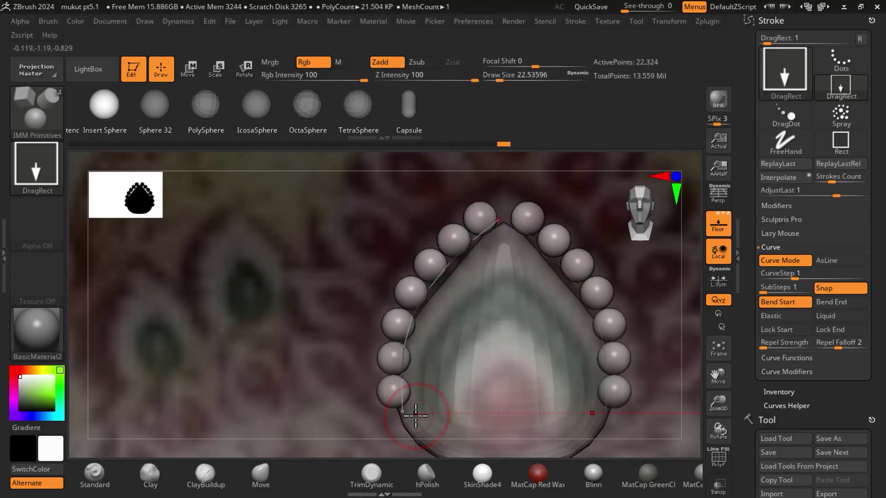
{"action": "left_click_drag", "start_coordinate": [401, 410], "coordinate": [398, 413]}
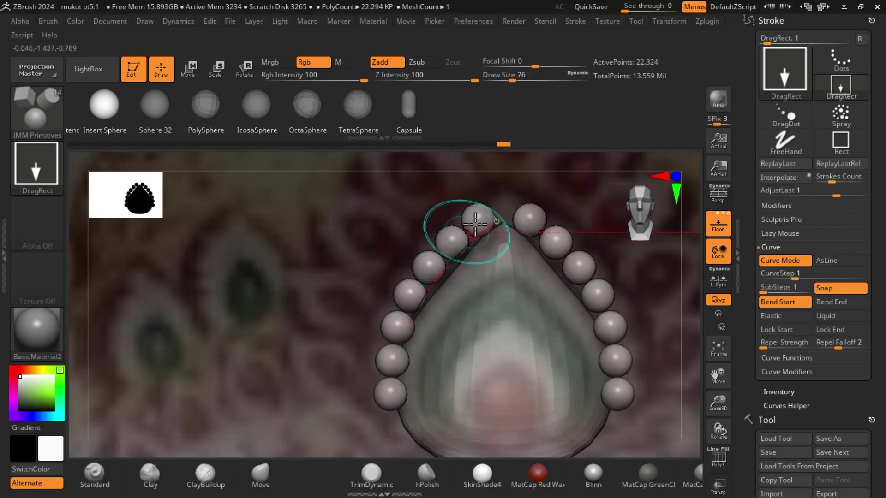
{"action": "left_click_drag", "start_coordinate": [401, 411], "coordinate": [406, 378]}
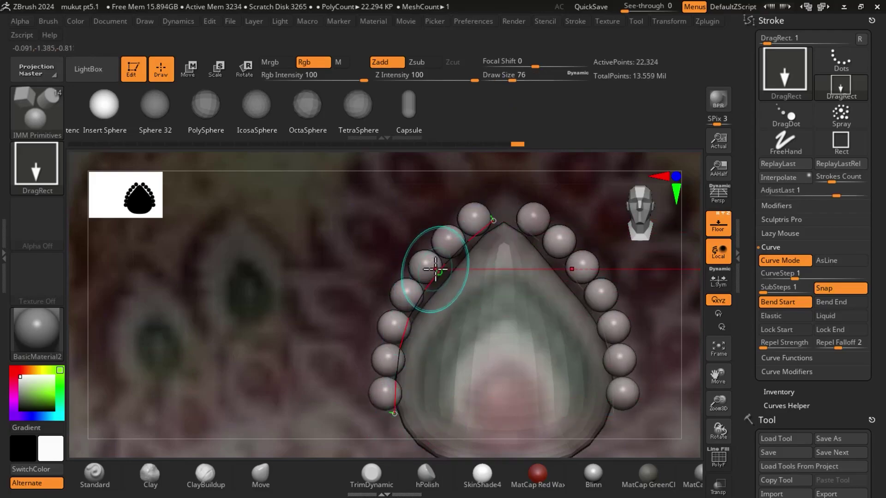
Step: Shrink the draw size from 76 to 68 and adjust the curve's ends so spheres flank the tip
{"action": "key", "text": "bracketleft"}
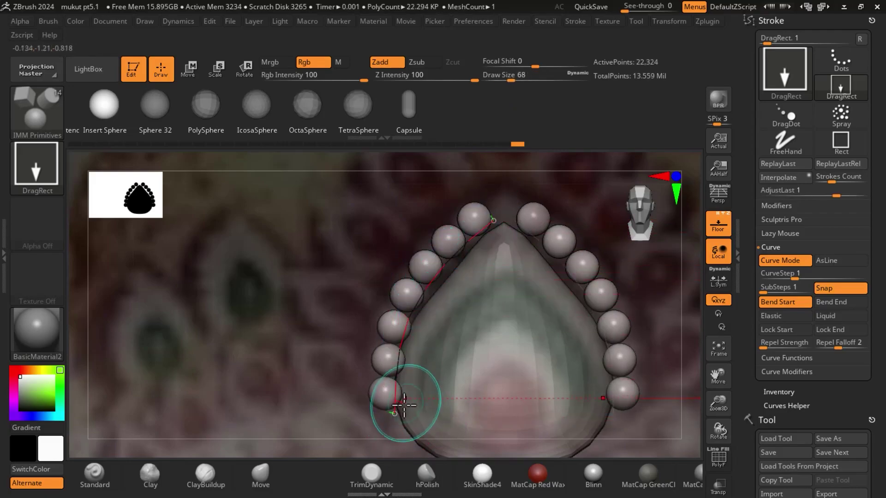
{"action": "left_click_drag", "start_coordinate": [396, 414], "coordinate": [393, 412]}
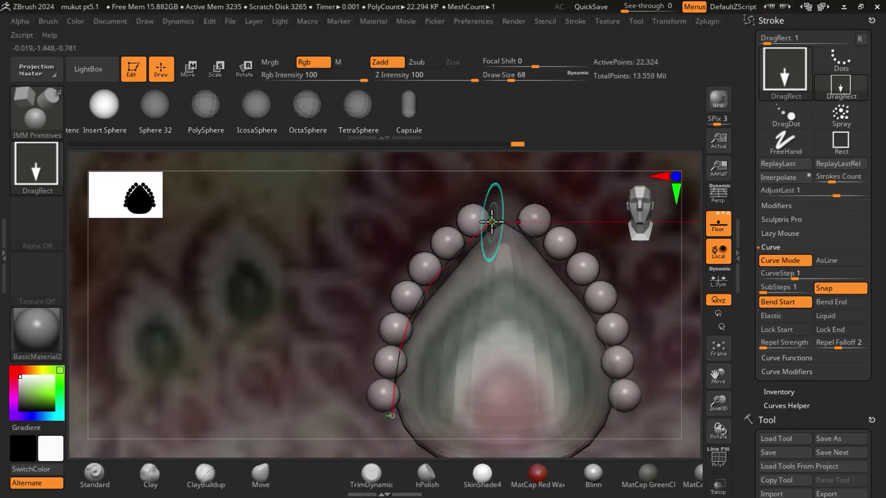
{"action": "left_click_drag", "start_coordinate": [492, 220], "coordinate": [489, 222]}
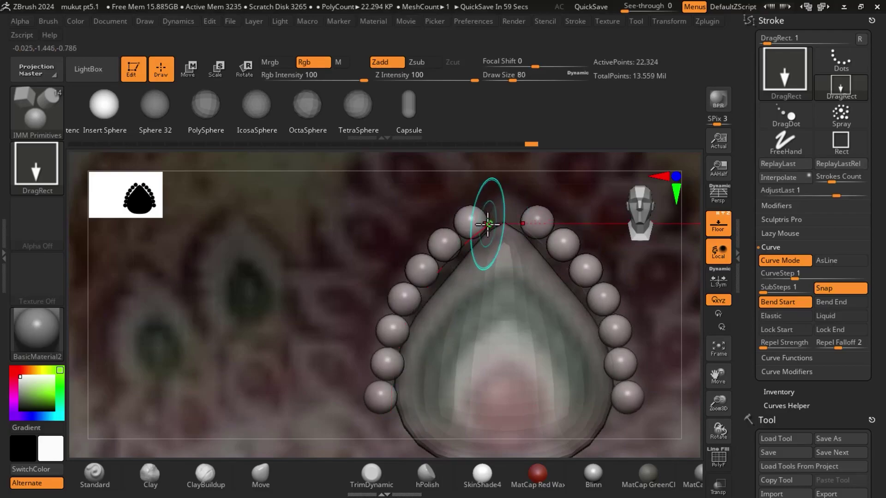
{"action": "left_click_drag", "start_coordinate": [487, 225], "coordinate": [486, 224]}
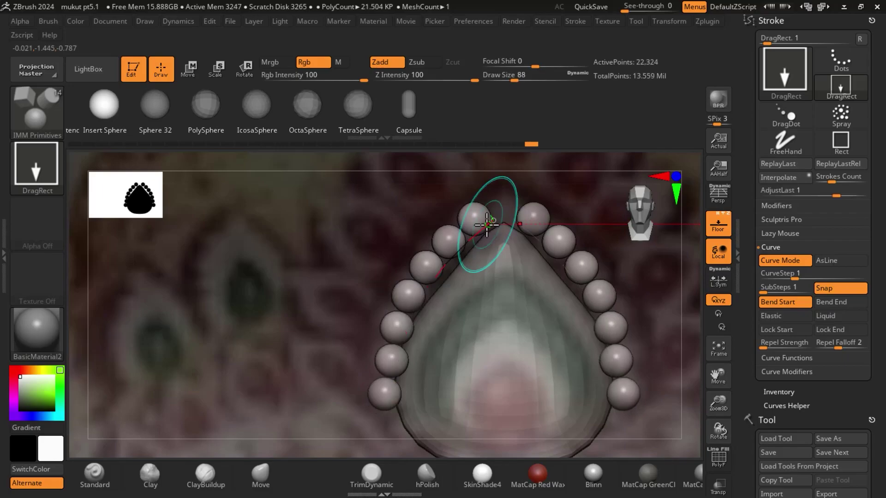
{"action": "mouse_move", "coordinate": [461, 247]}
{"action": "left_mouse_down"}
{"action": "mouse_move", "coordinate": [487, 216]}
{"action": "mouse_move", "coordinate": [480, 224]}
{"action": "left_mouse_up"}
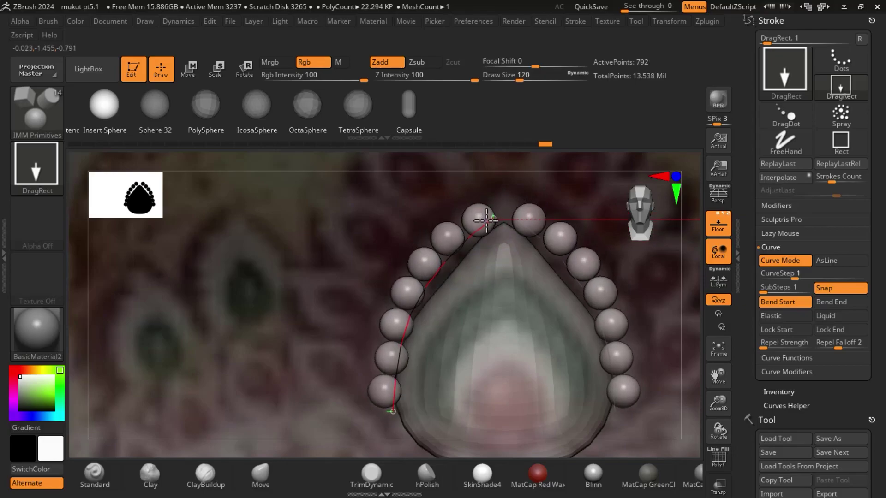
Step: Reshape the curve's top, lower-left section and bottom end so fourteen beads ring the teardrop evenly
{"action": "left_click_drag", "start_coordinate": [454, 253], "coordinate": [451, 258]}
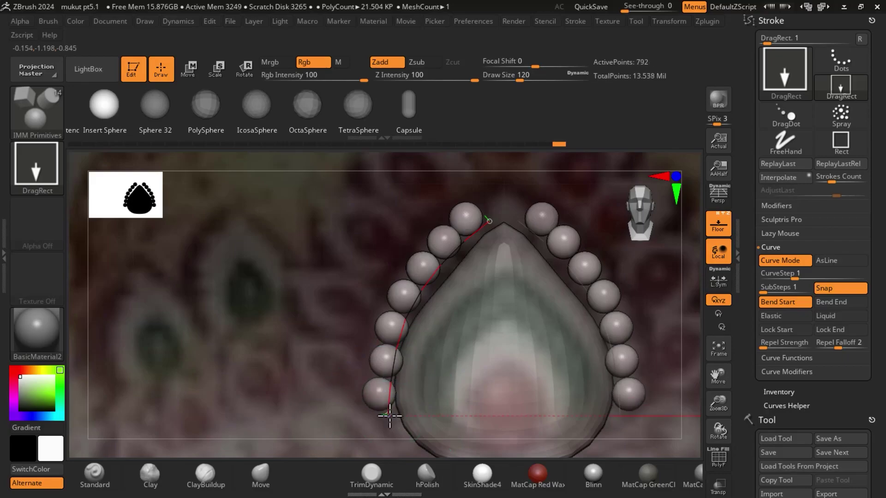
{"action": "left_click_drag", "start_coordinate": [484, 217], "coordinate": [490, 227]}
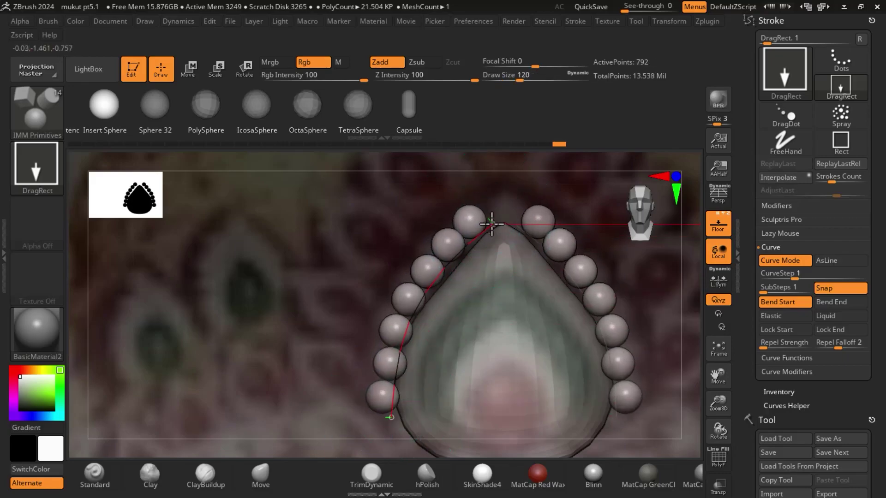
{"action": "left_click_drag", "start_coordinate": [431, 289], "coordinate": [417, 332]}
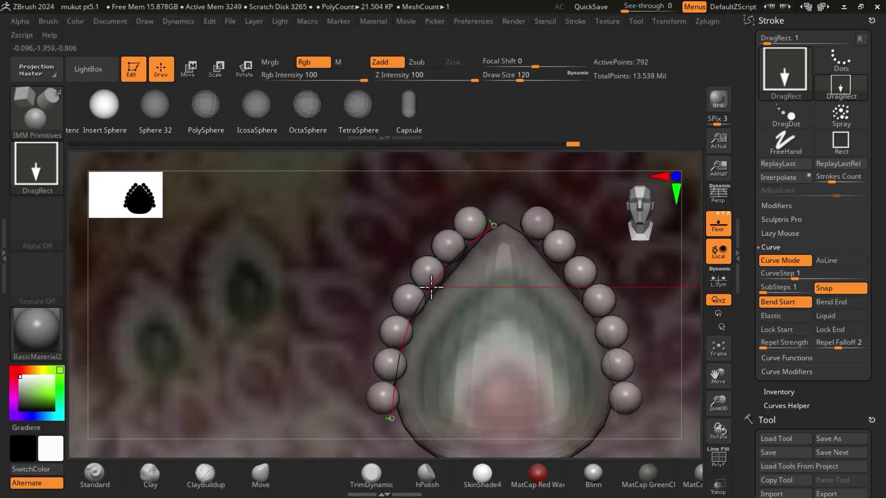
{"action": "left_click_drag", "start_coordinate": [401, 369], "coordinate": [395, 367]}
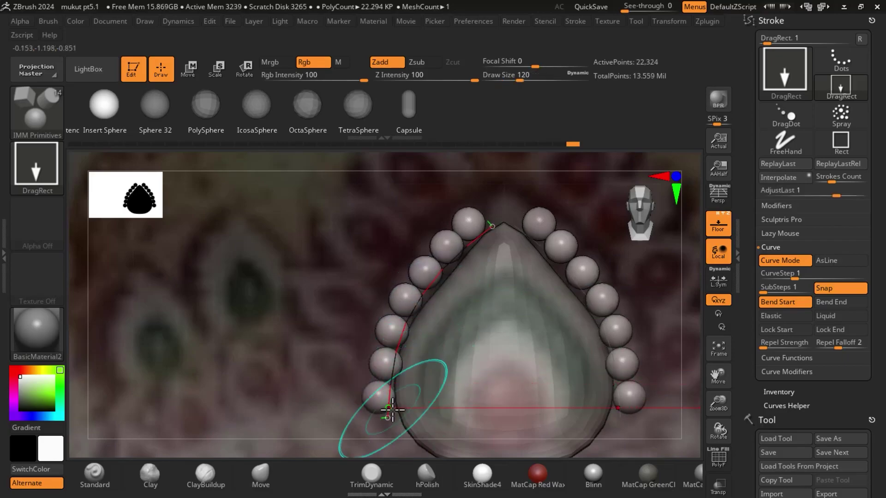
{"action": "left_click_drag", "start_coordinate": [393, 422], "coordinate": [389, 417]}
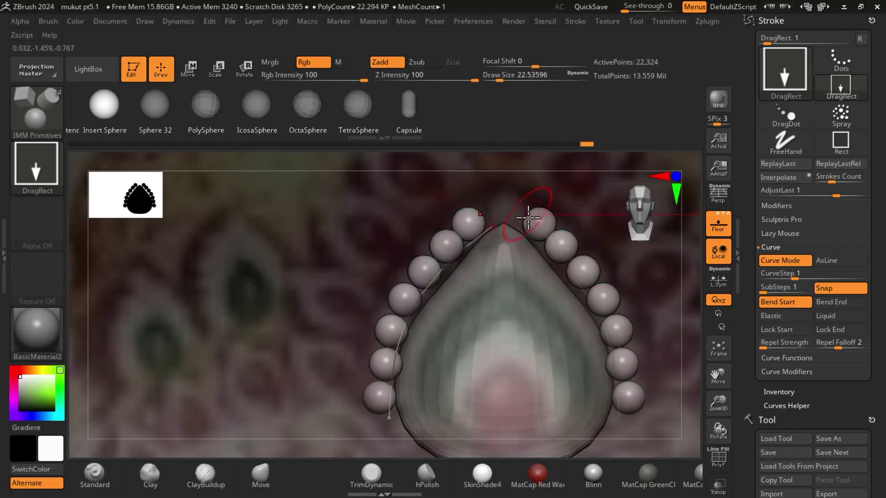
Step: Orbit to check the bead chain and briefly preview the polygon frame
{"action": "mouse_move", "coordinate": [678, 340]}
{"action": "left_mouse_down"}
{"action": "mouse_move", "coordinate": [576, 330]}
{"action": "mouse_move", "coordinate": [544, 293]}
{"action": "left_mouse_up"}
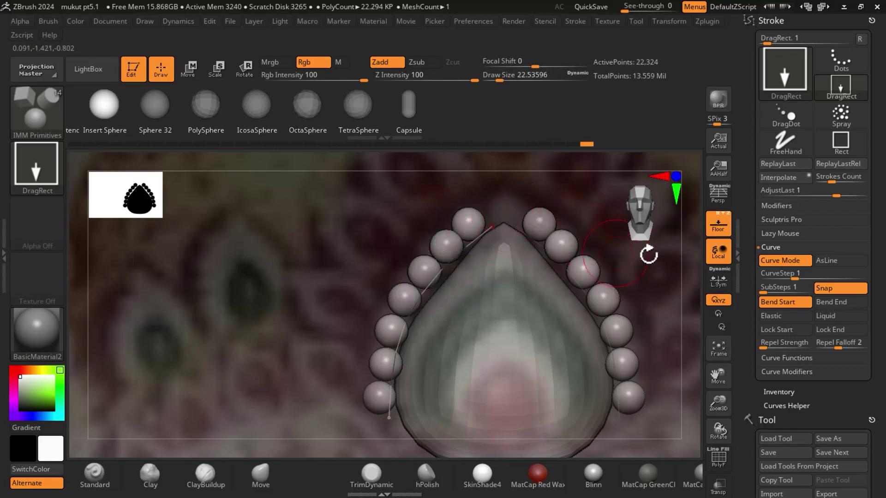
{"action": "left_click_drag", "start_coordinate": [753, 181], "coordinate": [753, 184]}
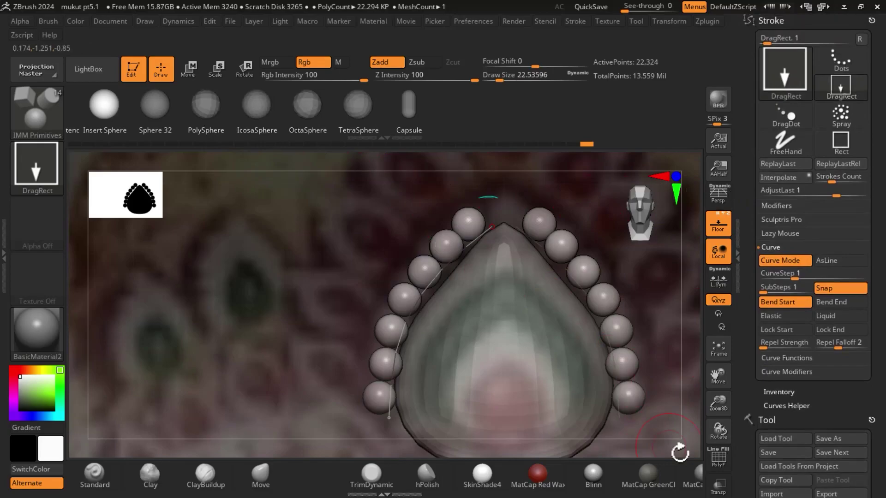
{"action": "left_click", "coordinate": [718, 457]}
Step: Turn off the polygon frame and the Floor background
{"action": "left_click", "coordinate": [723, 463]}
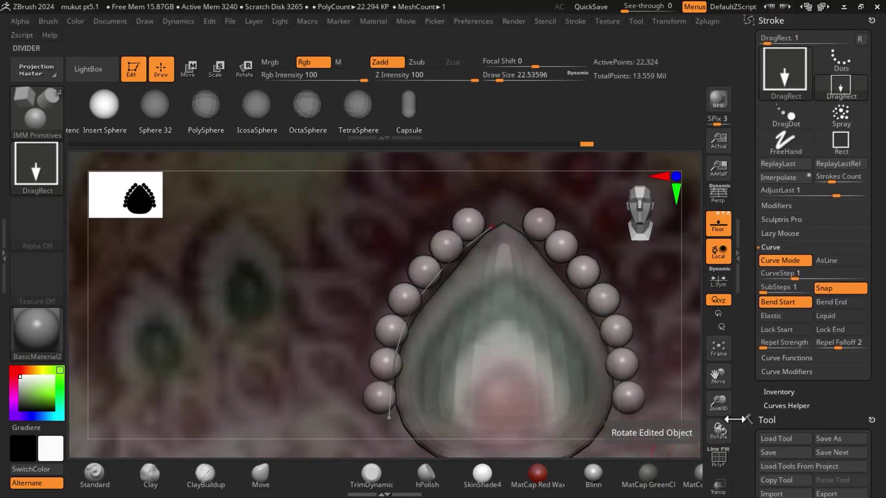
{"action": "left_click", "coordinate": [721, 231]}
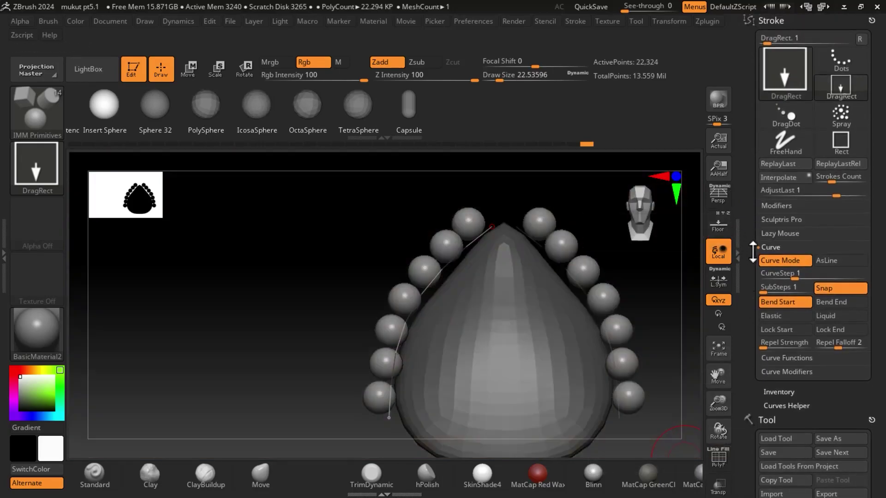
{"action": "left_click_drag", "start_coordinate": [753, 252], "coordinate": [759, 198]}
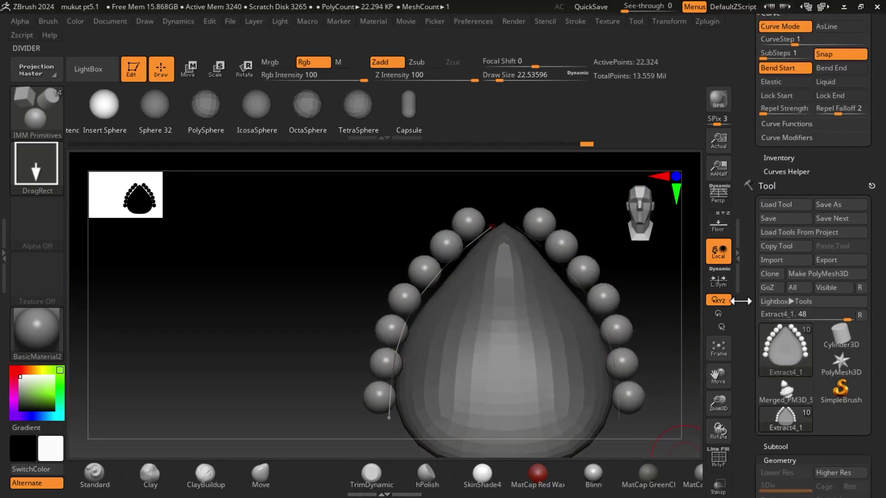
{"action": "left_click_drag", "start_coordinate": [750, 367], "coordinate": [762, 286]}
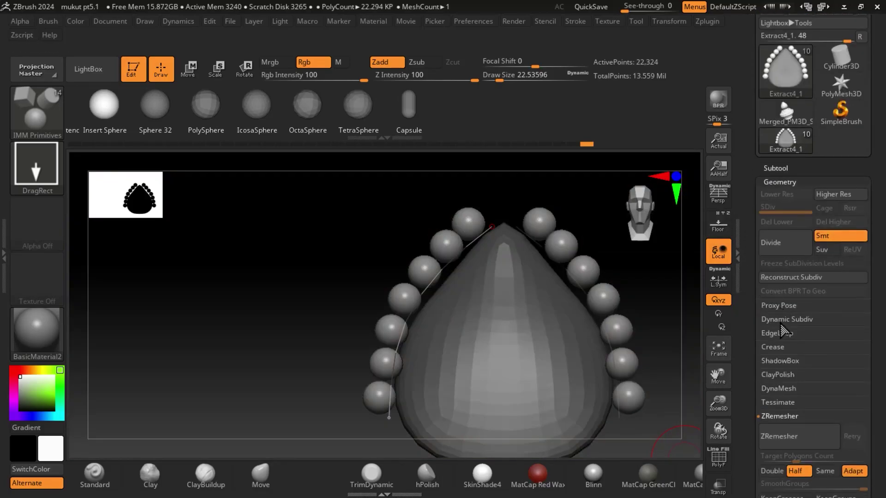
Step: In Tool > Subtool, use Split Unmasked Points to move the sphere chain into its own subtool
{"action": "left_click", "coordinate": [776, 168]}
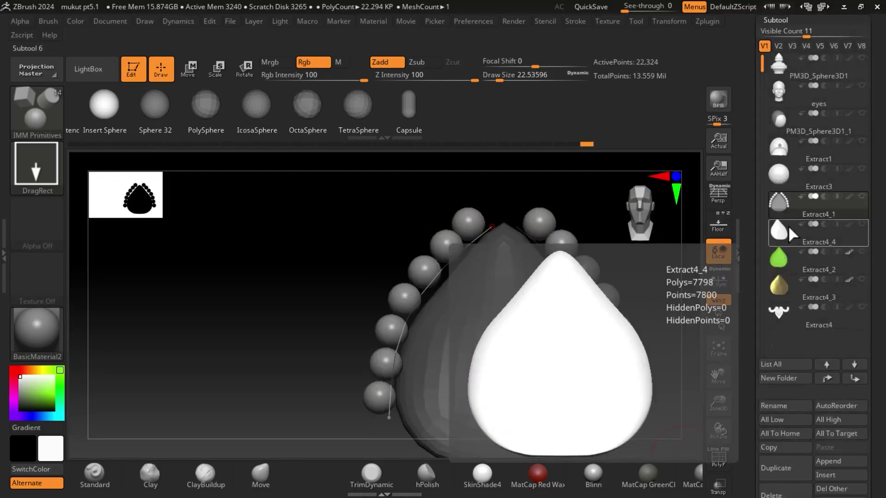
{"action": "left_click_drag", "start_coordinate": [751, 361], "coordinate": [753, 293]}
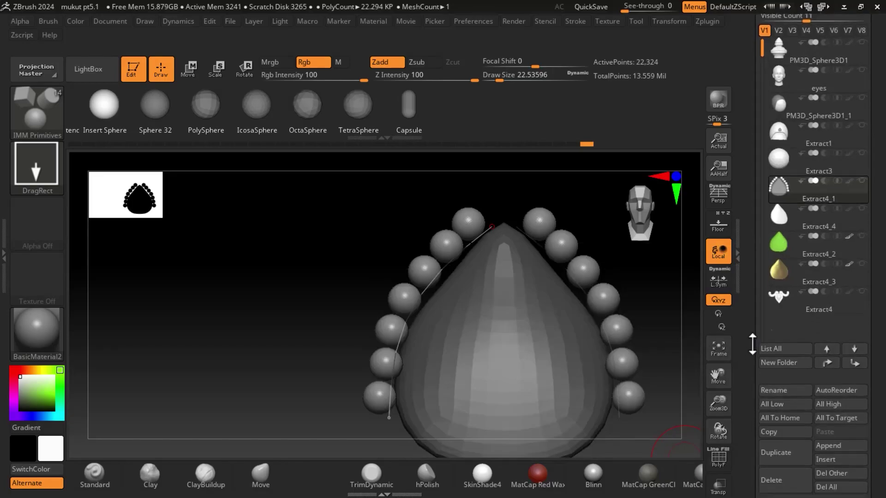
{"action": "left_click_drag", "start_coordinate": [764, 401], "coordinate": [764, 414]}
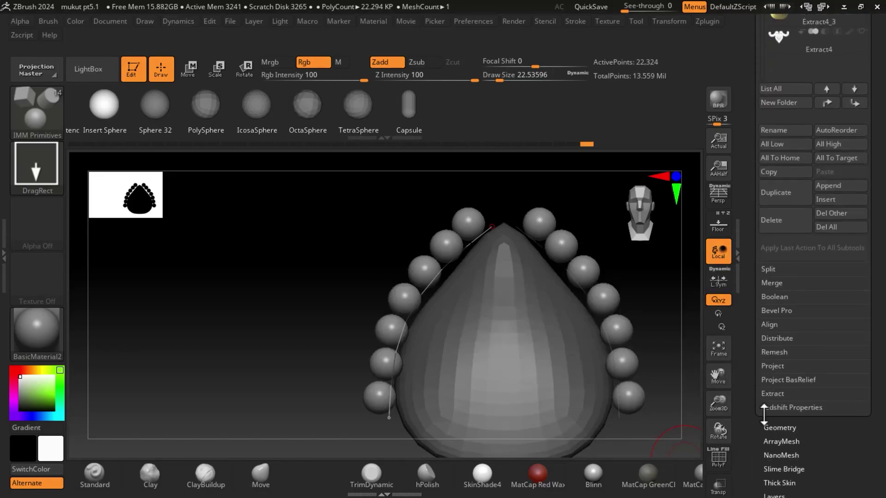
{"action": "left_click", "coordinate": [774, 271]}
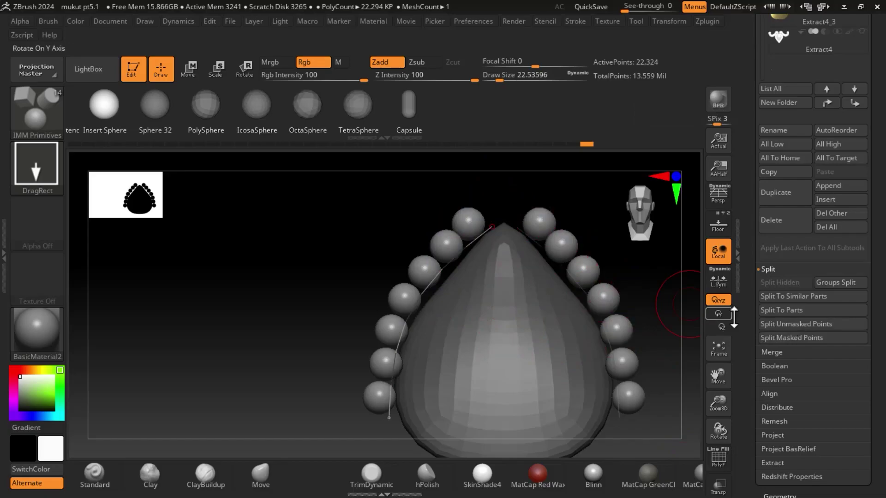
{"action": "left_click", "coordinate": [783, 324]}
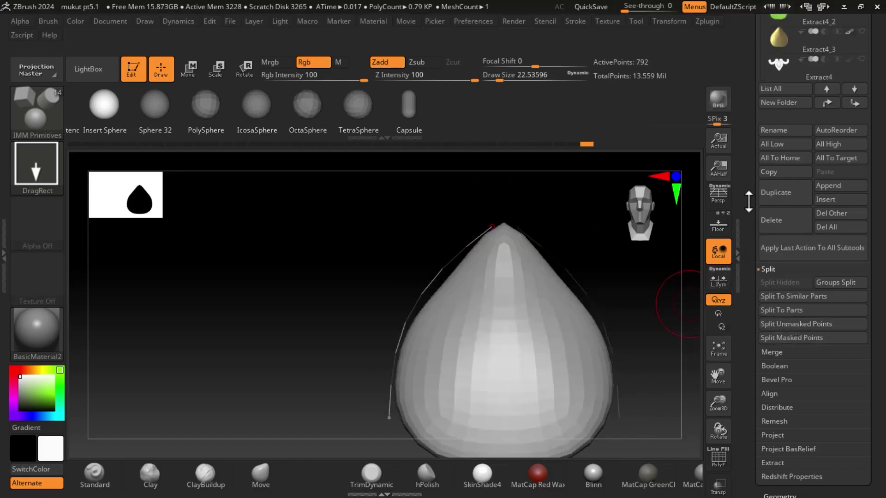
Step: Select Extract4_5 then Extract4_4, rotate to inspect, and make the Extract4_5 bead chain visible again
{"action": "left_click_drag", "start_coordinate": [741, 299], "coordinate": [765, 245]}
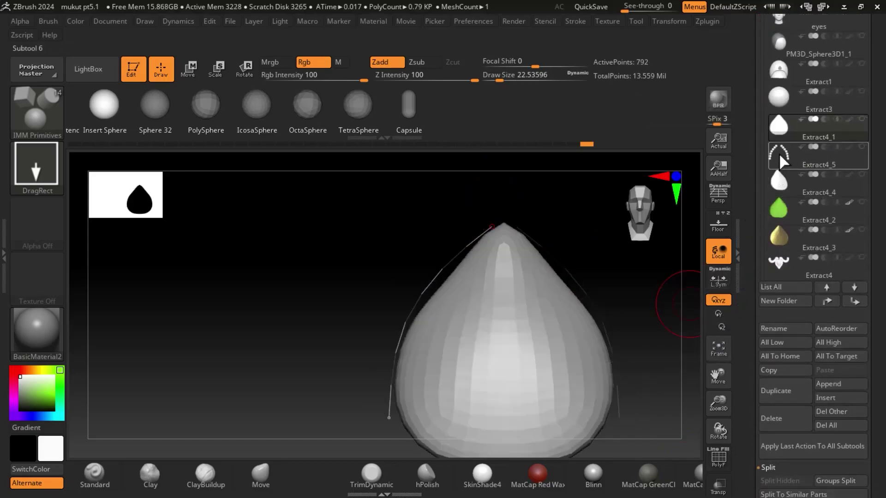
{"action": "left_click", "coordinate": [779, 153]}
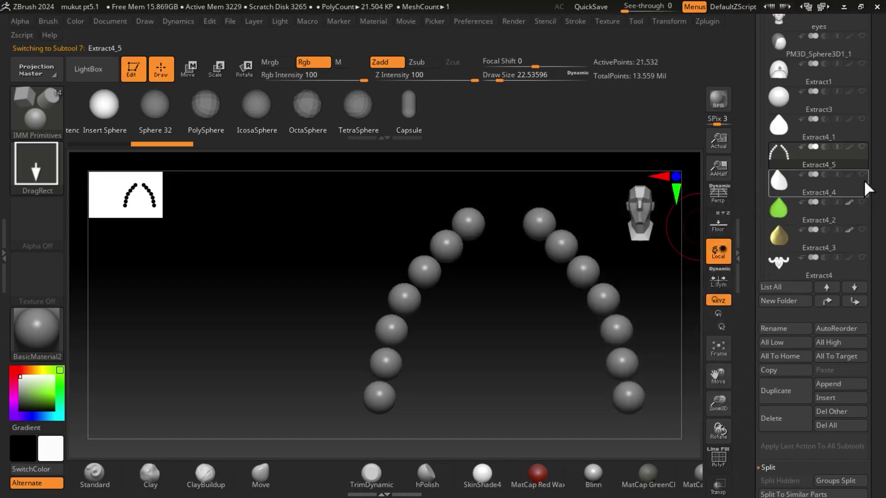
{"action": "left_click", "coordinate": [863, 179]}
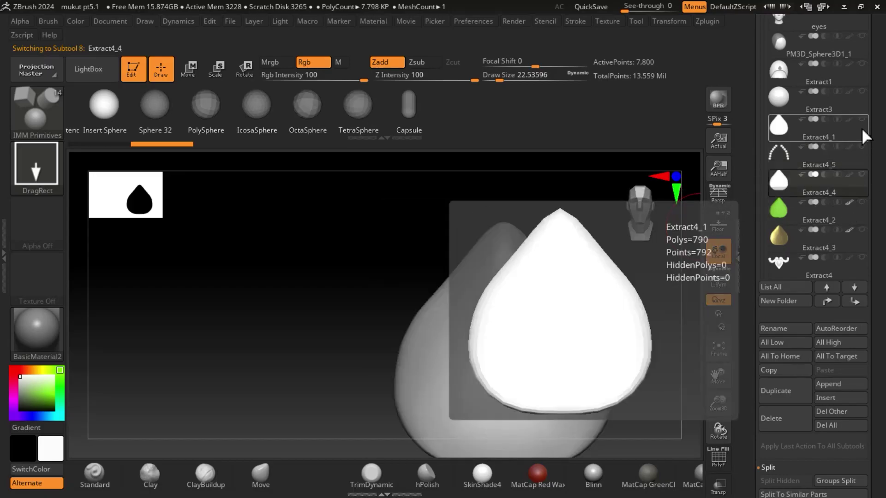
{"action": "left_click", "coordinate": [864, 120]}
{"action": "left_click_drag", "start_coordinate": [696, 227], "coordinate": [636, 290]}
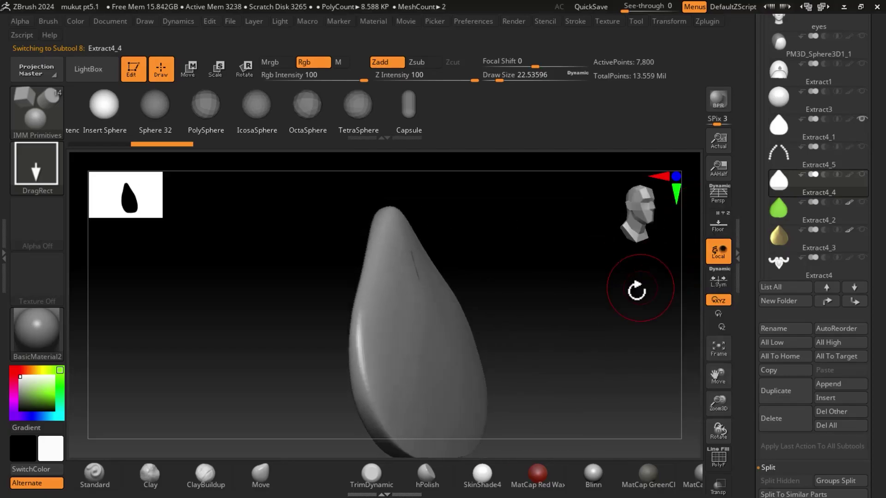
{"action": "mouse_move", "coordinate": [600, 315]}
{"action": "left_mouse_down"}
{"action": "mouse_move", "coordinate": [599, 326]}
{"action": "mouse_move", "coordinate": [563, 345]}
{"action": "mouse_move", "coordinate": [636, 306]}
{"action": "mouse_move", "coordinate": [573, 332]}
{"action": "mouse_move", "coordinate": [640, 292]}
{"action": "left_mouse_up"}
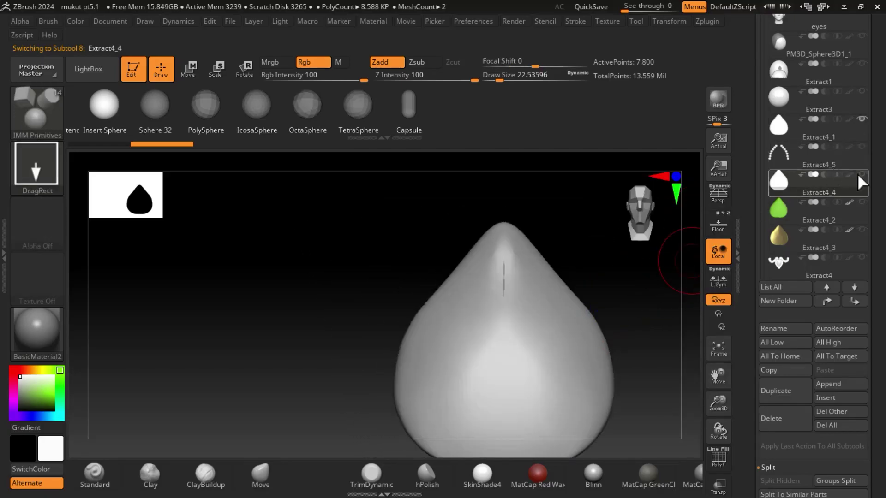
{"action": "left_click", "coordinate": [860, 146]}
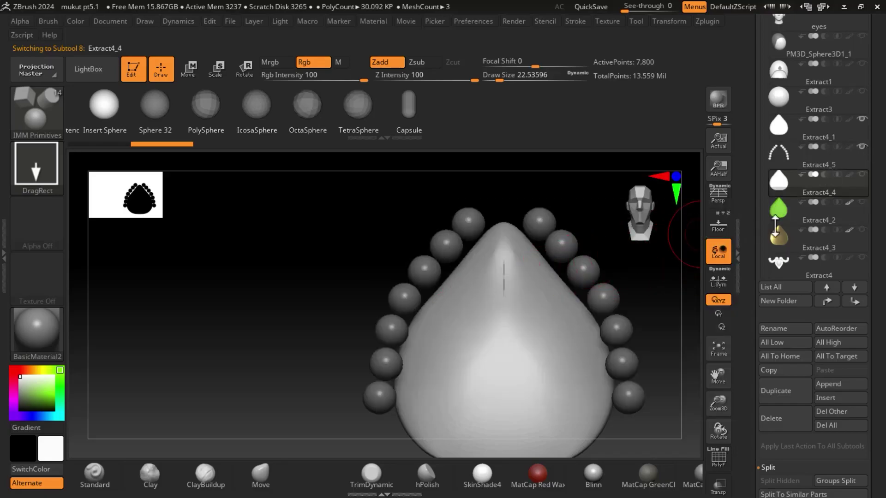
Step: Show the green Extract4_2 subtool, rotate to a side view, and scroll the right tray down
{"action": "left_click", "coordinate": [861, 202]}
{"action": "left_click_drag", "start_coordinate": [671, 309], "coordinate": [602, 307]}
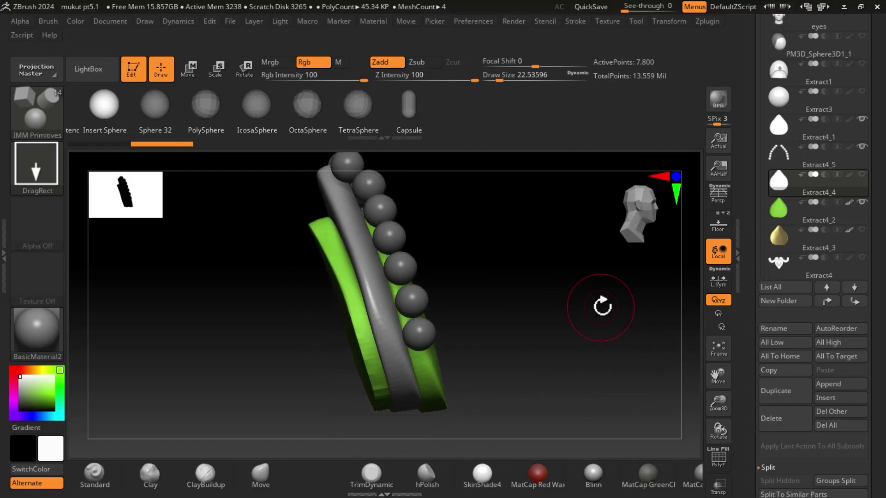
{"action": "left_click_drag", "start_coordinate": [733, 357], "coordinate": [753, 235]}
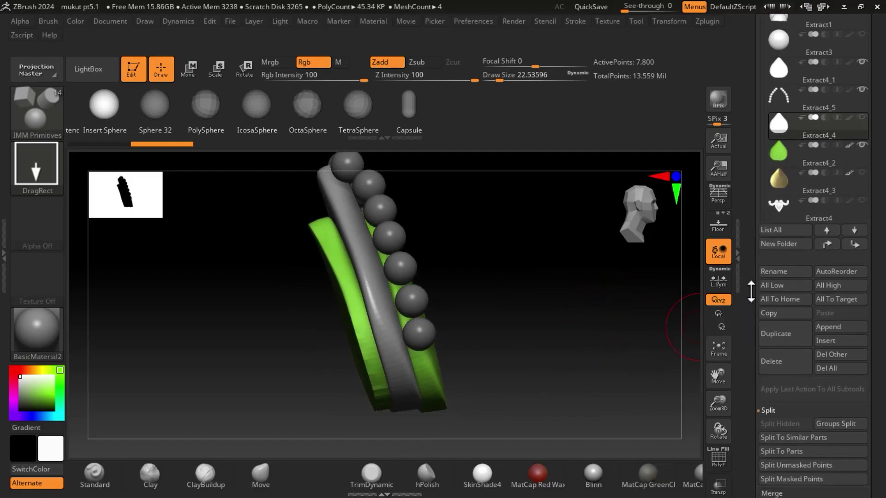
{"action": "left_click_drag", "start_coordinate": [747, 388], "coordinate": [755, 333]}
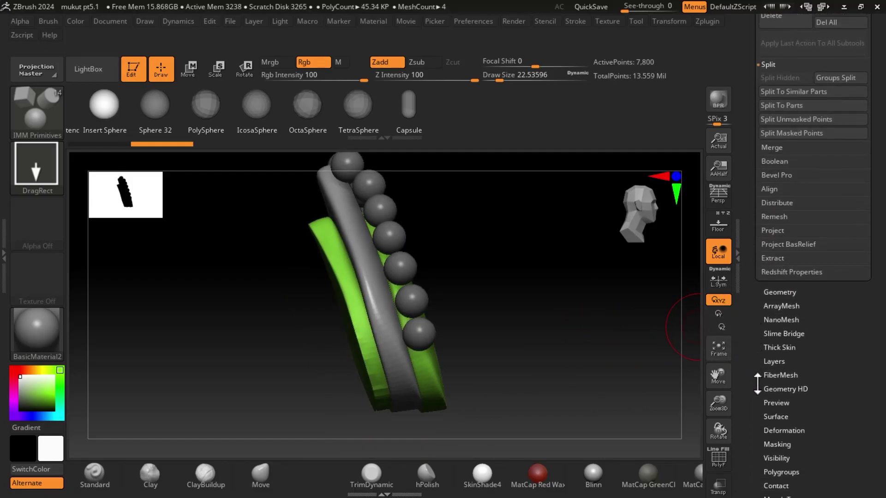
{"action": "left_click_drag", "start_coordinate": [756, 399], "coordinate": [760, 341]}
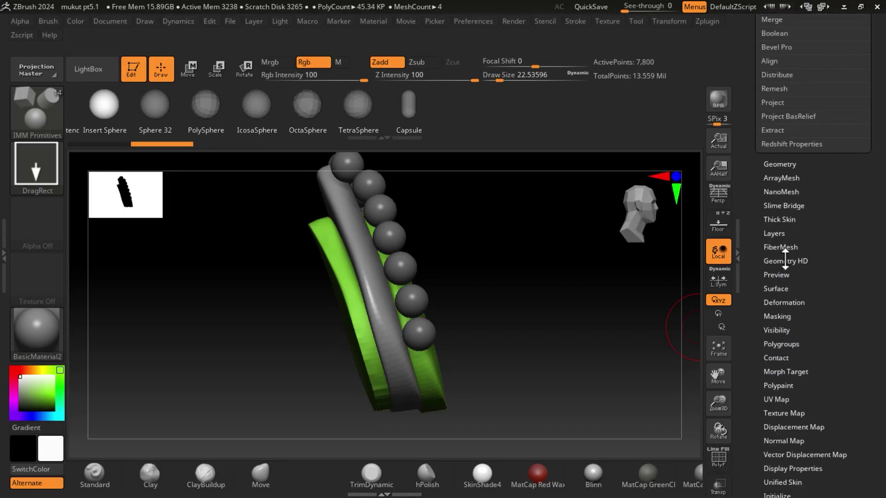
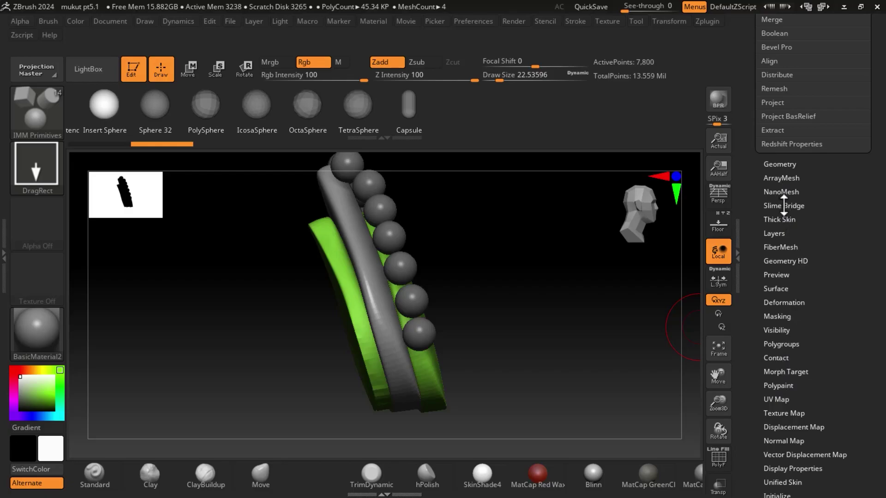
Step: Make Extract4_2 the active subtool so the two green strips are isolated
{"action": "scroll", "coordinate": [752, 171], "scroll_direction": "up", "scroll_amount": 2}
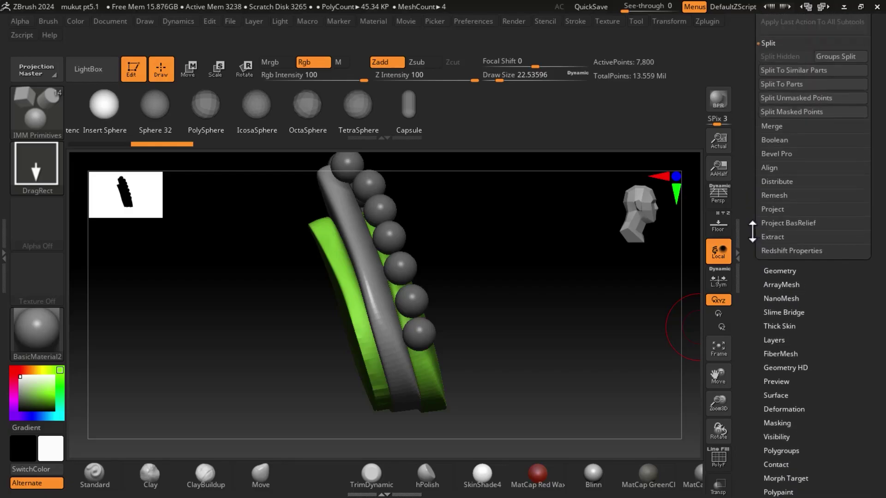
{"action": "scroll", "coordinate": [752, 166], "scroll_direction": "up", "scroll_amount": 2}
{"action": "scroll", "coordinate": [752, 159], "scroll_direction": "up", "scroll_amount": 2}
{"action": "scroll", "coordinate": [752, 152], "scroll_direction": "up", "scroll_amount": 2}
{"action": "scroll", "coordinate": [750, 175], "scroll_direction": "up", "scroll_amount": 2}
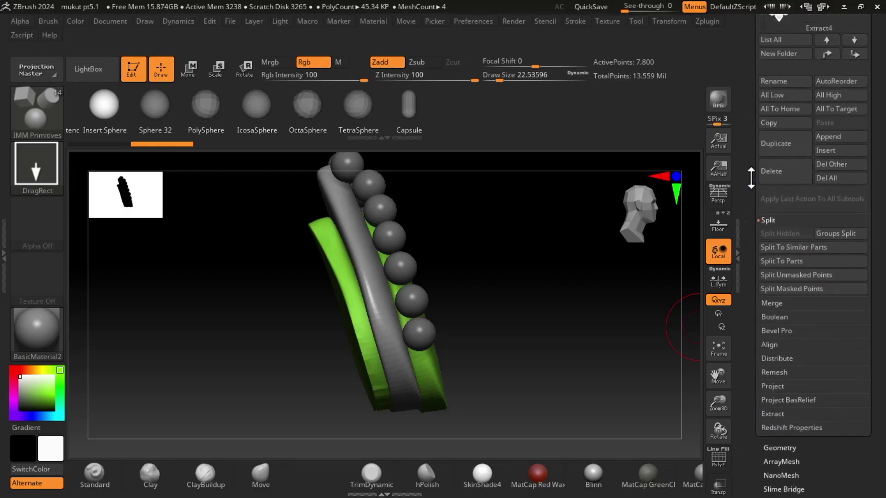
{"action": "scroll", "coordinate": [748, 206], "scroll_direction": "up", "scroll_amount": 2}
{"action": "scroll", "coordinate": [753, 189], "scroll_direction": "down", "scroll_amount": 1}
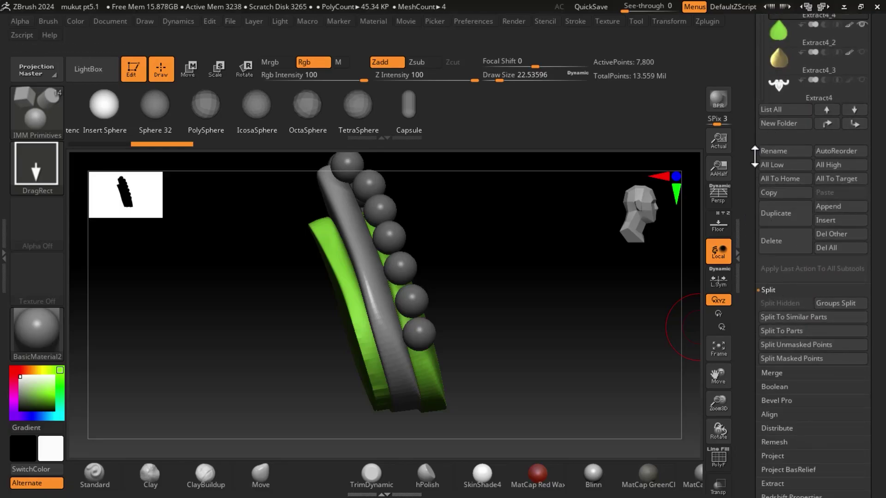
{"action": "scroll", "coordinate": [756, 147], "scroll_direction": "up", "scroll_amount": 2}
{"action": "left_click", "coordinate": [780, 91]}
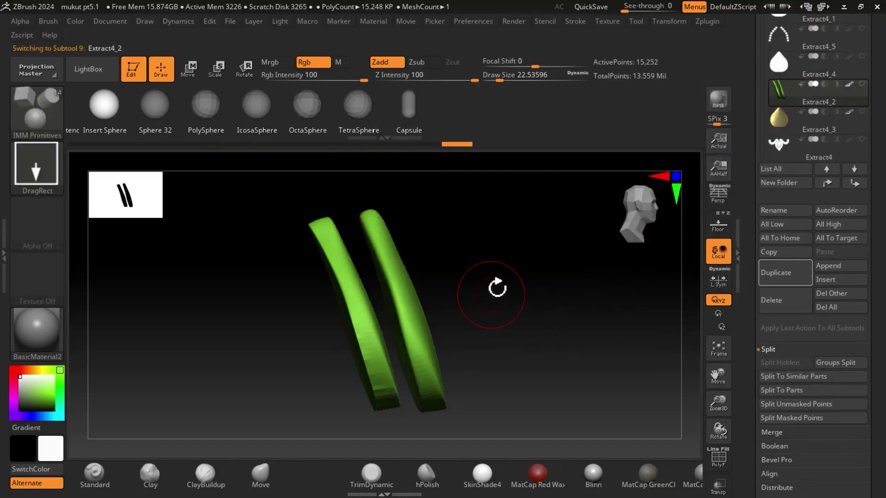
Step: Cut off one green strip with a ClipCurve line, undoing and redrawing the first attempt
{"action": "left_click_drag", "start_coordinate": [497, 288], "coordinate": [533, 263]}
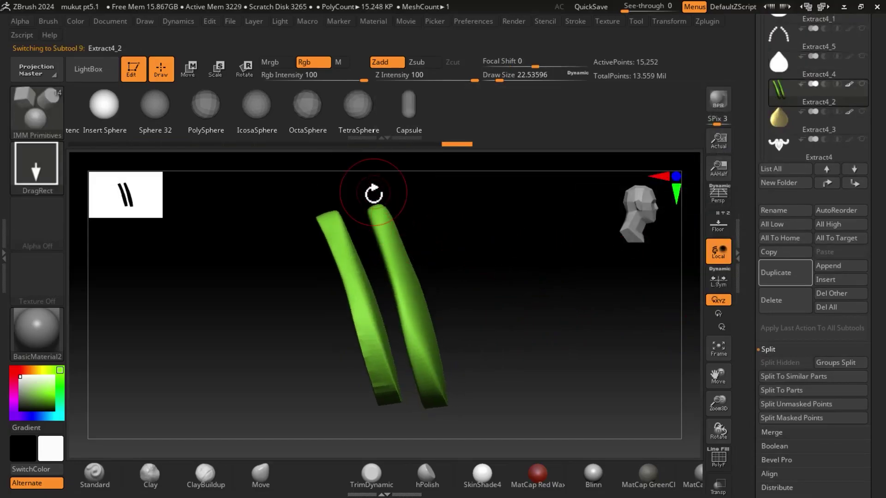
{"action": "left_click", "coordinate": [45, 112], "text": "ctrl+shift"}
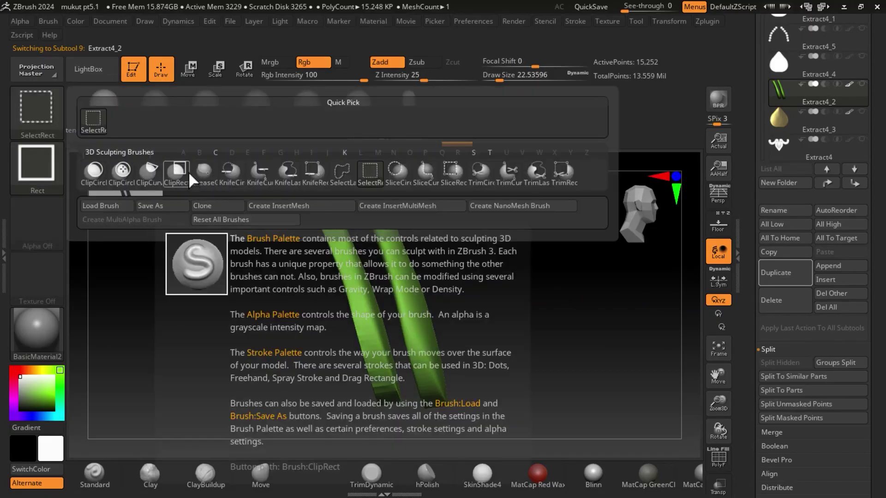
{"action": "left_click", "coordinate": [154, 174]}
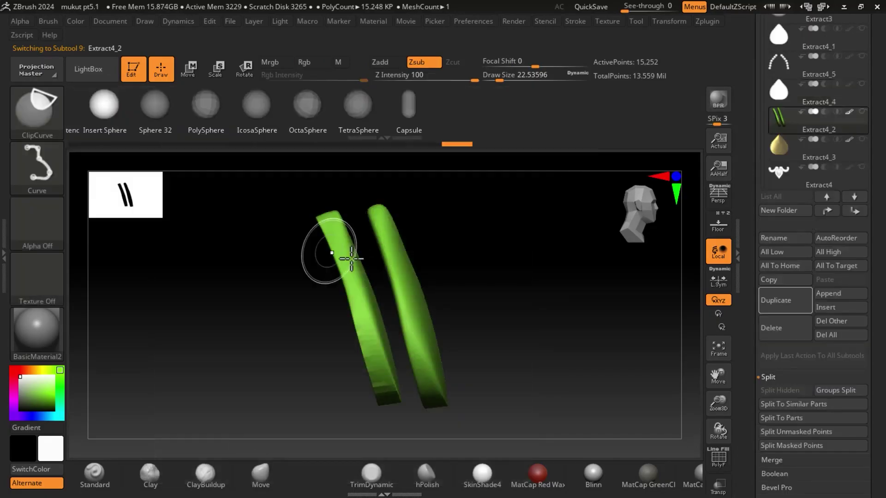
{"action": "left_click_drag", "start_coordinate": [349, 178], "coordinate": [409, 431], "text": "ctrl+shift"}
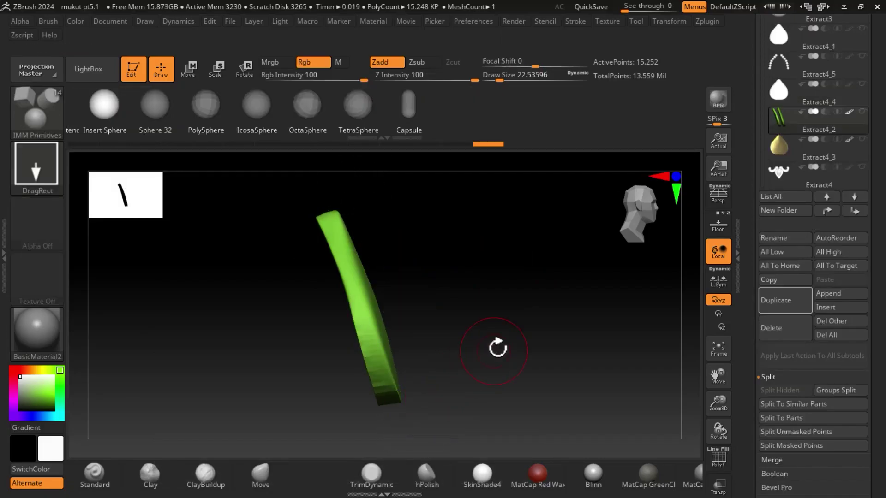
{"action": "key", "text": "ctrl+z"}
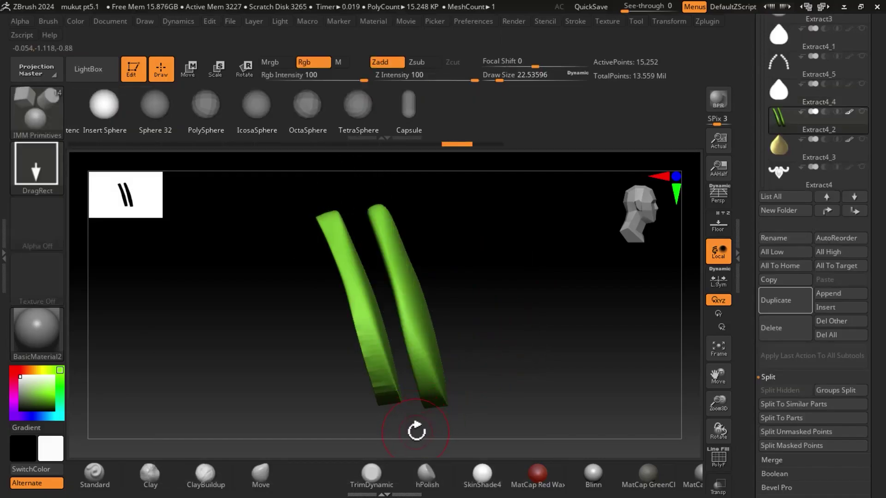
{"action": "key", "text": "ctrl+shift"}
{"action": "mouse_move", "coordinate": [404, 362]}
{"action": "left_mouse_down", "text": "ctrl+shift"}
{"action": "mouse_move", "coordinate": [344, 175]}
{"action": "mouse_move", "coordinate": [346, 192]}
{"action": "left_mouse_up", "text": "ctrl+shift"}
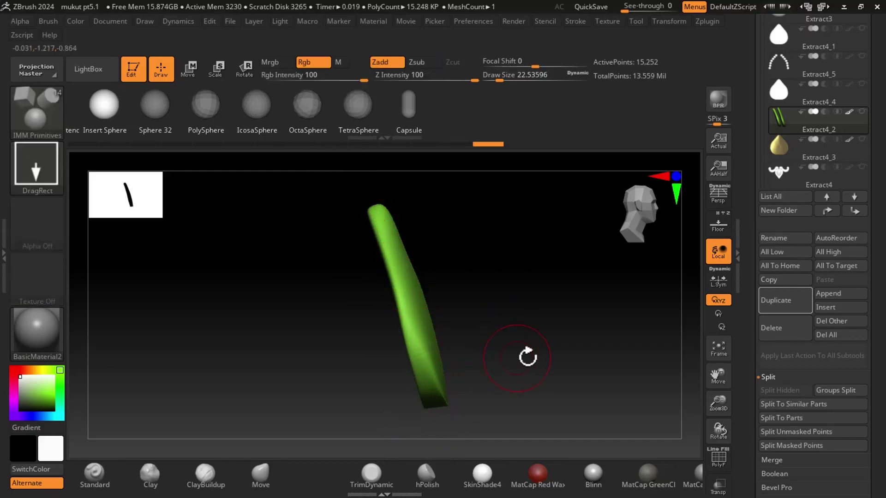
{"action": "mouse_move", "coordinate": [528, 356]}
{"action": "left_mouse_down"}
{"action": "mouse_move", "coordinate": [549, 350]}
{"action": "mouse_move", "coordinate": [530, 353]}
{"action": "mouse_move", "coordinate": [538, 364]}
{"action": "left_mouse_up"}
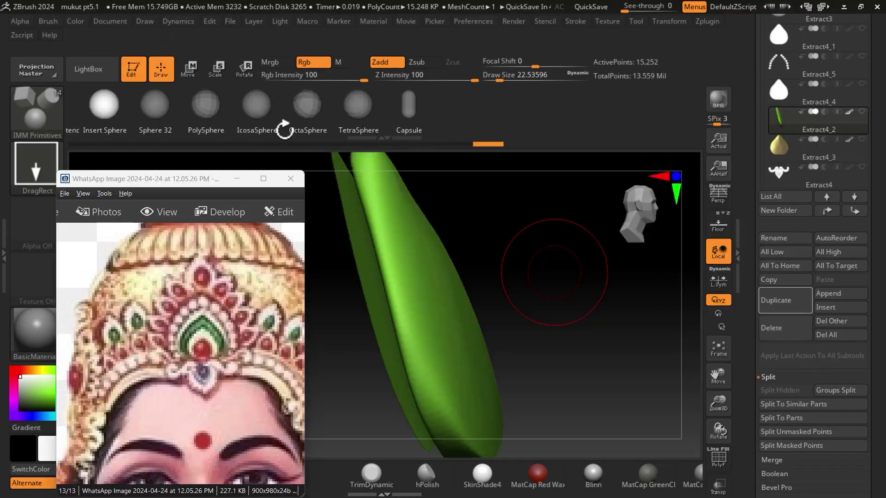
Step: Minimise the ACDSee crown reference window and turn the strip edge-on
{"action": "left_click_drag", "start_coordinate": [581, 286], "coordinate": [567, 301]}
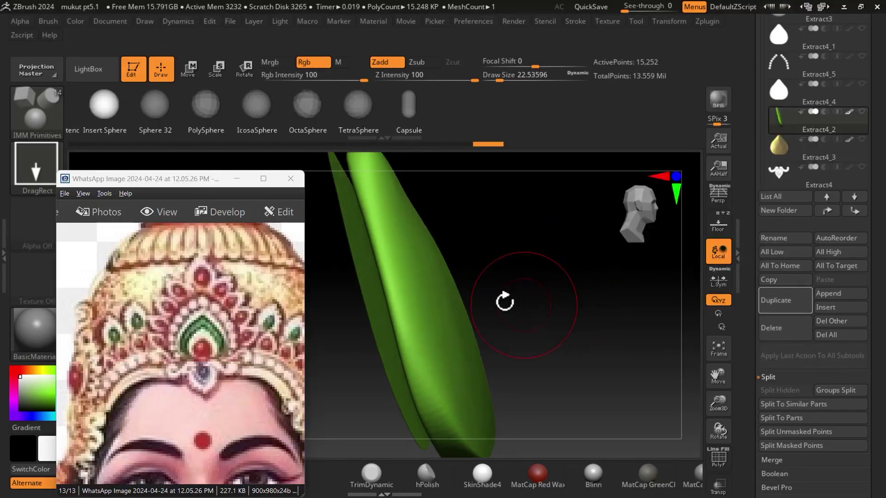
{"action": "left_click_drag", "start_coordinate": [203, 179], "coordinate": [140, 147]}
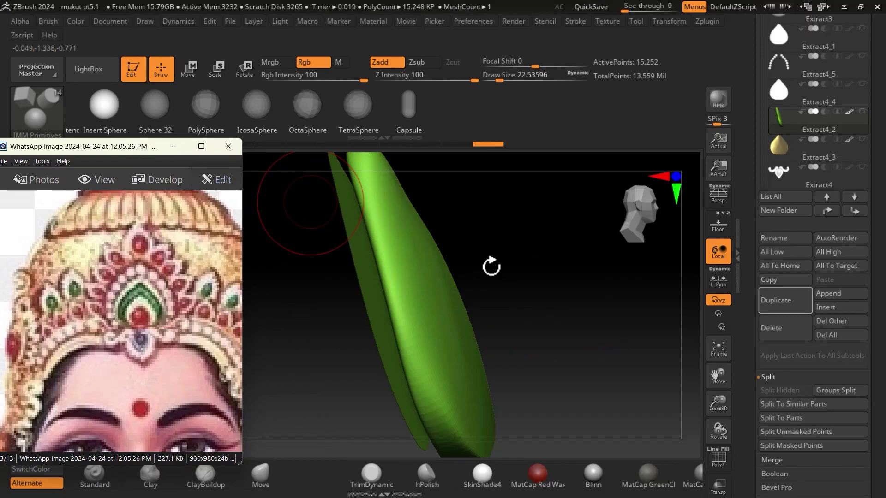
{"action": "left_click", "coordinate": [174, 146]}
{"action": "mouse_move", "coordinate": [555, 277]}
{"action": "left_mouse_down"}
{"action": "mouse_move", "coordinate": [585, 312]}
{"action": "mouse_move", "coordinate": [577, 303]}
{"action": "mouse_move", "coordinate": [576, 318]}
{"action": "mouse_move", "coordinate": [586, 311]}
{"action": "mouse_move", "coordinate": [575, 298]}
{"action": "left_mouse_up"}
{"action": "left_click_drag", "start_coordinate": [616, 325], "coordinate": [633, 323]}
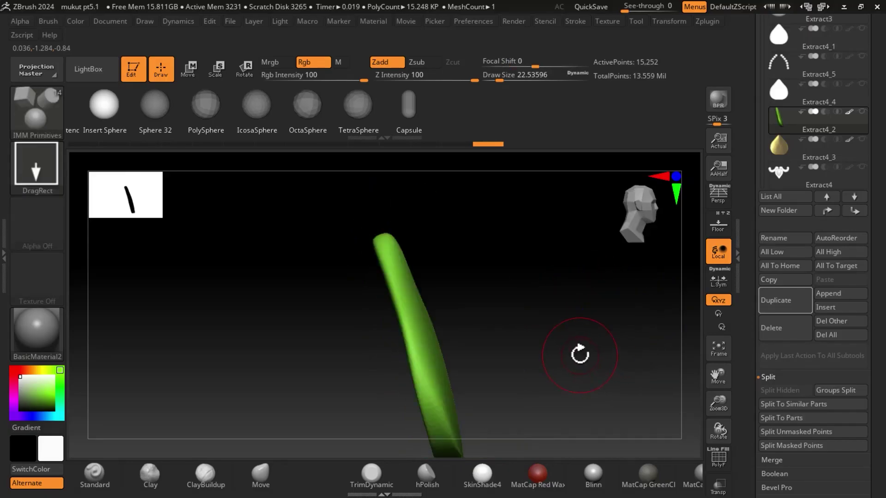
Step: Orient the green strip and draw a ClipCurve line near its tip
{"action": "left_click_drag", "start_coordinate": [580, 352], "coordinate": [553, 298]}
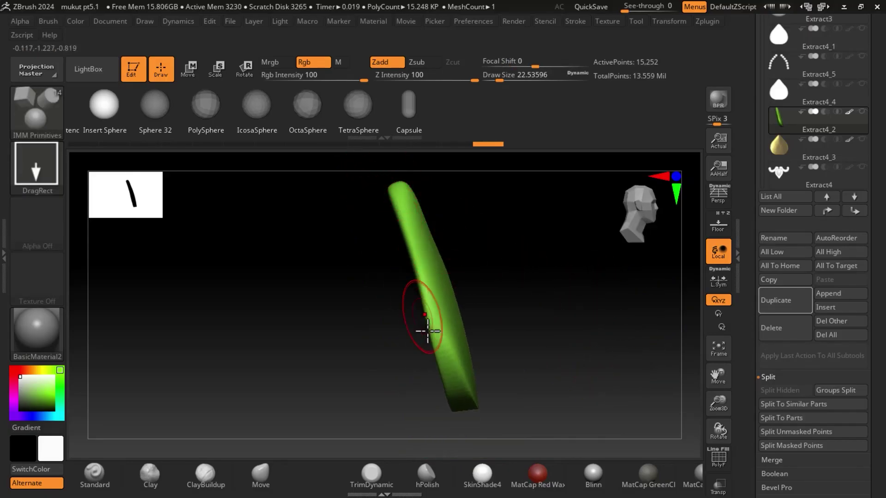
{"action": "mouse_move", "coordinate": [489, 372]}
{"action": "left_mouse_down"}
{"action": "mouse_move", "coordinate": [581, 354]}
{"action": "mouse_move", "coordinate": [618, 367]}
{"action": "left_mouse_up"}
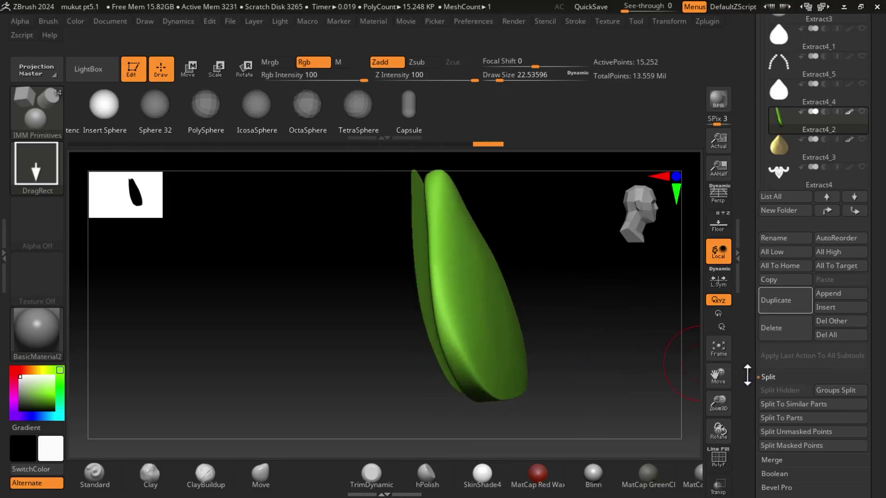
{"action": "left_click_drag", "start_coordinate": [747, 375], "coordinate": [747, 186]}
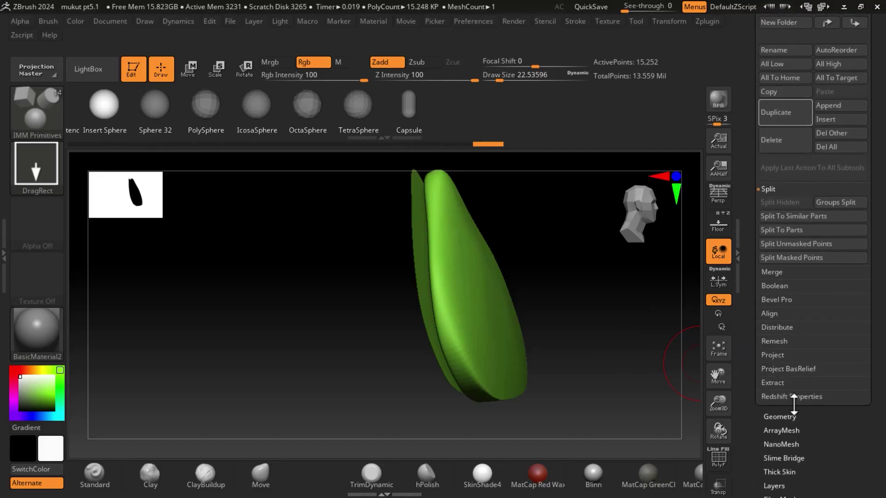
{"action": "mouse_move", "coordinate": [773, 433]}
{"action": "left_mouse_down"}
{"action": "mouse_move", "coordinate": [768, 367]}
{"action": "mouse_move", "coordinate": [798, 352]}
{"action": "left_mouse_up"}
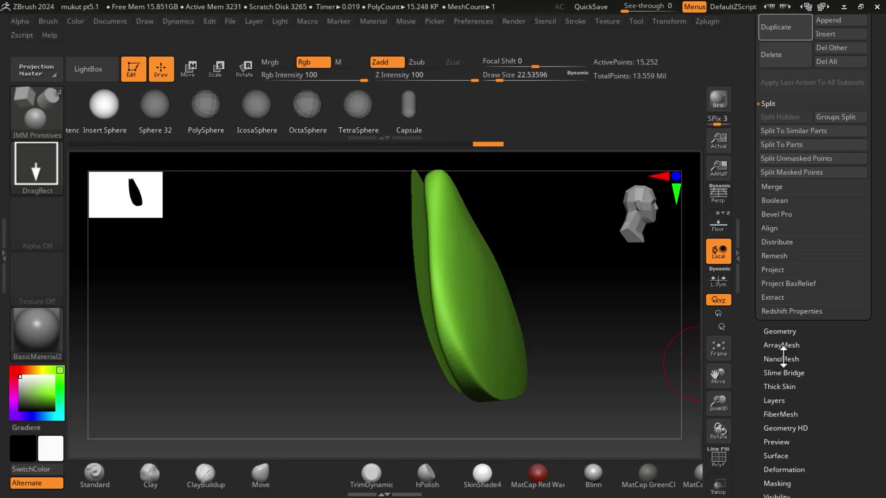
{"action": "left_click_drag", "start_coordinate": [592, 348], "coordinate": [607, 320]}
{"action": "key", "text": "ctrl+shift"}
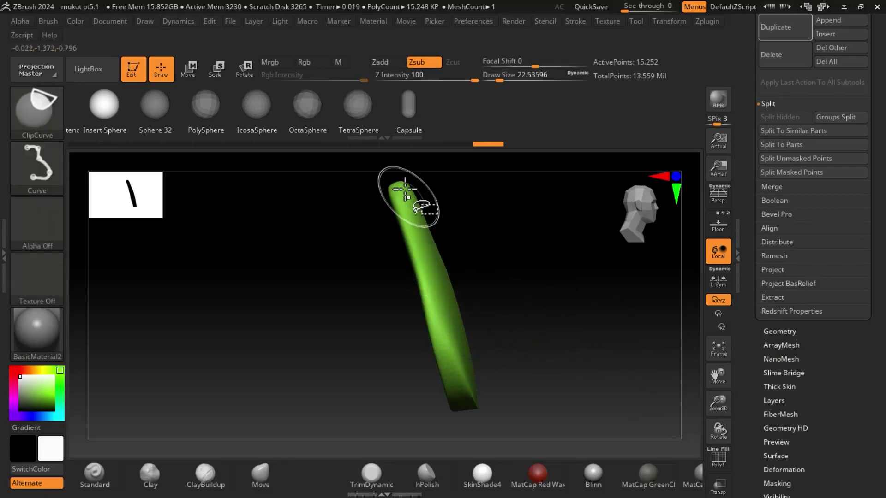
{"action": "mouse_move", "coordinate": [375, 170]}
{"action": "left_mouse_down", "text": "ctrl+shift"}
{"action": "mouse_move", "coordinate": [338, 204]}
{"action": "mouse_move", "coordinate": [485, 312]}
{"action": "mouse_move", "coordinate": [493, 299]}
{"action": "left_mouse_up", "text": "ctrl+shift"}
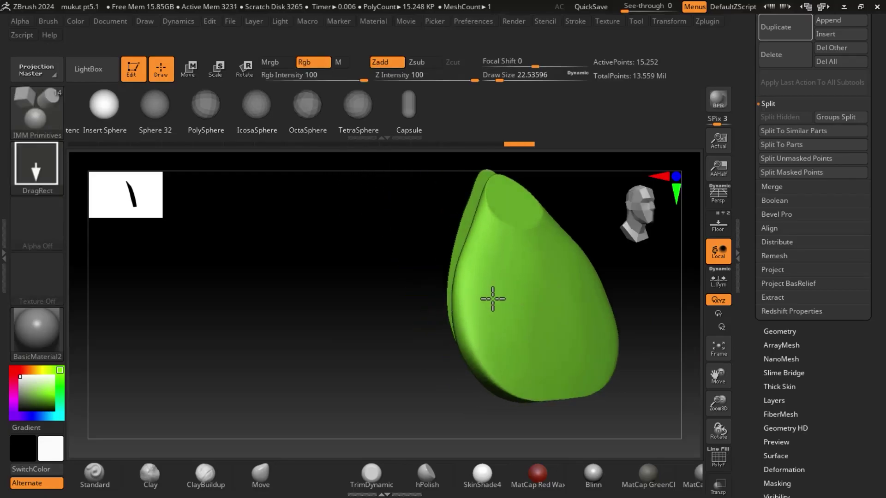
Step: Trim the strip from its base with a second ClipCurve line into a teardrop
{"action": "right_click_drag", "start_coordinate": [538, 289], "coordinate": [626, 313]}
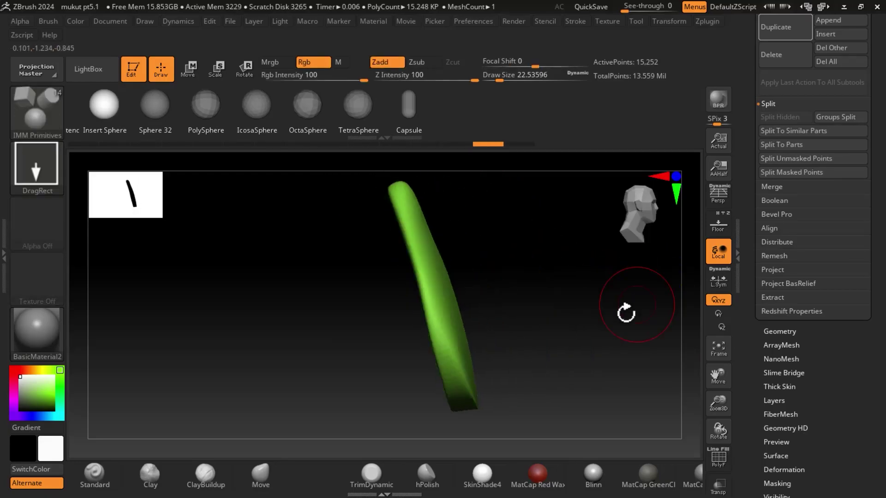
{"action": "left_click_drag", "start_coordinate": [460, 434], "coordinate": [385, 178], "text": "ctrl+shift"}
{"action": "mouse_move", "coordinate": [573, 292]}
{"action": "left_mouse_down"}
{"action": "mouse_move", "coordinate": [547, 300]}
{"action": "mouse_move", "coordinate": [607, 265]}
{"action": "mouse_move", "coordinate": [543, 295]}
{"action": "mouse_move", "coordinate": [629, 263]}
{"action": "mouse_move", "coordinate": [610, 233]}
{"action": "mouse_move", "coordinate": [572, 279]}
{"action": "mouse_move", "coordinate": [583, 272]}
{"action": "mouse_move", "coordinate": [470, 307]}
{"action": "mouse_move", "coordinate": [429, 283]}
{"action": "mouse_move", "coordinate": [464, 237]}
{"action": "mouse_move", "coordinate": [539, 227]}
{"action": "left_mouse_up"}
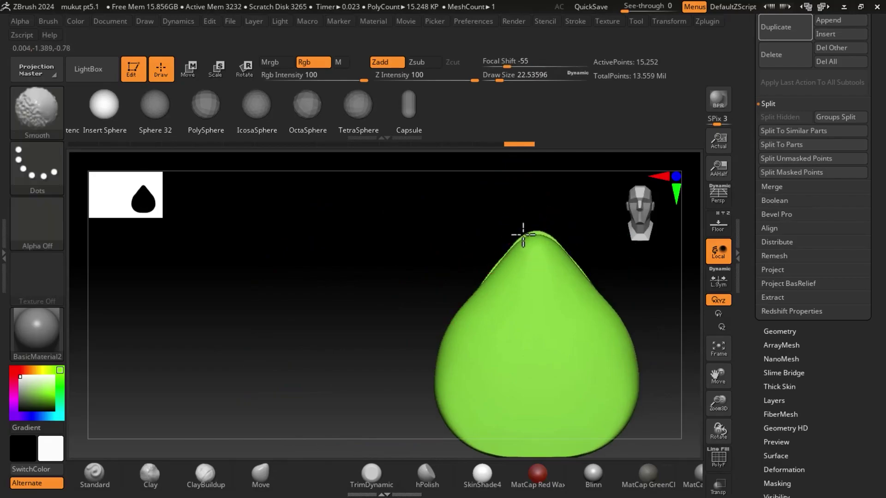
{"action": "left_click_drag", "start_coordinate": [603, 237], "coordinate": [520, 287]}
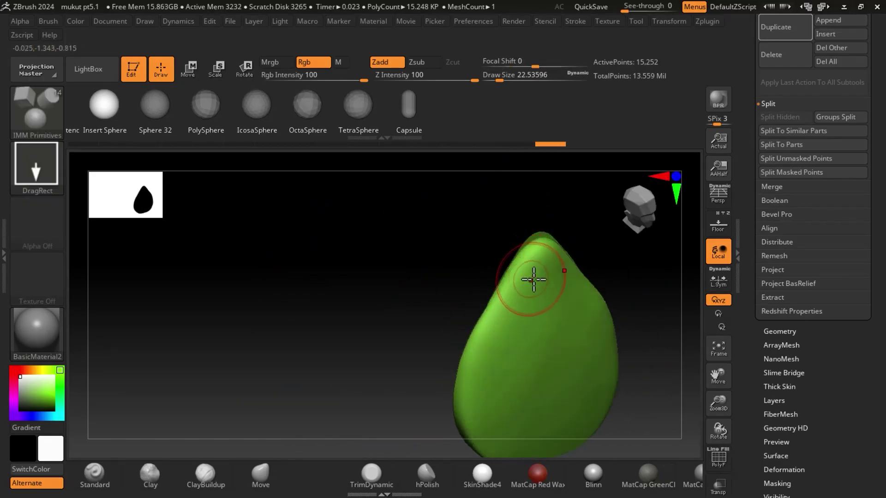
{"action": "key", "text": "ctrl"}
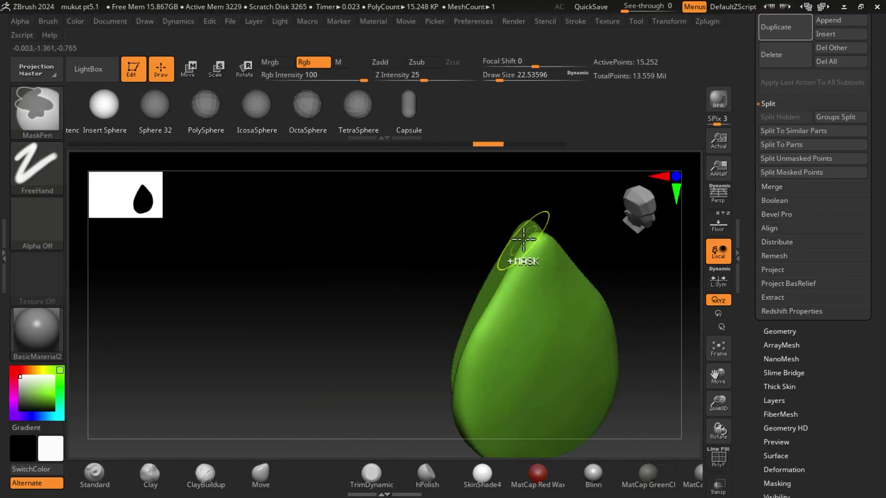
Step: Auto-group the teardrop by connected topology in Tool > Polygroups
{"action": "mouse_move", "coordinate": [569, 206]}
{"action": "left_mouse_down", "text": "shift"}
{"action": "mouse_move", "coordinate": [585, 203]}
{"action": "mouse_move", "coordinate": [593, 245]}
{"action": "left_mouse_up", "text": "shift"}
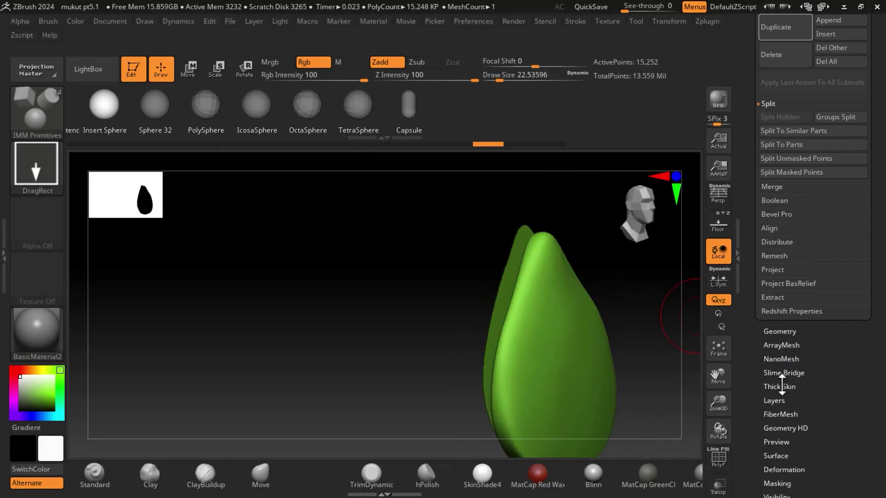
{"action": "scroll", "coordinate": [768, 406], "scroll_direction": "down", "scroll_amount": 3}
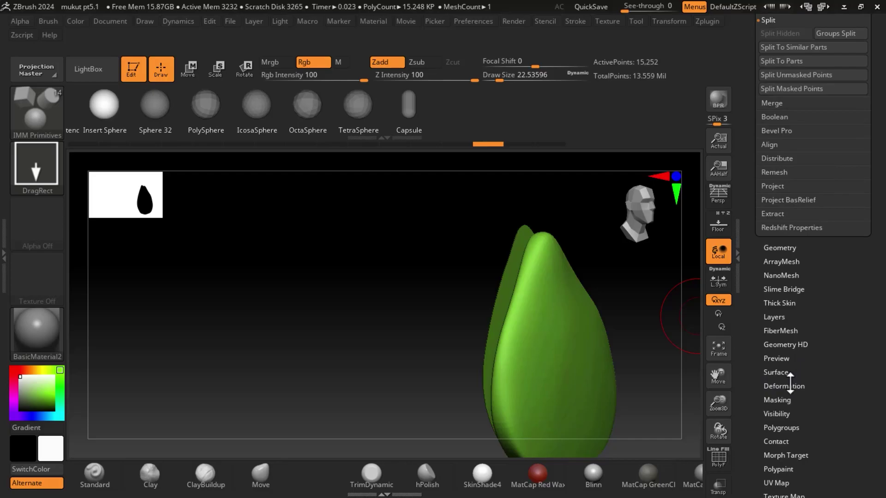
{"action": "left_click", "coordinate": [784, 427]}
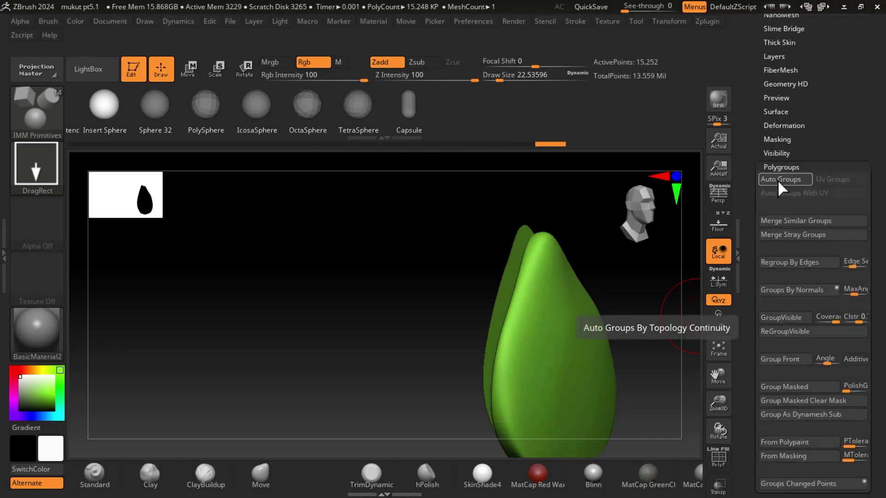
{"action": "left_click_drag", "start_coordinate": [625, 288], "coordinate": [628, 292]}
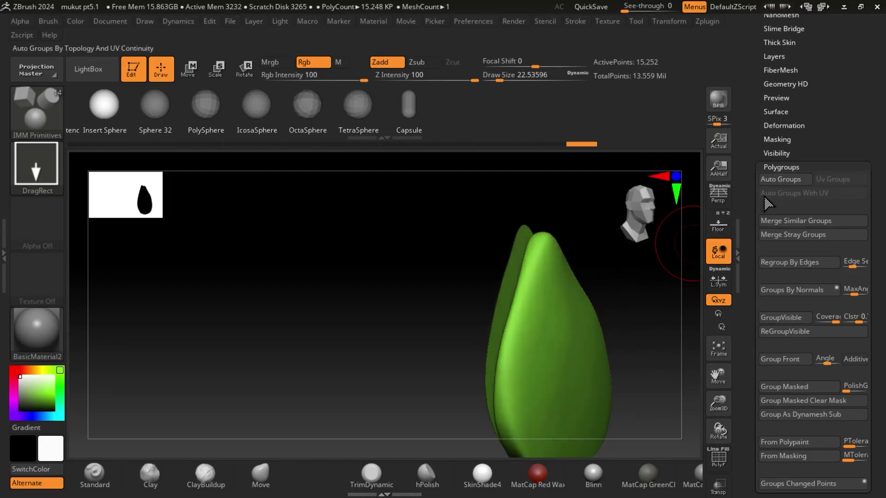
{"action": "left_click", "coordinate": [788, 179]}
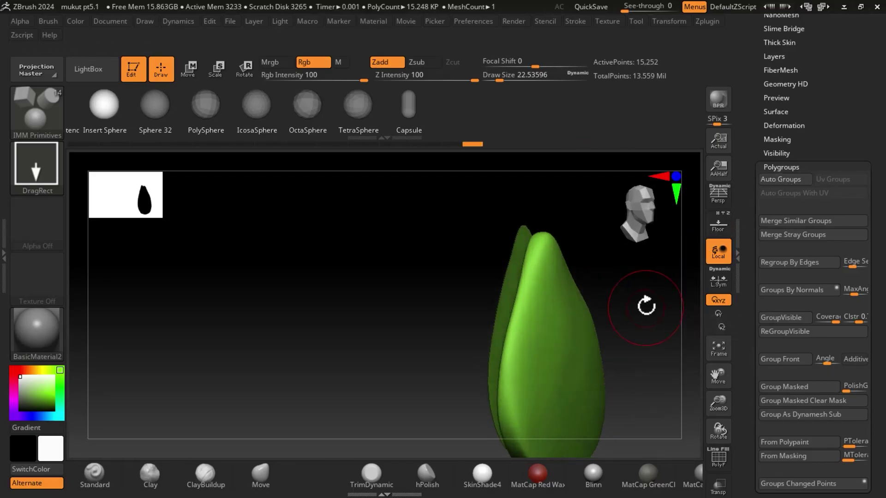
Step: Show PolyFrame and Ctrl+Shift-click one shell to isolate it
{"action": "key", "text": "shift+f"}
{"action": "key", "text": "shift+f"}
{"action": "key", "text": "shift+f"}
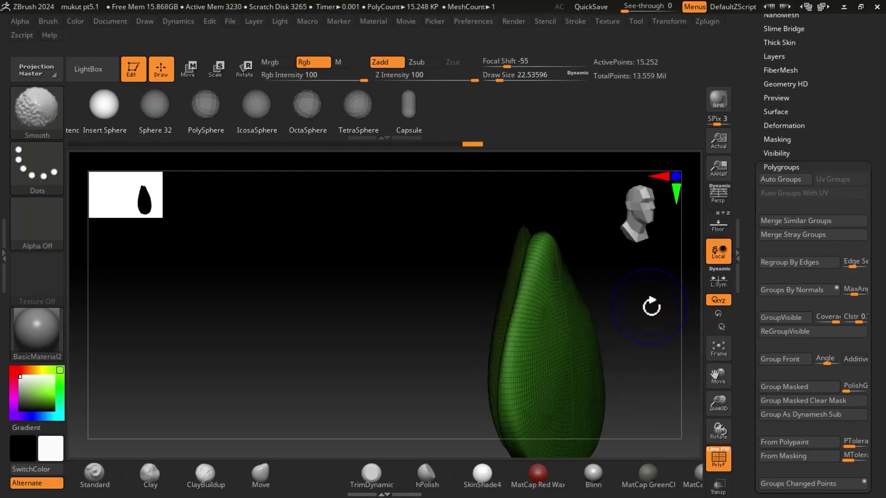
{"action": "mouse_move", "coordinate": [668, 312]}
{"action": "left_mouse_down"}
{"action": "mouse_move", "coordinate": [674, 300]}
{"action": "mouse_move", "coordinate": [615, 352]}
{"action": "mouse_move", "coordinate": [599, 324]}
{"action": "left_mouse_up"}
{"action": "left_click", "coordinate": [610, 315], "text": "ctrl+shift"}
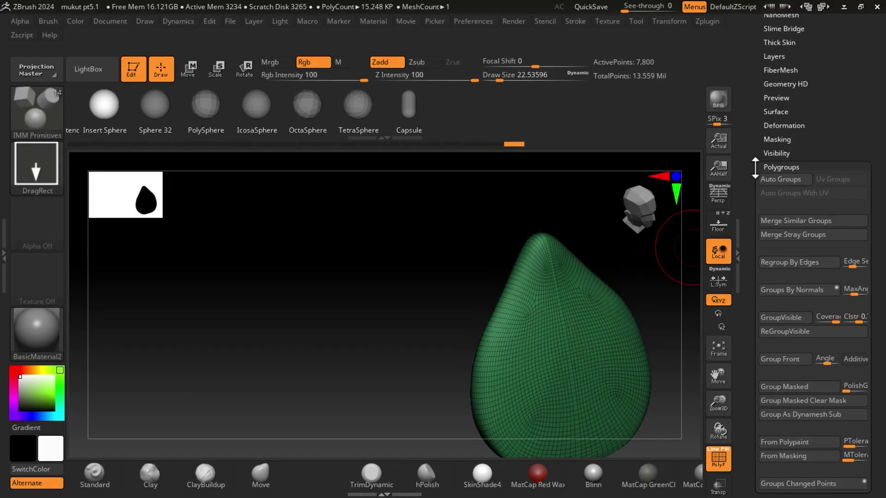
{"action": "mouse_move", "coordinate": [757, 141]}
{"action": "left_mouse_down"}
{"action": "mouse_move", "coordinate": [764, 203]}
{"action": "mouse_move", "coordinate": [783, 148]}
{"action": "left_mouse_up"}
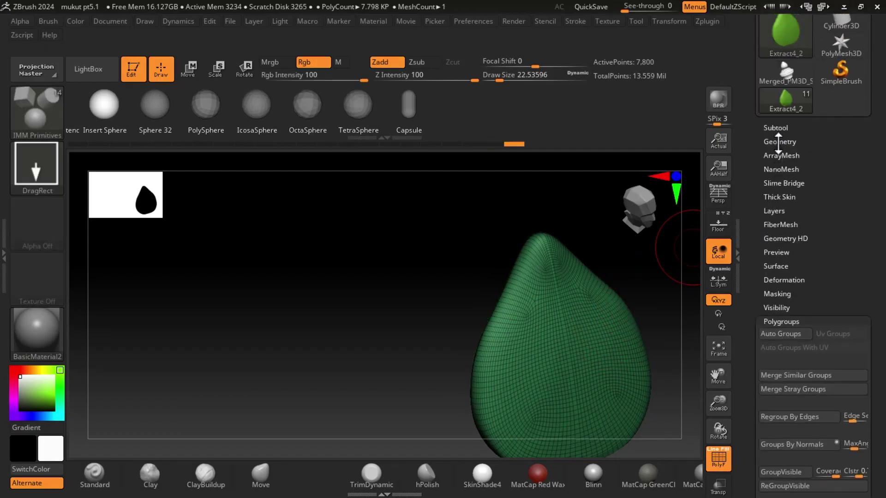
Step: Delete the teardrop's hidden polygons with Geometry > Modify Topology > Del Hidden
{"action": "left_click", "coordinate": [778, 141]}
{"action": "left_click_drag", "start_coordinate": [754, 382], "coordinate": [757, 267]}
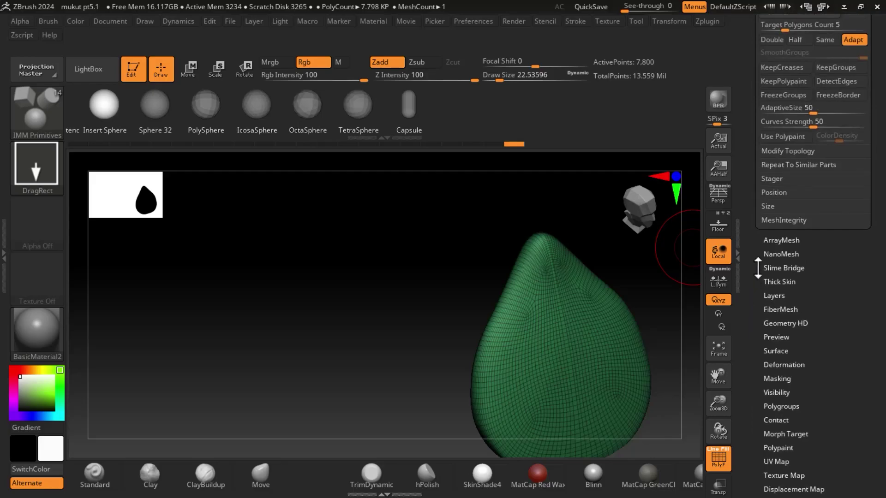
{"action": "left_click", "coordinate": [793, 151]}
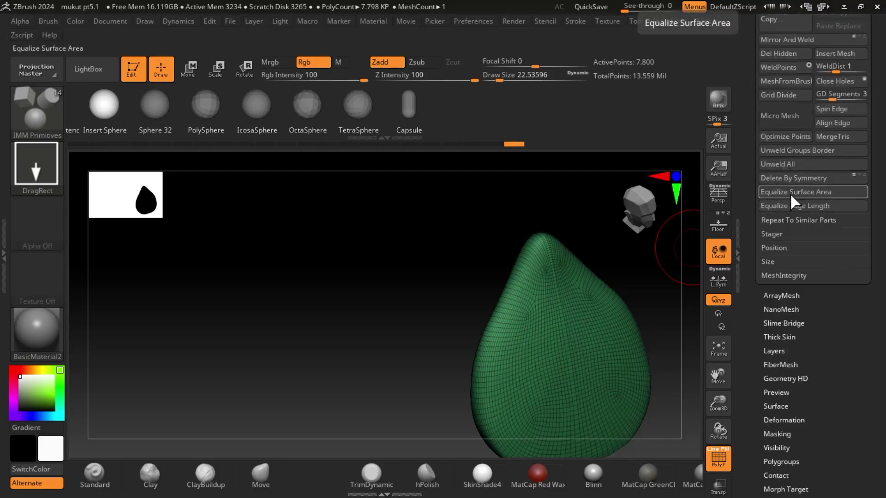
{"action": "left_click_drag", "start_coordinate": [754, 174], "coordinate": [755, 207]}
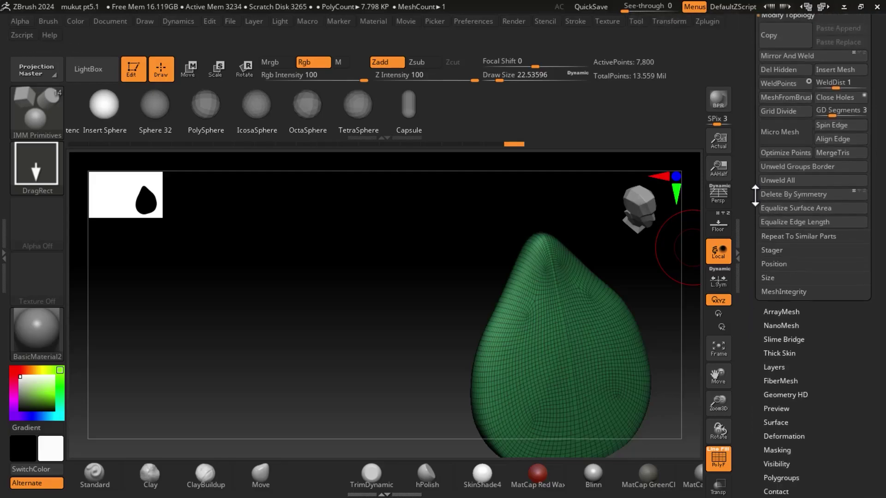
{"action": "left_click", "coordinate": [783, 88]}
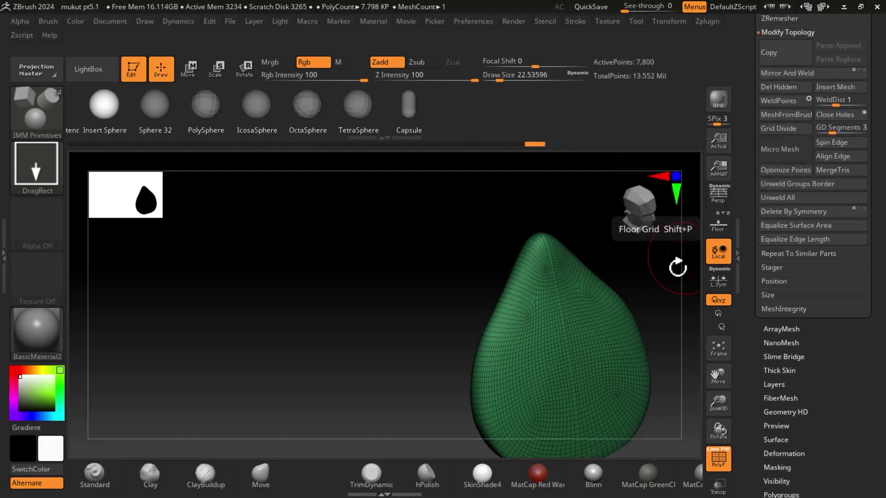
{"action": "mouse_move", "coordinate": [678, 259]}
{"action": "left_mouse_down"}
{"action": "mouse_move", "coordinate": [674, 266]}
{"action": "mouse_move", "coordinate": [706, 270]}
{"action": "left_mouse_up"}
Step: Turn off PolyFrame and expand the Subtool list
{"action": "key", "text": "shift+f"}
{"action": "scroll", "coordinate": [759, 199], "scroll_direction": "up", "scroll_amount": 3}
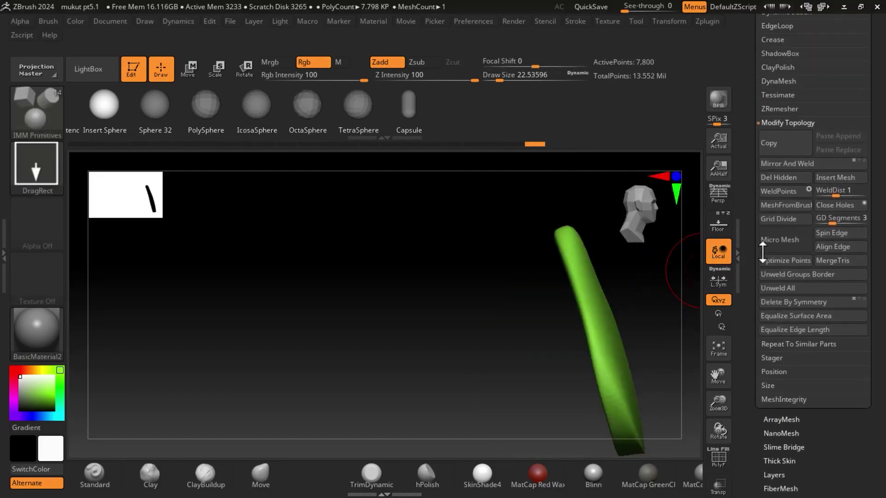
{"action": "scroll", "coordinate": [759, 94], "scroll_direction": "up", "scroll_amount": 2}
{"action": "scroll", "coordinate": [760, 94], "scroll_direction": "up", "scroll_amount": 3}
{"action": "scroll", "coordinate": [764, 111], "scroll_direction": "up", "scroll_amount": 4}
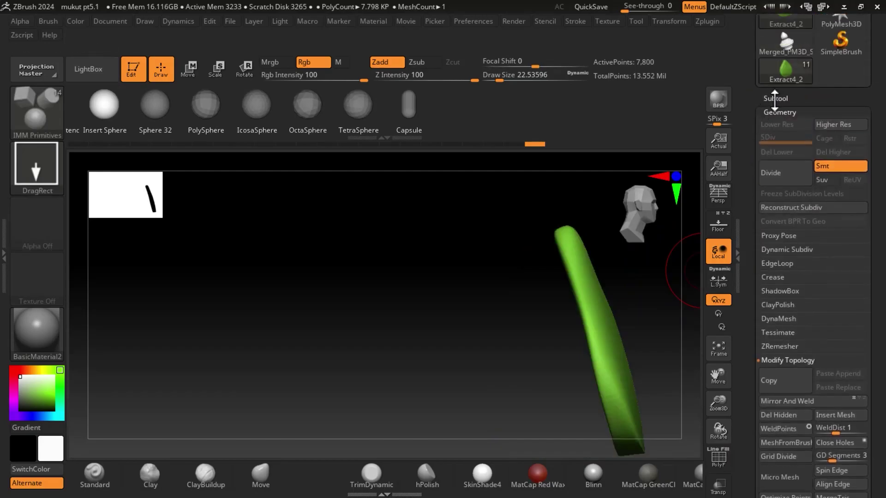
{"action": "left_click", "coordinate": [774, 98]}
Step: Show Extract4_5, Extract4_4 and Extract4_3, enable Floor, and select the bead arch
{"action": "mouse_move", "coordinate": [674, 300]}
{"action": "left_mouse_down"}
{"action": "mouse_move", "coordinate": [617, 322]}
{"action": "mouse_move", "coordinate": [695, 296]}
{"action": "mouse_move", "coordinate": [682, 312]}
{"action": "mouse_move", "coordinate": [696, 300]}
{"action": "left_mouse_up"}
{"action": "left_click", "coordinate": [862, 225]}
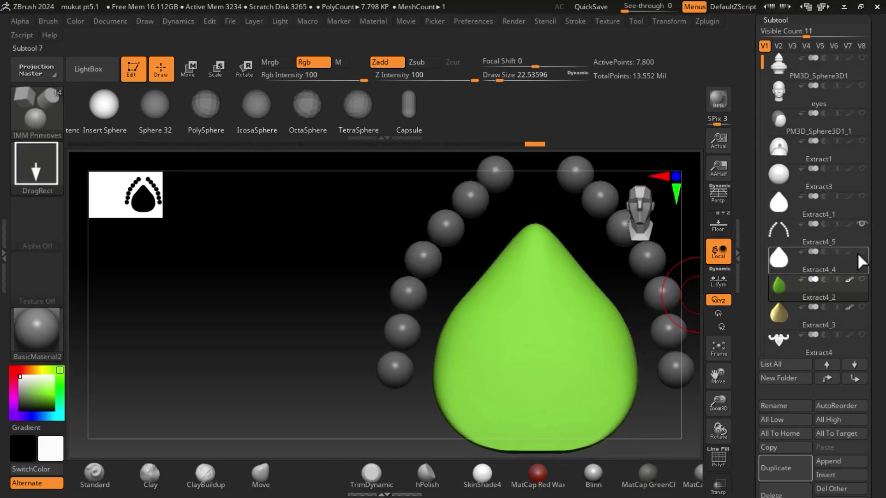
{"action": "left_click", "coordinate": [861, 252]}
{"action": "left_click", "coordinate": [860, 307]}
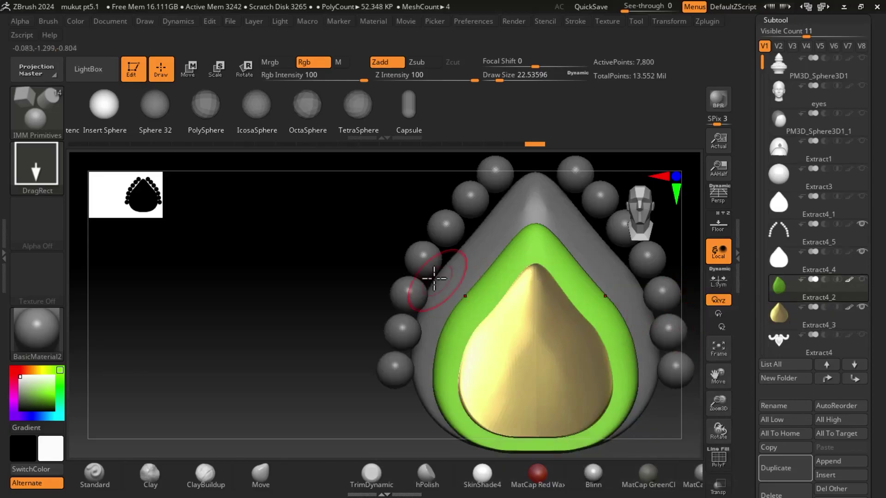
{"action": "mouse_move", "coordinate": [374, 246]}
{"action": "left_mouse_down"}
{"action": "mouse_move", "coordinate": [364, 263]}
{"action": "mouse_move", "coordinate": [340, 263]}
{"action": "mouse_move", "coordinate": [373, 259]}
{"action": "left_mouse_up"}
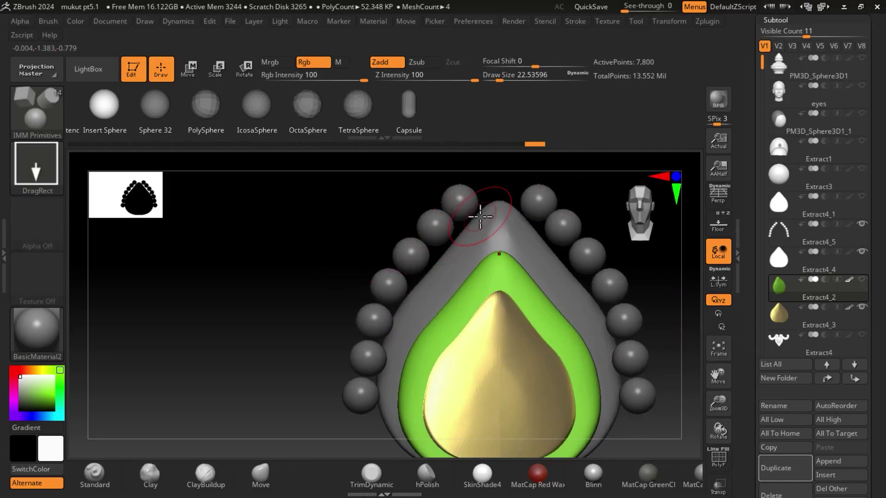
{"action": "left_click", "coordinate": [718, 225]}
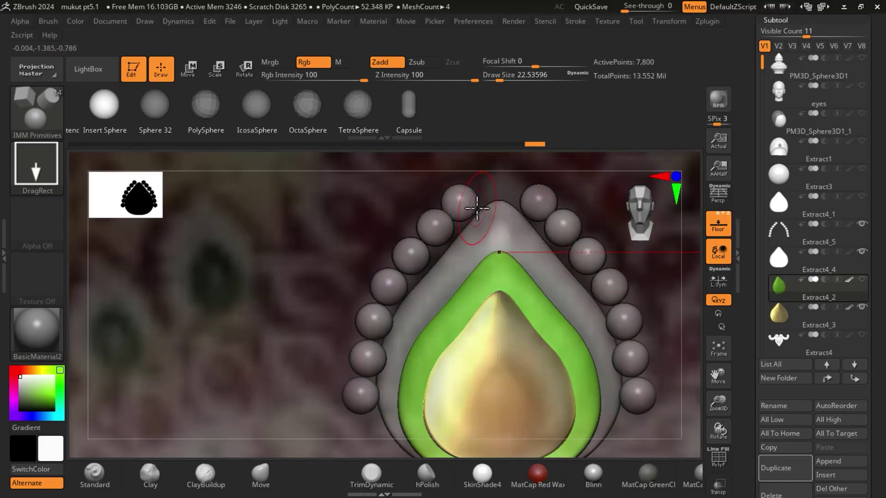
{"action": "left_click", "coordinate": [468, 206], "text": "alt"}
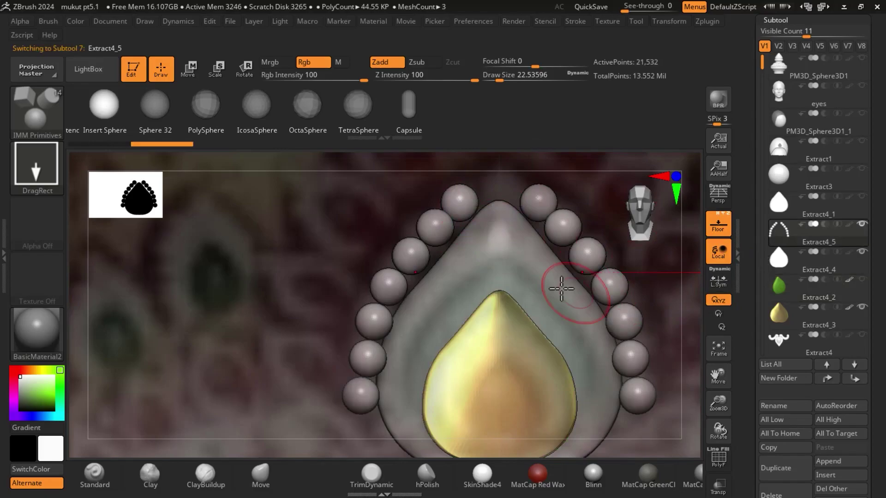
Step: Solo the Extract4_5 bead arch, face it front-on and mask its left beads
{"action": "left_click", "coordinate": [779, 228], "text": "ctrl+shift"}
{"action": "mouse_move", "coordinate": [574, 353]}
{"action": "left_mouse_down"}
{"action": "mouse_move", "coordinate": [553, 348]}
{"action": "mouse_move", "coordinate": [566, 320]}
{"action": "mouse_move", "coordinate": [553, 279]}
{"action": "left_mouse_up"}
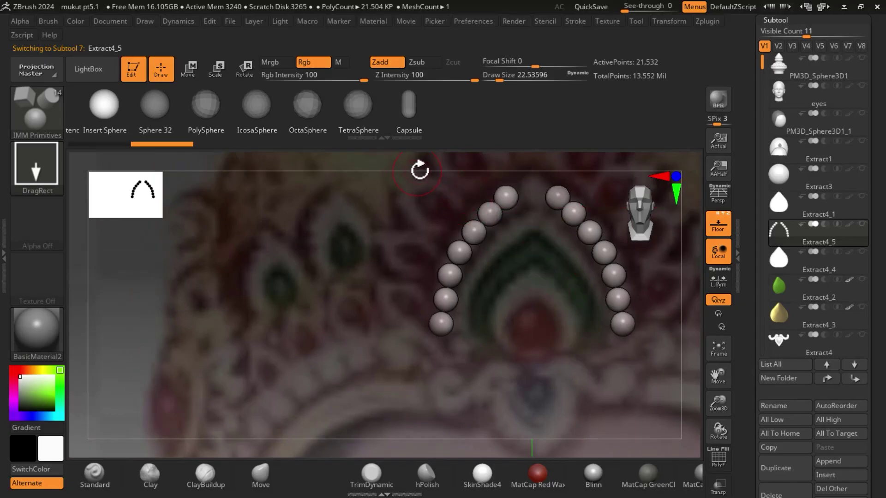
{"action": "mouse_move", "coordinate": [531, 180]}
{"action": "left_mouse_down", "text": "ctrl"}
{"action": "mouse_move", "coordinate": [528, 221]}
{"action": "mouse_move", "coordinate": [425, 405]}
{"action": "mouse_move", "coordinate": [404, 412]}
{"action": "left_mouse_up", "text": "ctrl"}
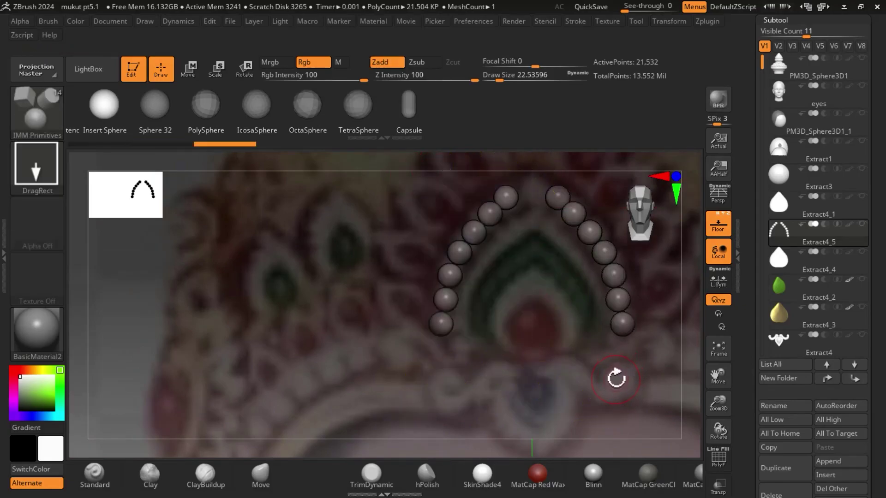
Step: Turn off Floor, show PolyFrame, and hide the bead arch's right column
{"action": "left_click", "coordinate": [720, 228]}
{"action": "left_click_drag", "start_coordinate": [533, 206], "coordinate": [528, 222], "text": "ctrl"}
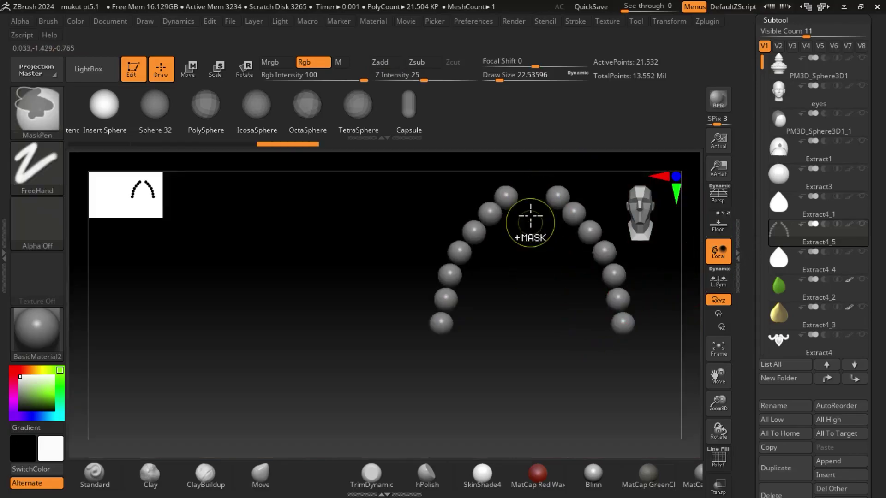
{"action": "left_click_drag", "start_coordinate": [533, 165], "coordinate": [443, 375], "text": "ctrl"}
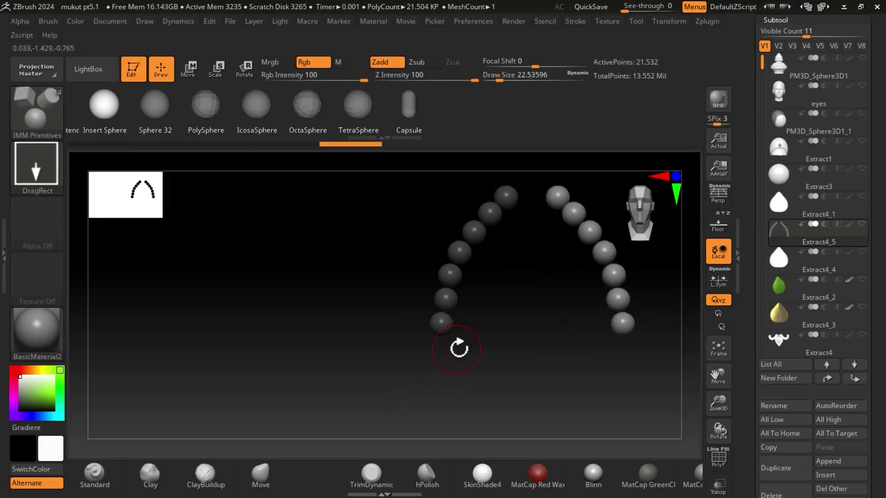
{"action": "left_click", "coordinate": [507, 374], "text": "ctrl"}
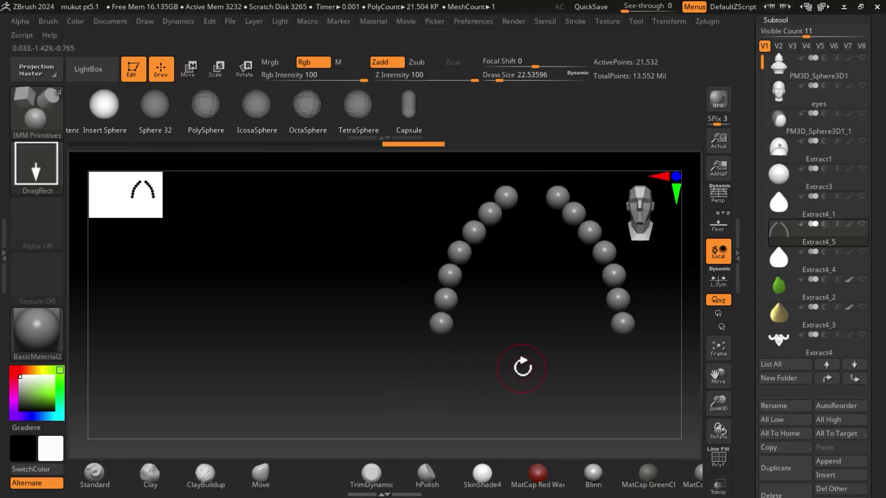
{"action": "key", "text": "shift+f"}
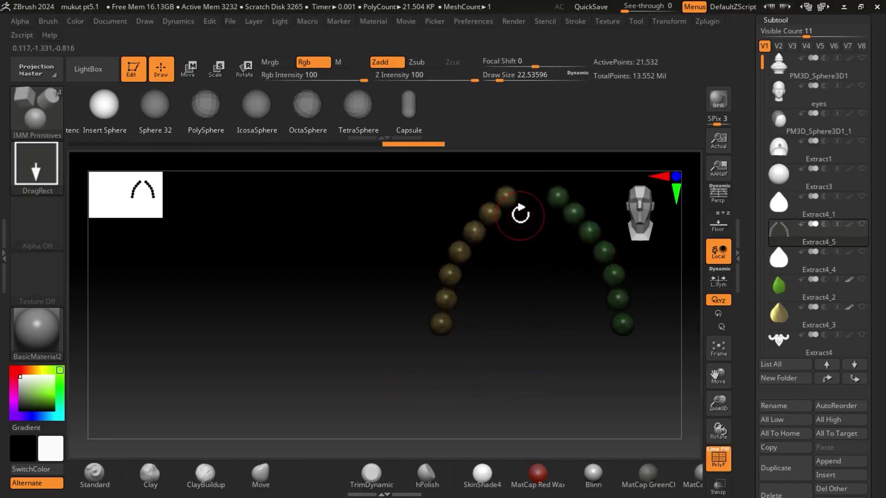
{"action": "left_click", "coordinate": [506, 191], "text": "ctrl+shift"}
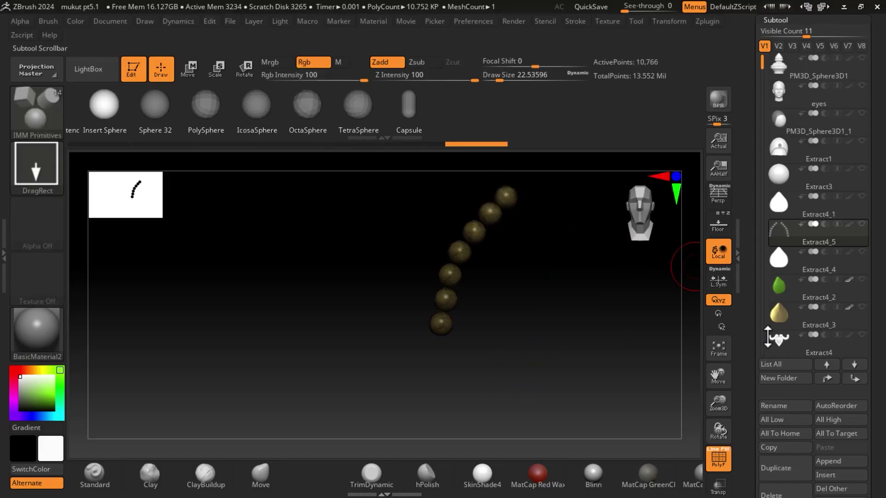
Step: Delete the hidden beads with Del Hidden, leaving one curved column of seven beads
{"action": "scroll", "coordinate": [750, 347], "scroll_direction": "down", "scroll_amount": 5}
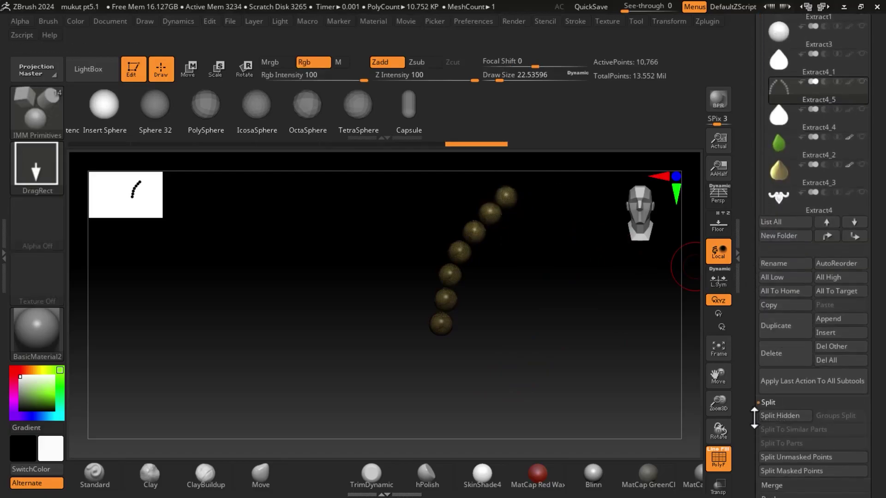
{"action": "scroll", "coordinate": [755, 309], "scroll_direction": "down", "scroll_amount": 10}
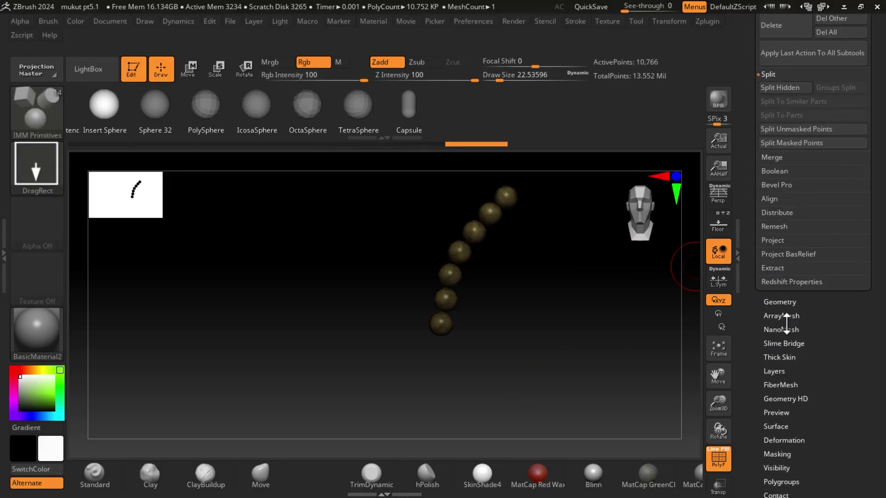
{"action": "left_click", "coordinate": [779, 303]}
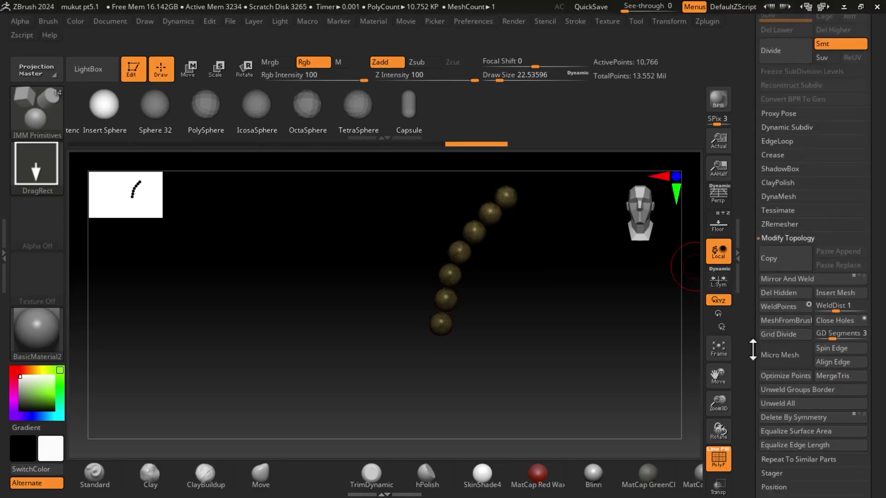
{"action": "scroll", "coordinate": [750, 326], "scroll_direction": "down", "scroll_amount": 3}
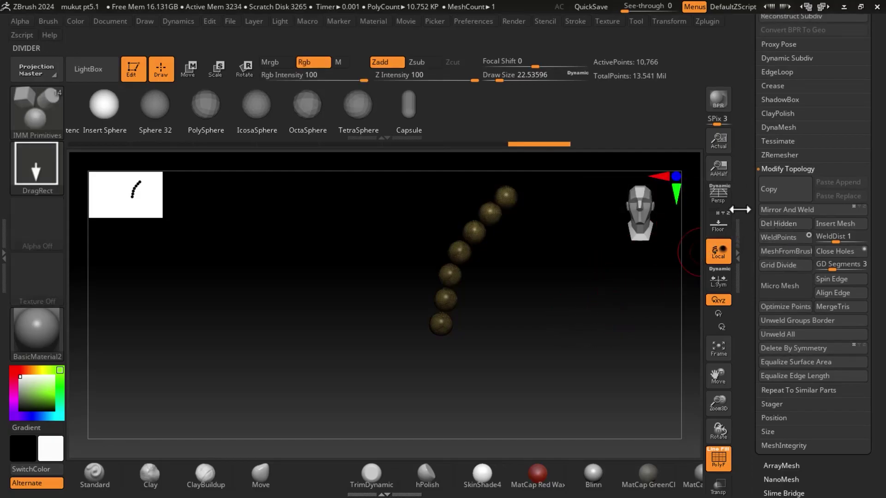
{"action": "scroll", "coordinate": [761, 185], "scroll_direction": "up", "scroll_amount": 1}
{"action": "scroll", "coordinate": [775, 152], "scroll_direction": "up", "scroll_amount": 2}
{"action": "scroll", "coordinate": [782, 124], "scroll_direction": "up", "scroll_amount": 2}
{"action": "scroll", "coordinate": [779, 143], "scroll_direction": "up", "scroll_amount": 1}
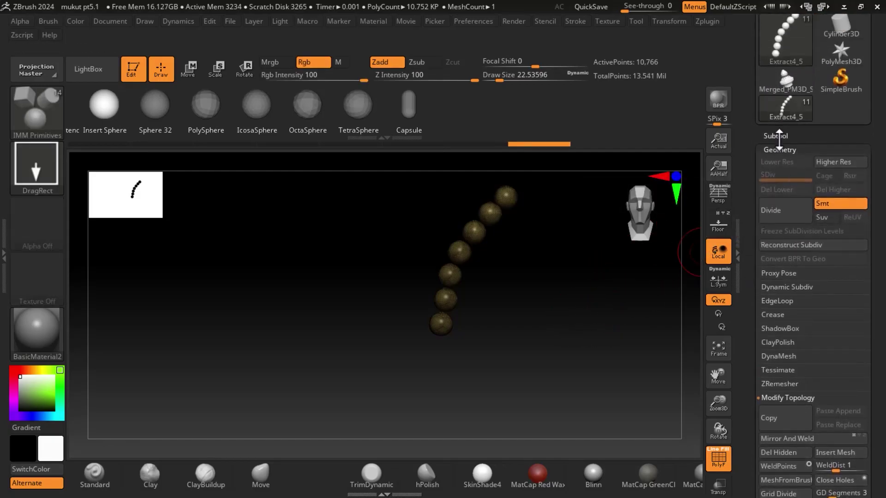
{"action": "left_click", "coordinate": [778, 136]}
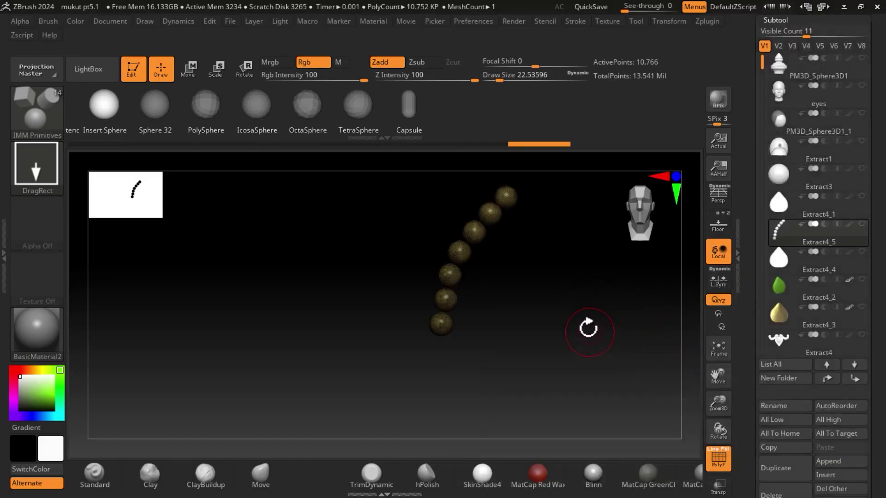
Step: Turn off PolyFrame, turn Floor back on, and straighten the bead chain in view
{"action": "key", "text": "shift+f"}
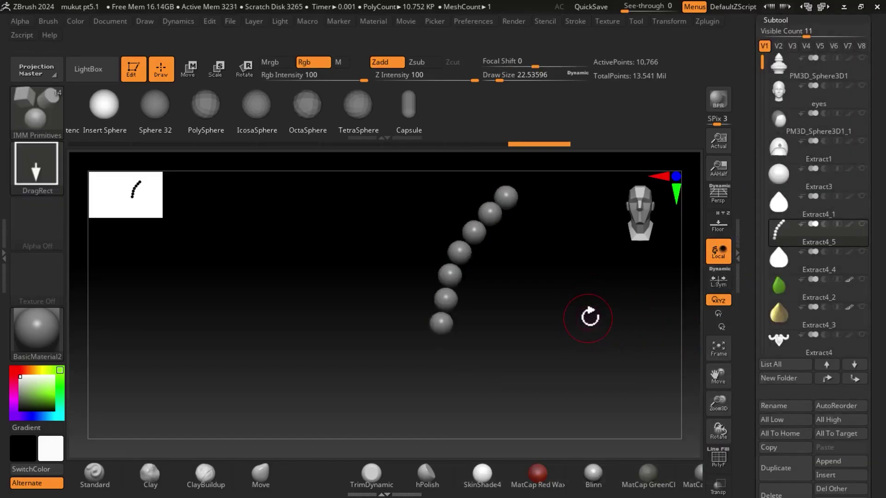
{"action": "mouse_move", "coordinate": [589, 318]}
{"action": "left_mouse_down"}
{"action": "mouse_move", "coordinate": [614, 330]}
{"action": "mouse_move", "coordinate": [698, 233]}
{"action": "left_mouse_up"}
{"action": "left_click", "coordinate": [724, 223]}
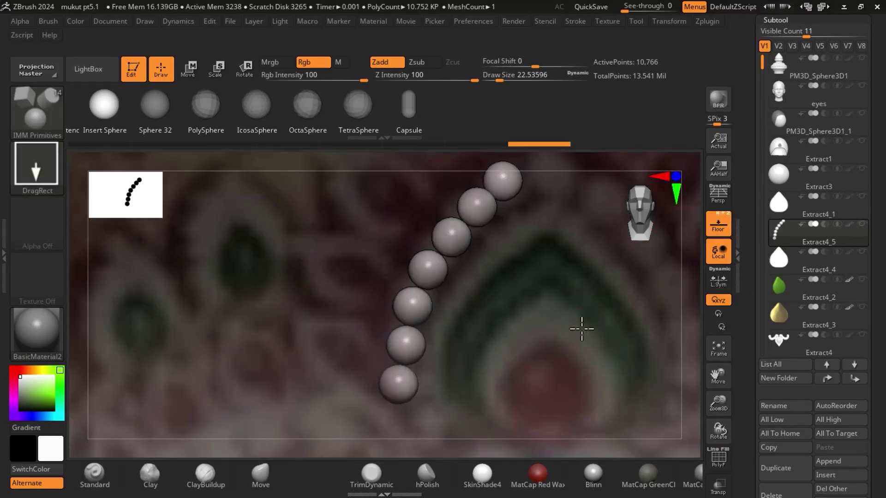
{"action": "left_click_drag", "start_coordinate": [581, 326], "coordinate": [625, 297]}
Step: Give each bead its own polygroup with Polygroups > Auto Groups
{"action": "scroll", "coordinate": [757, 299], "scroll_direction": "down", "scroll_amount": 3}
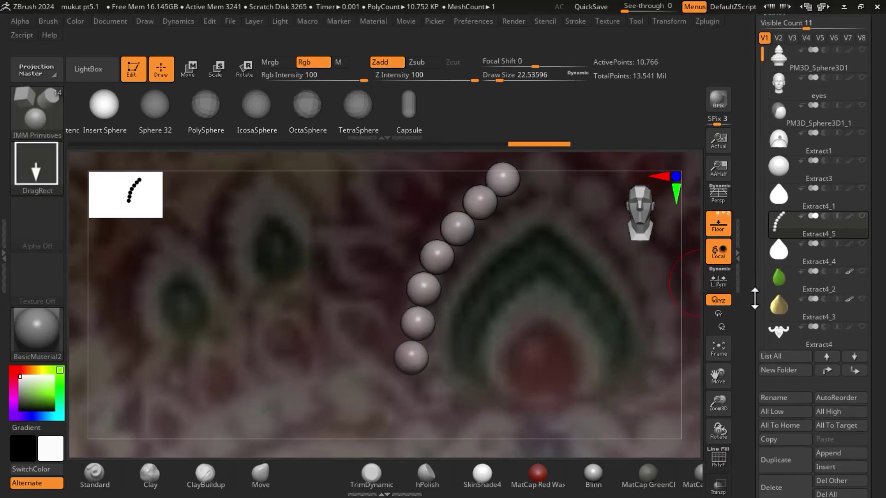
{"action": "scroll", "coordinate": [757, 305], "scroll_direction": "down", "scroll_amount": 3}
{"action": "scroll", "coordinate": [754, 318], "scroll_direction": "down", "scroll_amount": 3}
{"action": "scroll", "coordinate": [749, 341], "scroll_direction": "down", "scroll_amount": 3}
{"action": "scroll", "coordinate": [749, 341], "scroll_direction": "down", "scroll_amount": 3}
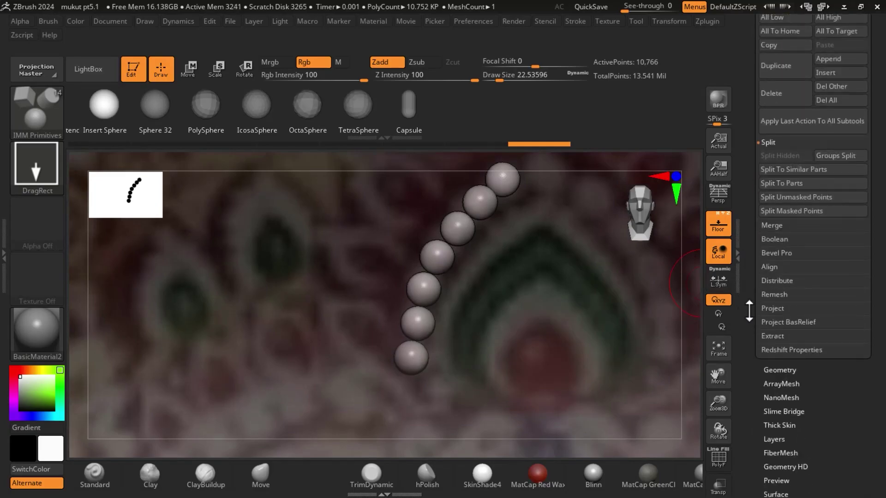
{"action": "scroll", "coordinate": [776, 406], "scroll_direction": "down", "scroll_amount": 3}
{"action": "scroll", "coordinate": [804, 405], "scroll_direction": "down", "scroll_amount": 1}
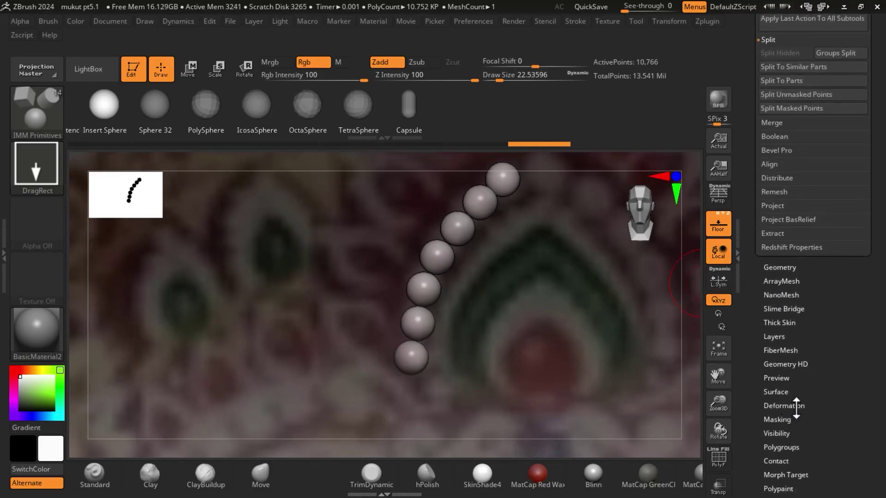
{"action": "scroll", "coordinate": [753, 395], "scroll_direction": "down", "scroll_amount": 1}
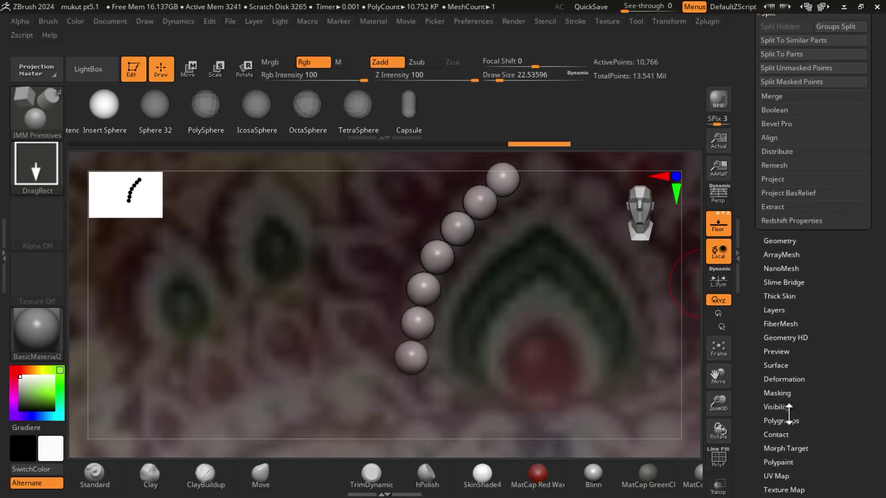
{"action": "left_click", "coordinate": [781, 420]}
{"action": "scroll", "coordinate": [771, 295], "scroll_direction": "down", "scroll_amount": 3}
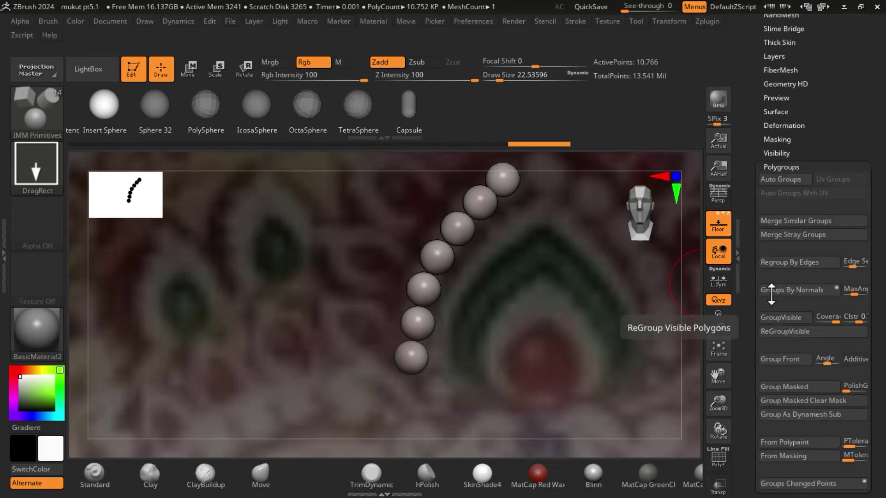
{"action": "left_click", "coordinate": [789, 181]}
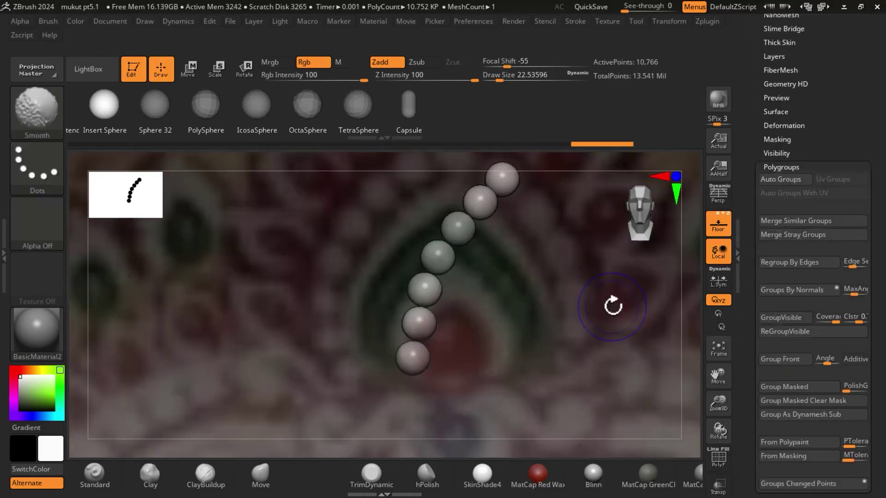
Step: With PolyFrame on and Floor off, isolate the top bead, then restore Floor
{"action": "key", "text": "shift+f"}
{"action": "left_click", "coordinate": [718, 225]}
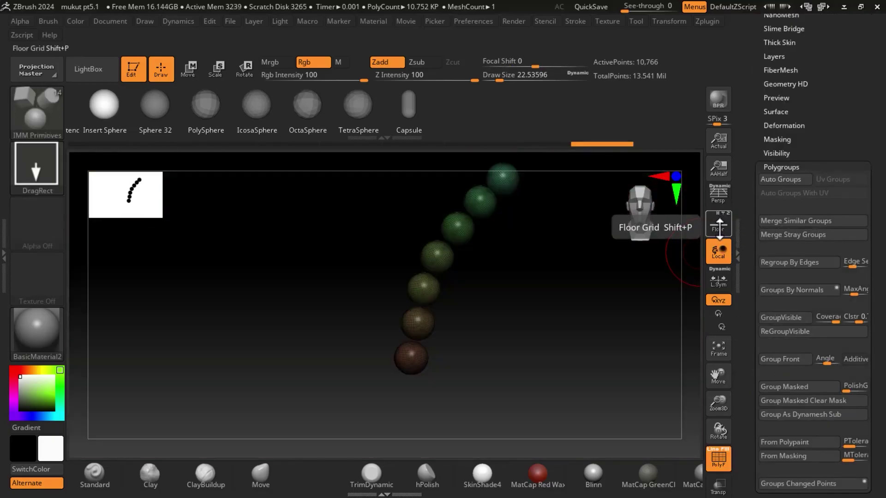
{"action": "scroll", "coordinate": [576, 305], "scroll_direction": "up", "scroll_amount": 3}
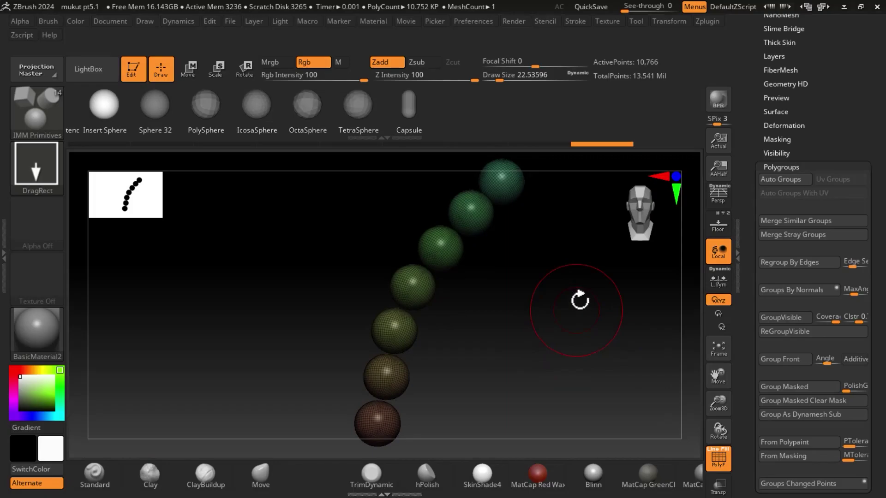
{"action": "left_click", "coordinate": [519, 197], "text": "ctrl+shift"}
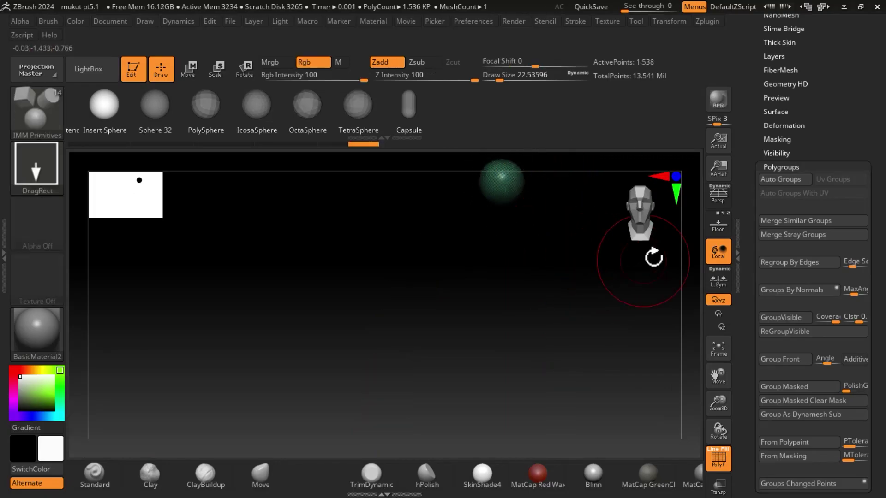
{"action": "left_click", "coordinate": [719, 227]}
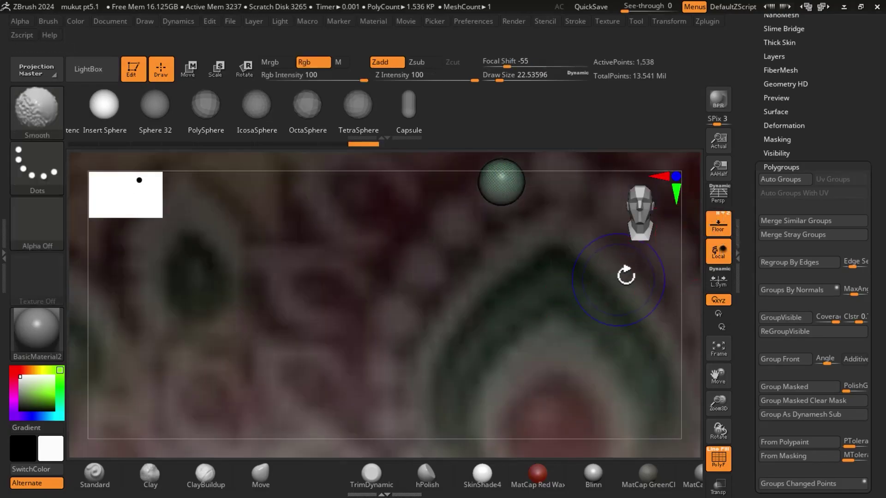
Step: Scale up the top bead with the Transpose Scale gizmo
{"action": "mouse_move", "coordinate": [593, 303]}
{"action": "left_mouse_down"}
{"action": "mouse_move", "coordinate": [575, 320]}
{"action": "mouse_move", "coordinate": [606, 286]}
{"action": "left_mouse_up"}
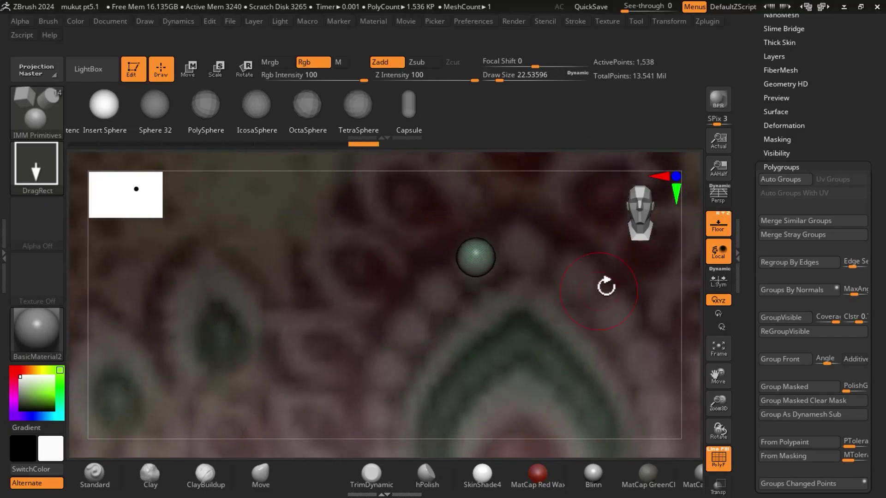
{"action": "left_click", "coordinate": [220, 78]}
{"action": "left_click", "coordinate": [372, 331]}
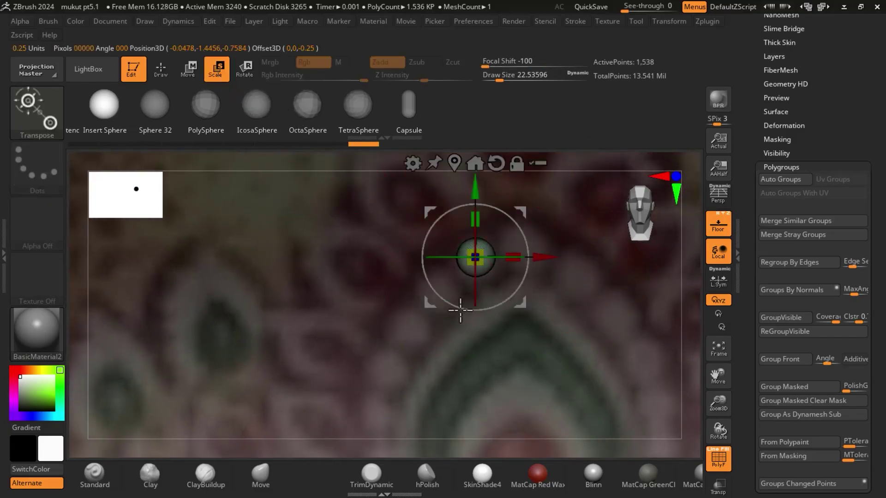
{"action": "left_click_drag", "start_coordinate": [475, 257], "coordinate": [489, 254]}
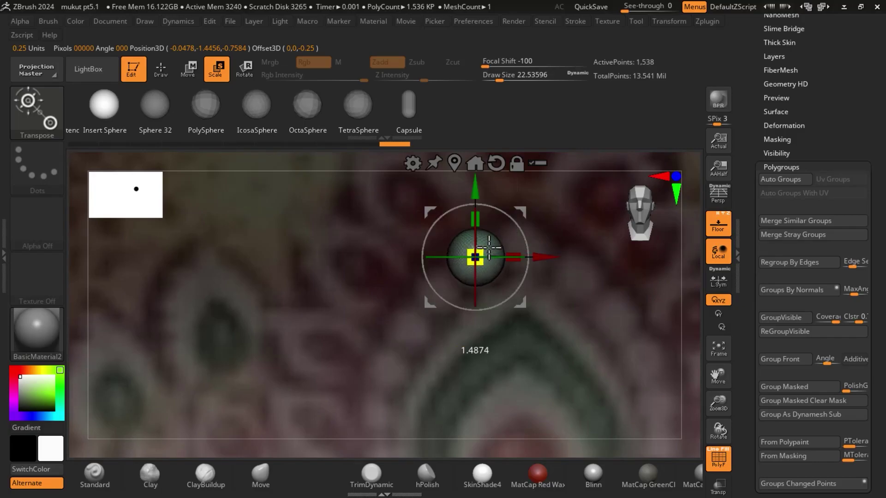
{"action": "left_click", "coordinate": [724, 223]}
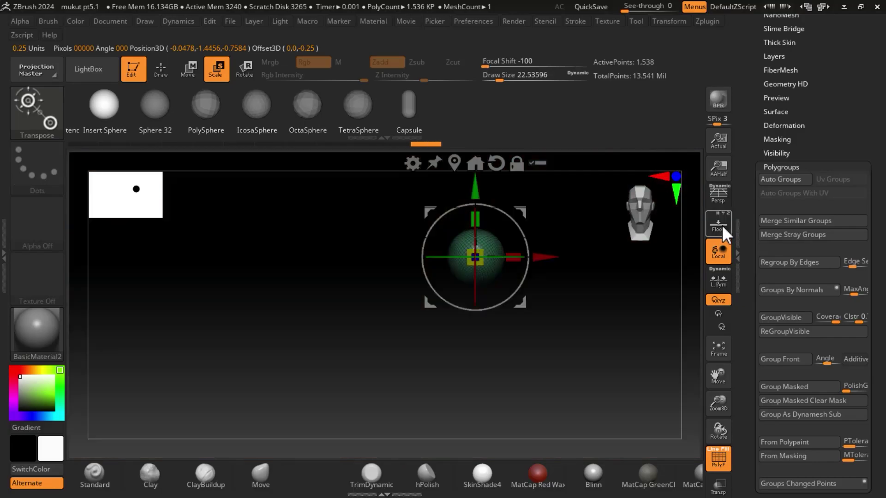
{"action": "left_click", "coordinate": [718, 222]}
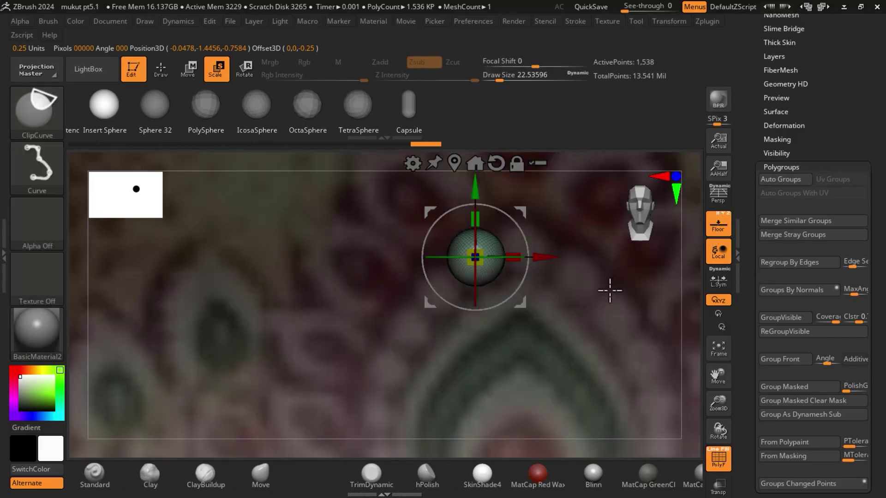
Step: Draw a curved chain of IMM spheres downward from the enlarged bead
{"action": "left_click_drag", "start_coordinate": [374, 454], "coordinate": [465, 289]}
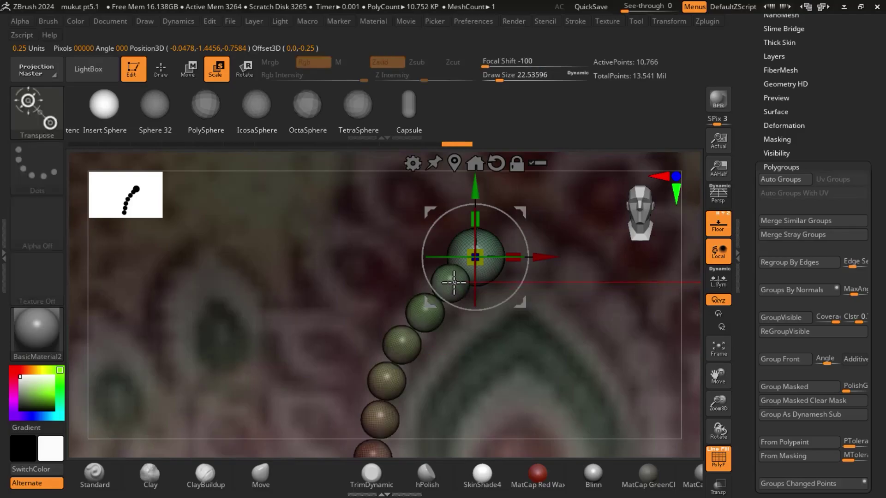
{"action": "key", "text": "ctrl"}
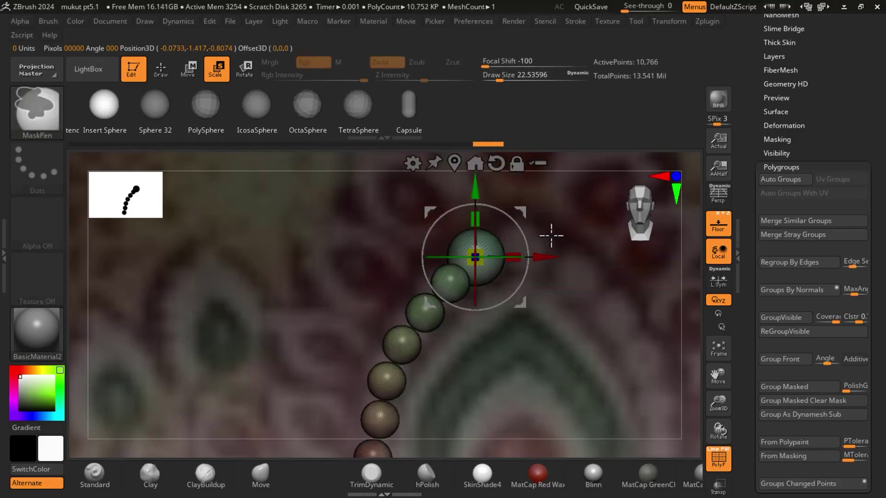
{"action": "left_click", "coordinate": [160, 69]}
{"action": "key", "text": "ctrl+shift"}
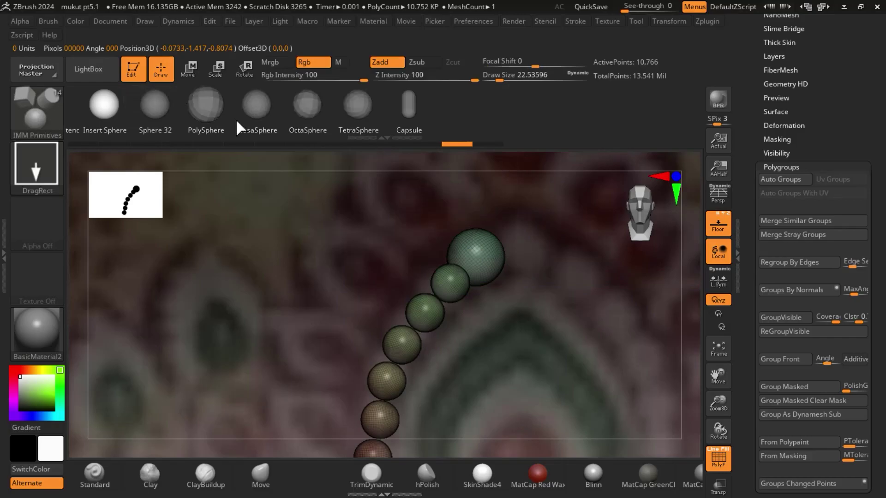
Step: Isolate one bead, move it left and down, and scale it up
{"action": "left_click", "coordinate": [461, 283], "text": "ctrl+shift"}
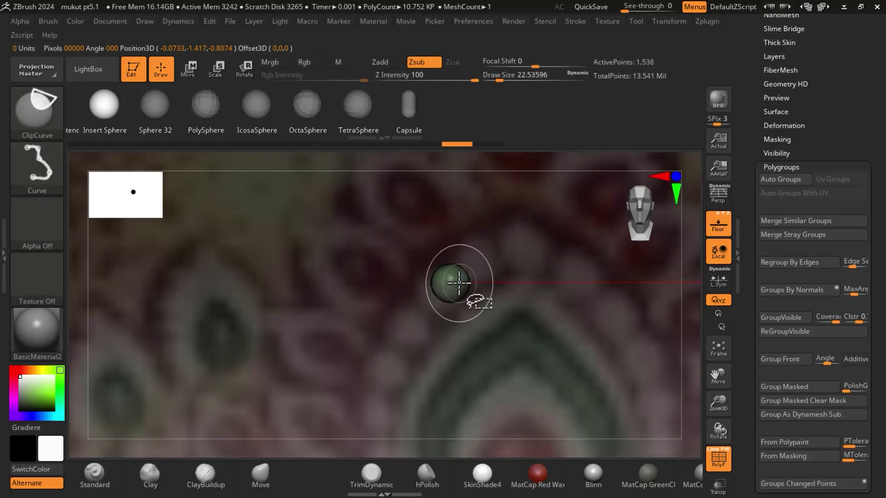
{"action": "left_click", "coordinate": [194, 67]}
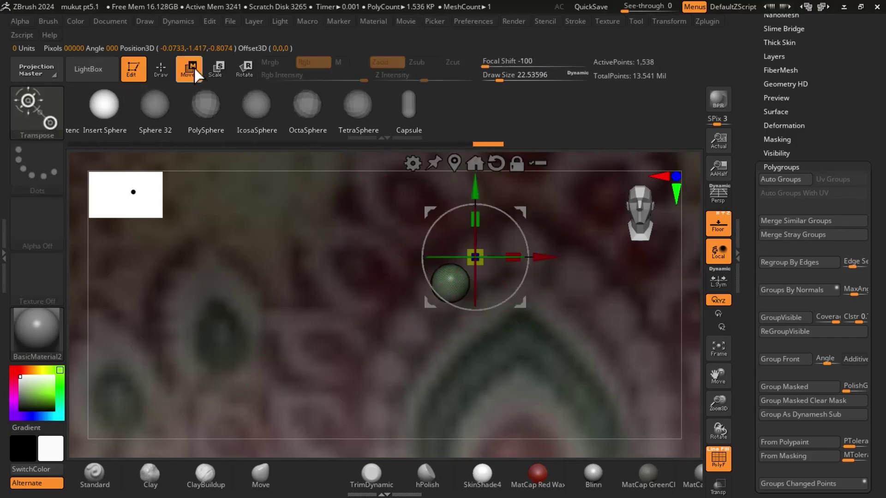
{"action": "left_click", "coordinate": [475, 163]}
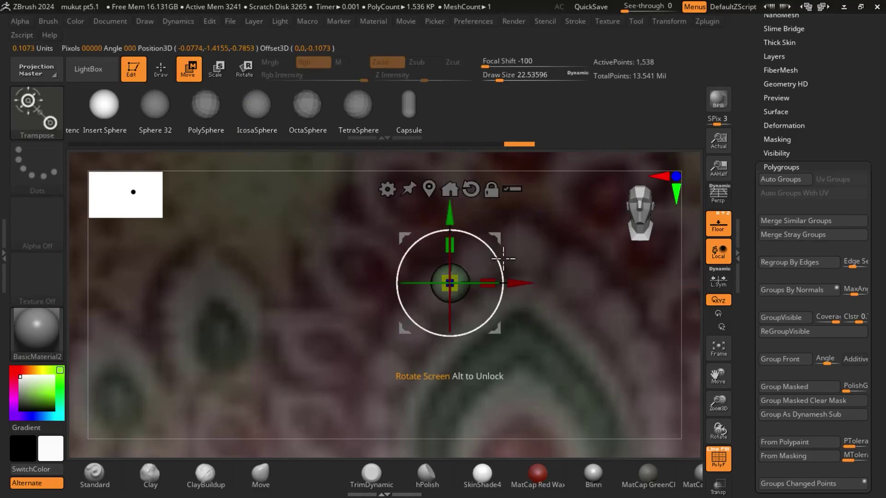
{"action": "left_click_drag", "start_coordinate": [516, 284], "coordinate": [503, 283]}
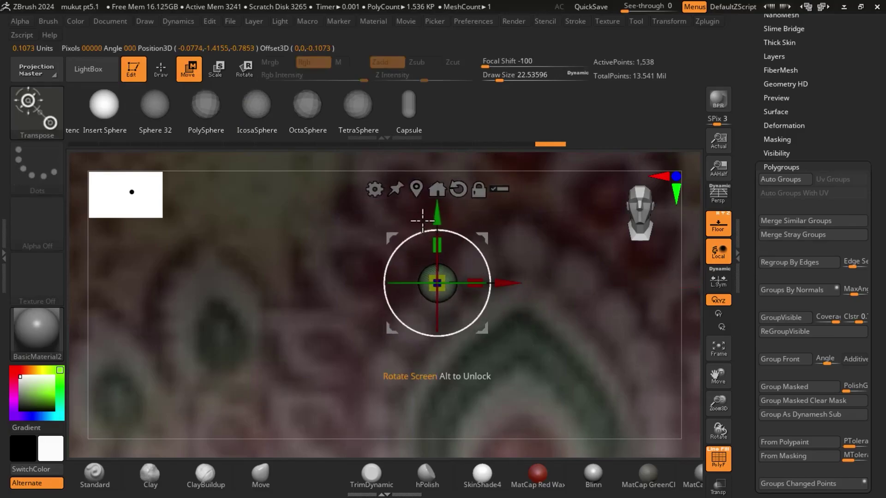
{"action": "left_click_drag", "start_coordinate": [437, 210], "coordinate": [438, 220]}
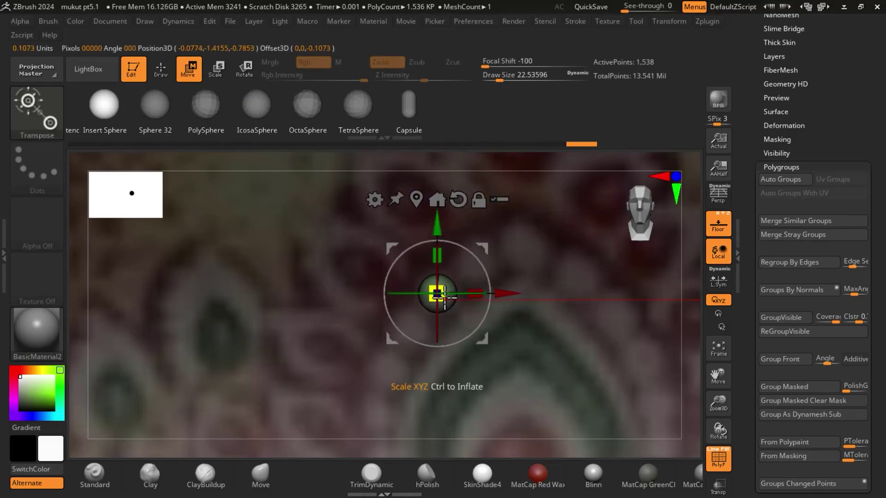
{"action": "left_click_drag", "start_coordinate": [442, 288], "coordinate": [450, 283]}
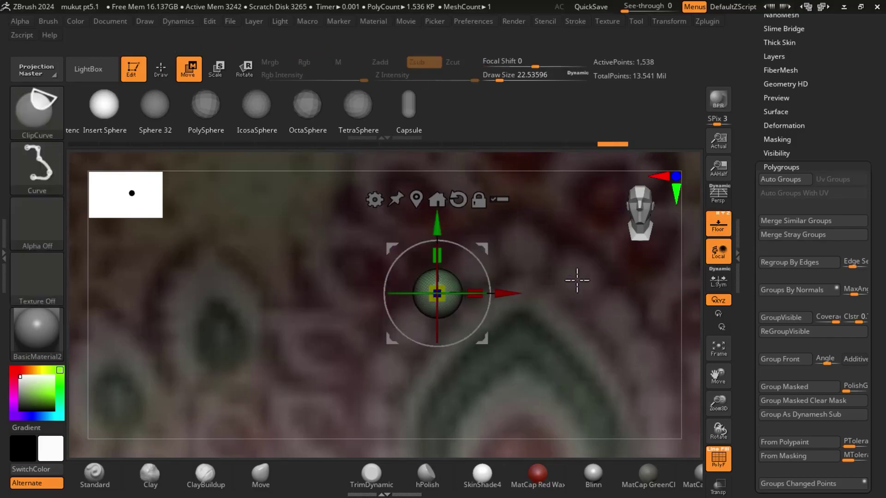
Step: Redo the isolated bead's move left and down and scale it up about 1.38 times
{"action": "key", "text": "ctrl+shift+z"}
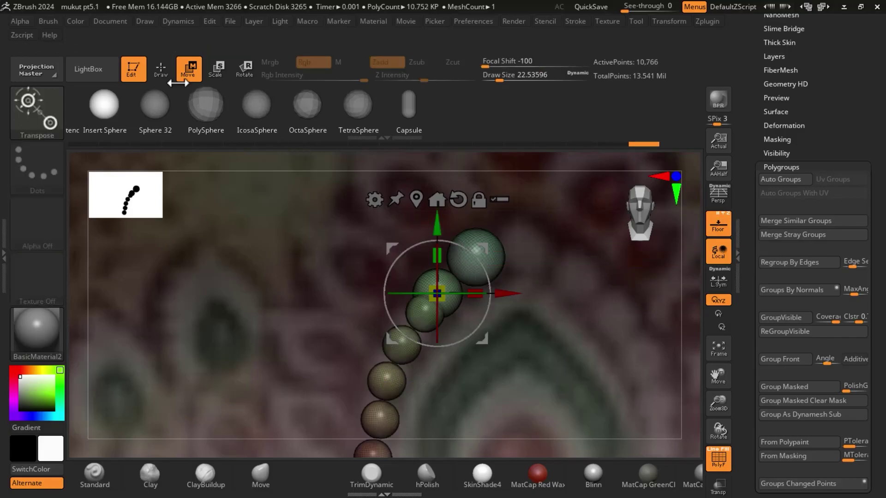
{"action": "left_click", "coordinate": [161, 68]}
{"action": "key", "text": "ctrl+z"}
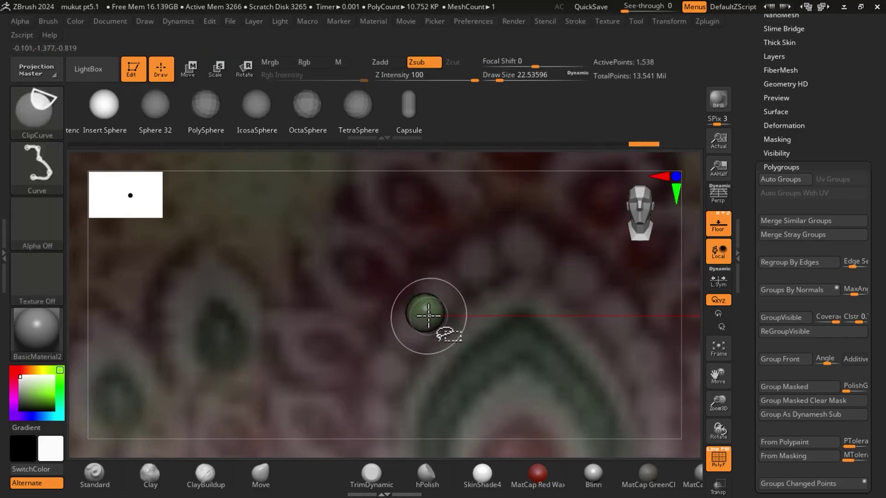
{"action": "left_click", "coordinate": [187, 68]}
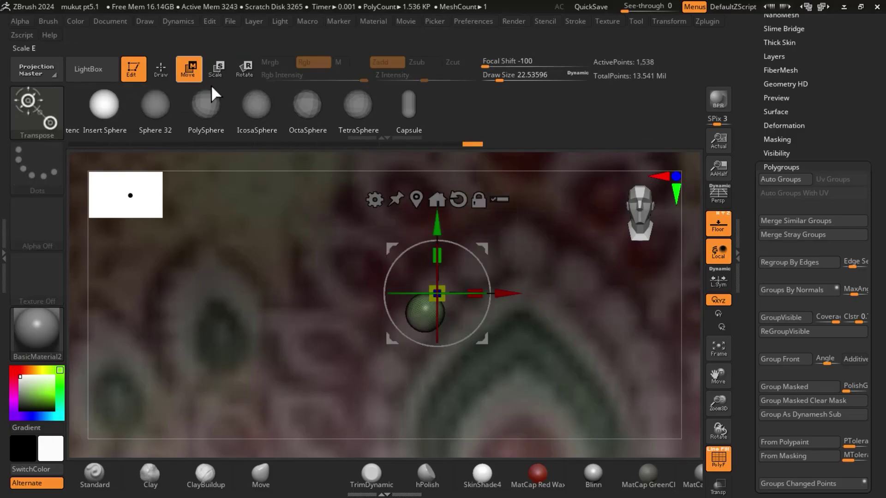
{"action": "left_click", "coordinate": [416, 202]}
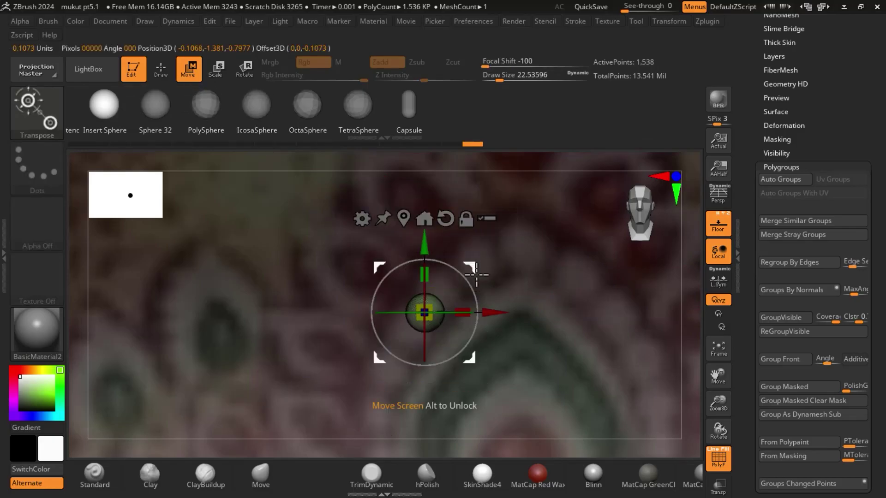
{"action": "left_click_drag", "start_coordinate": [496, 312], "coordinate": [481, 303]}
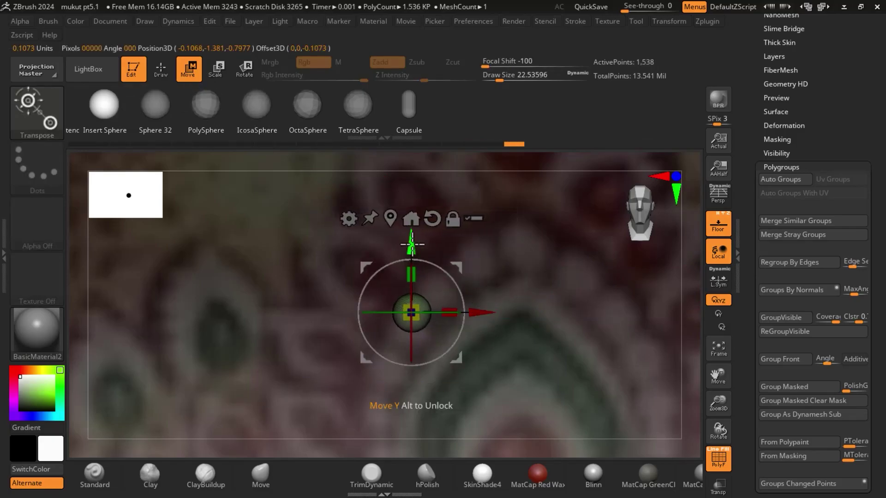
{"action": "left_click_drag", "start_coordinate": [411, 245], "coordinate": [411, 260]}
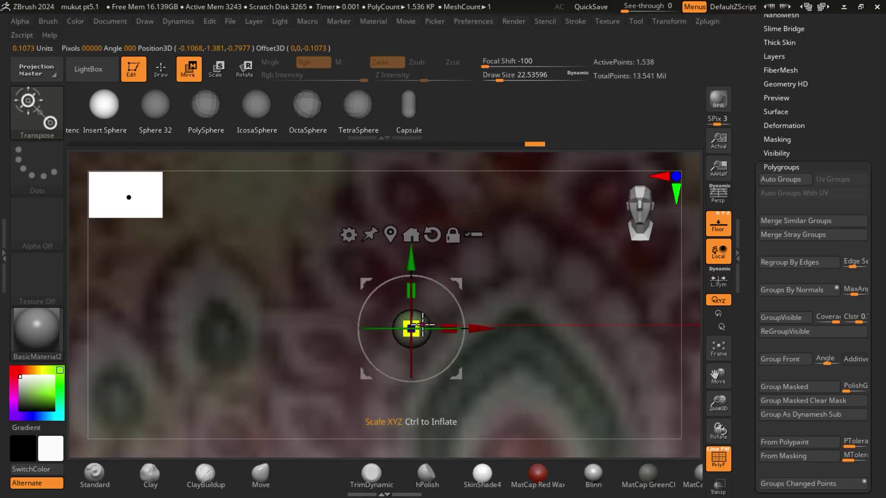
{"action": "left_click_drag", "start_coordinate": [419, 322], "coordinate": [425, 320]}
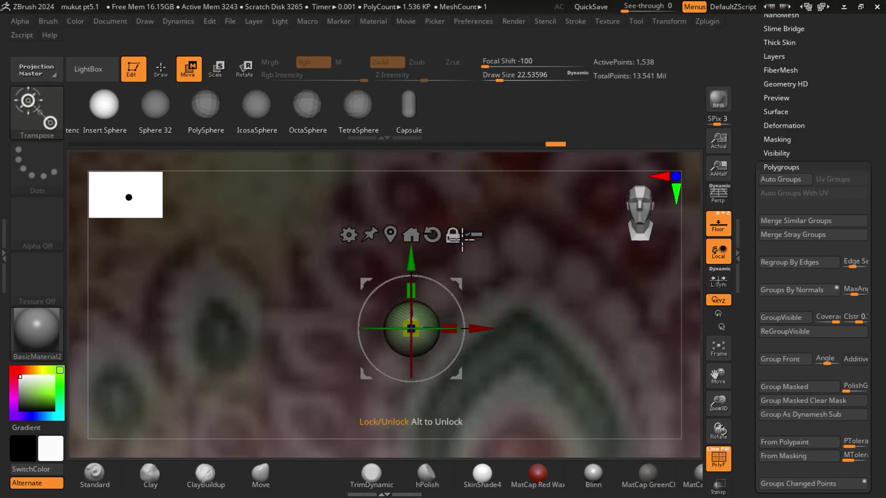
Step: Pan the view and recentre the Transpose gizmo on the bead
{"action": "left_click_drag", "start_coordinate": [549, 329], "coordinate": [565, 301], "text": "alt"}
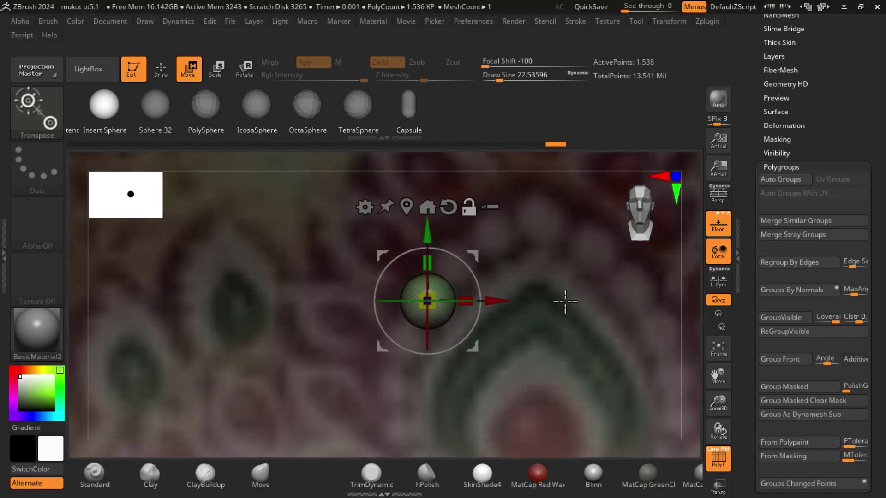
{"action": "left_click", "coordinate": [438, 312]}
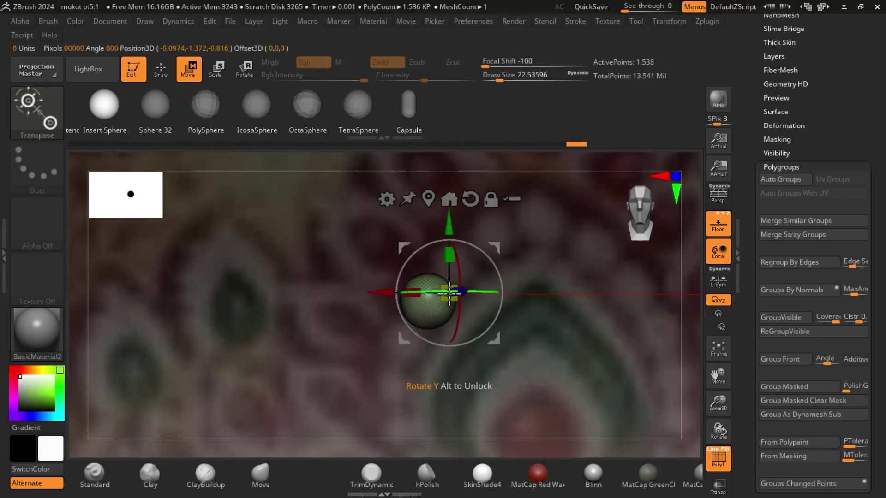
{"action": "left_click", "coordinate": [478, 284]}
{"action": "left_click", "coordinate": [168, 72]}
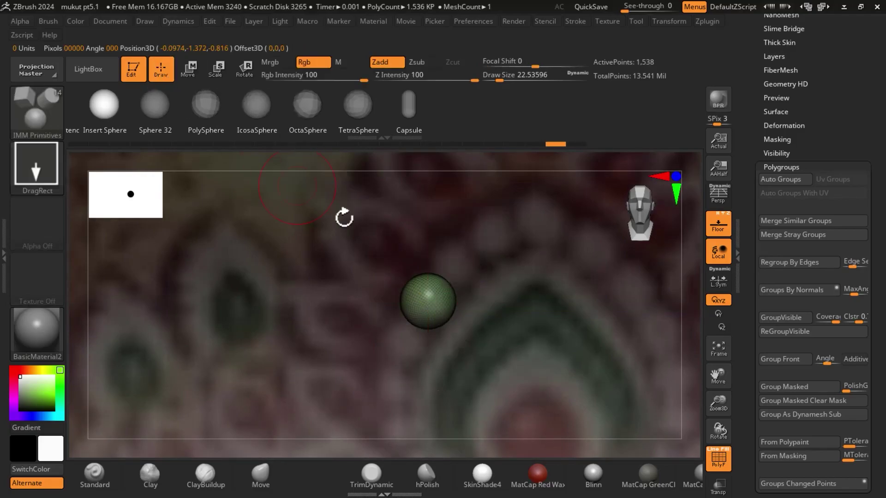
Step: Preview the bead chain, revert to the single bead, and move it left and down
{"action": "left_click_drag", "start_coordinate": [389, 430], "coordinate": [492, 229]}
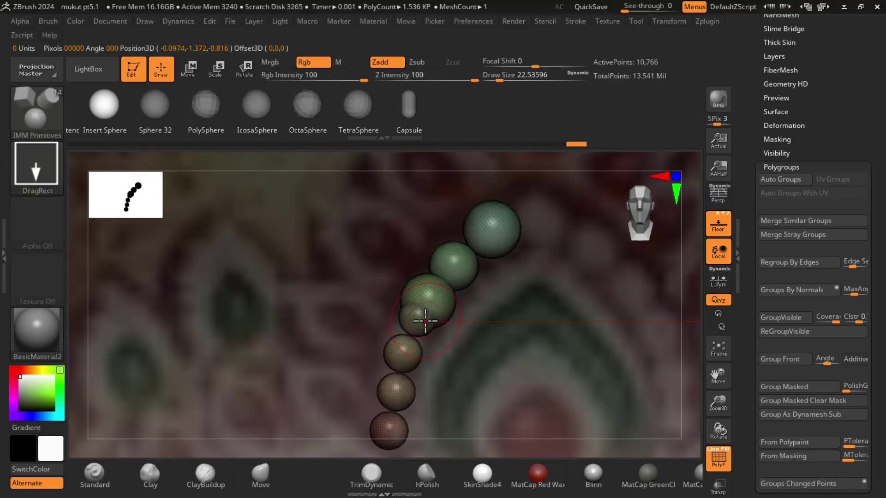
{"action": "key", "text": "ctrl+z"}
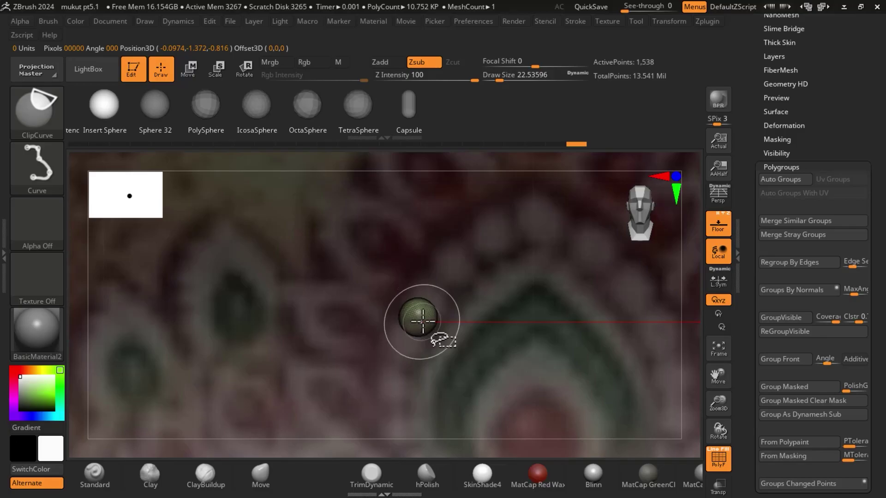
{"action": "left_click", "coordinate": [193, 68]}
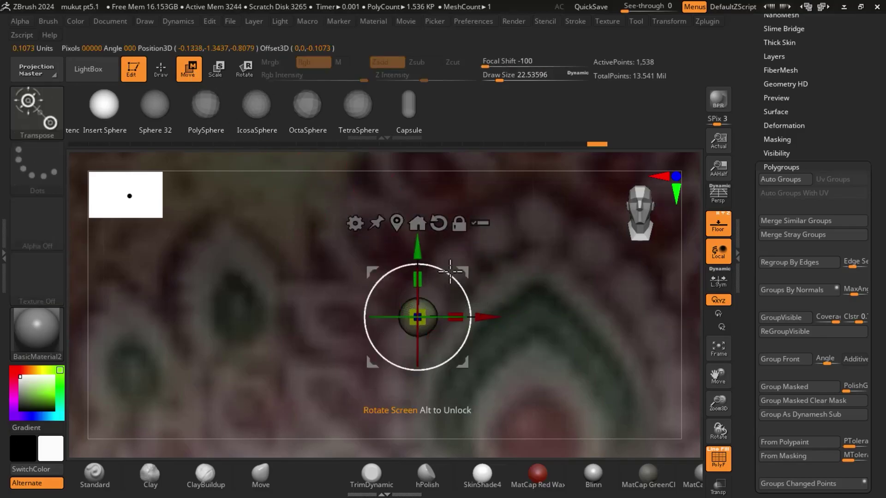
{"action": "left_click_drag", "start_coordinate": [488, 317], "coordinate": [479, 316]}
{"action": "mouse_move", "coordinate": [408, 254]}
{"action": "left_mouse_down"}
{"action": "mouse_move", "coordinate": [436, 327]}
{"action": "mouse_move", "coordinate": [420, 338]}
{"action": "left_mouse_up"}
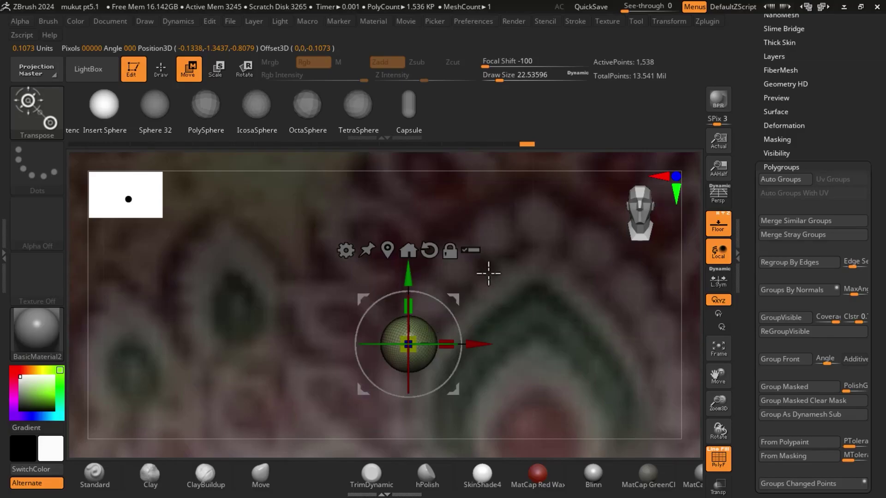
Step: Redraw the bead chain, then collapse it and move the base bead a little lower
{"action": "left_click", "coordinate": [161, 69]}
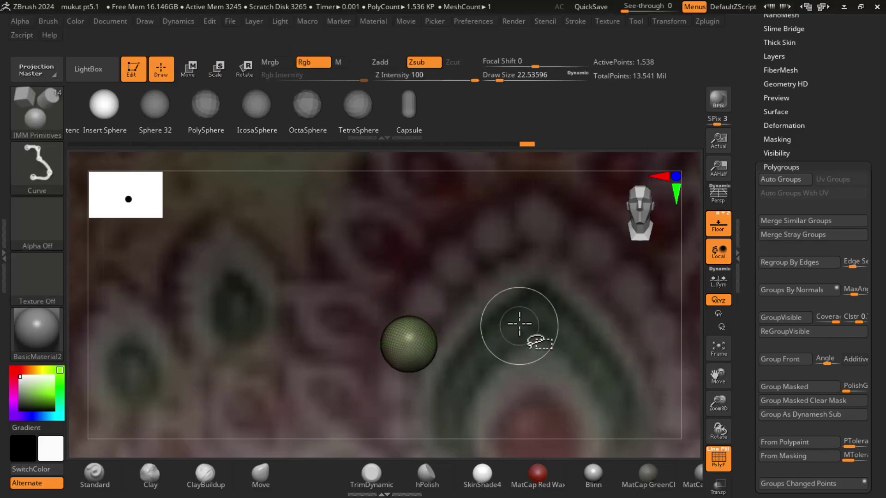
{"action": "left_click_drag", "start_coordinate": [389, 431], "coordinate": [492, 229]}
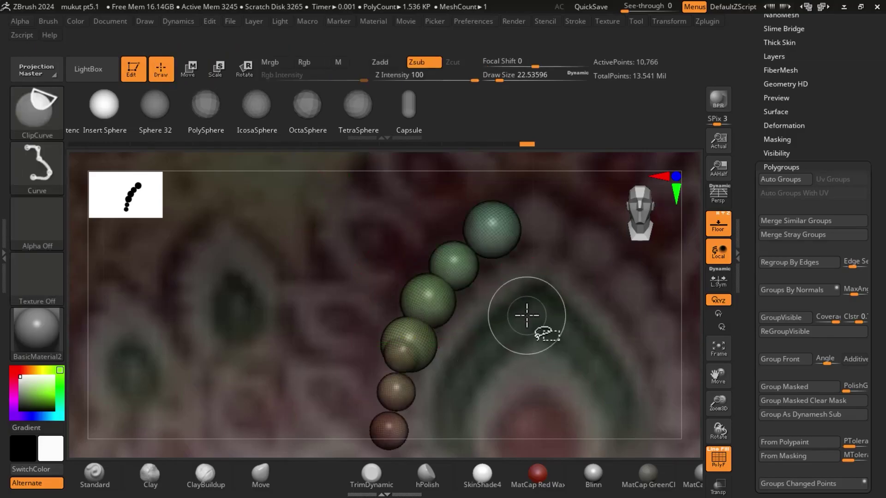
{"action": "left_click", "coordinate": [402, 356]}
{"action": "left_click", "coordinate": [189, 70]}
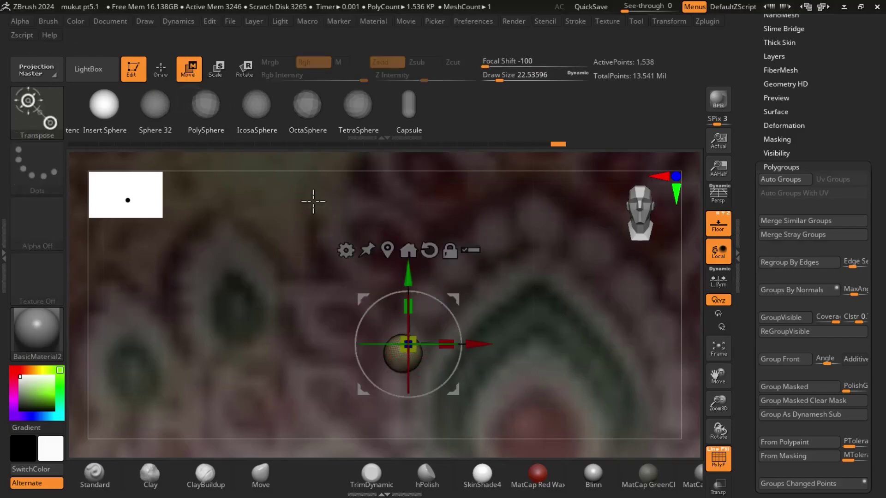
{"action": "left_click", "coordinate": [386, 250]}
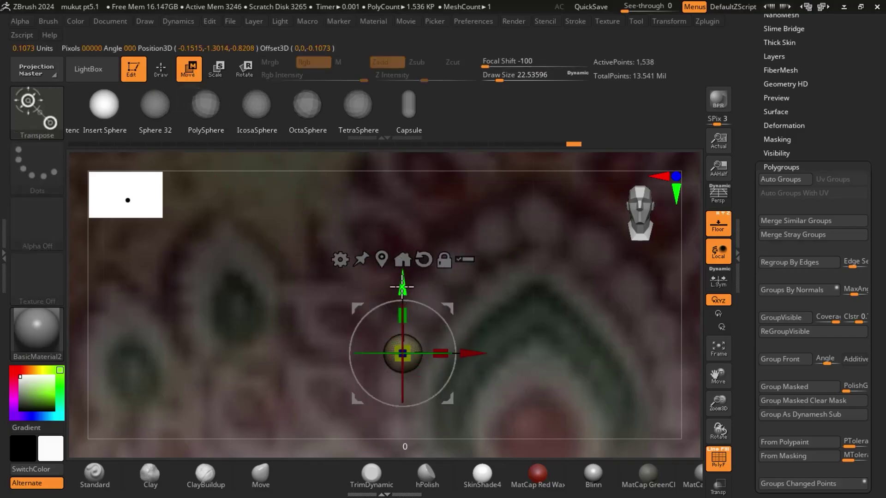
{"action": "left_click_drag", "start_coordinate": [402, 287], "coordinate": [402, 319]}
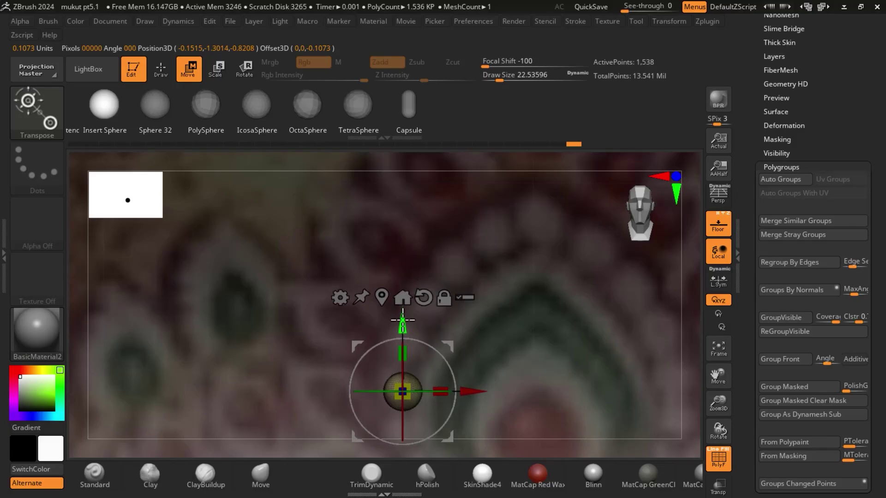
Step: Redraw the seven-bead chain curving up to the right, undoing an accidental change
{"action": "left_click_drag", "start_coordinate": [402, 392], "coordinate": [492, 226]}
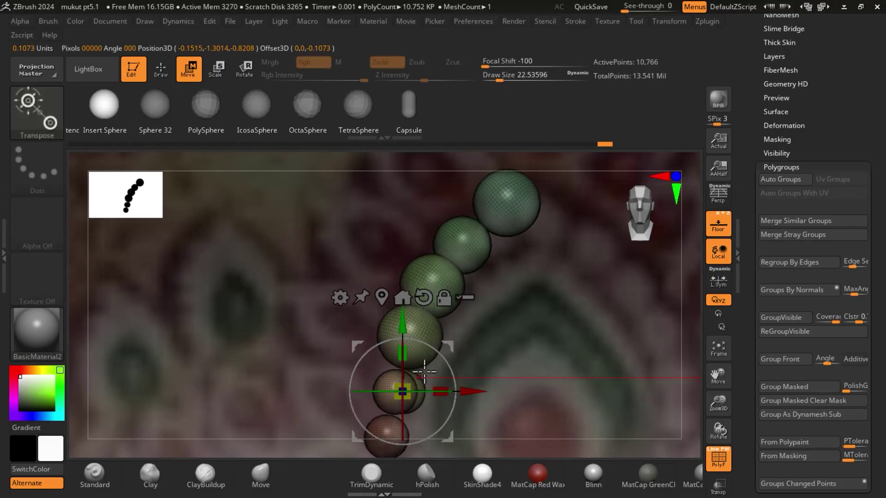
{"action": "key", "text": "ctrl"}
{"action": "key", "text": "ctrl+z"}
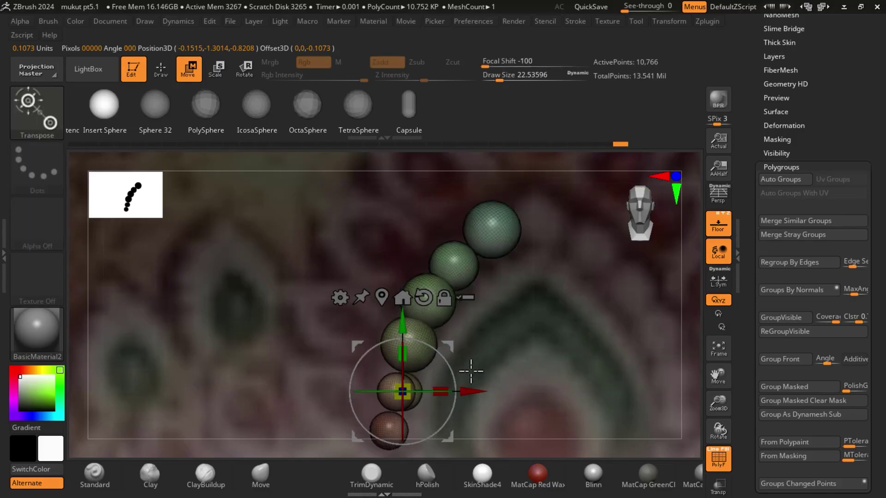
Step: Collapse the chain to the base bead and enlarge that bead
{"action": "left_click", "coordinate": [164, 65]}
{"action": "key", "text": "ctrl+z"}
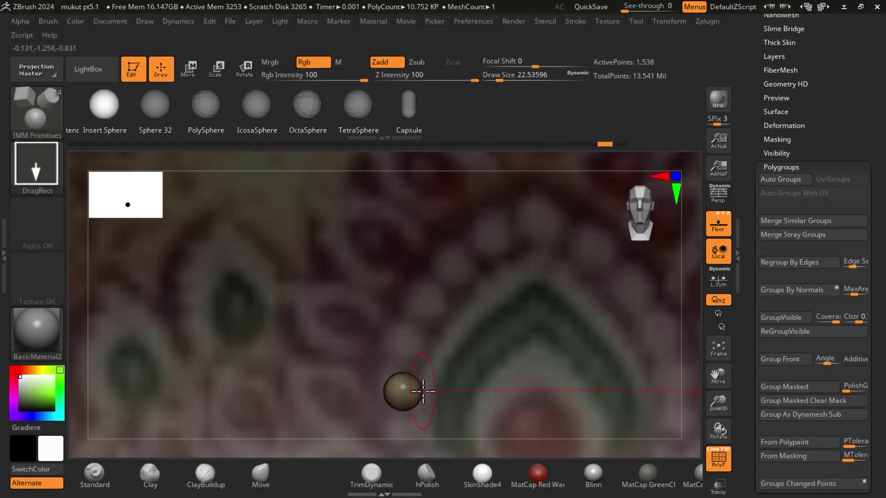
{"action": "left_click", "coordinate": [221, 74]}
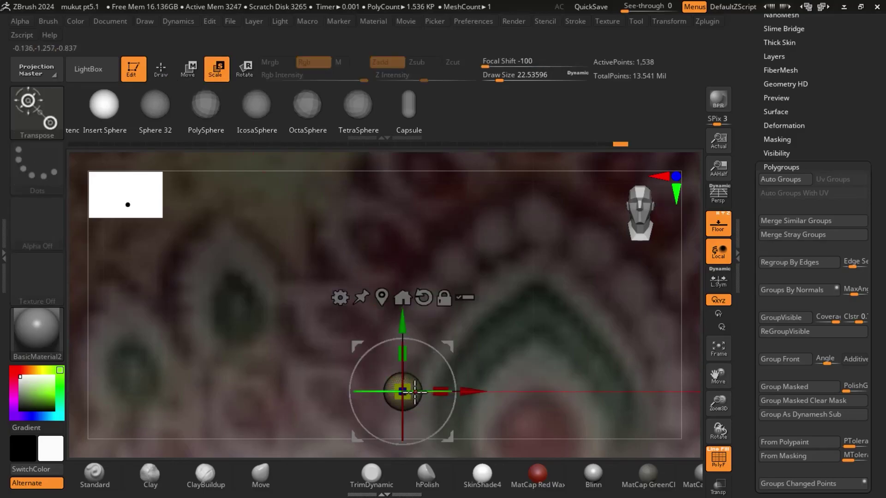
{"action": "left_click_drag", "start_coordinate": [409, 387], "coordinate": [472, 392]}
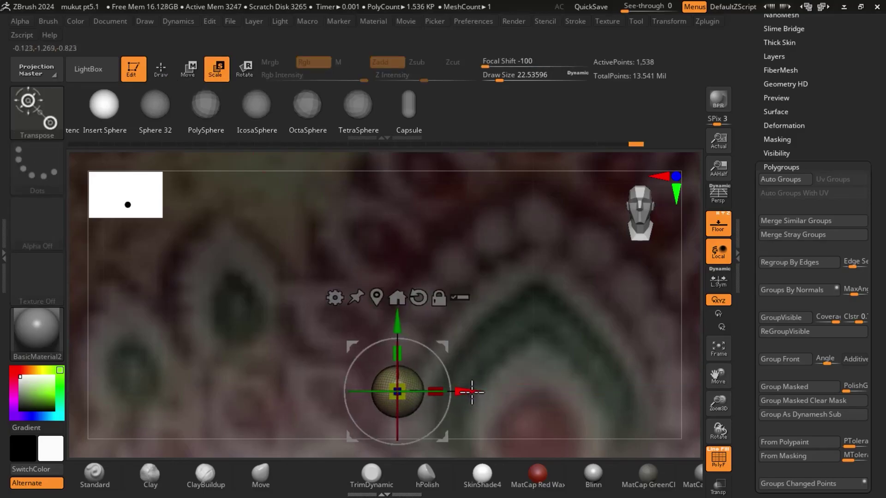
{"action": "left_click_drag", "start_coordinate": [474, 392], "coordinate": [475, 389]}
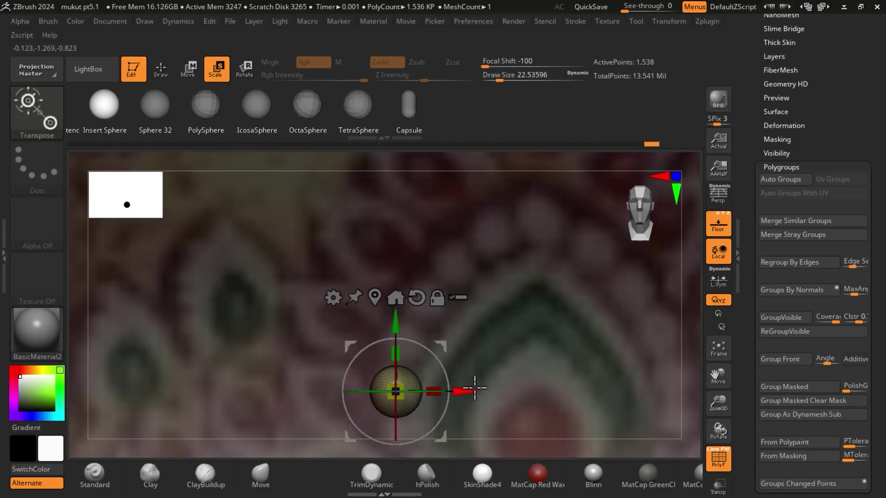
Step: Redraw the curved chain from the enlarged bead and scale it down to 0.9605
{"action": "left_click_drag", "start_coordinate": [395, 391], "coordinate": [492, 229]}
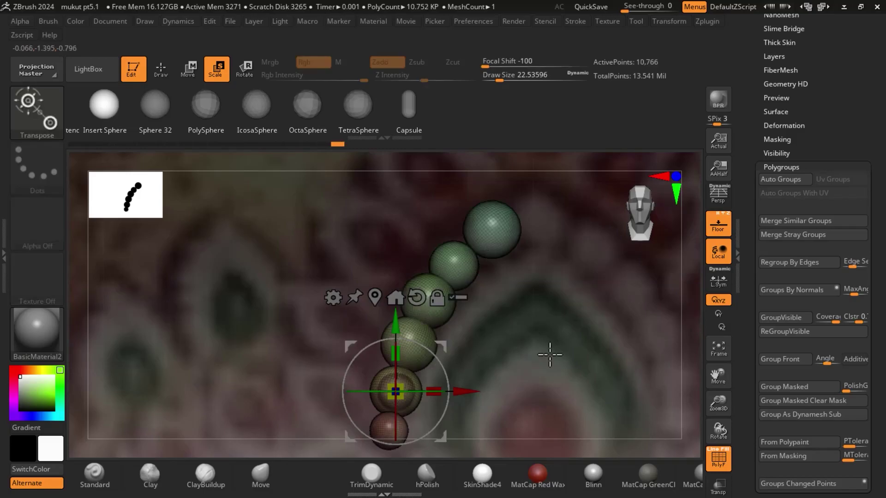
{"action": "left_click_drag", "start_coordinate": [547, 340], "coordinate": [560, 245], "text": "alt"}
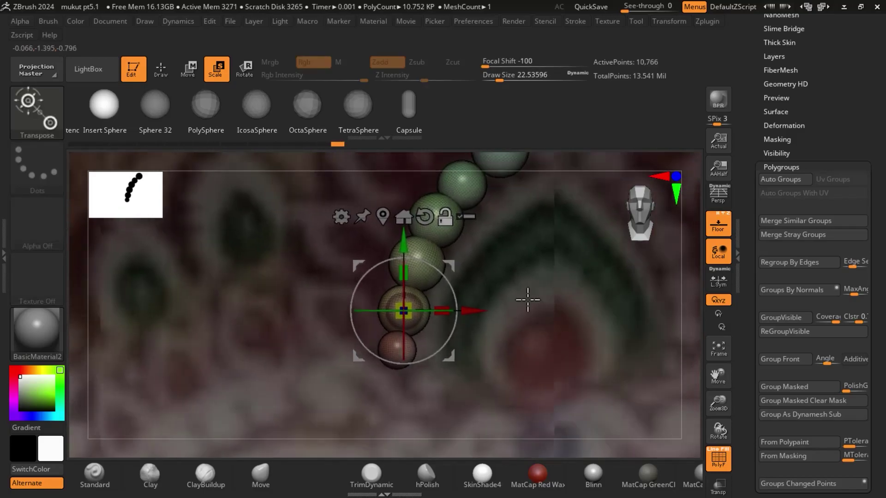
{"action": "mouse_move", "coordinate": [411, 306]}
{"action": "left_mouse_down"}
{"action": "mouse_move", "coordinate": [423, 302]}
{"action": "mouse_move", "coordinate": [418, 280]}
{"action": "left_mouse_up"}
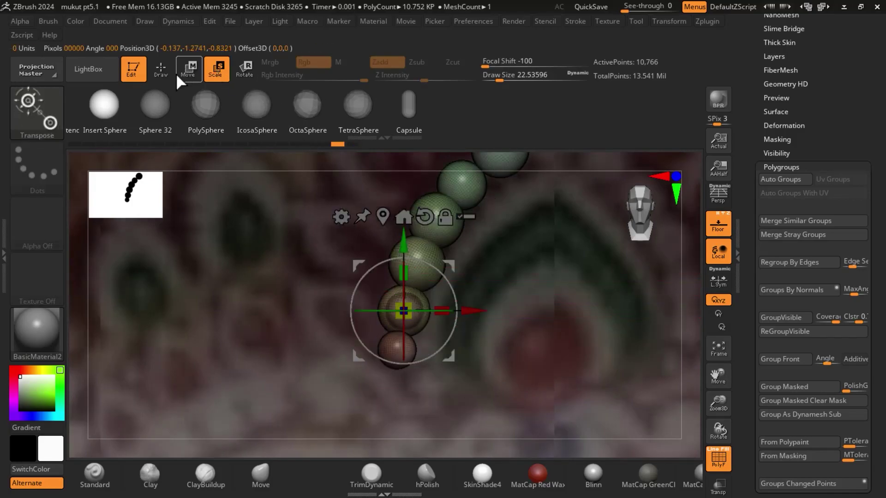
{"action": "key", "text": "q"}
{"action": "key", "text": "ctrl+shift"}
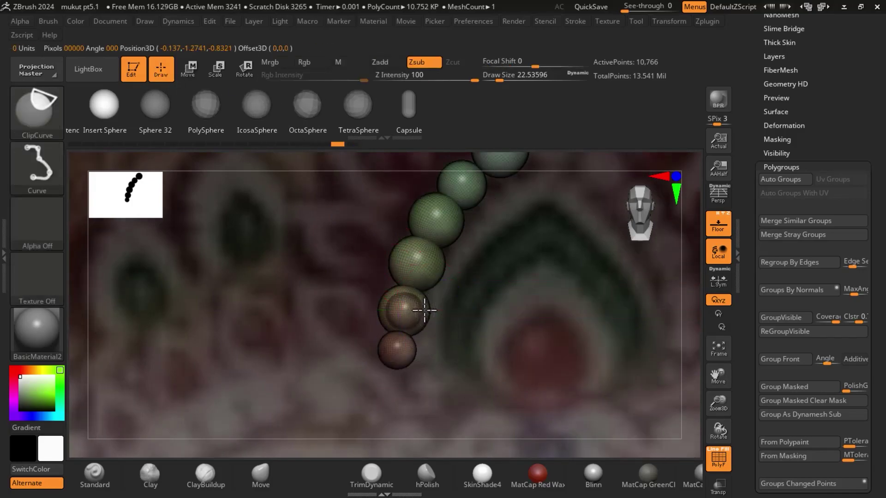
Step: Isolate the base bead, shrink it to 0.8052, and regenerate the curved chain
{"action": "left_click", "coordinate": [423, 310], "text": "ctrl+shift"}
{"action": "left_click", "coordinate": [228, 73]}
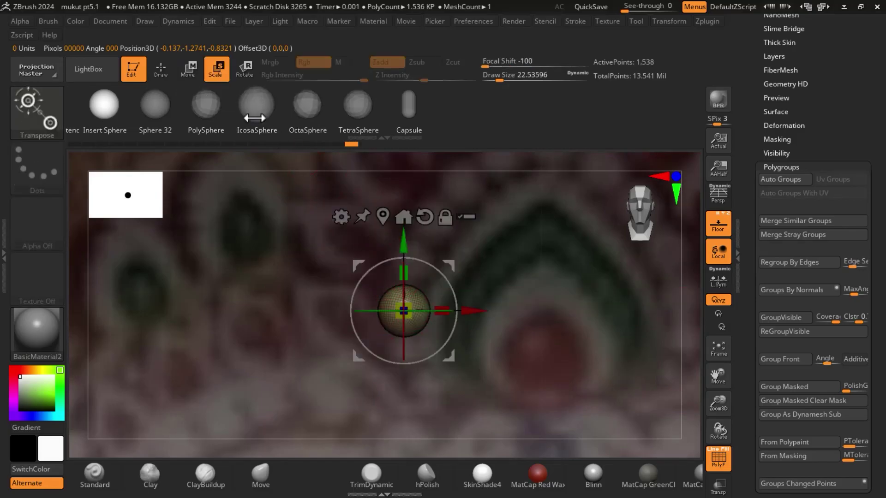
{"action": "left_click_drag", "start_coordinate": [412, 307], "coordinate": [408, 312]}
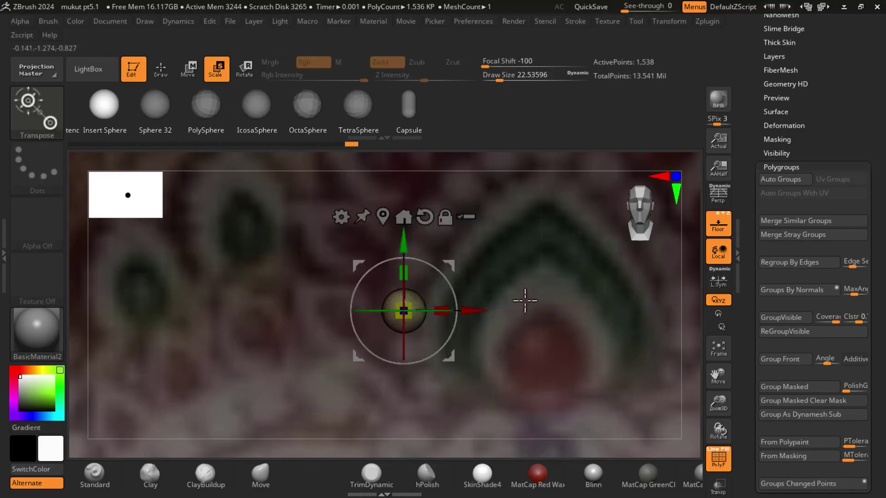
{"action": "left_click", "coordinate": [257, 130]}
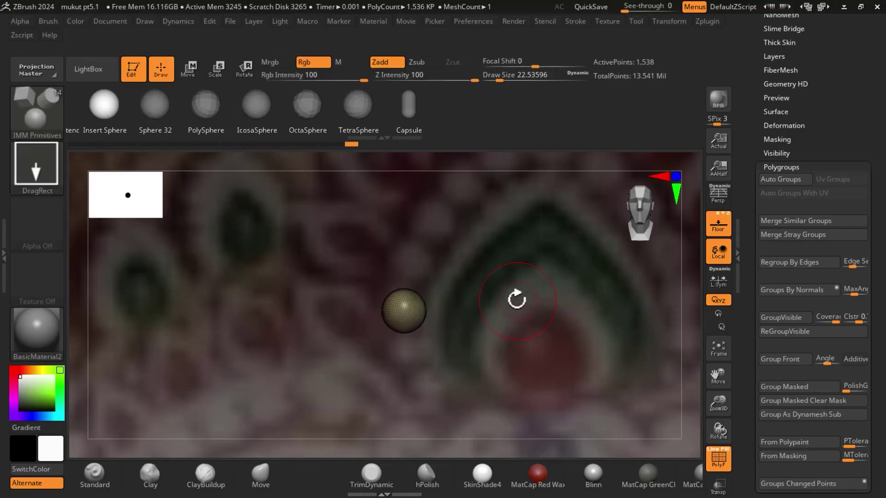
{"action": "left_click_drag", "start_coordinate": [397, 350], "coordinate": [503, 157]}
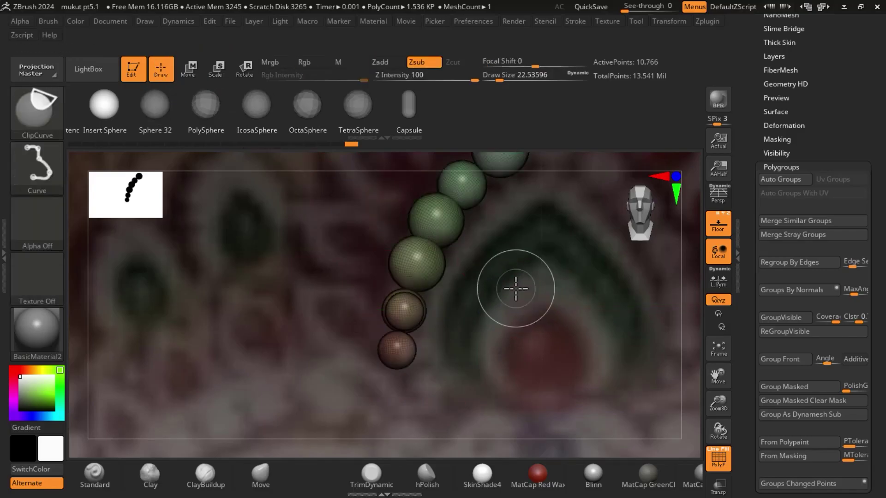
Step: Move the base bead lower and slightly right, enlarge it a touch, and regenerate the chain
{"action": "left_click", "coordinate": [405, 309], "text": "ctrl+shift"}
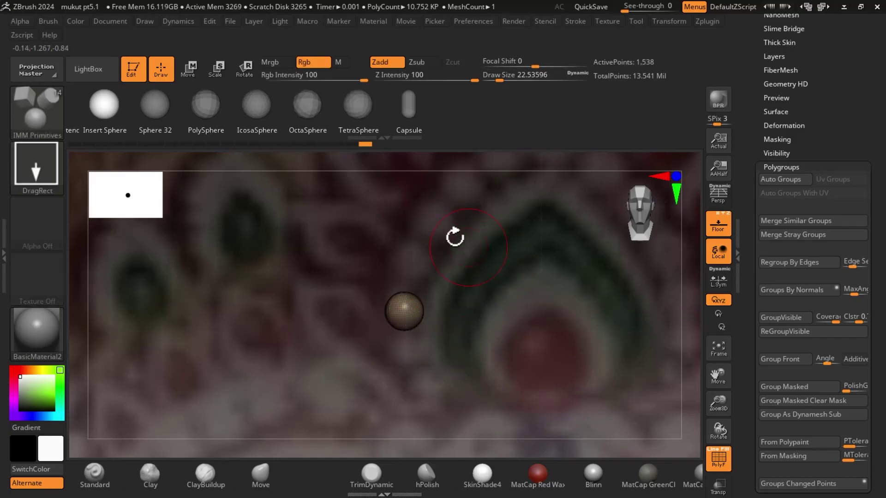
{"action": "left_click", "coordinate": [187, 64]}
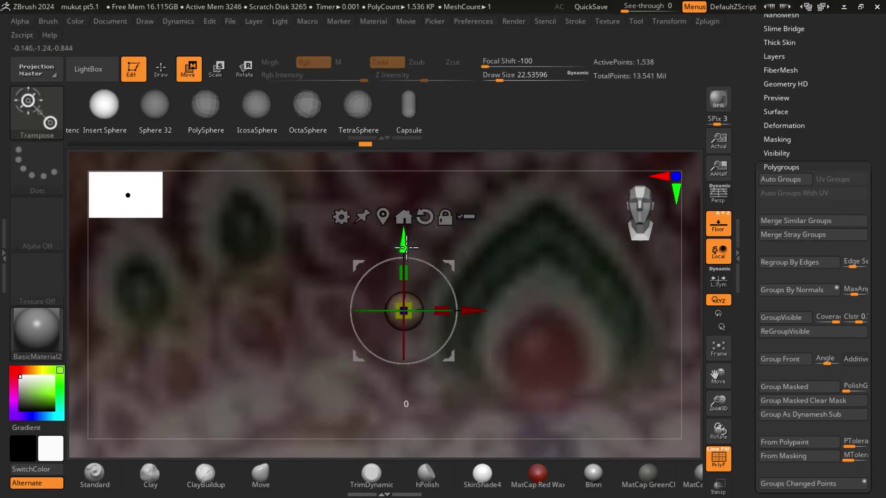
{"action": "mouse_move", "coordinate": [406, 248]}
{"action": "left_mouse_down"}
{"action": "mouse_move", "coordinate": [426, 348]}
{"action": "mouse_move", "coordinate": [499, 371]}
{"action": "left_mouse_up"}
{"action": "left_click_drag", "start_coordinate": [478, 408], "coordinate": [506, 396]}
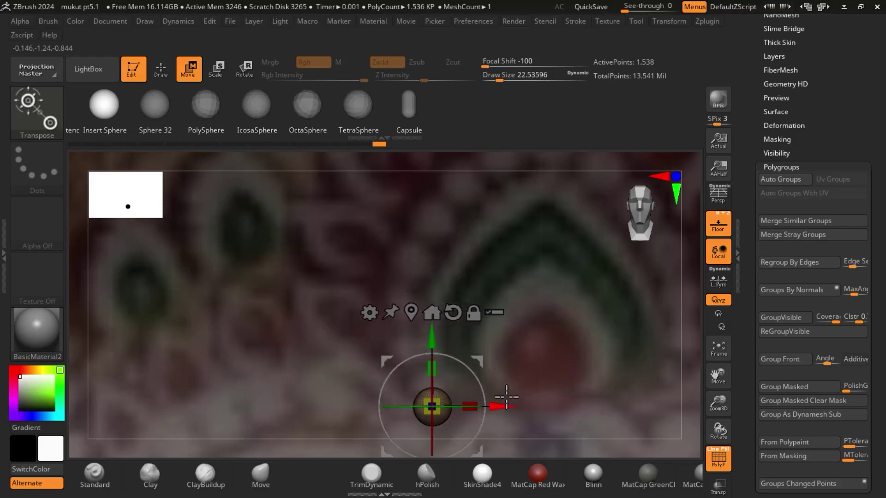
{"action": "left_click_drag", "start_coordinate": [432, 343], "coordinate": [434, 325]}
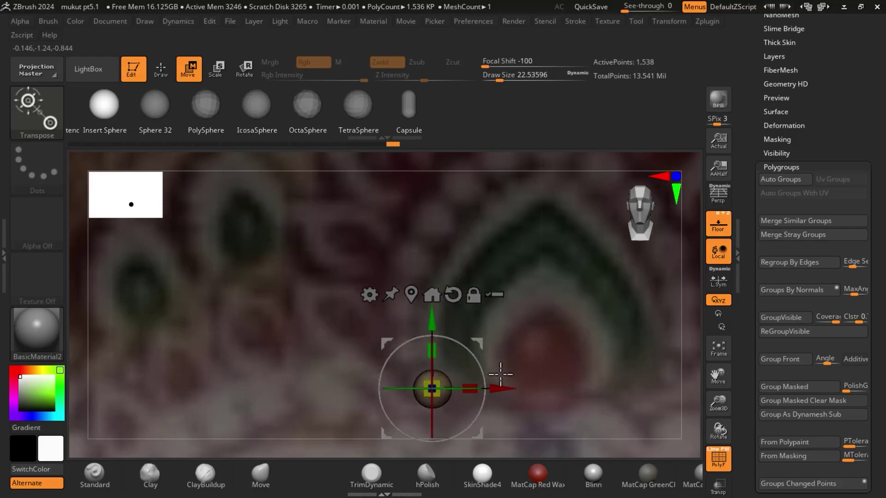
{"action": "left_click_drag", "start_coordinate": [501, 388], "coordinate": [497, 389]}
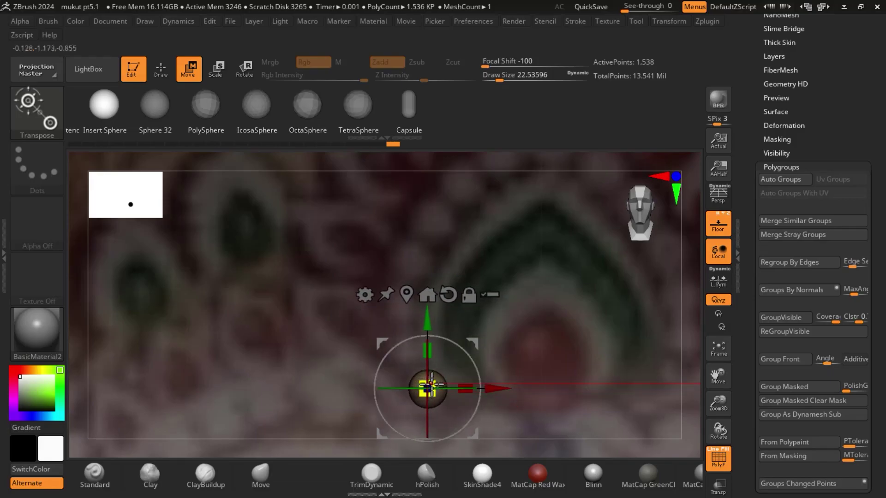
{"action": "left_click_drag", "start_coordinate": [432, 381], "coordinate": [435, 381]}
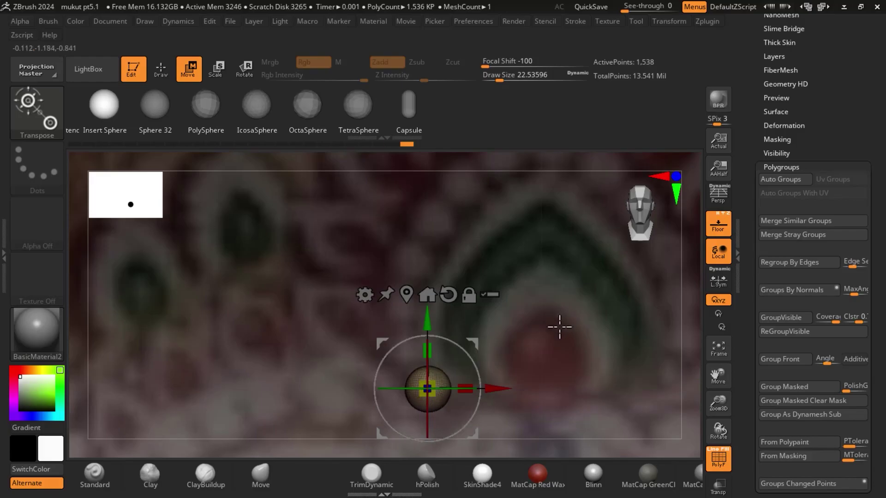
{"action": "left_click_drag", "start_coordinate": [396, 348], "coordinate": [505, 159]}
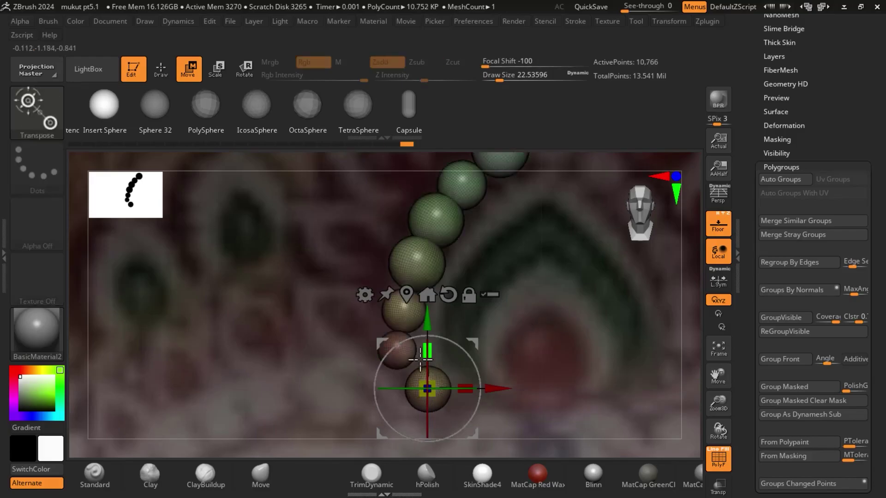
Step: Collapse the chain to the base bead and shift it slightly right
{"action": "key", "text": "q"}
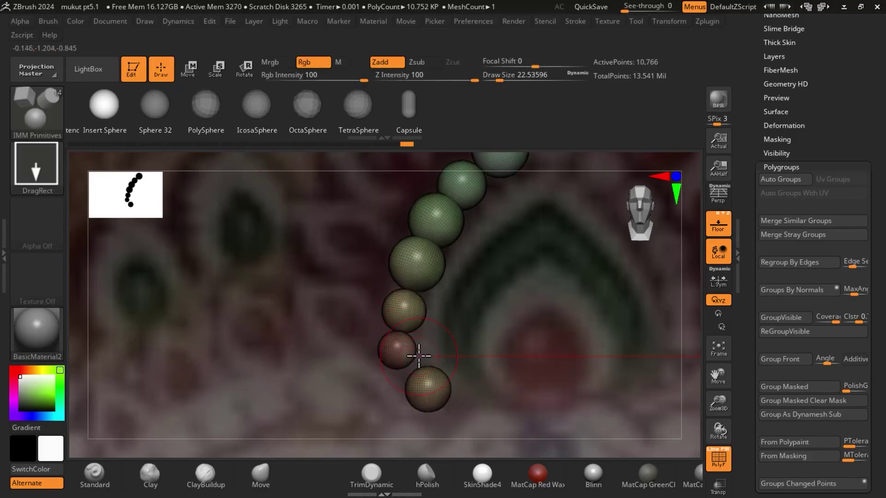
{"action": "key", "text": "ctrl+z"}
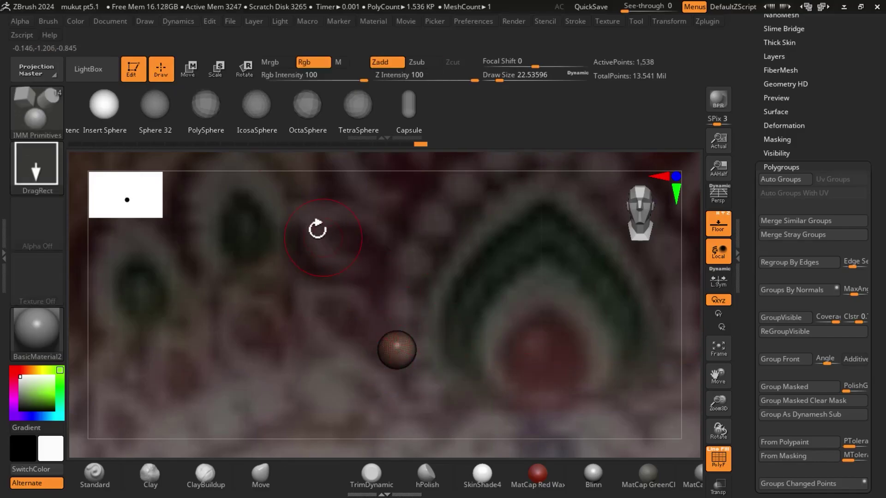
{"action": "left_click", "coordinate": [196, 68]}
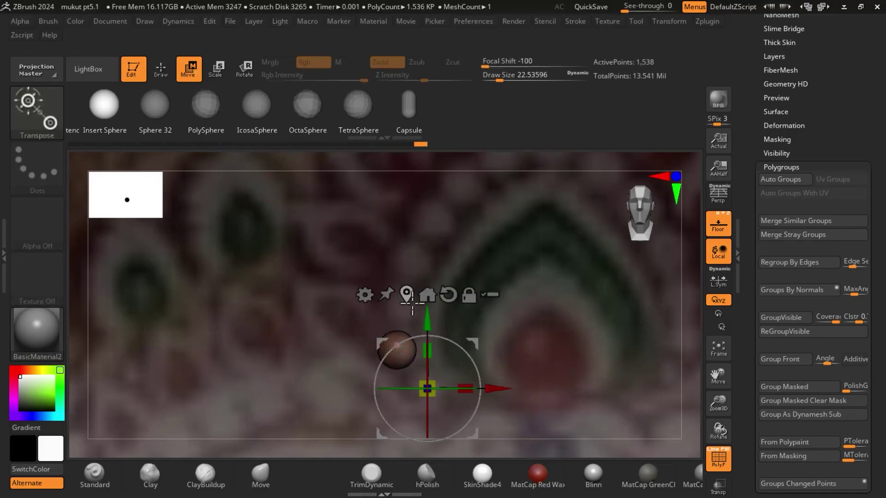
{"action": "left_click", "coordinate": [426, 295]}
{"action": "left_click_drag", "start_coordinate": [473, 350], "coordinate": [481, 351]}
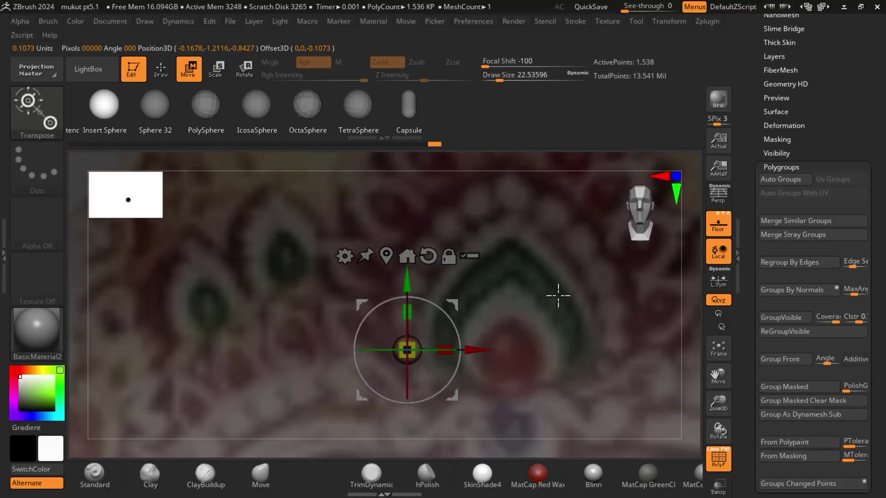
{"action": "mouse_move", "coordinate": [572, 323]}
{"action": "left_mouse_down", "text": "alt"}
{"action": "mouse_move", "coordinate": [544, 300]}
{"action": "mouse_move", "coordinate": [532, 306]}
{"action": "left_mouse_up", "text": "alt"}
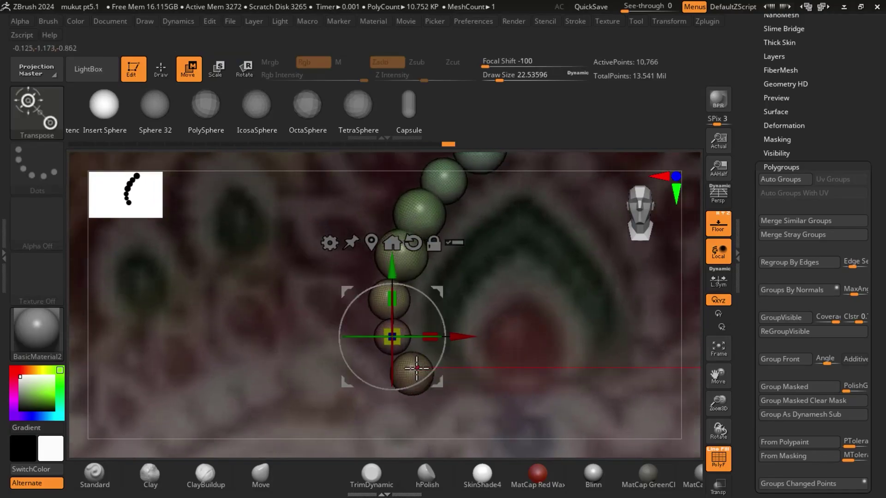
Step: Reset the transform handle and undo the curved bead chain insert
{"action": "left_click", "coordinate": [413, 369]}
{"action": "key", "text": "ctrl+z"}
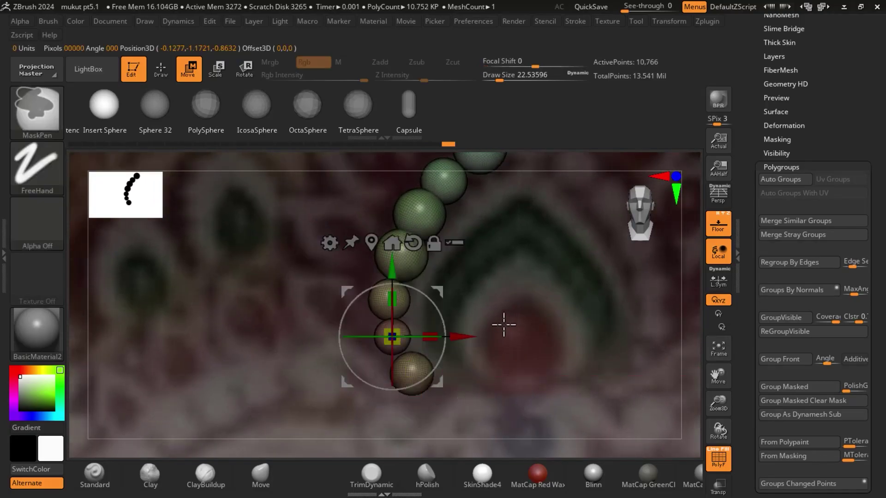
{"action": "left_click", "coordinate": [159, 70]}
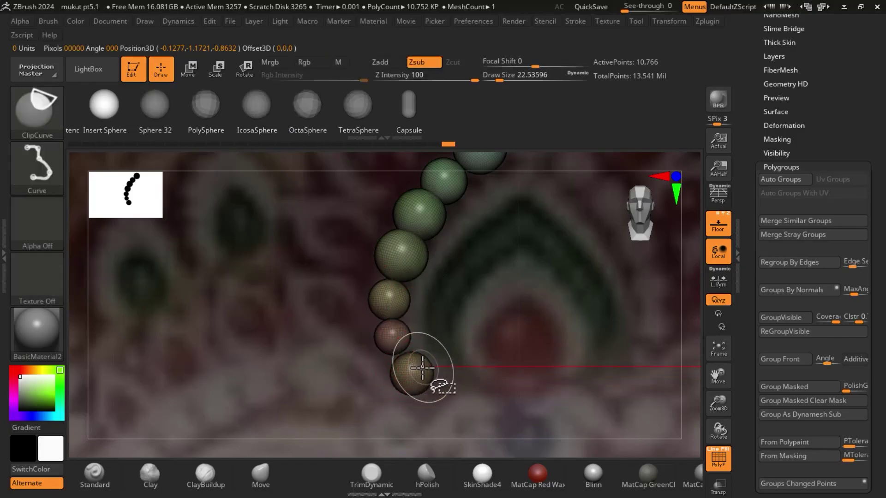
{"action": "key", "text": "ctrl+z"}
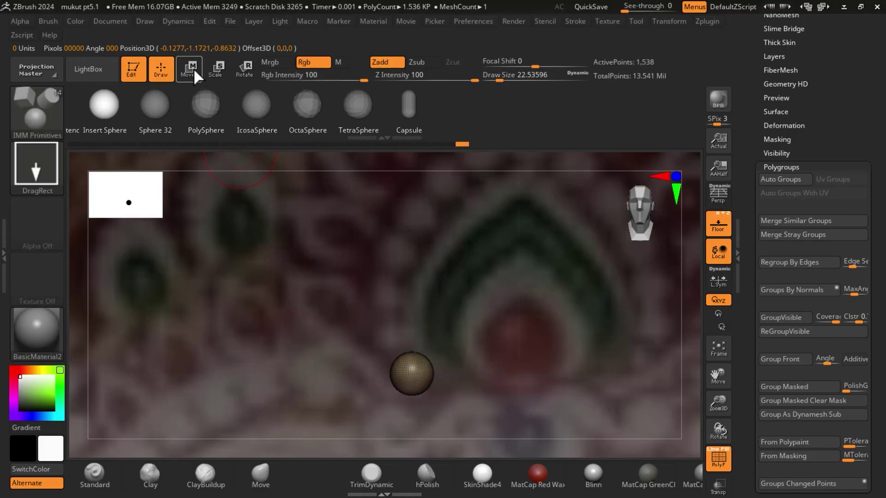
{"action": "left_click", "coordinate": [189, 70]}
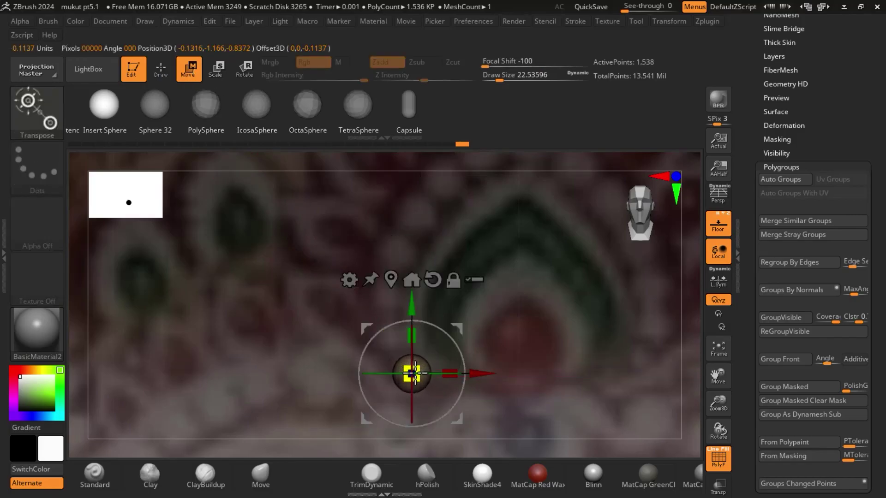
{"action": "left_click", "coordinate": [159, 68]}
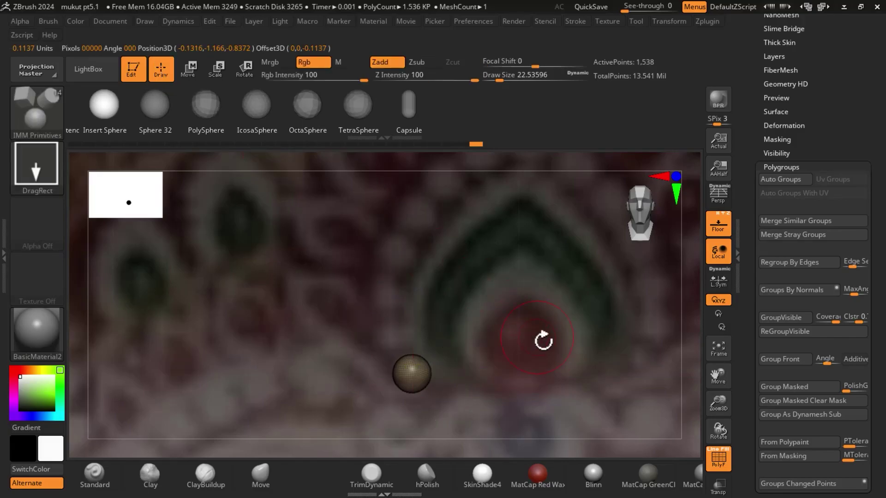
{"action": "key", "text": "ctrl+shift"}
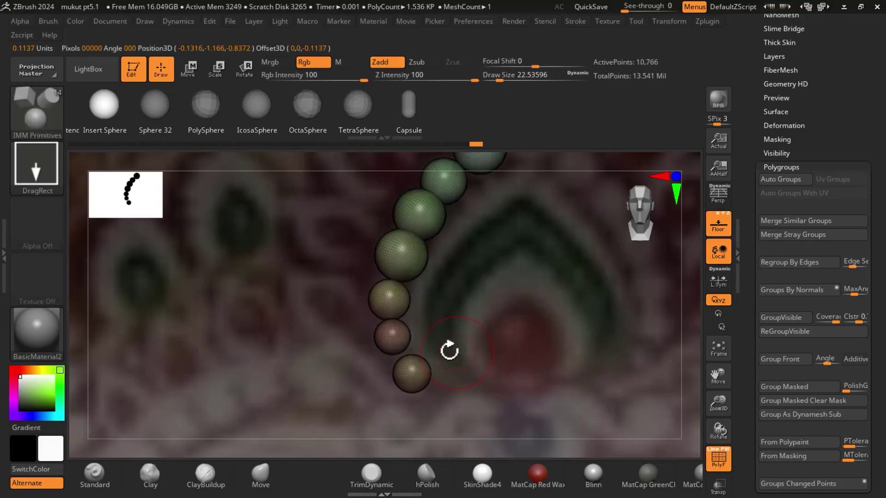
{"action": "key", "text": "ctrl+shift"}
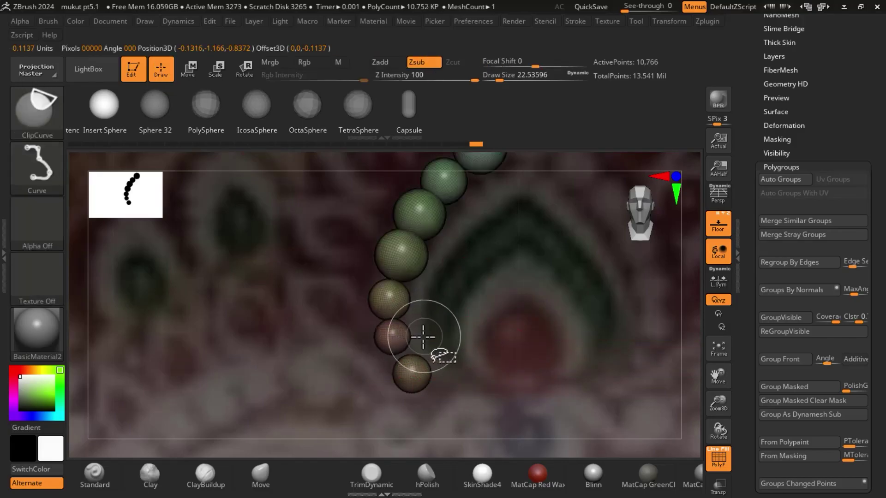
{"action": "left_click", "coordinate": [401, 336], "text": "ctrl+shift"}
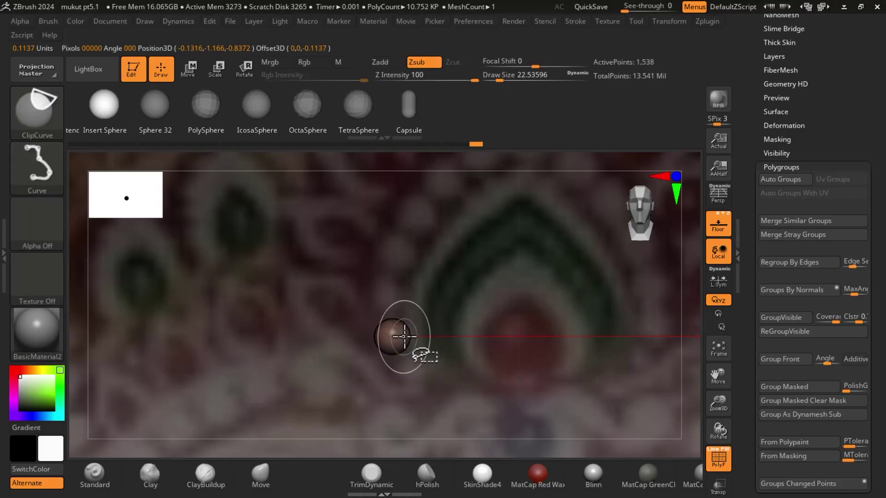
{"action": "left_click", "coordinate": [189, 69]}
{"action": "left_click", "coordinate": [412, 280]}
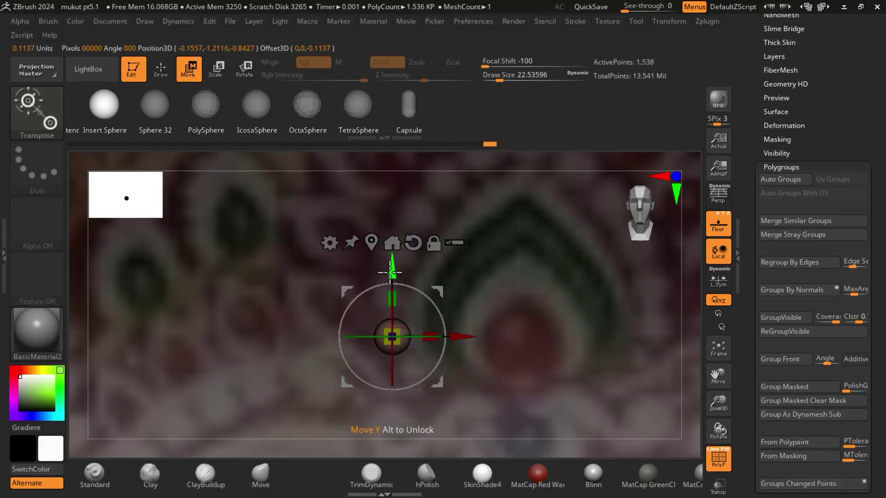
{"action": "key", "text": "ctrl"}
{"action": "left_click", "coordinate": [499, 291], "text": "ctrl+shift"}
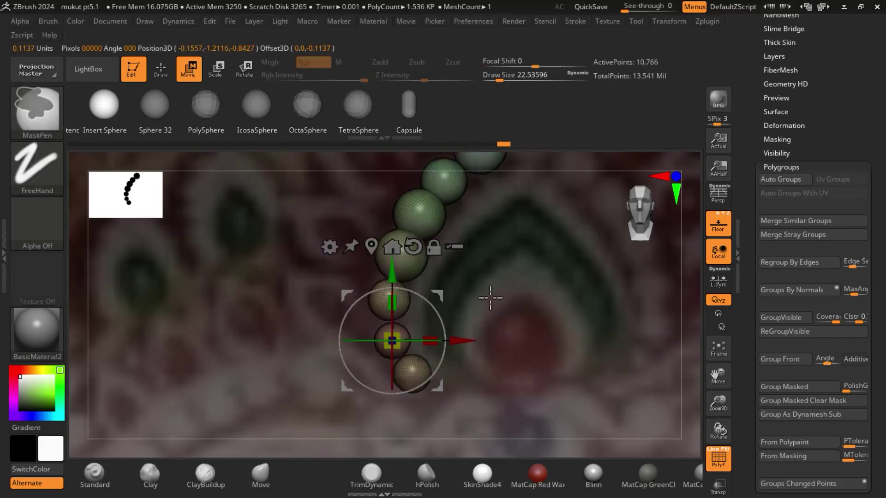
{"action": "left_click_drag", "start_coordinate": [392, 280], "coordinate": [411, 302]}
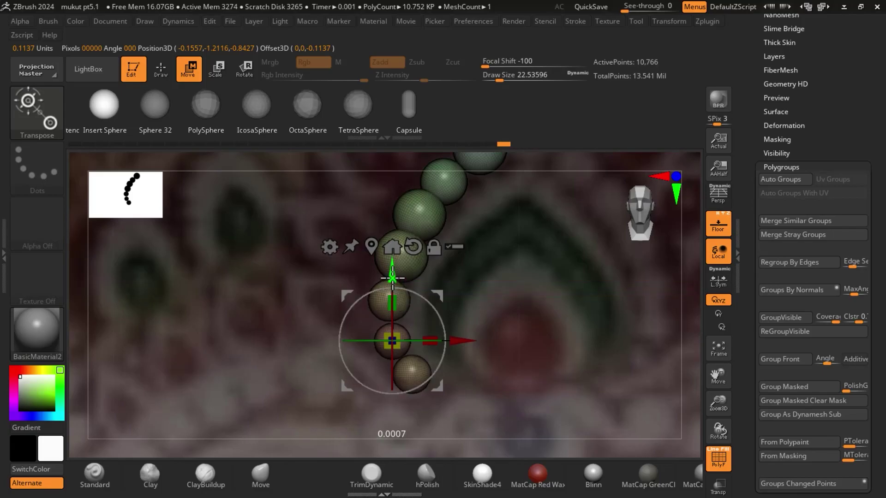
{"action": "key", "text": "q"}
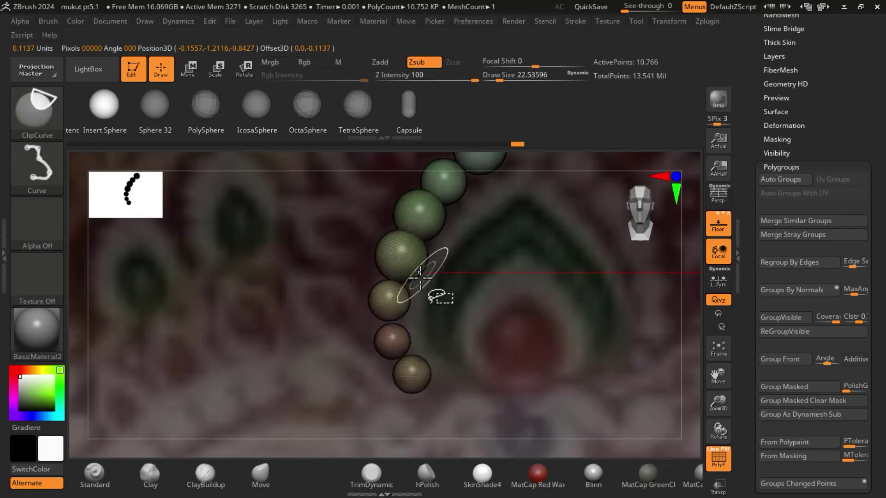
{"action": "left_click", "coordinate": [404, 296], "text": "ctrl+shift"}
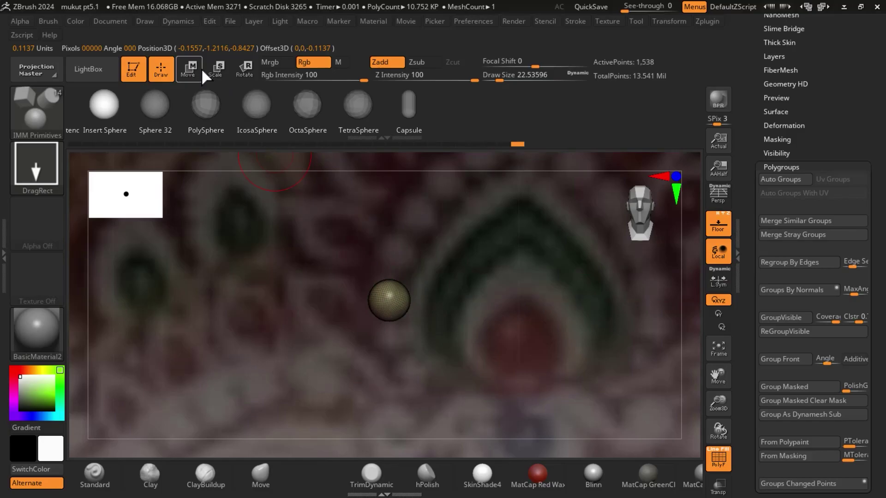
{"action": "left_click", "coordinate": [216, 70]}
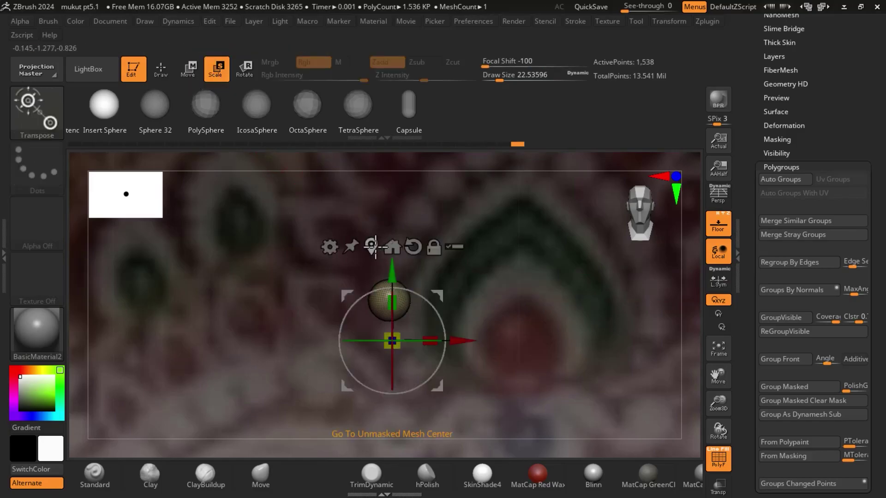
{"action": "left_click", "coordinate": [389, 247]}
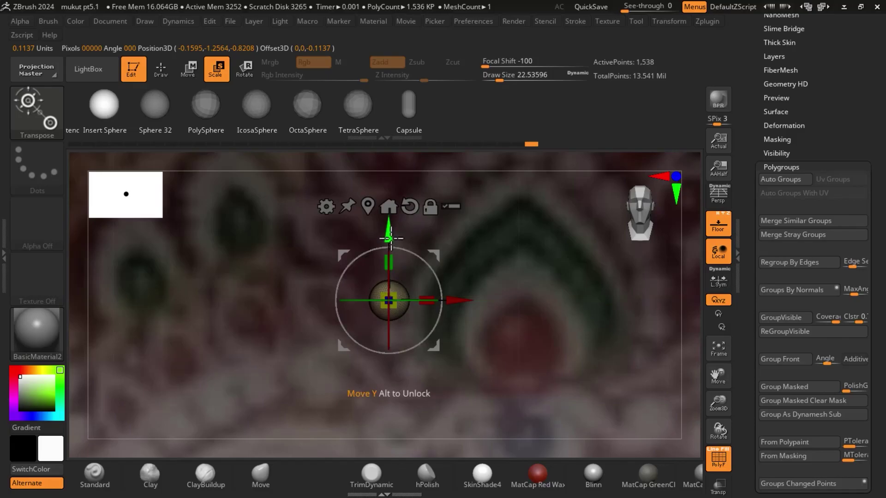
{"action": "left_click_drag", "start_coordinate": [508, 263], "coordinate": [499, 272]}
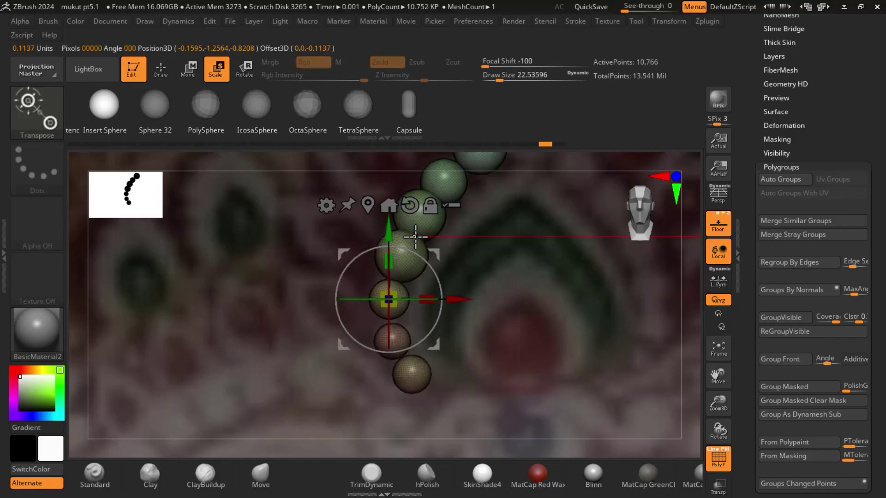
{"action": "left_click", "coordinate": [405, 293]}
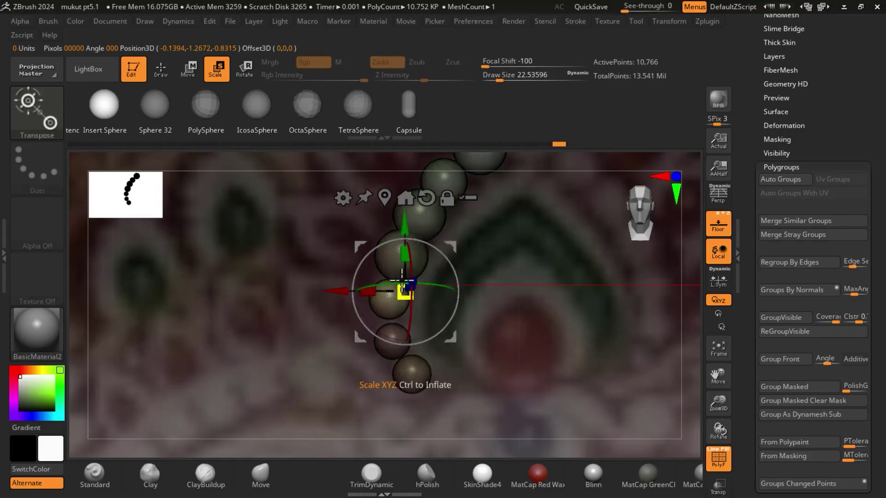
{"action": "left_click_drag", "start_coordinate": [356, 275], "coordinate": [267, 155]}
{"action": "left_click", "coordinate": [161, 69]}
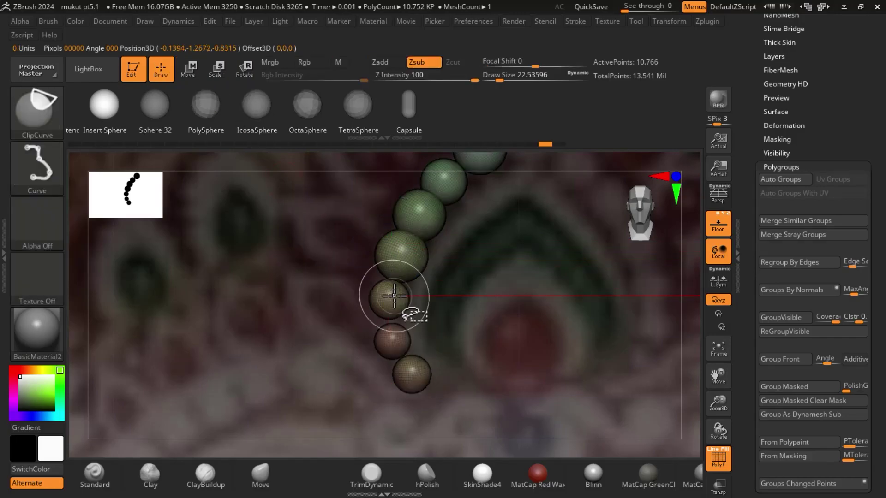
{"action": "left_click", "coordinate": [389, 299]}
{"action": "left_click", "coordinate": [189, 69]}
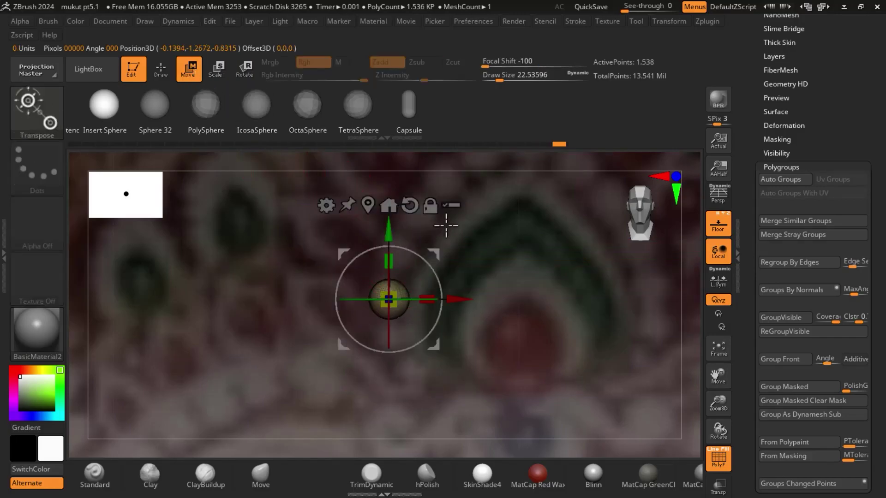
{"action": "left_click_drag", "start_coordinate": [389, 233], "coordinate": [389, 241]}
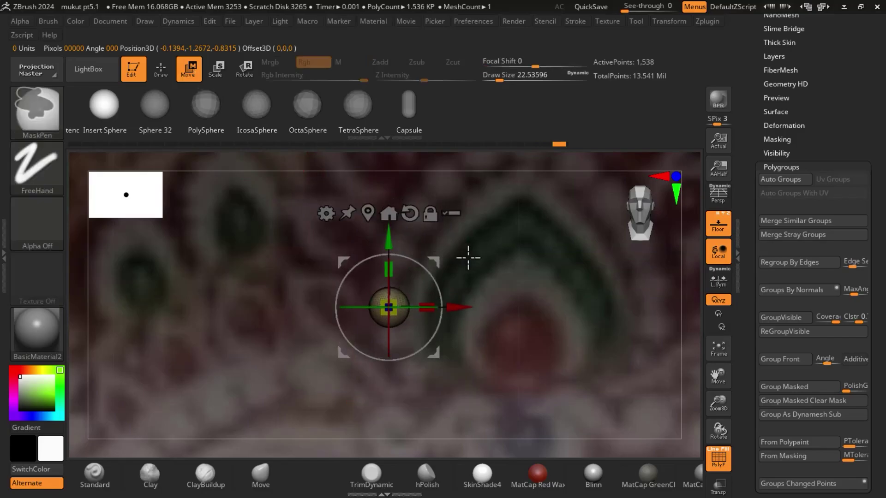
{"action": "key", "text": "ctrl+shift+z"}
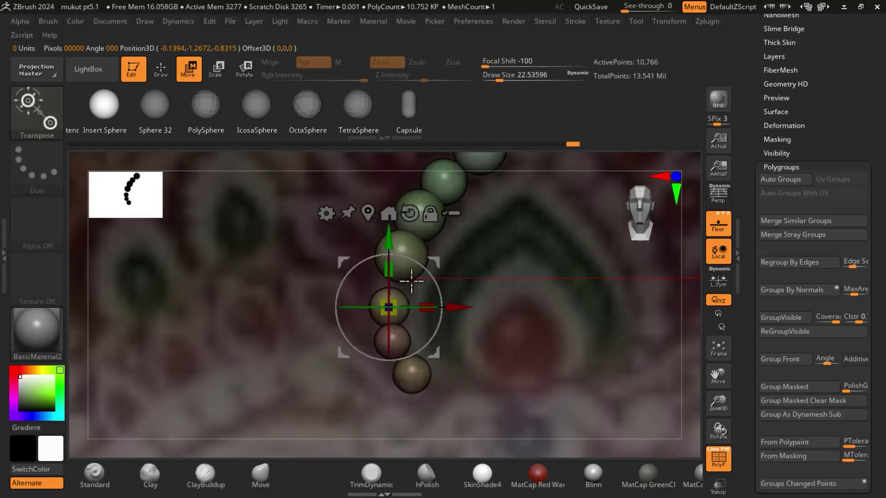
{"action": "left_click", "coordinate": [404, 295]}
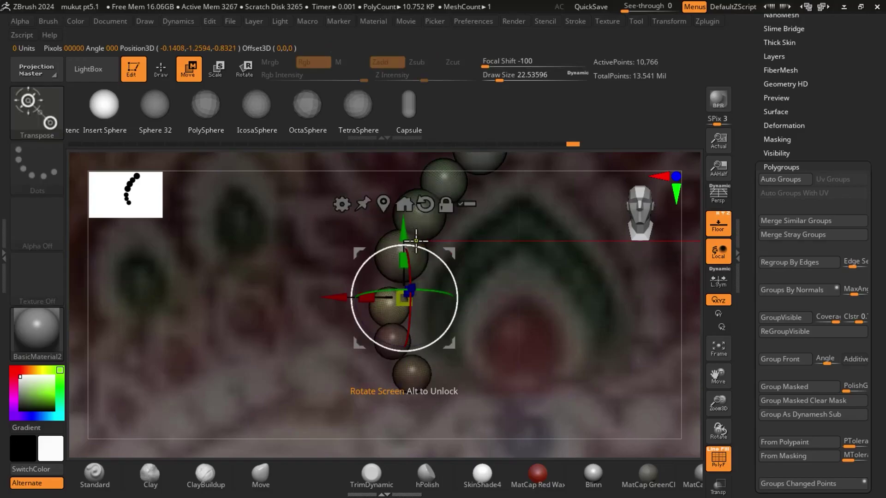
{"action": "left_click", "coordinate": [212, 111]}
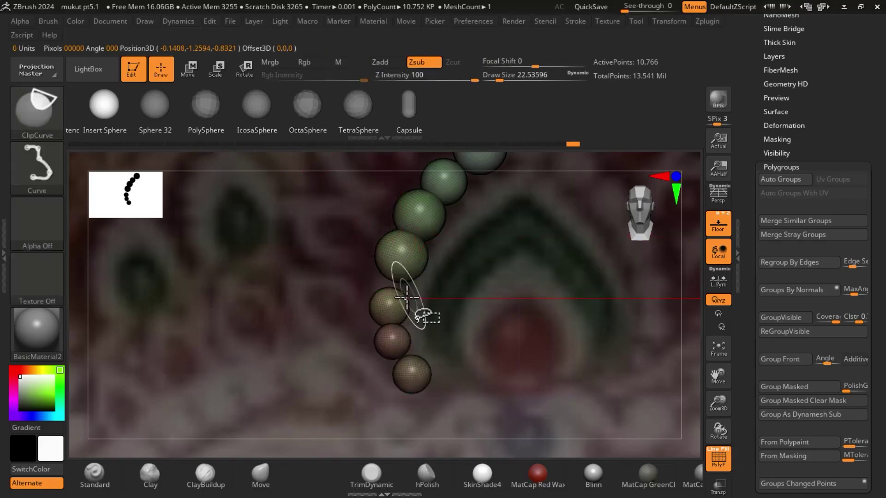
{"action": "key", "text": "ctrl+z"}
{"action": "key", "text": "w"}
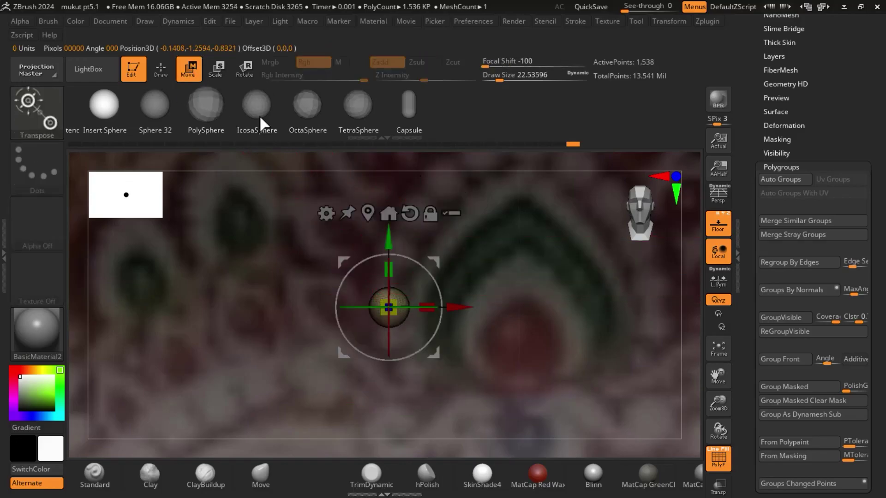
{"action": "left_click_drag", "start_coordinate": [389, 227], "coordinate": [389, 236]}
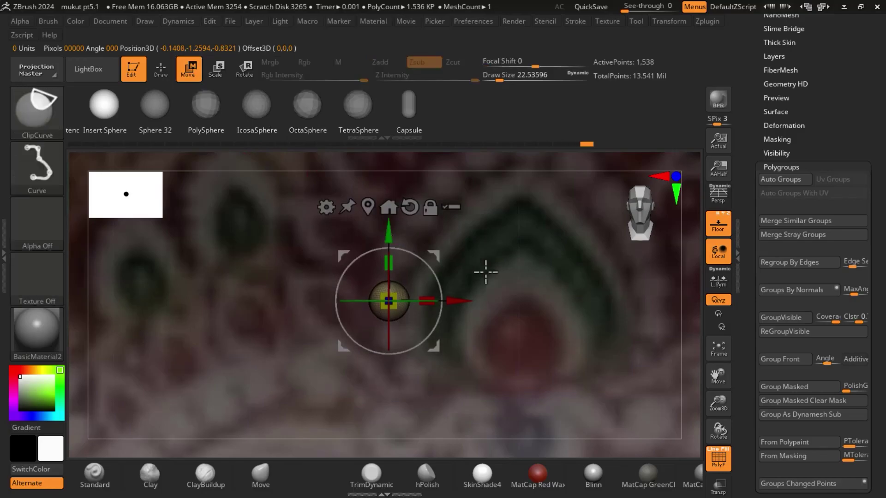
{"action": "key", "text": "ctrl+shift+z"}
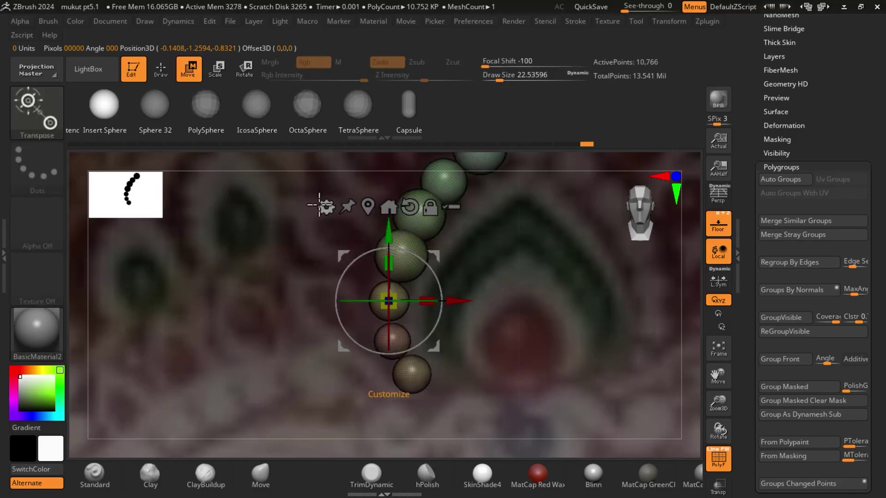
{"action": "key", "text": "q"}
{"action": "key", "text": "ctrl+shift"}
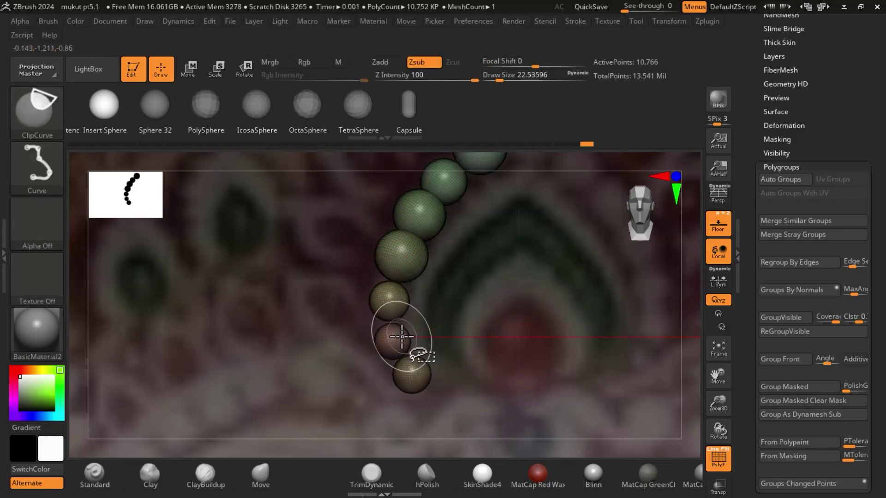
Step: Isolate one bead, scale it down slightly, and reveal the rest of the chain
{"action": "key", "text": "ctrl+z"}
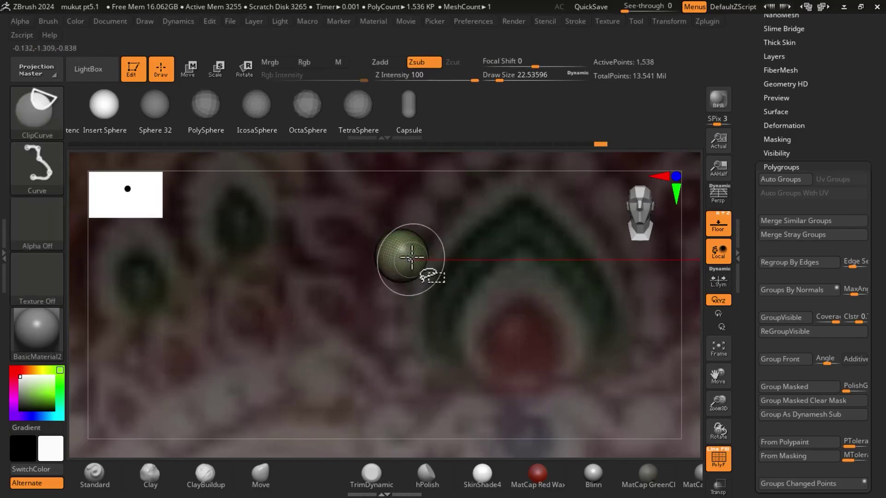
{"action": "left_click", "coordinate": [216, 71]}
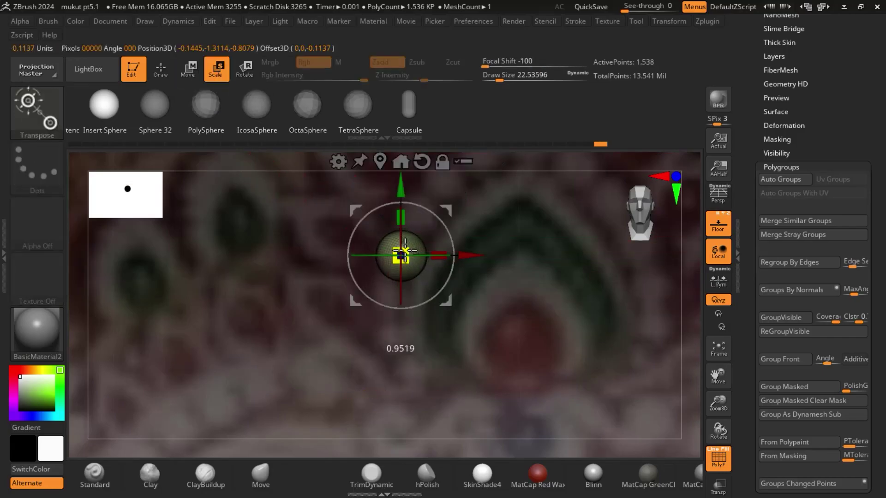
{"action": "left_click_drag", "start_coordinate": [468, 255], "coordinate": [466, 255]}
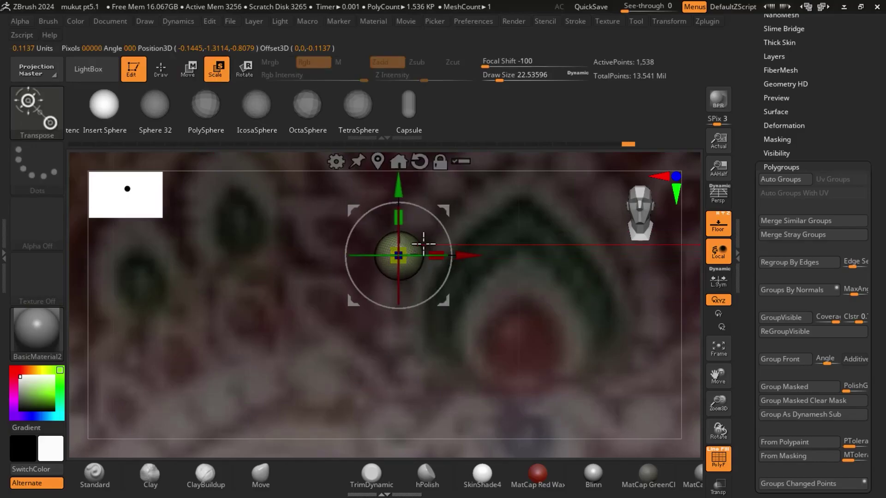
{"action": "key", "text": "ctrl+1"}
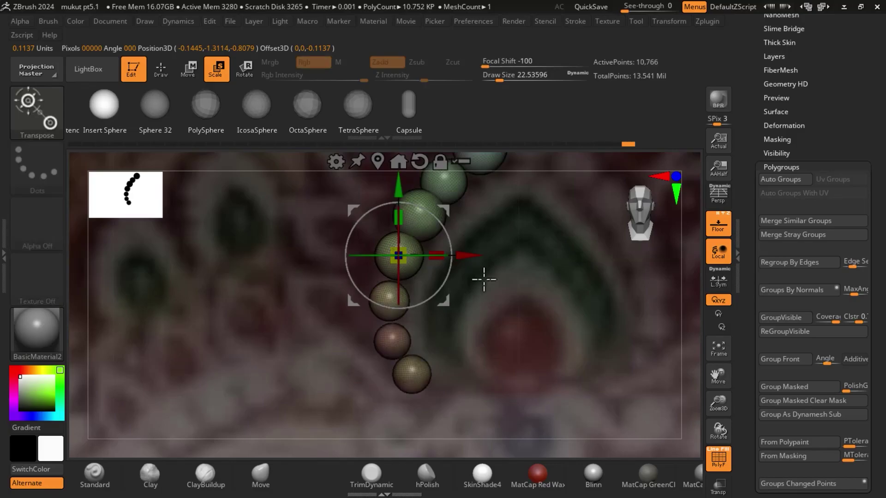
{"action": "left_click_drag", "start_coordinate": [545, 262], "coordinate": [545, 317], "text": "alt"}
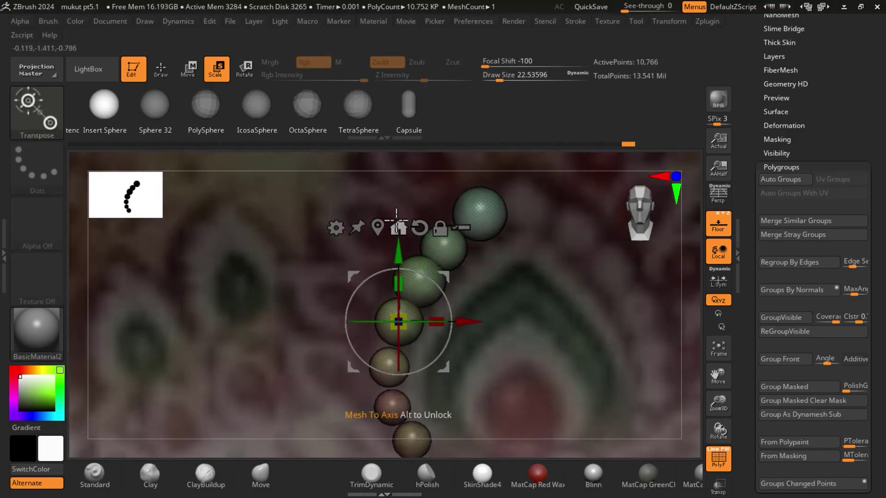
{"action": "left_click", "coordinate": [161, 69]}
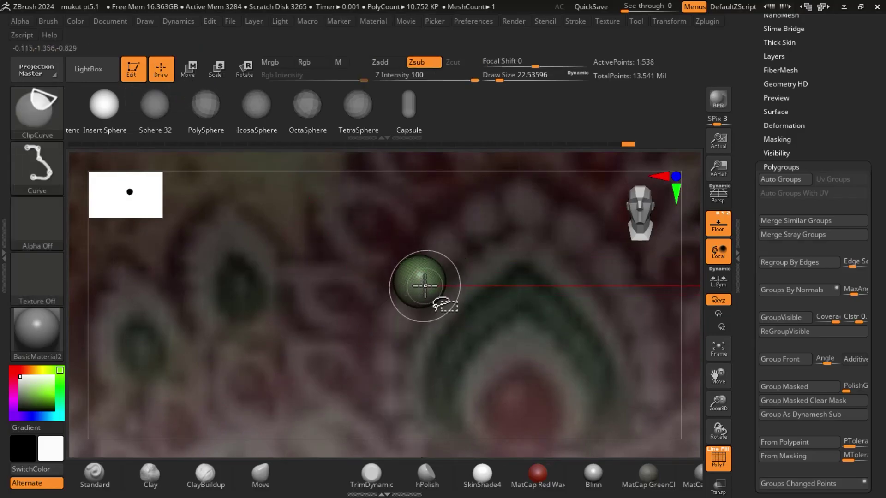
Step: Isolate and resize another bead, then show all the beads again
{"action": "key", "text": "ctrl+z"}
{"action": "left_click", "coordinate": [226, 67]}
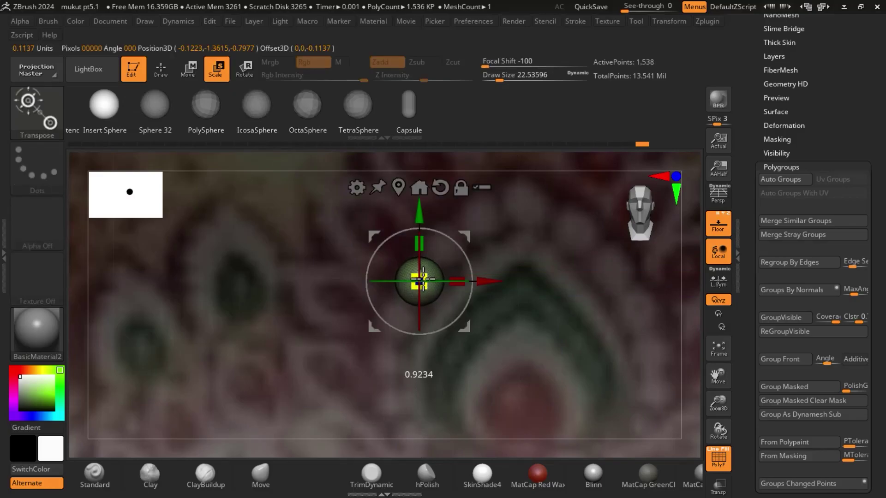
{"action": "left_click_drag", "start_coordinate": [490, 281], "coordinate": [483, 280]}
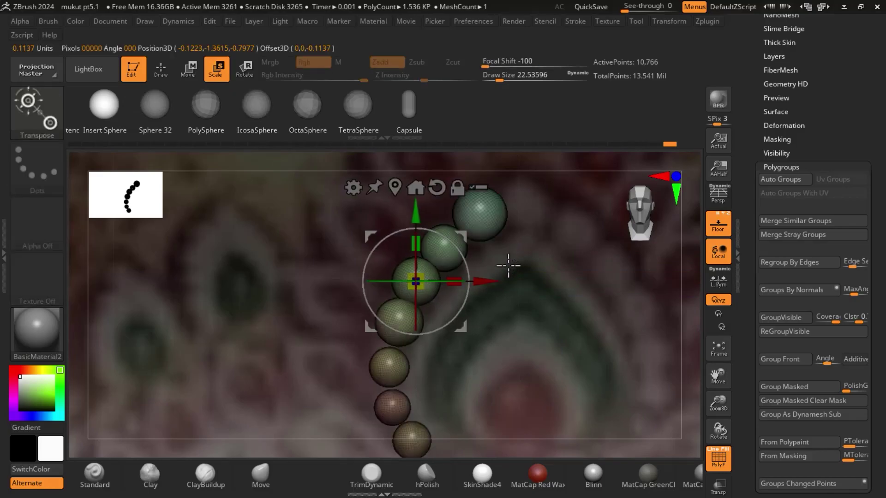
{"action": "left_click", "coordinate": [169, 68]}
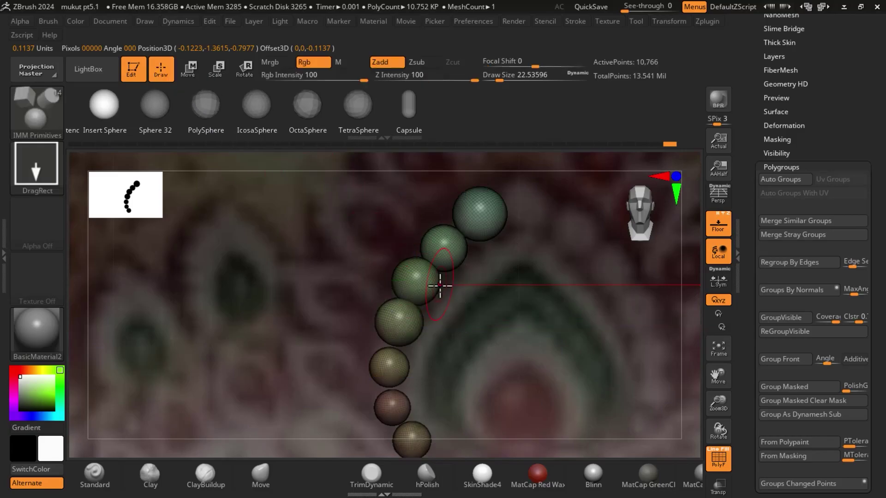
{"action": "key", "text": "ctrl+z"}
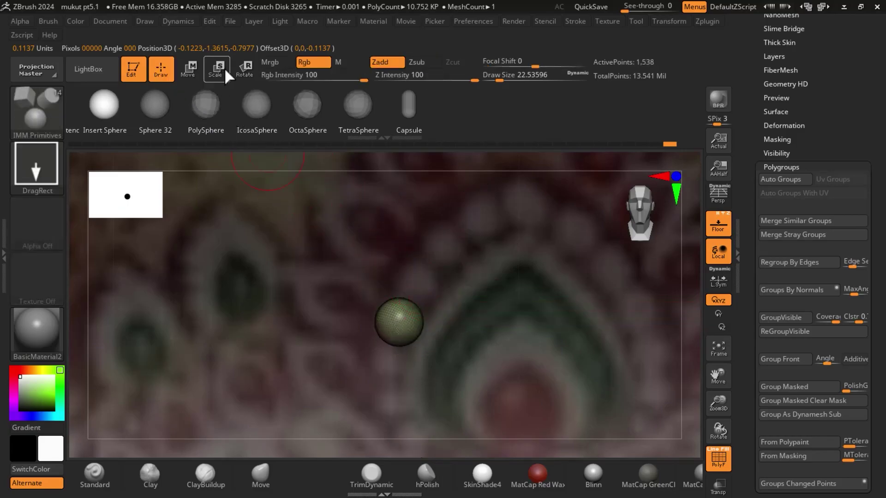
{"action": "left_click", "coordinate": [217, 69]}
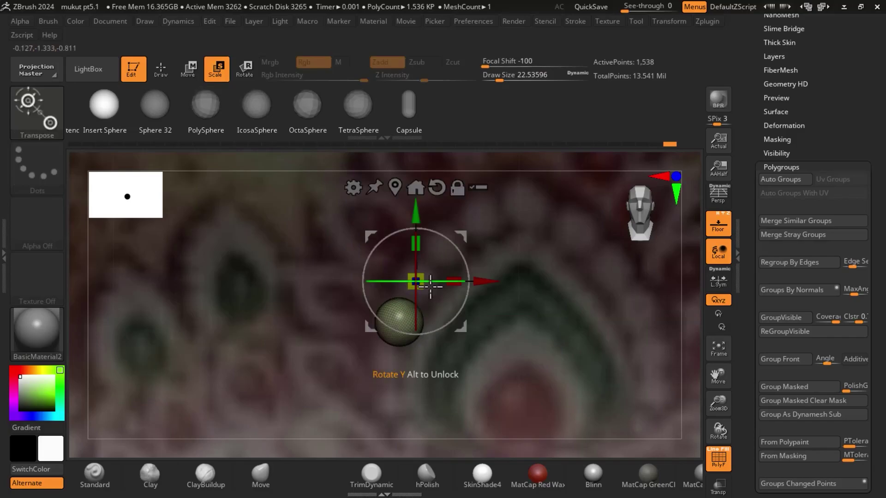
{"action": "left_click", "coordinate": [415, 187]}
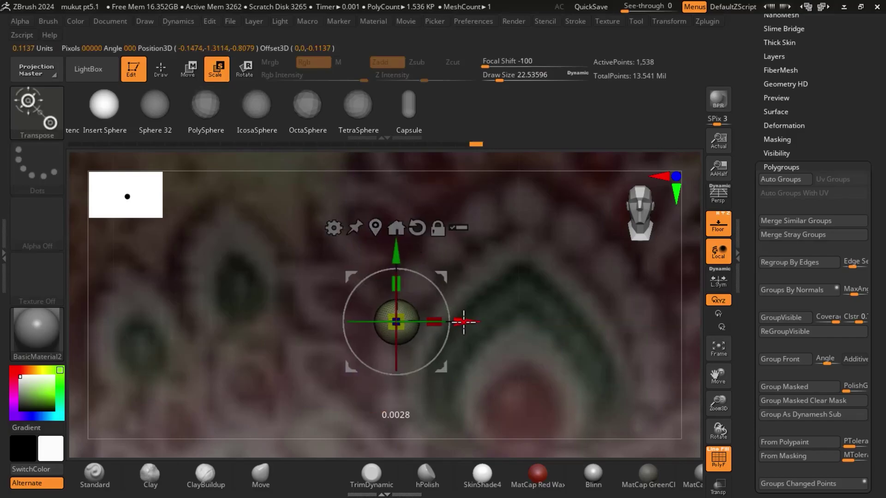
{"action": "key", "text": "ctrl+shift+z"}
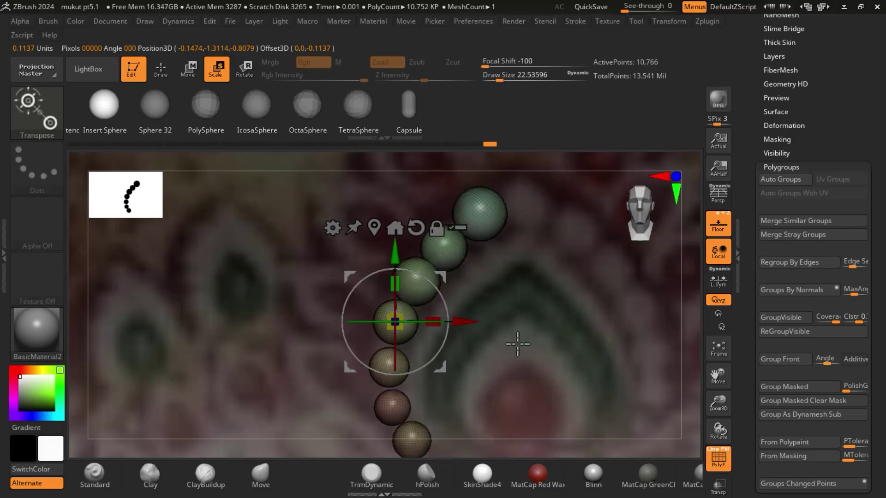
{"action": "mouse_move", "coordinate": [530, 368]}
{"action": "left_mouse_down", "text": "alt"}
{"action": "mouse_move", "coordinate": [534, 339]}
{"action": "mouse_move", "coordinate": [508, 312]}
{"action": "mouse_move", "coordinate": [466, 324]}
{"action": "left_mouse_up", "text": "alt"}
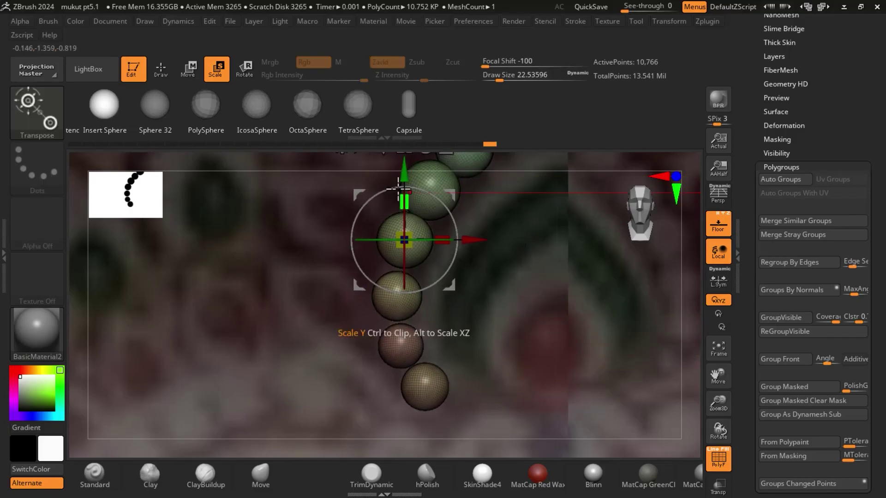
Step: Nudge a lower bead slightly right, then show the whole chain again
{"action": "left_click", "coordinate": [477, 190], "text": "ctrl+shift"}
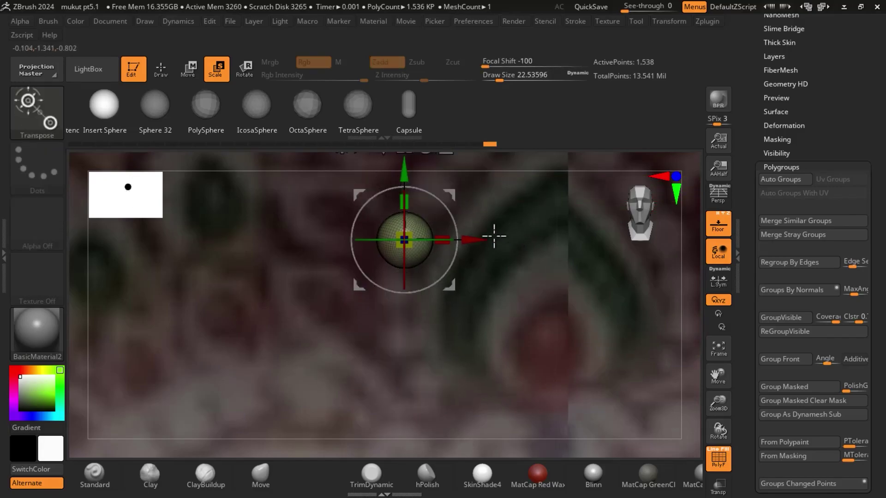
{"action": "left_click_drag", "start_coordinate": [479, 238], "coordinate": [489, 236]}
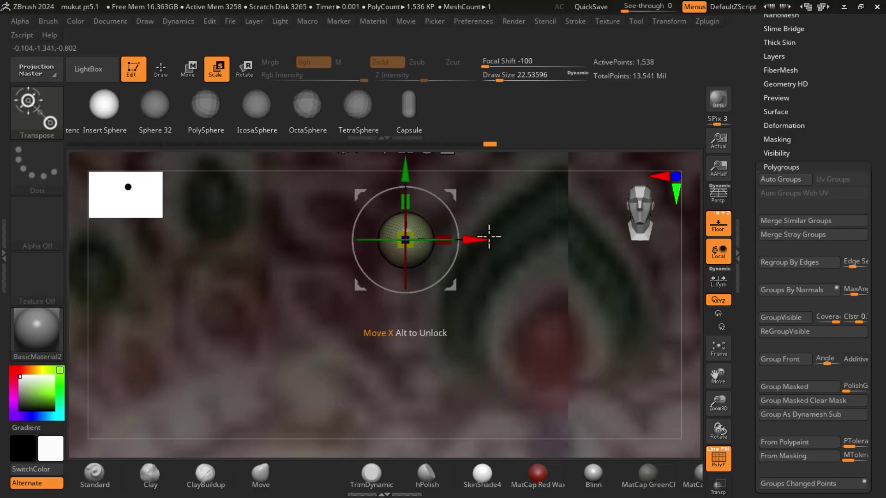
{"action": "left_click", "coordinate": [463, 307], "text": "ctrl+shift"}
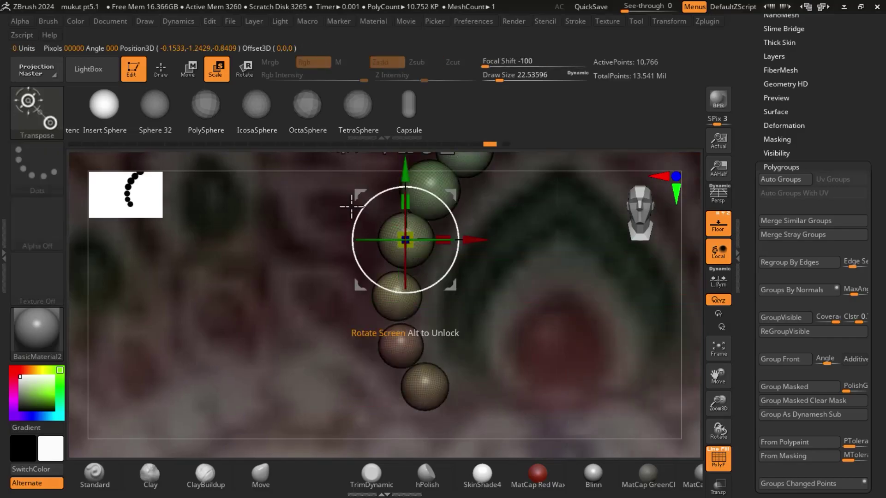
{"action": "left_click", "coordinate": [161, 68]}
{"action": "left_click", "coordinate": [397, 295], "text": "ctrl+shift"}
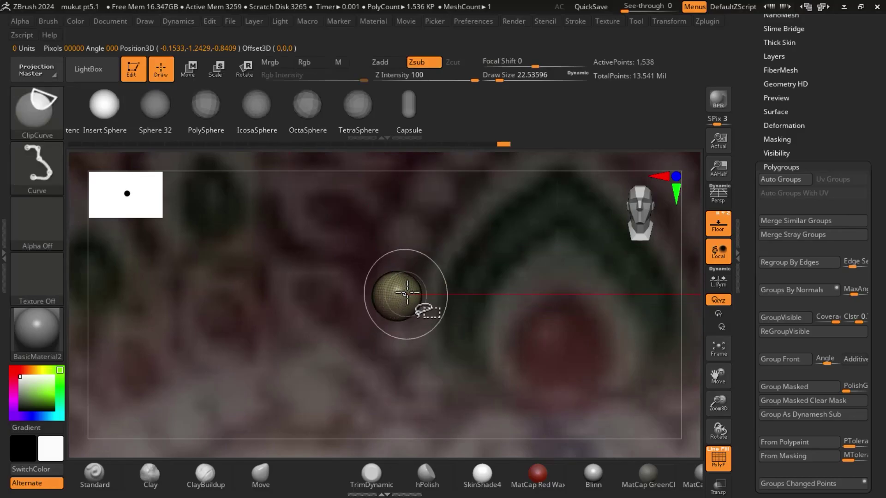
{"action": "left_click_drag", "start_coordinate": [452, 255], "coordinate": [362, 336], "text": "ctrl+shift"}
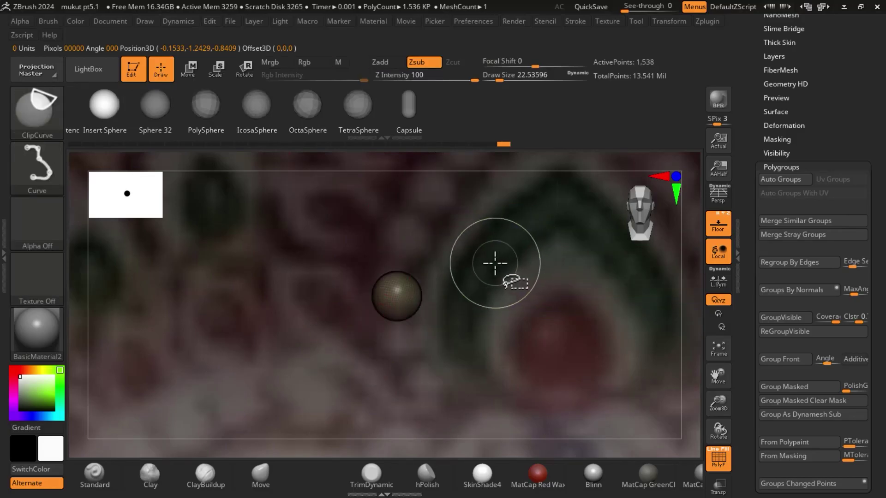
{"action": "left_click", "coordinate": [517, 230], "text": "ctrl+shift"}
Step: Turn off PolyF, invert the mask, and move the middle bead downward
{"action": "key", "text": "shift+f"}
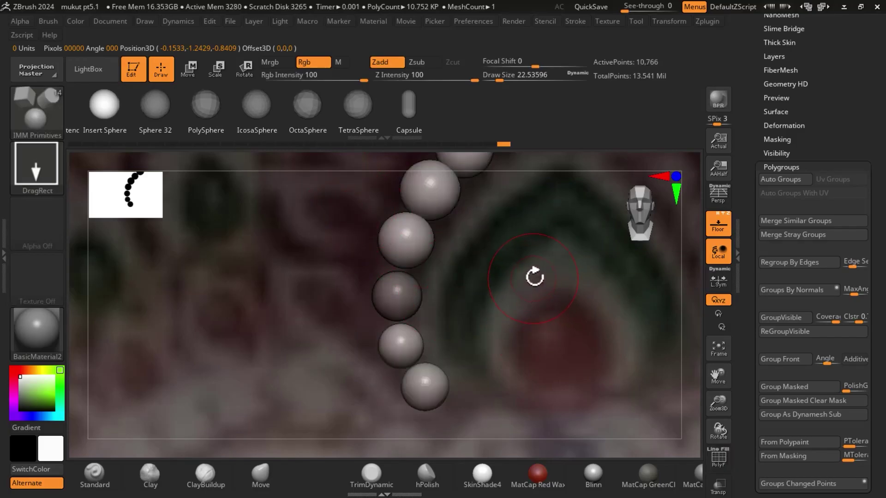
{"action": "left_click", "coordinate": [508, 277], "text": "ctrl"}
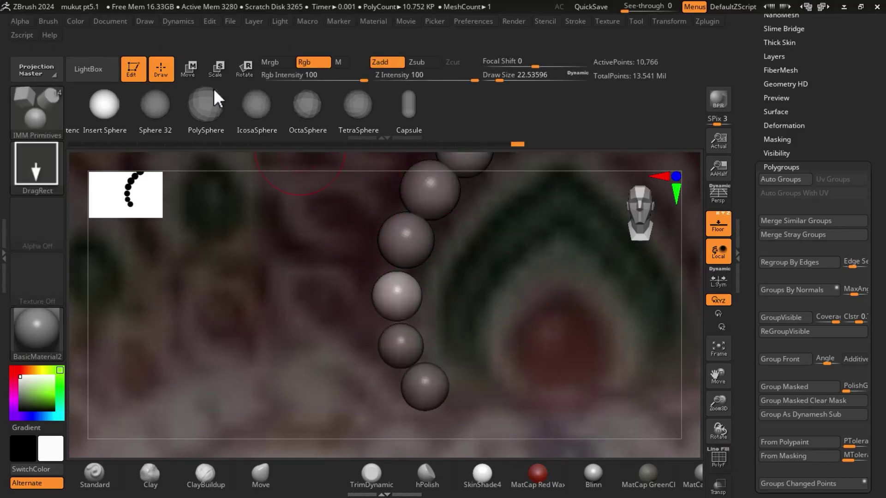
{"action": "left_click", "coordinate": [193, 76]}
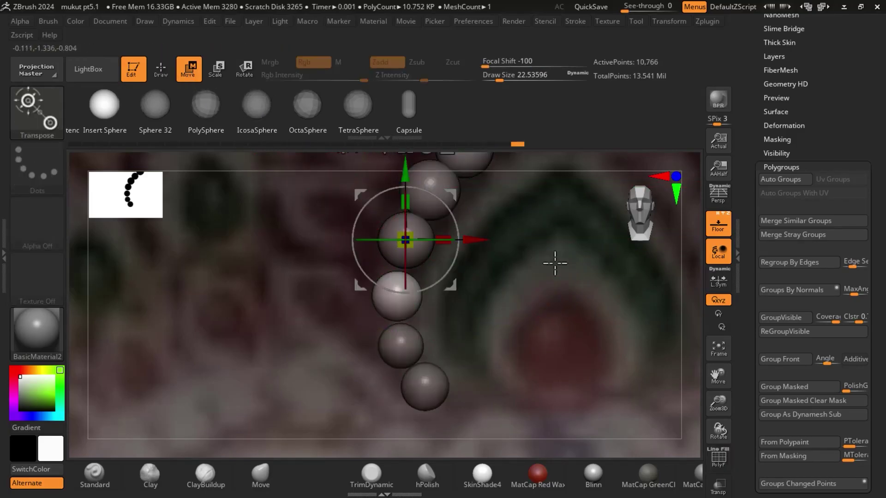
{"action": "left_click_drag", "start_coordinate": [556, 263], "coordinate": [536, 286]}
{"action": "left_click_drag", "start_coordinate": [416, 249], "coordinate": [410, 287]}
{"action": "left_click_drag", "start_coordinate": [411, 289], "coordinate": [411, 288]}
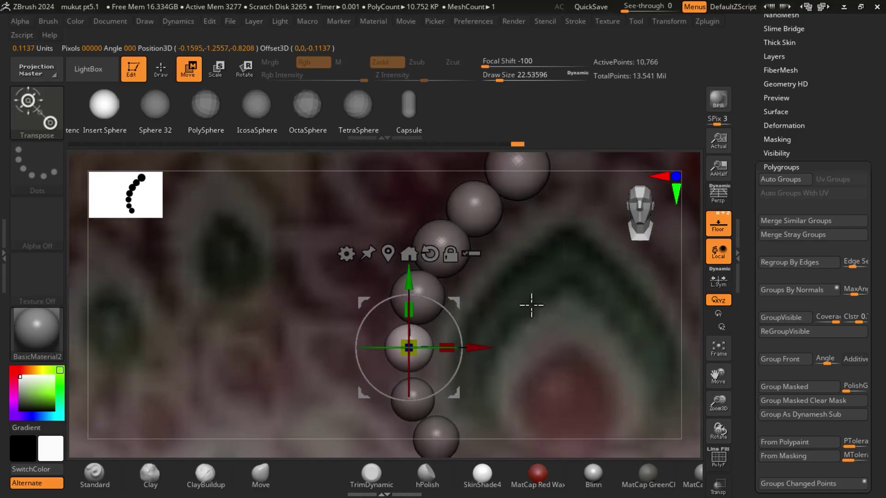
{"action": "left_click_drag", "start_coordinate": [530, 306], "coordinate": [522, 273], "text": "alt"}
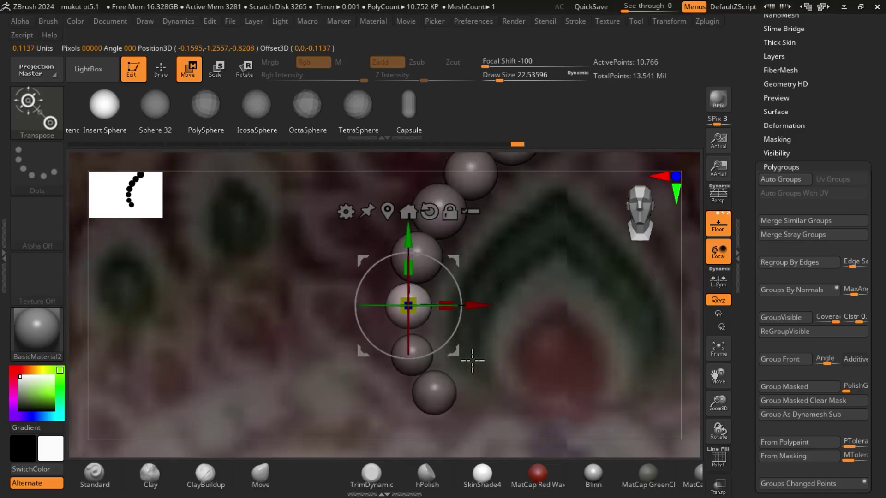
{"action": "key", "text": "ctrl"}
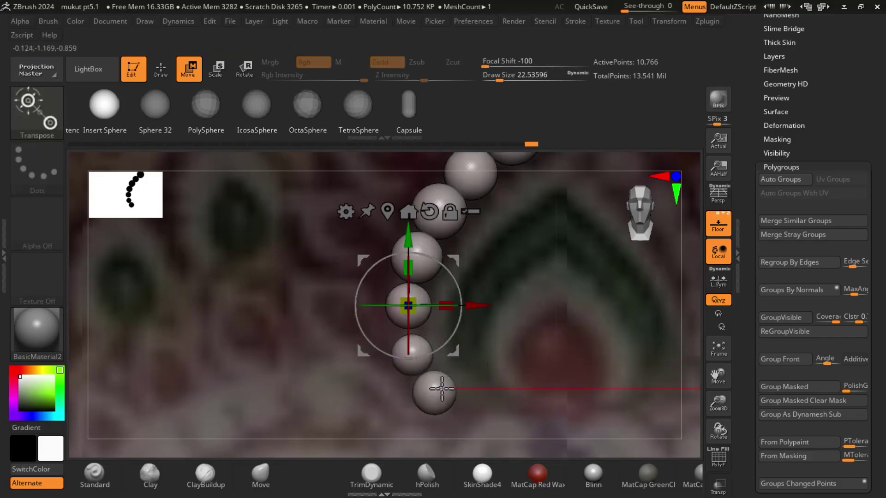
{"action": "left_click", "coordinate": [158, 68]}
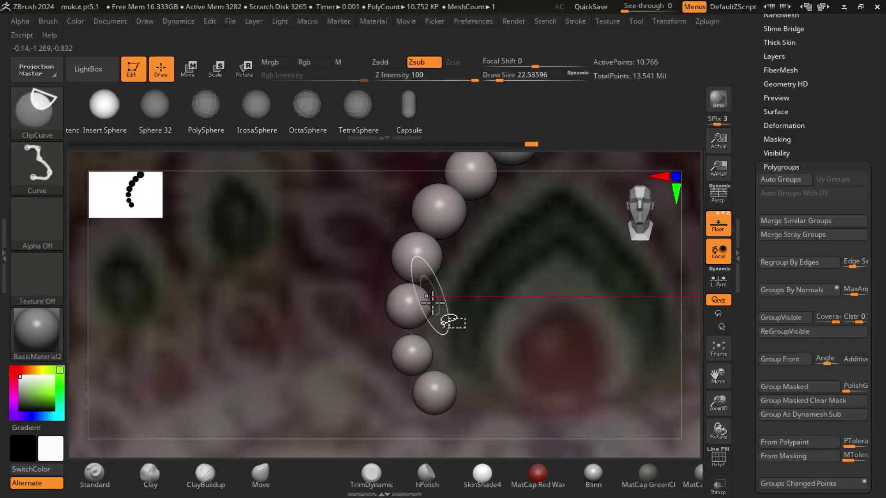
Step: Invert the mask over the chain and raise the lower bead slightly
{"action": "left_click", "coordinate": [411, 353], "text": "ctrl+shift"}
{"action": "left_click_drag", "start_coordinate": [458, 314], "coordinate": [368, 405], "text": "ctrl+shift"}
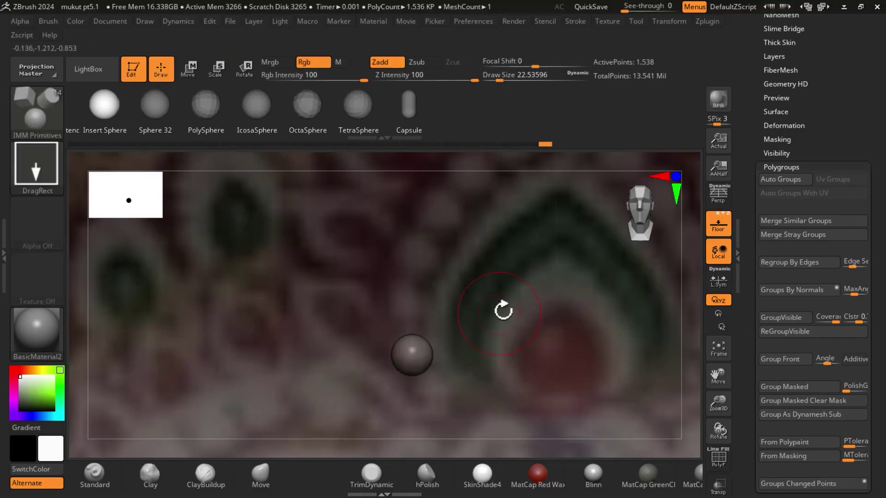
{"action": "left_click", "coordinate": [502, 311], "text": "ctrl+shift"}
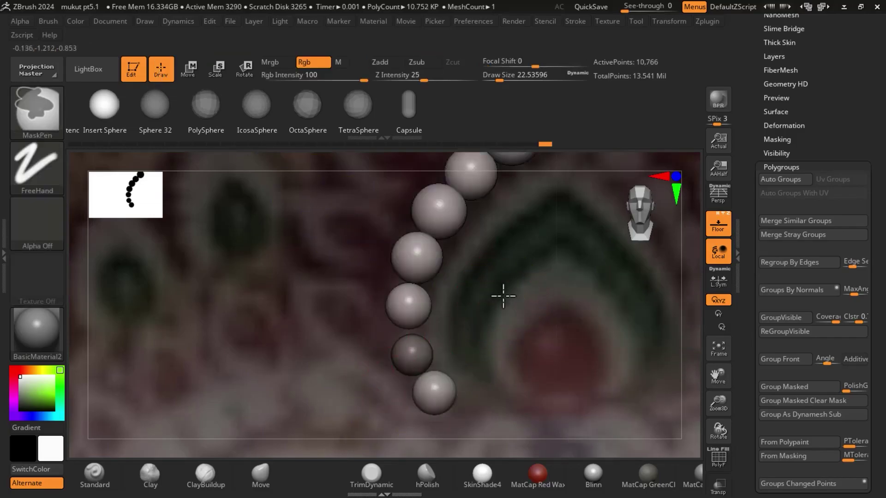
{"action": "left_click", "coordinate": [500, 292], "text": "ctrl+shift"}
{"action": "left_click", "coordinate": [188, 68]}
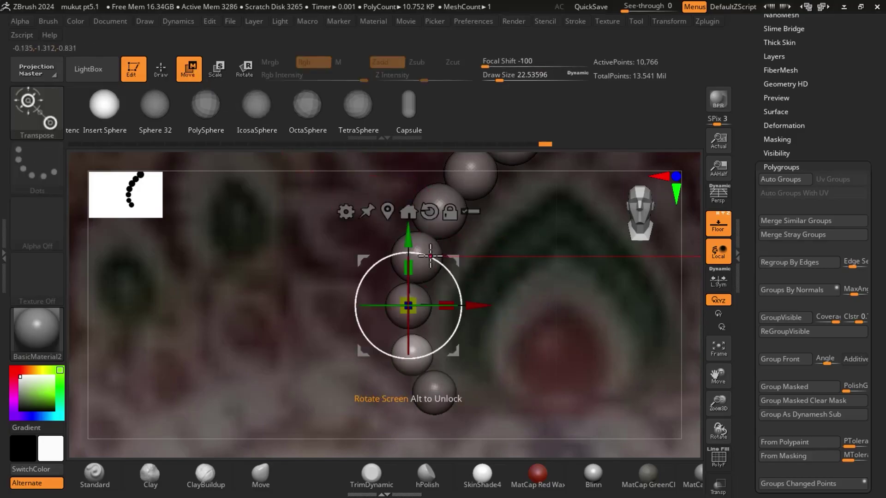
{"action": "left_click_drag", "start_coordinate": [411, 293], "coordinate": [412, 287]}
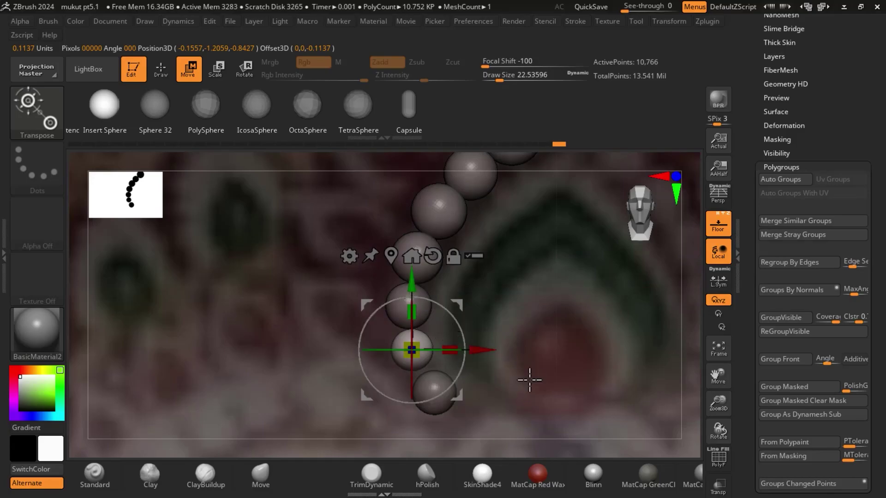
Step: Unmask the bottom bead and show all beads with the mask inverted
{"action": "mouse_move", "coordinate": [526, 383]}
{"action": "left_mouse_down", "text": "ctrl"}
{"action": "mouse_move", "coordinate": [518, 400]}
{"action": "mouse_move", "coordinate": [389, 407]}
{"action": "mouse_move", "coordinate": [393, 376]}
{"action": "left_mouse_up", "text": "ctrl"}
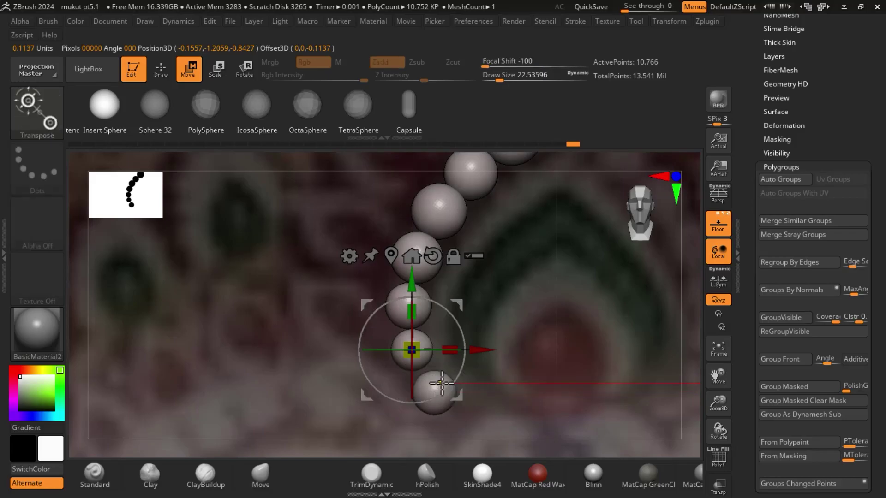
{"action": "mouse_move", "coordinate": [525, 387]}
{"action": "left_mouse_down", "text": "ctrl"}
{"action": "mouse_move", "coordinate": [525, 415]}
{"action": "mouse_move", "coordinate": [411, 369]}
{"action": "left_mouse_up", "text": "ctrl"}
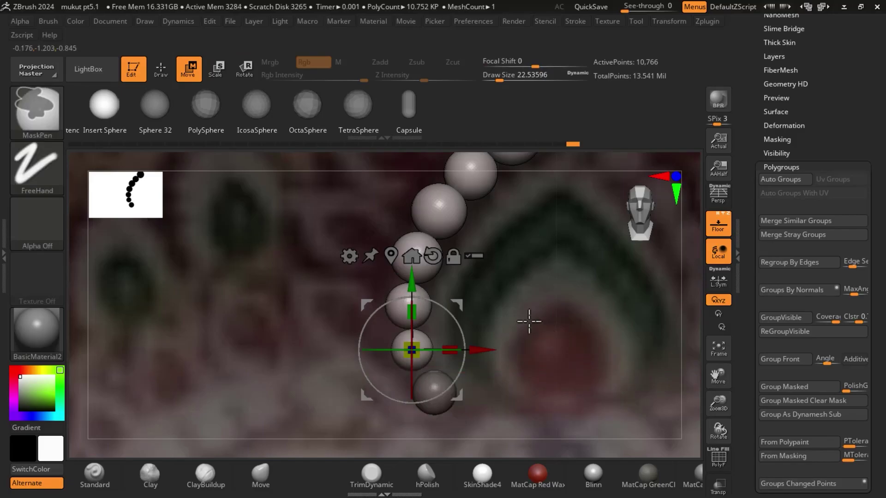
{"action": "left_click", "coordinate": [160, 69]}
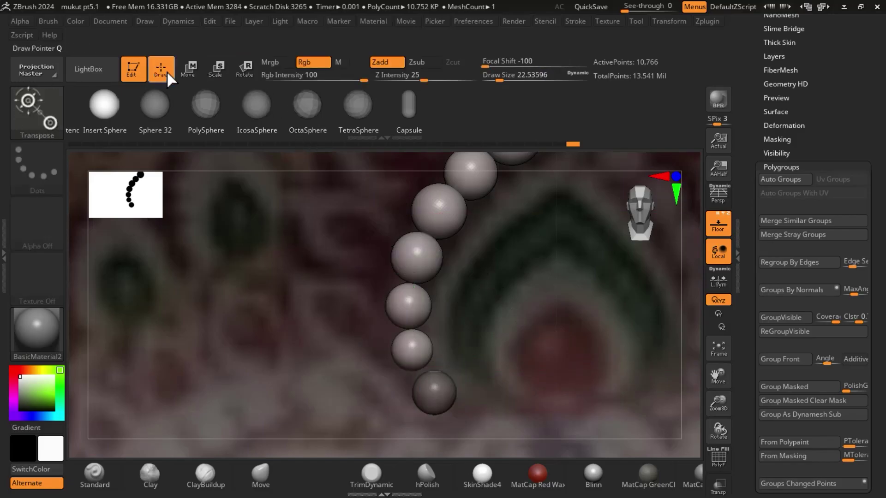
{"action": "left_click", "coordinate": [446, 390], "text": "ctrl+shift"}
{"action": "left_click", "coordinate": [544, 343], "text": "ctrl+shift"}
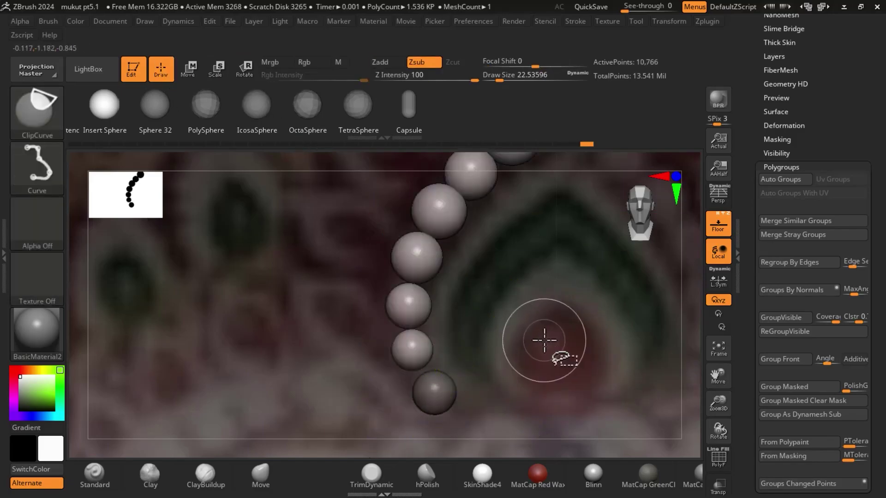
{"action": "left_click", "coordinate": [522, 340], "text": "ctrl"}
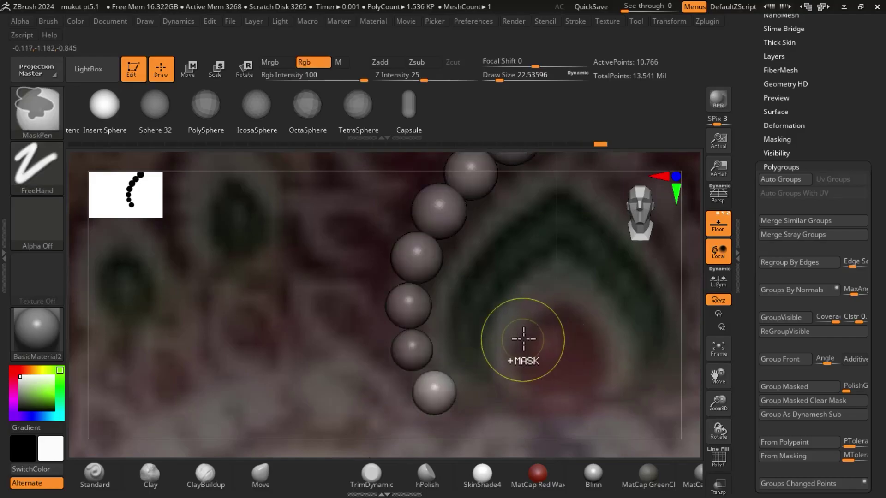
Step: Nudge the chain slightly up-left and tilt it so its top curves up-right
{"action": "left_click", "coordinate": [189, 68]}
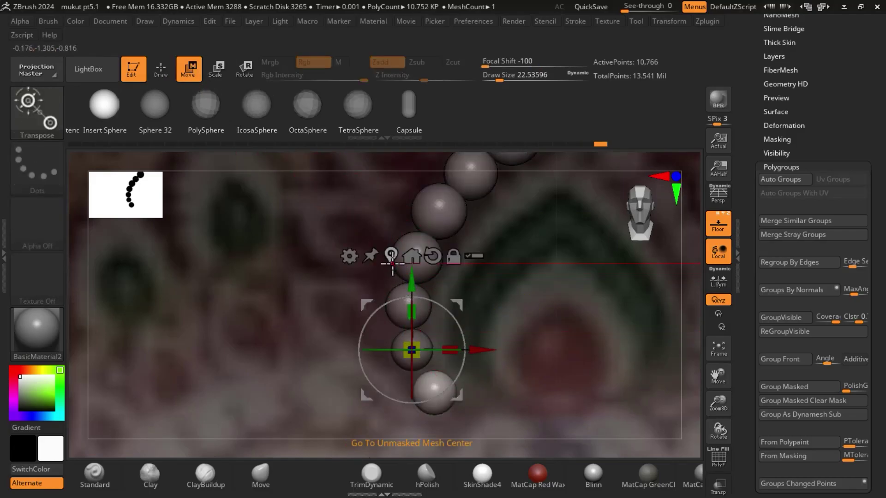
{"action": "left_click", "coordinate": [434, 392]}
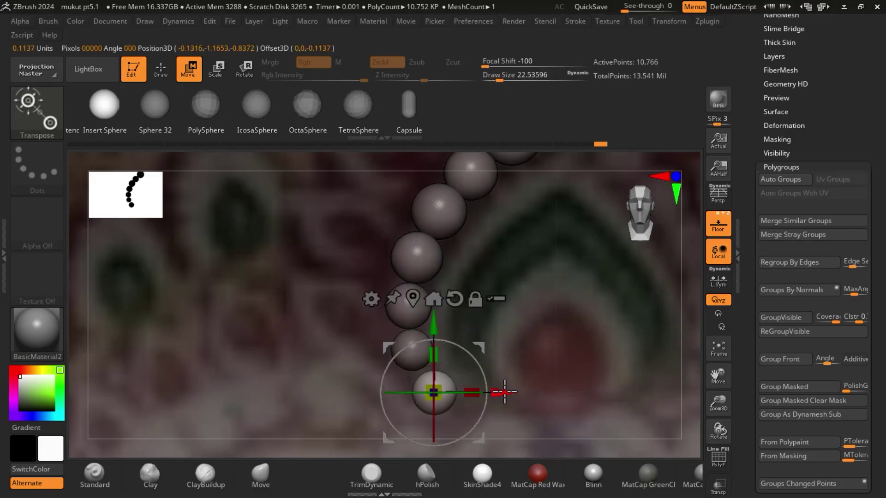
{"action": "left_click_drag", "start_coordinate": [434, 392], "coordinate": [430, 389]}
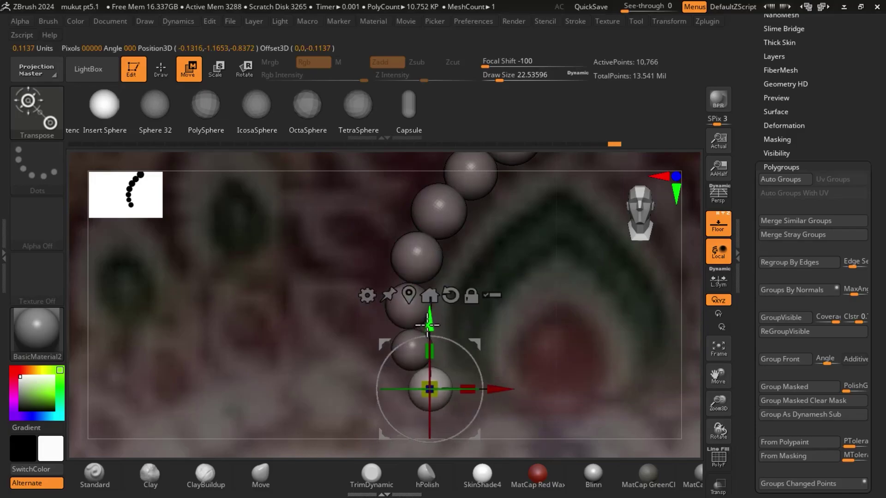
{"action": "left_click_drag", "start_coordinate": [569, 323], "coordinate": [575, 277]}
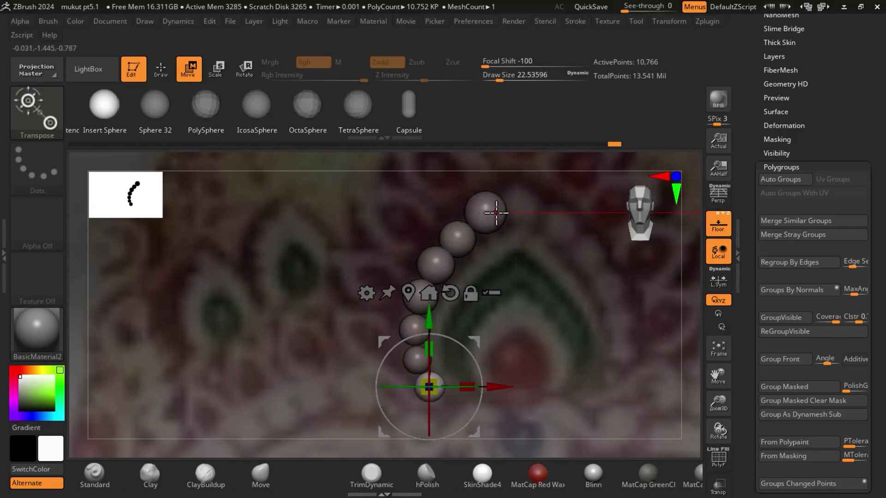
Step: Expand the subtool list and duplicate the bead-chain subtool
{"action": "scroll", "coordinate": [746, 225], "scroll_direction": "up", "scroll_amount": 1}
{"action": "scroll", "coordinate": [746, 224], "scroll_direction": "up", "scroll_amount": 2}
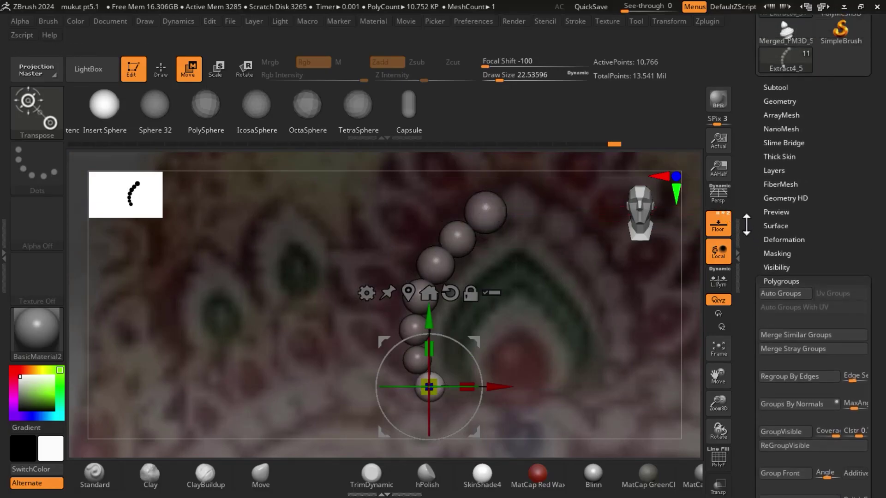
{"action": "left_click", "coordinate": [778, 91]}
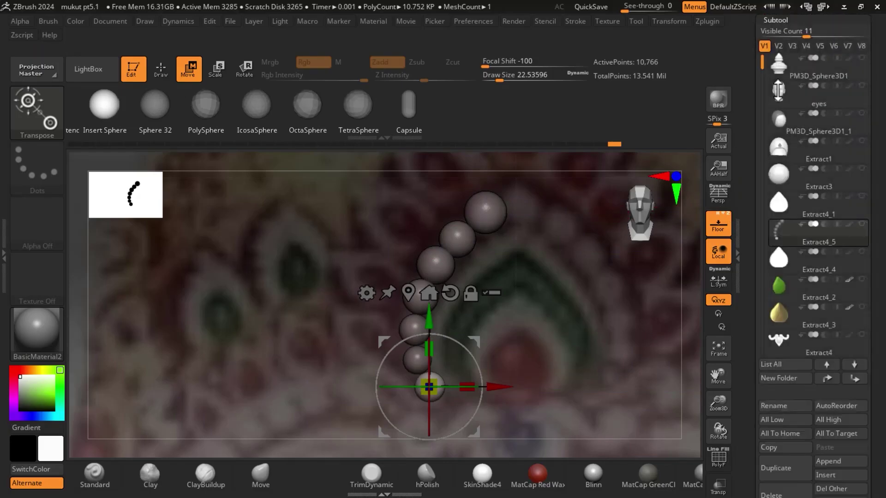
{"action": "scroll", "coordinate": [752, 374], "scroll_direction": "down", "scroll_amount": 7}
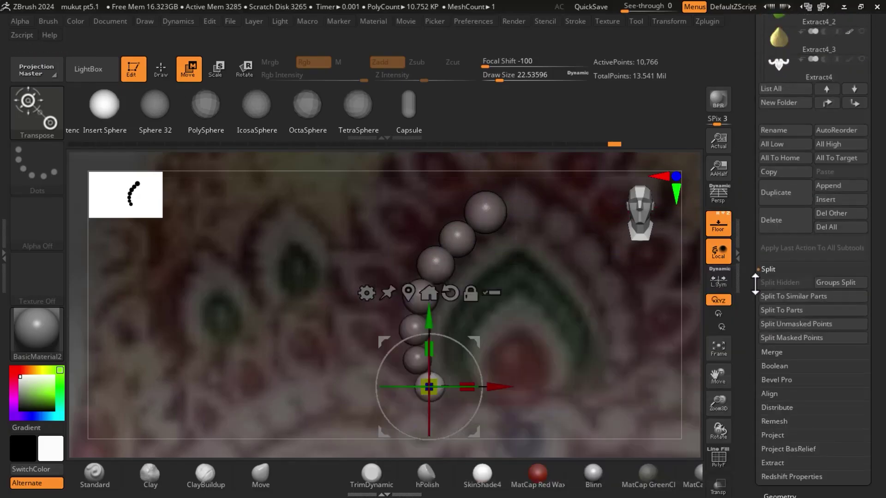
{"action": "scroll", "coordinate": [754, 323], "scroll_direction": "down", "scroll_amount": 1}
{"action": "scroll", "coordinate": [756, 276], "scroll_direction": "down", "scroll_amount": 1}
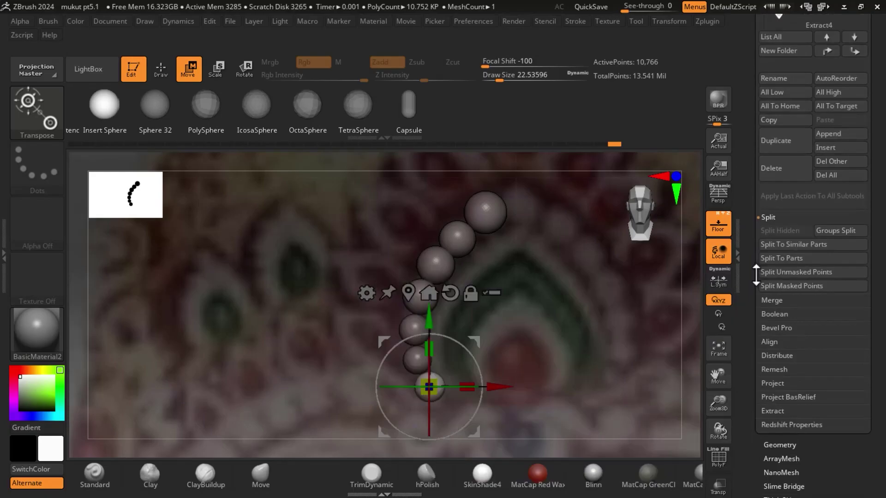
{"action": "scroll", "coordinate": [752, 275], "scroll_direction": "up", "scroll_amount": 1}
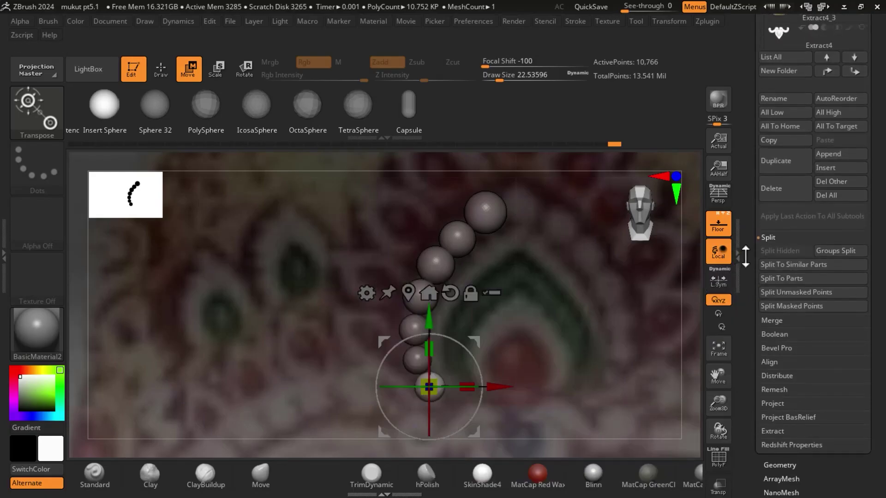
{"action": "scroll", "coordinate": [750, 224], "scroll_direction": "up", "scroll_amount": 1}
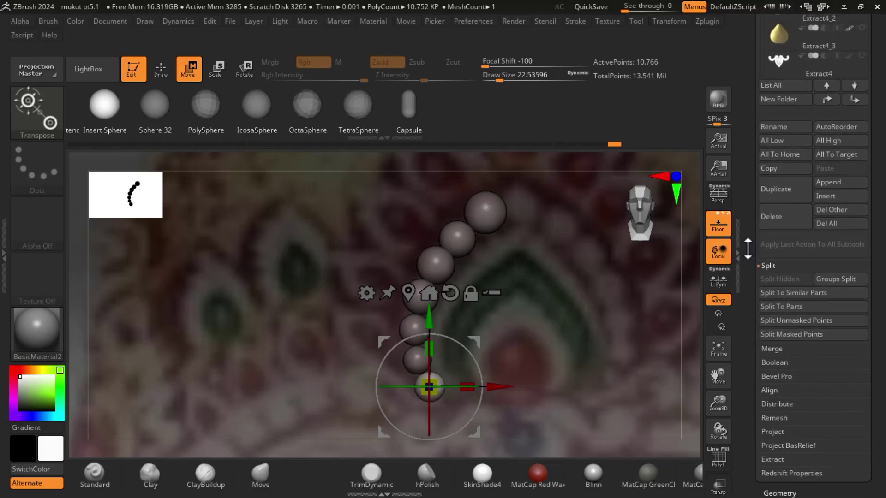
{"action": "scroll", "coordinate": [748, 228], "scroll_direction": "up", "scroll_amount": 2}
{"action": "scroll", "coordinate": [745, 232], "scroll_direction": "down", "scroll_amount": 2}
{"action": "left_click_drag", "start_coordinate": [745, 232], "coordinate": [744, 229]}
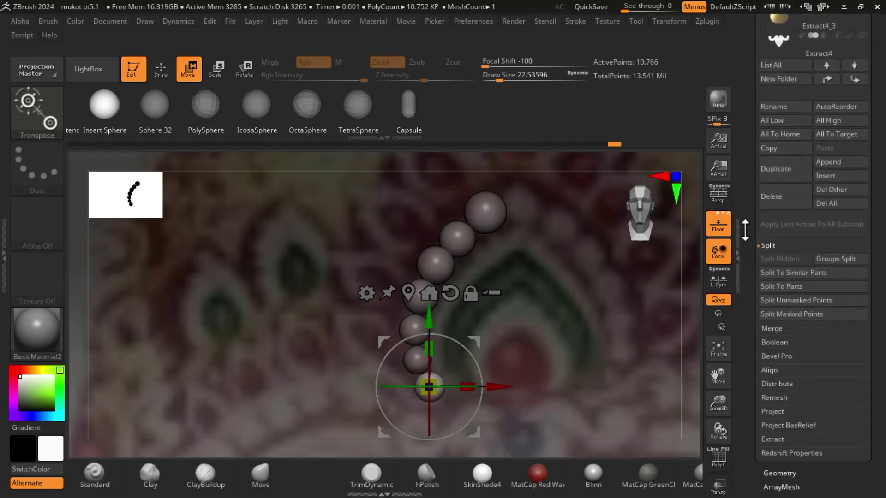
{"action": "left_click", "coordinate": [781, 172]}
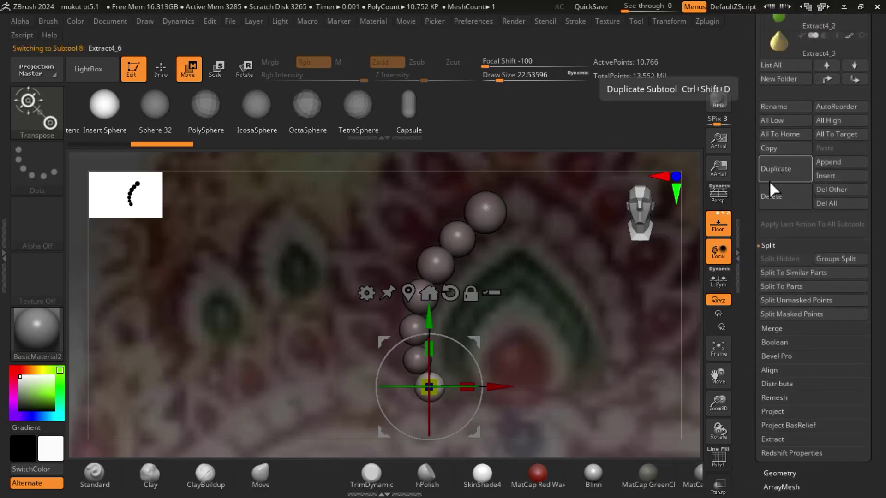
Step: Test-move the duplicate along X, undo it, and make Extract4_6 the active subtool
{"action": "left_click_drag", "start_coordinate": [506, 387], "coordinate": [555, 383]}
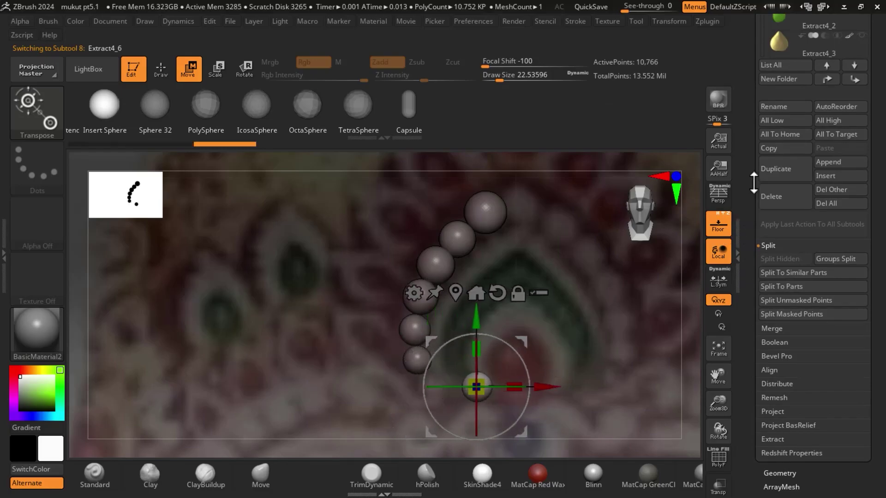
{"action": "key", "text": "ctrl+z"}
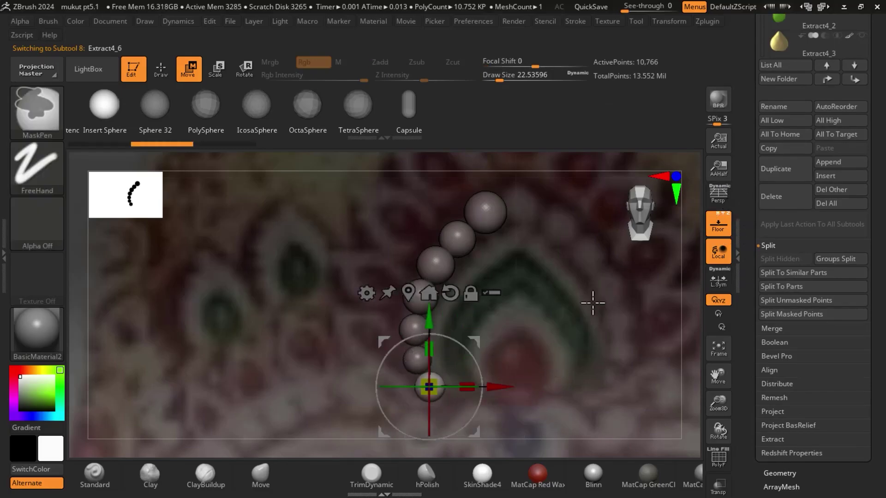
{"action": "left_click_drag", "start_coordinate": [754, 120], "coordinate": [748, 164]}
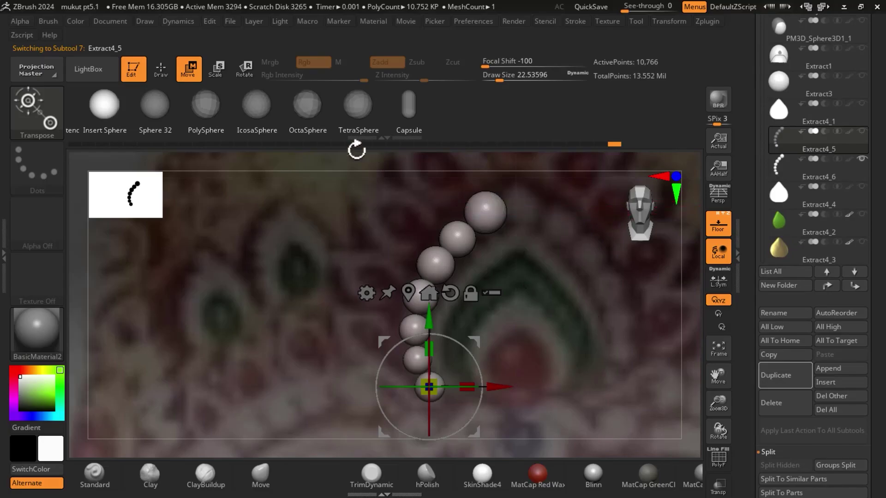
{"action": "key", "text": "q"}
{"action": "key", "text": "ctrl+shift"}
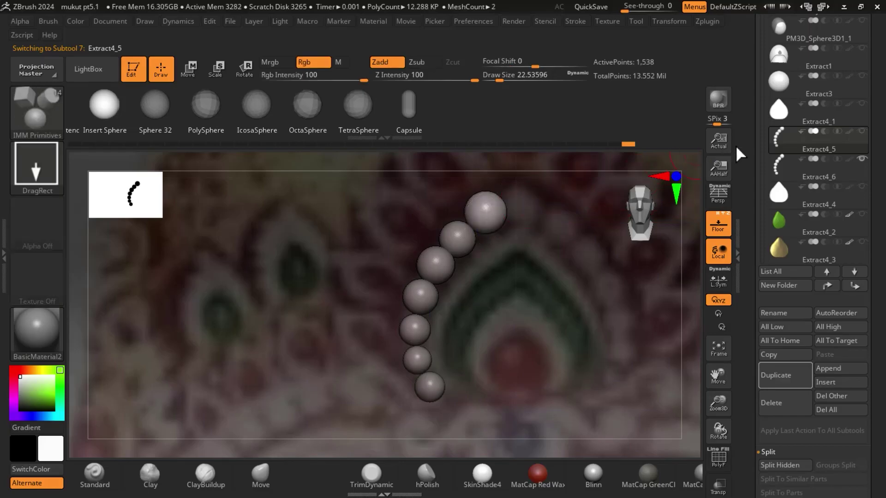
{"action": "left_click", "coordinate": [861, 171]}
{"action": "mouse_move", "coordinate": [803, 166]}
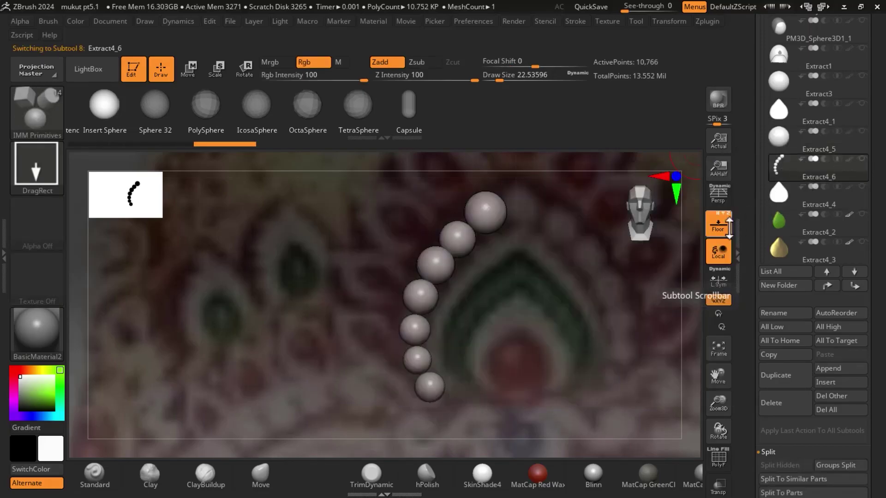
{"action": "mouse_move", "coordinate": [748, 192]}
{"action": "left_mouse_down"}
{"action": "mouse_move", "coordinate": [742, 249]}
{"action": "mouse_move", "coordinate": [752, 208]}
{"action": "left_mouse_up"}
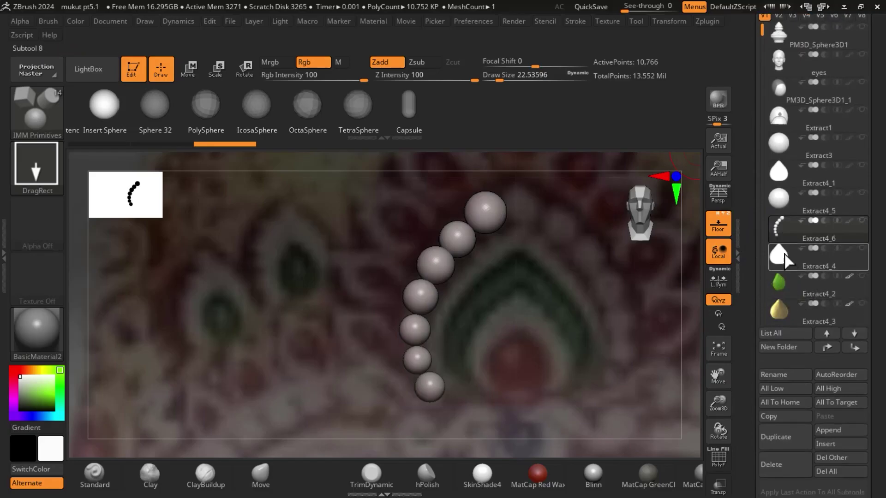
Step: Duplicate the Extract4_6 chain as Extract4_7 and hide the copy
{"action": "left_click", "coordinate": [782, 254]}
{"action": "left_click", "coordinate": [784, 234]}
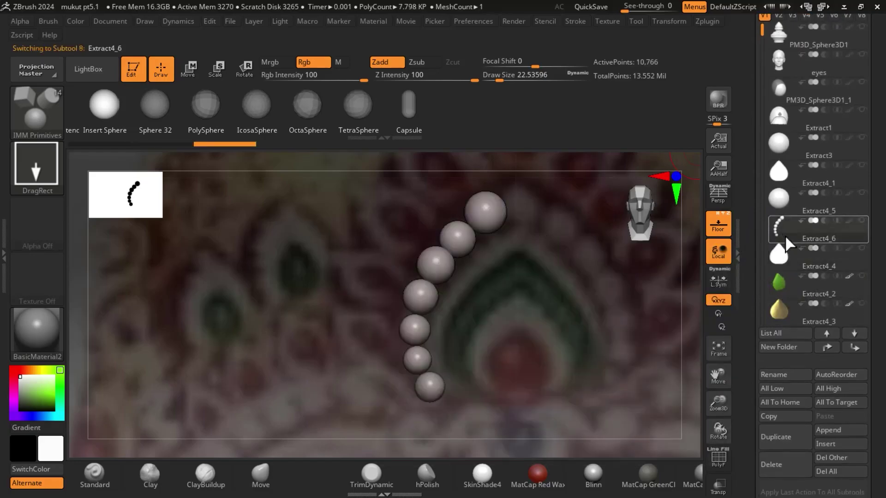
{"action": "scroll", "coordinate": [763, 342], "scroll_direction": "down", "scroll_amount": 1}
{"action": "scroll", "coordinate": [771, 347], "scroll_direction": "down", "scroll_amount": 6}
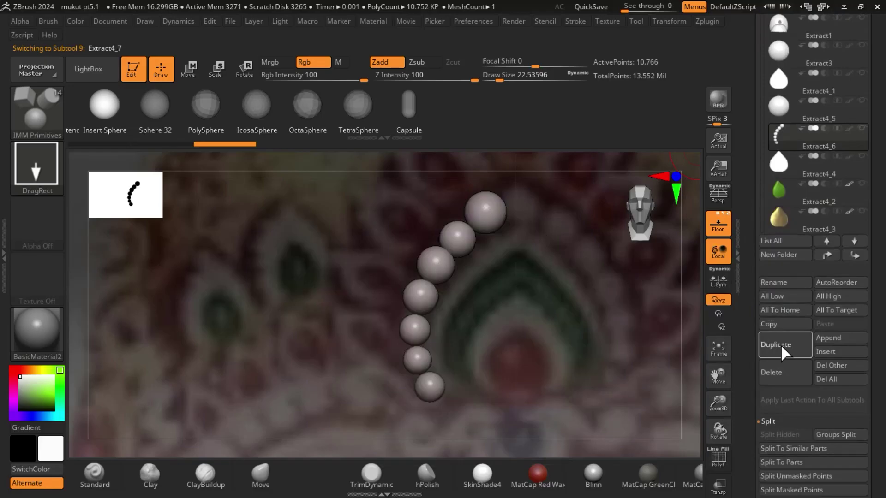
{"action": "left_click", "coordinate": [780, 344]}
{"action": "left_click", "coordinate": [803, 136]}
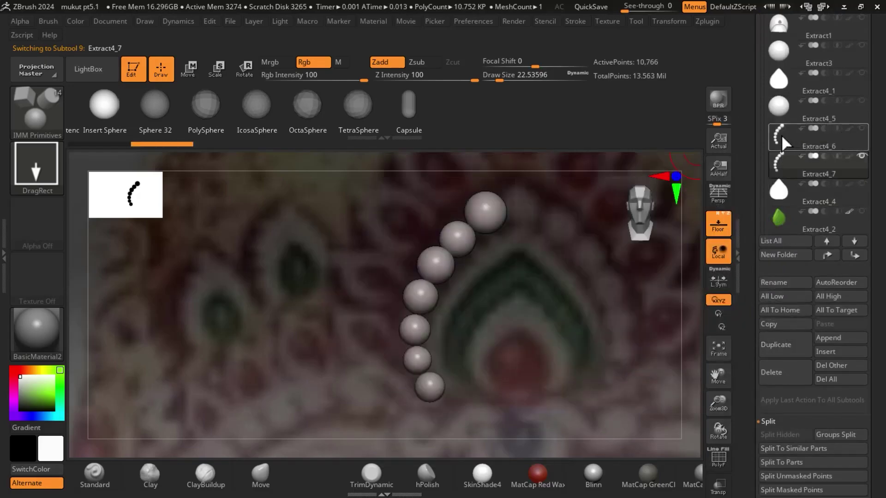
{"action": "left_click", "coordinate": [861, 129]}
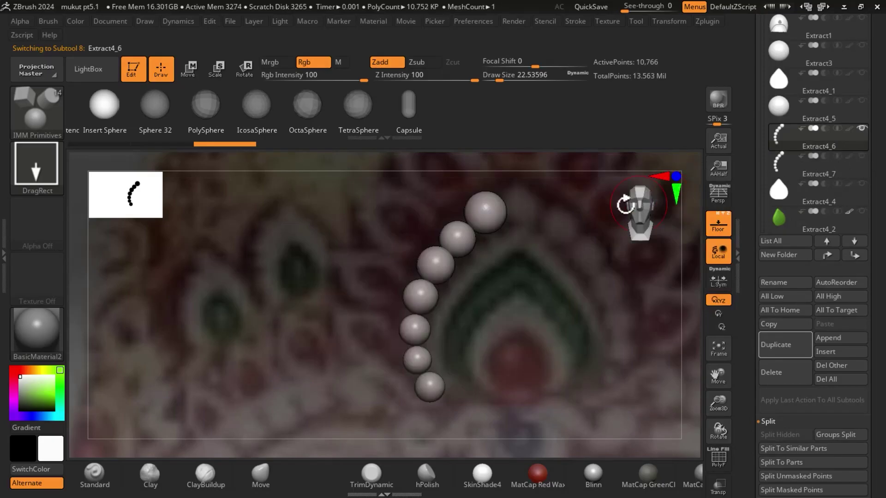
Step: Isolate Extract4_6's top bead with ClipCurve and gizmo-move it right and slightly down
{"action": "key", "text": "ctrl+shift"}
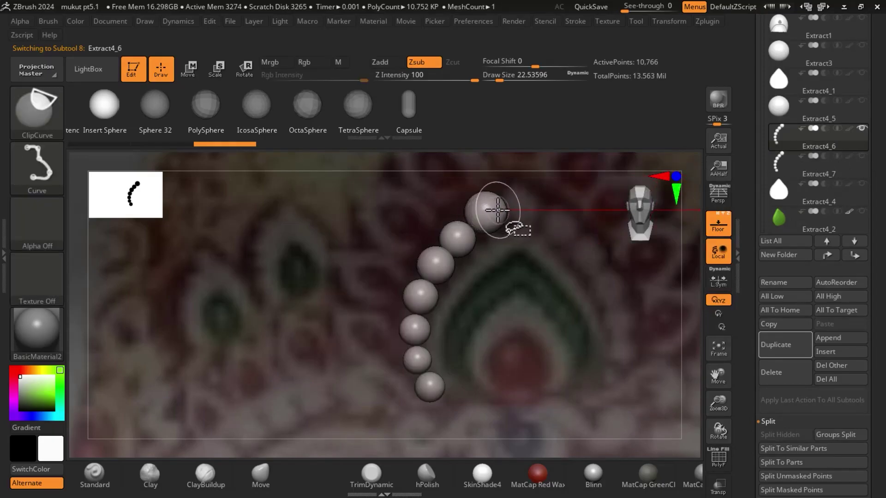
{"action": "left_click", "coordinate": [498, 210], "text": "ctrl+shift"}
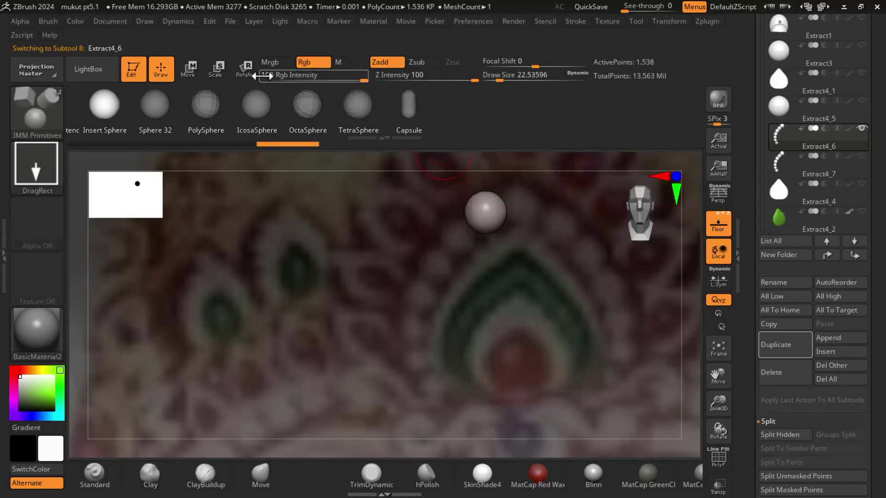
{"action": "left_click", "coordinate": [200, 70]}
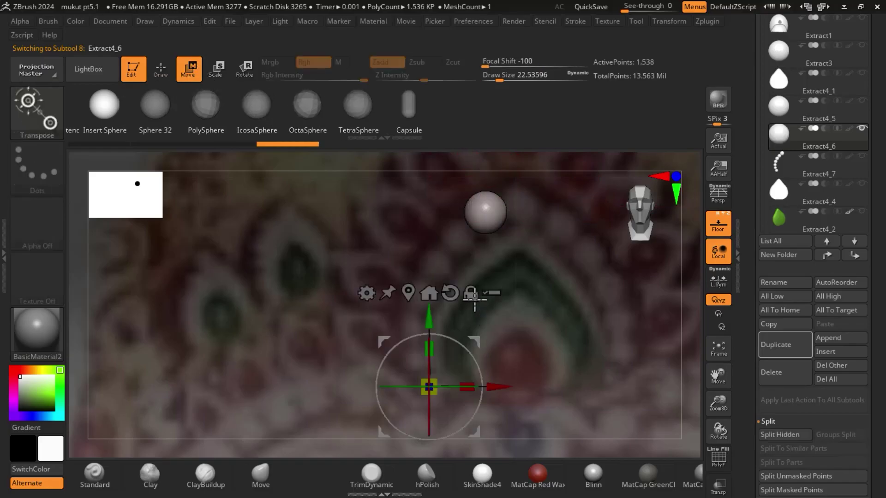
{"action": "left_click", "coordinate": [429, 293]}
{"action": "left_click_drag", "start_coordinate": [559, 210], "coordinate": [594, 208]}
{"action": "left_click_drag", "start_coordinate": [520, 154], "coordinate": [524, 184]}
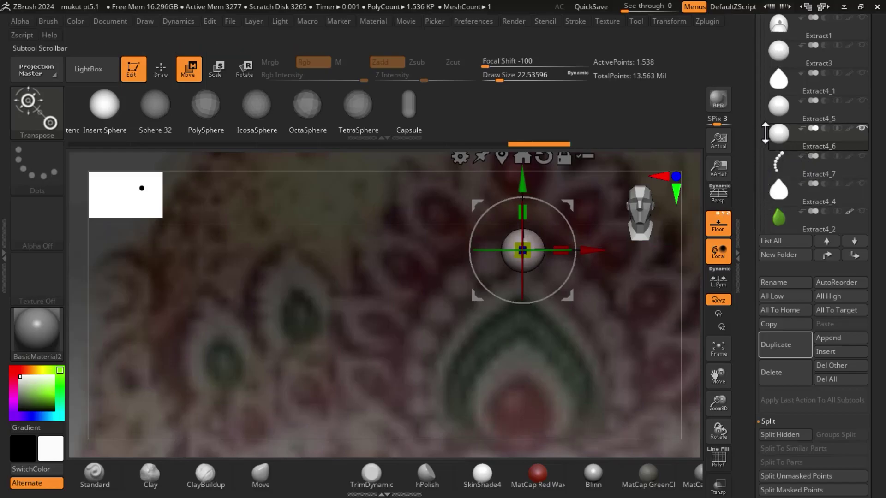
Step: Unhide the beads and make Extract4_6 the working subtool again
{"action": "left_click", "coordinate": [644, 274], "text": "ctrl+shift"}
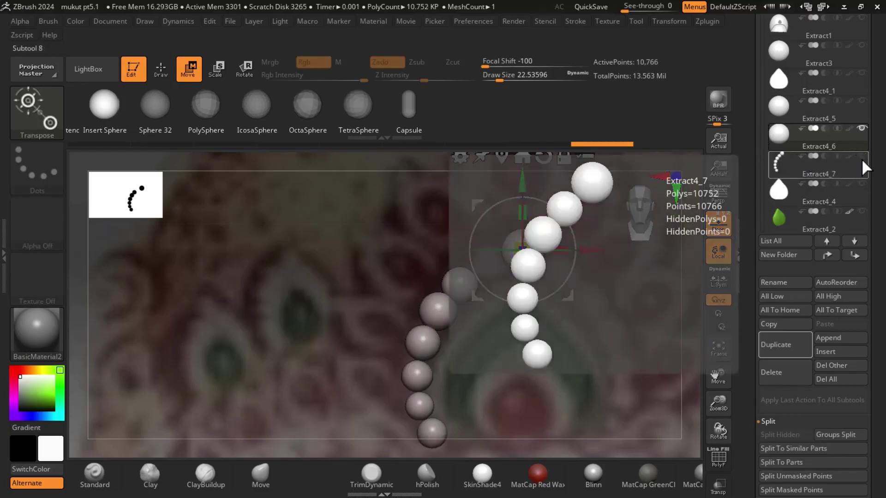
{"action": "left_click", "coordinate": [785, 164]}
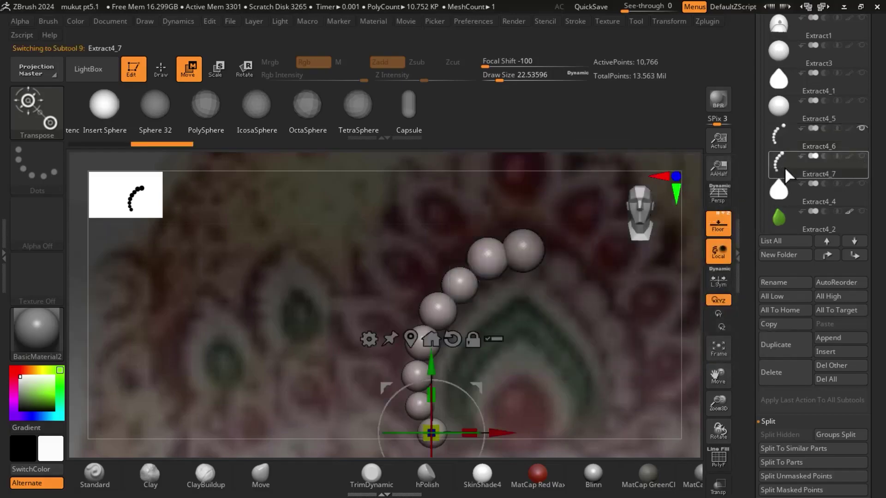
{"action": "left_click", "coordinate": [785, 137]}
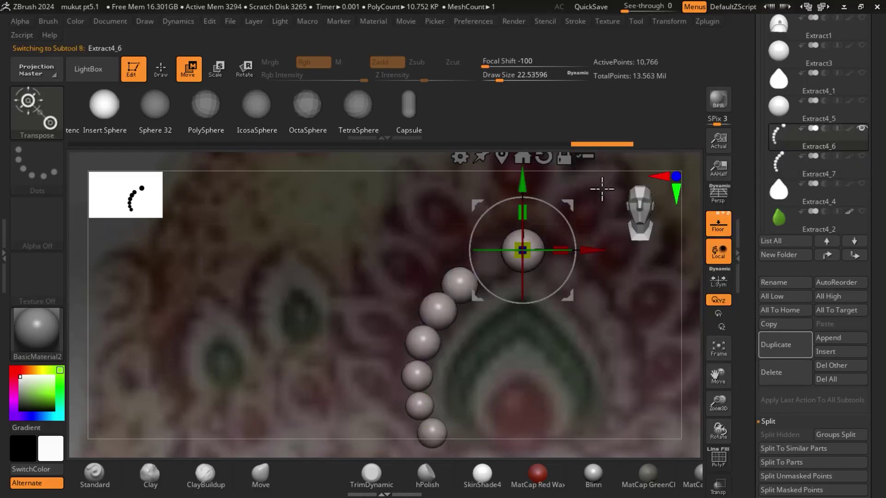
{"action": "key", "text": "q"}
{"action": "key", "text": "ctrl+shift"}
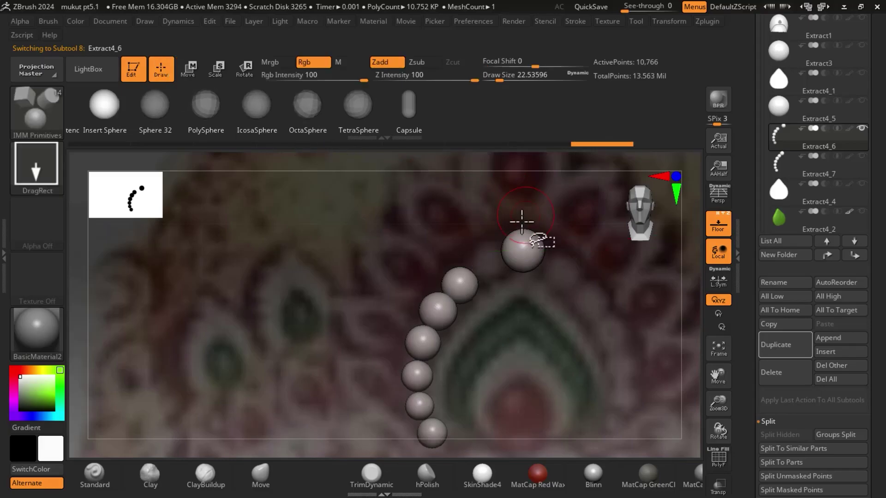
Step: Hide every bead of Extract4_6 except the moved top one
{"action": "left_click", "coordinate": [524, 255], "text": "ctrl+shift"}
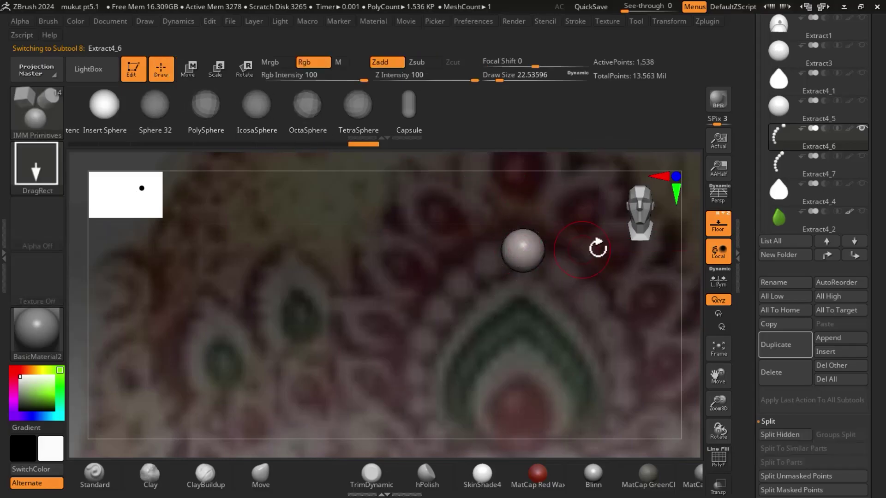
{"action": "scroll", "coordinate": [767, 309], "scroll_direction": "down", "scroll_amount": 2}
{"action": "scroll", "coordinate": [767, 309], "scroll_direction": "down", "scroll_amount": 3}
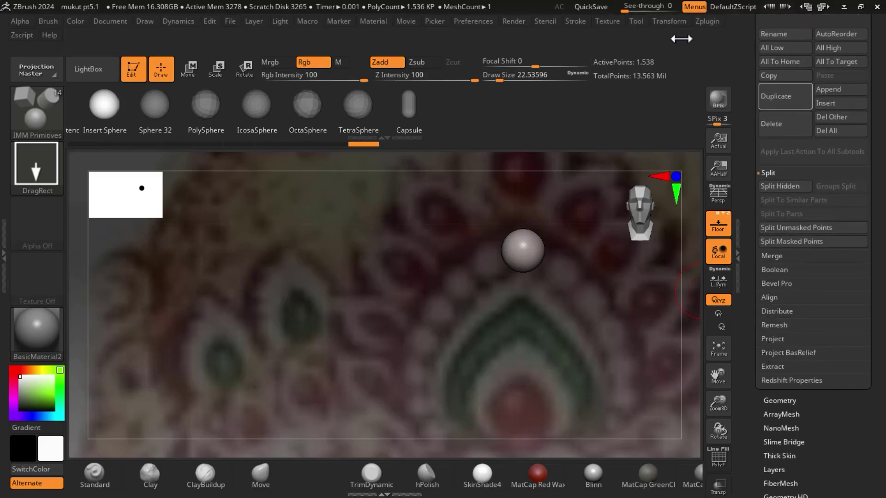
{"action": "scroll", "coordinate": [767, 290], "scroll_direction": "down", "scroll_amount": 1}
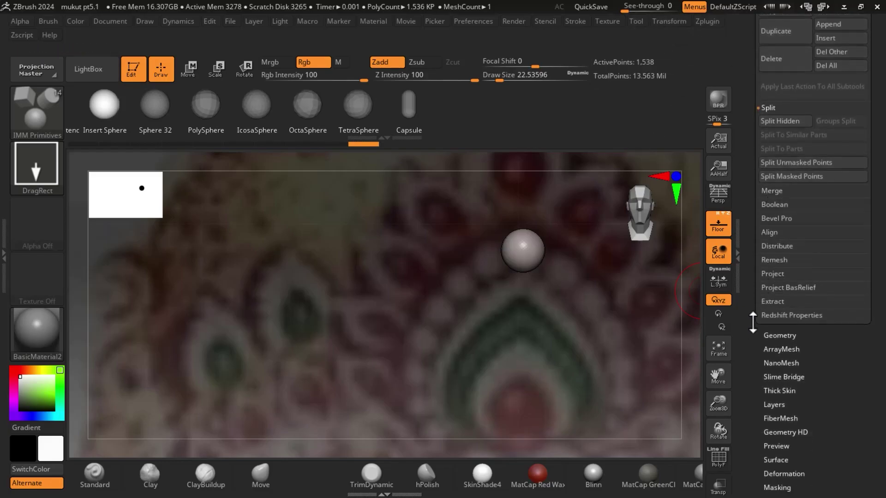
{"action": "scroll", "coordinate": [783, 241], "scroll_direction": "down", "scroll_amount": 3}
Step: Try Geometry > Mirror And Weld on the sphere, decline it, and show the subtool list
{"action": "left_click", "coordinate": [788, 196]}
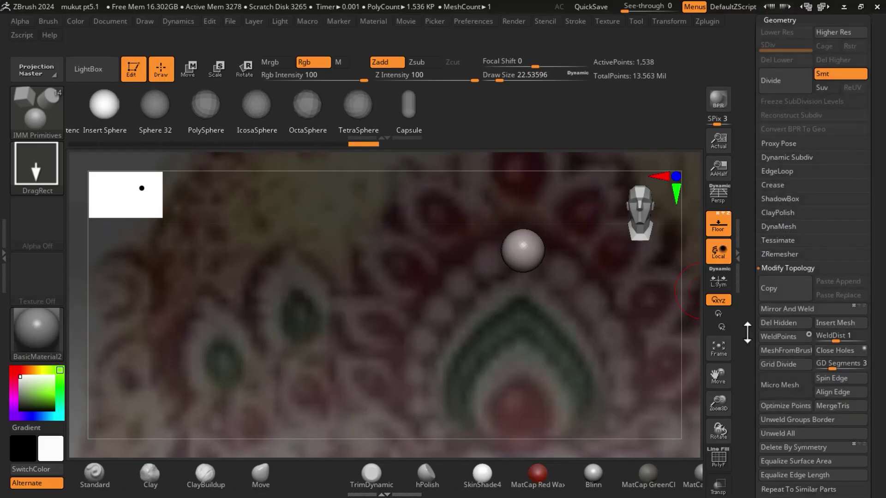
{"action": "mouse_move", "coordinate": [747, 333]}
{"action": "left_mouse_down"}
{"action": "mouse_move", "coordinate": [743, 264]}
{"action": "mouse_move", "coordinate": [737, 365]}
{"action": "mouse_move", "coordinate": [747, 268]}
{"action": "left_mouse_up"}
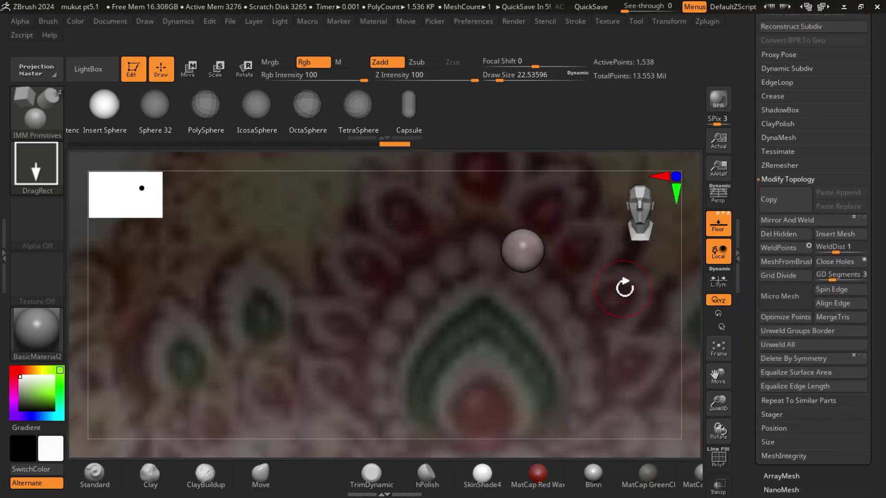
{"action": "key", "text": "ctrl+shift"}
{"action": "left_click", "coordinate": [779, 220]}
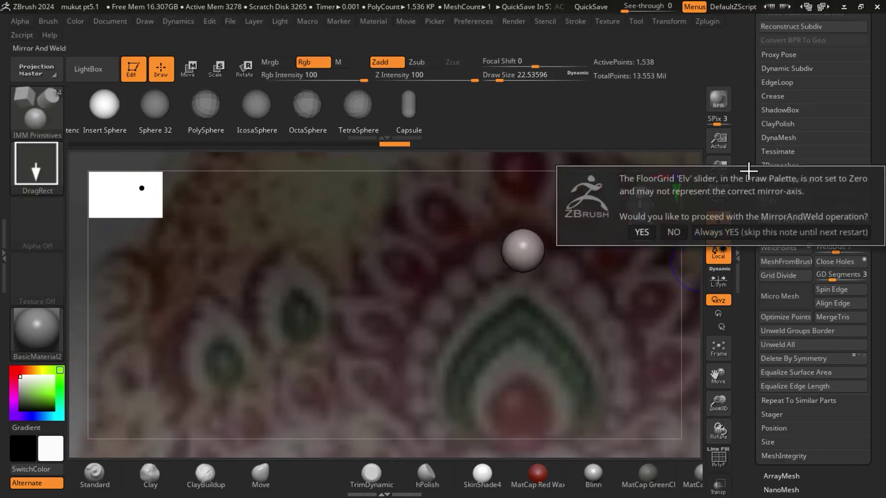
{"action": "left_click", "coordinate": [677, 236]}
{"action": "left_click_drag", "start_coordinate": [773, 41], "coordinate": [773, 152]}
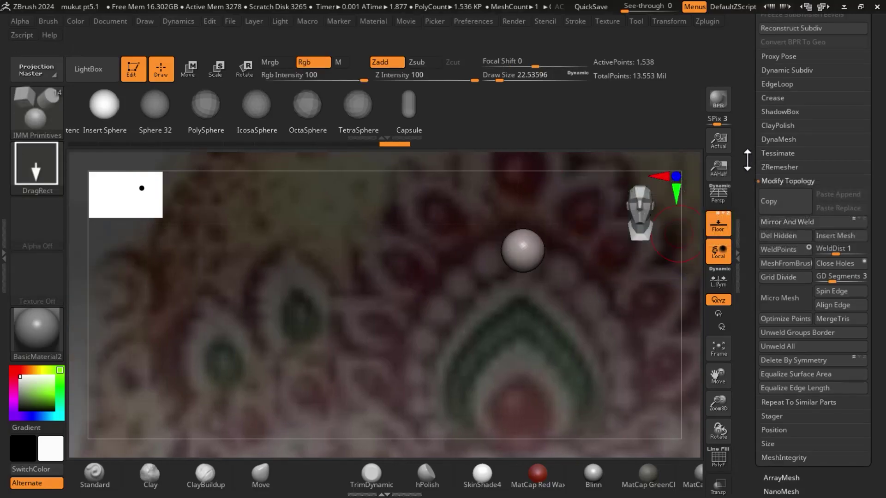
{"action": "left_click", "coordinate": [778, 31]}
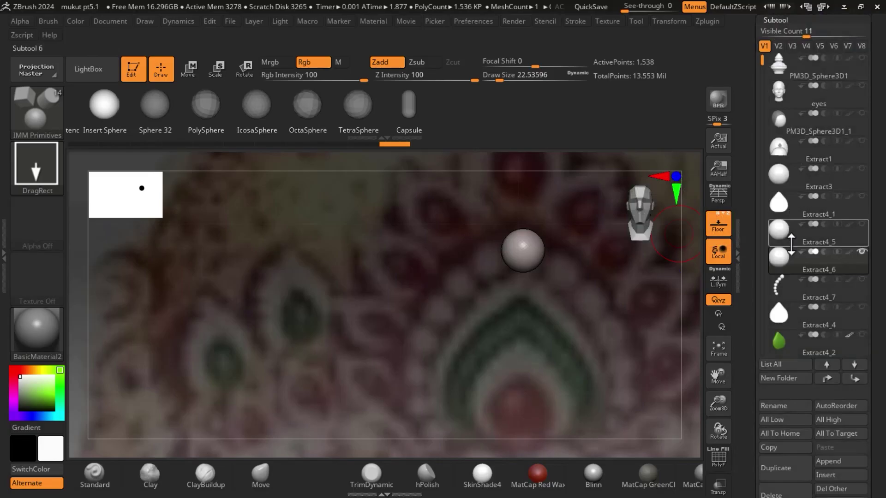
Step: Duplicate the Extract4_7 bead chain as Extract4_8
{"action": "left_click", "coordinate": [779, 290]}
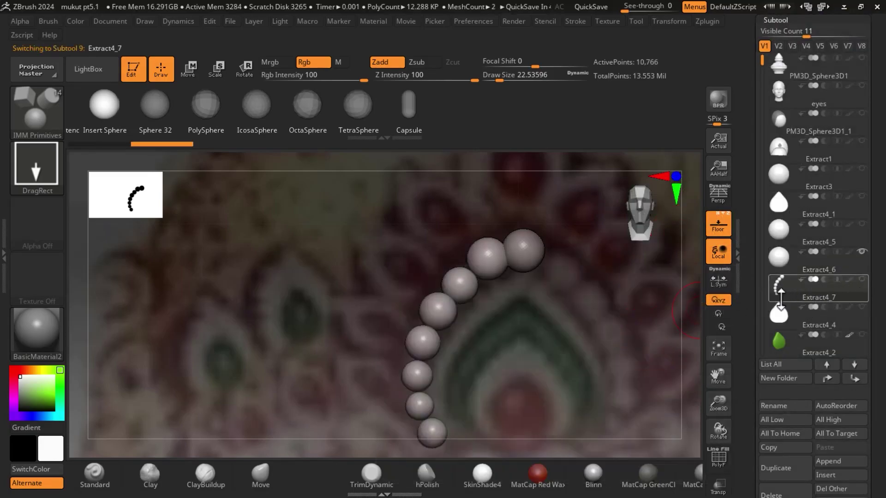
{"action": "left_click_drag", "start_coordinate": [754, 305], "coordinate": [752, 244]}
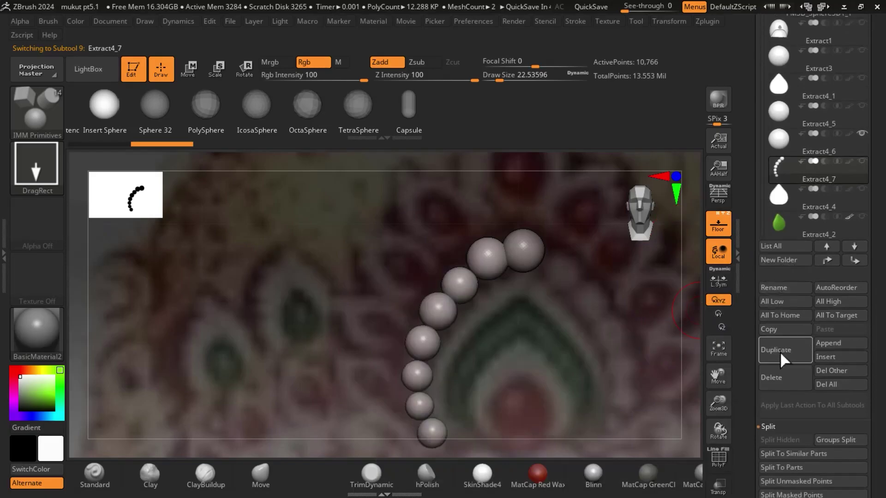
{"action": "left_click", "coordinate": [775, 351]}
{"action": "left_click_drag", "start_coordinate": [752, 332], "coordinate": [752, 314]}
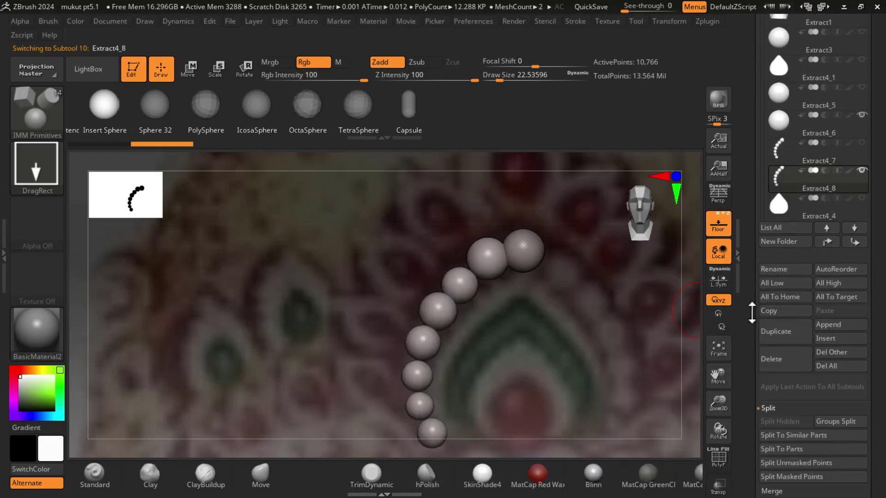
Step: Mirror Extract4_8 with Deformation > Mirror so it curves the opposite way
{"action": "scroll", "coordinate": [772, 313], "scroll_direction": "down", "scroll_amount": 10}
{"action": "left_click", "coordinate": [784, 327]}
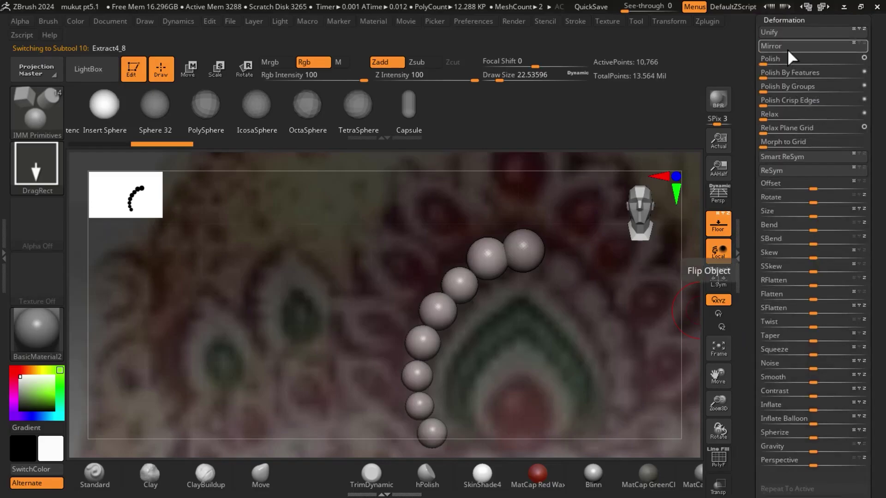
{"action": "left_click", "coordinate": [787, 48]}
{"action": "left_click_drag", "start_coordinate": [746, 55], "coordinate": [745, 142]}
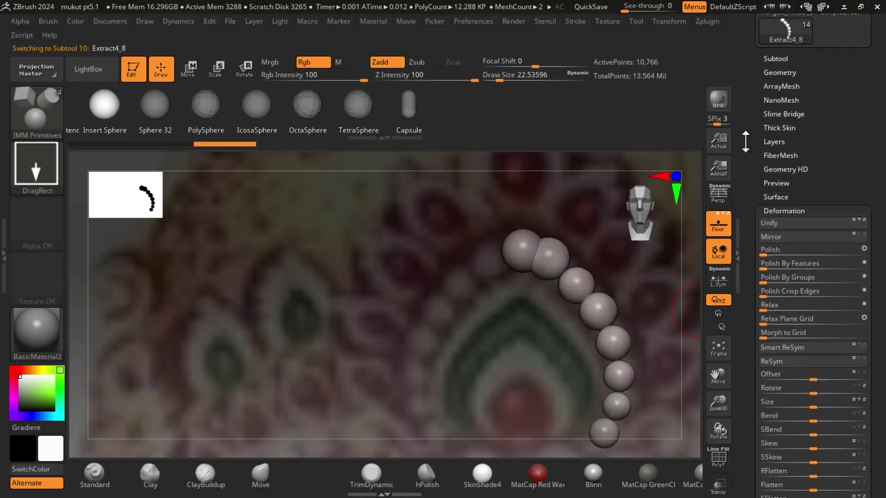
{"action": "left_click", "coordinate": [777, 59]}
{"action": "mouse_move", "coordinate": [779, 287]}
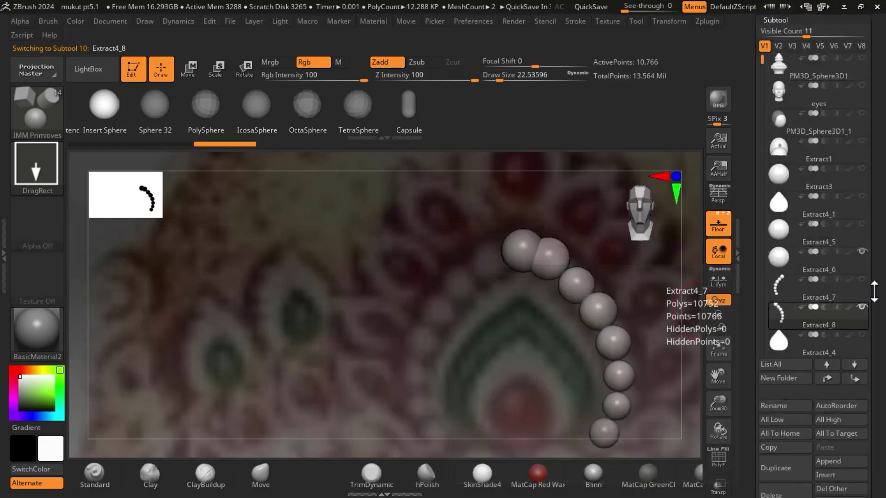
Step: Show Extract4_7 and slide the right bead half along X to close the arch, then reselect Extract4_7
{"action": "left_click", "coordinate": [860, 279]}
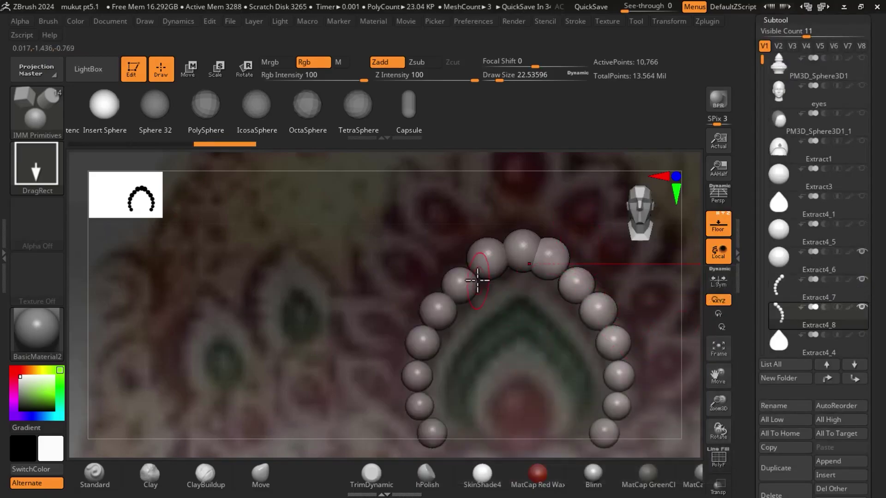
{"action": "key", "text": "ctrl+z"}
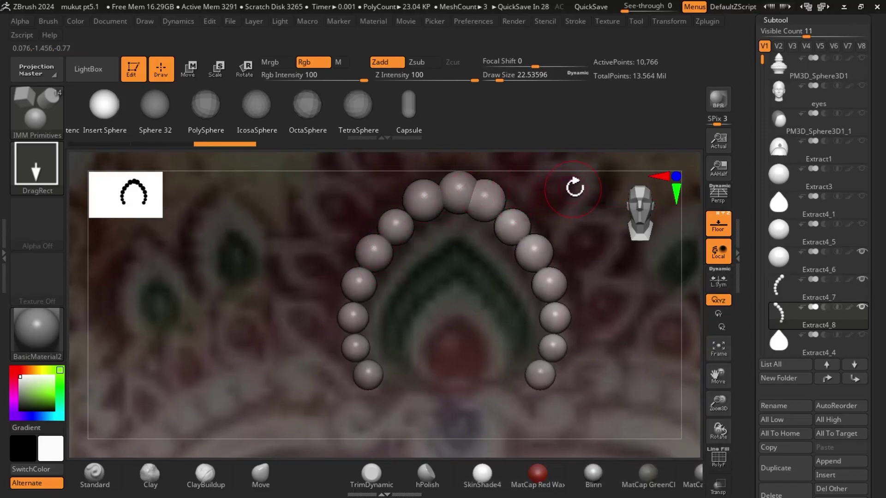
{"action": "key", "text": "w"}
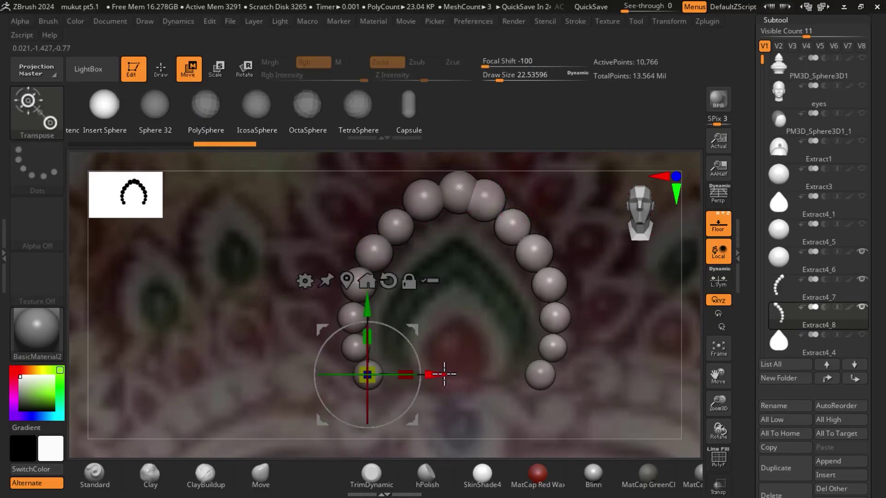
{"action": "left_click_drag", "start_coordinate": [444, 374], "coordinate": [452, 374]}
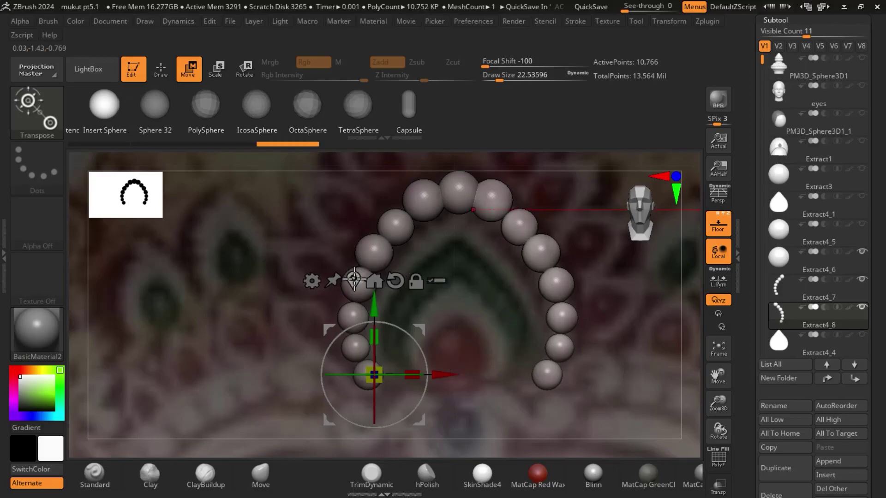
{"action": "left_click", "coordinate": [354, 279]}
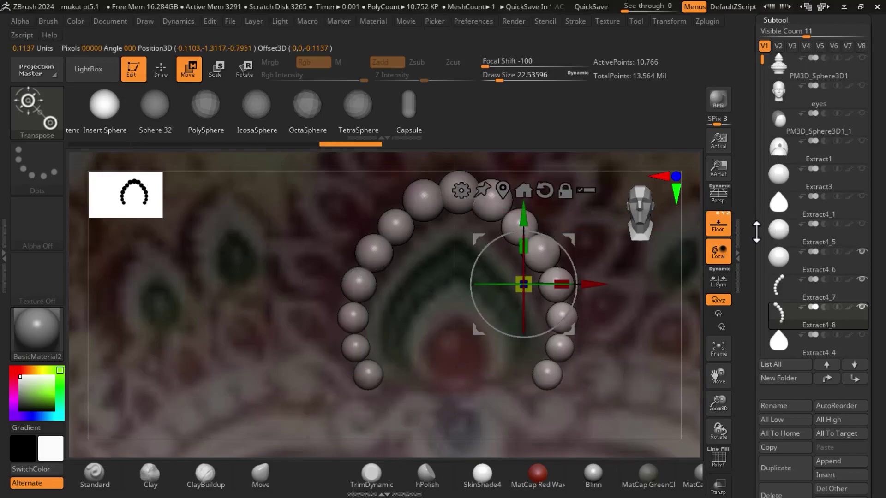
{"action": "scroll", "coordinate": [756, 232], "scroll_direction": "up", "scroll_amount": 1}
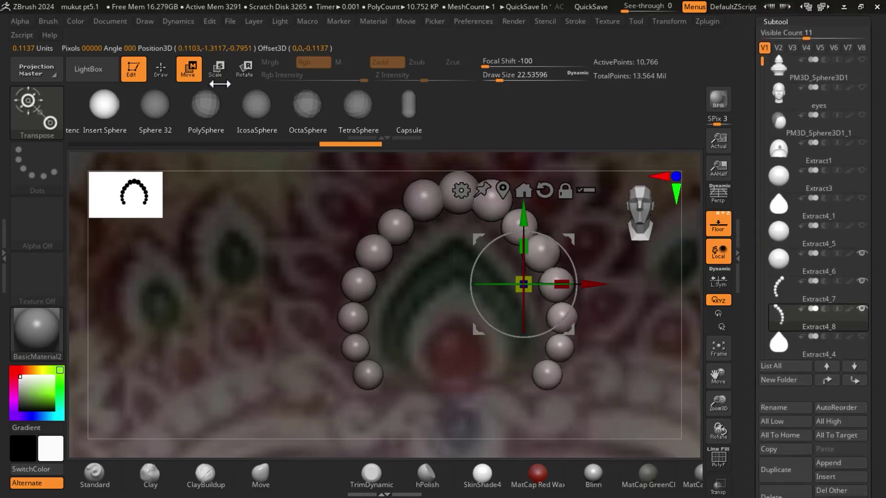
{"action": "left_click", "coordinate": [160, 69]}
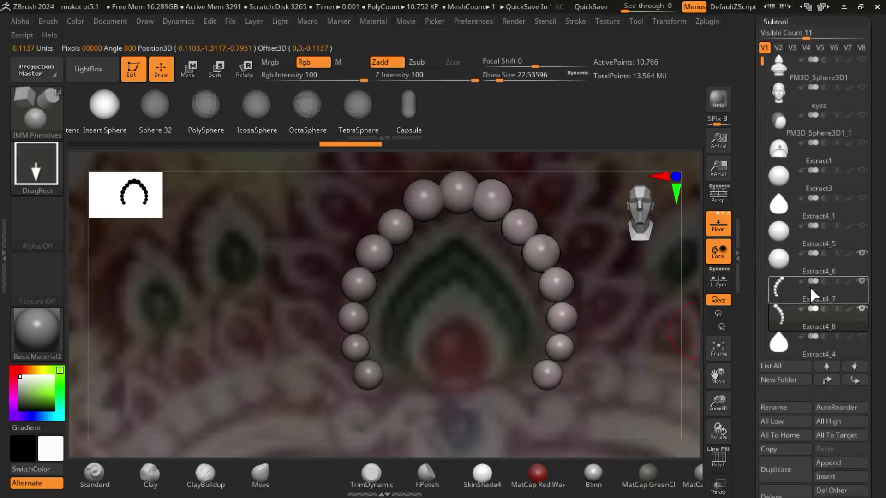
{"action": "left_click", "coordinate": [779, 290]}
{"action": "mouse_move", "coordinate": [817, 291]}
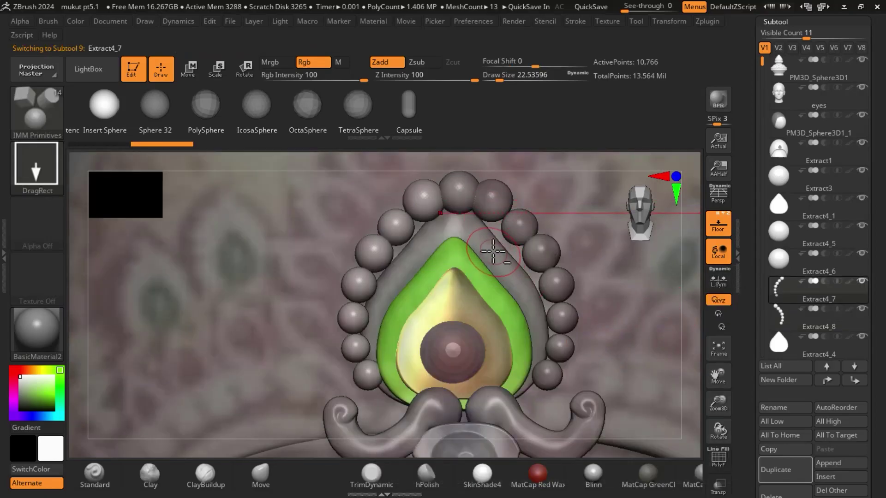
Step: Select Extract4_4, check the crown reference photo, then smooth and reshape the backing plate
{"action": "left_click", "coordinate": [499, 240], "text": "alt"}
{"action": "key", "text": "alt+Tab"}
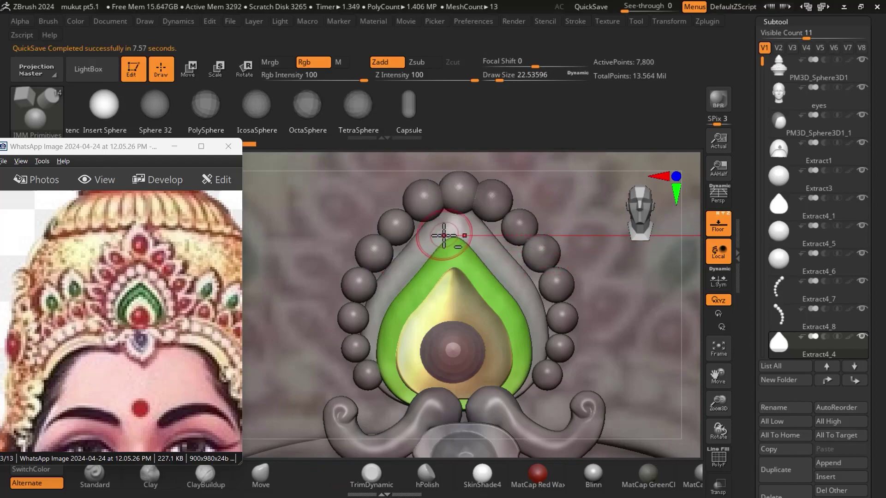
{"action": "key", "text": "shift+f"}
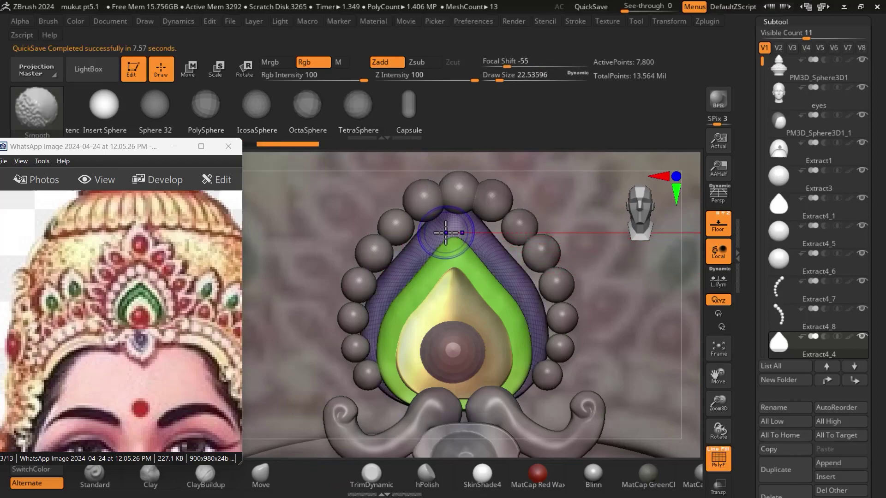
{"action": "key", "text": "shift+f"}
{"action": "left_click", "coordinate": [261, 475]}
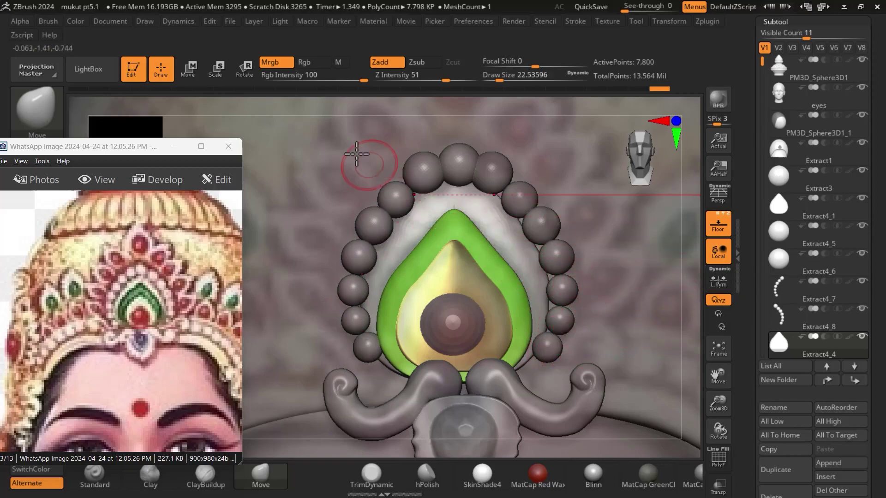
Step: Nudge Extract4_4 sideways, then slide Extract4_8's bead half slightly left toward the centre
{"action": "left_click", "coordinate": [187, 70]}
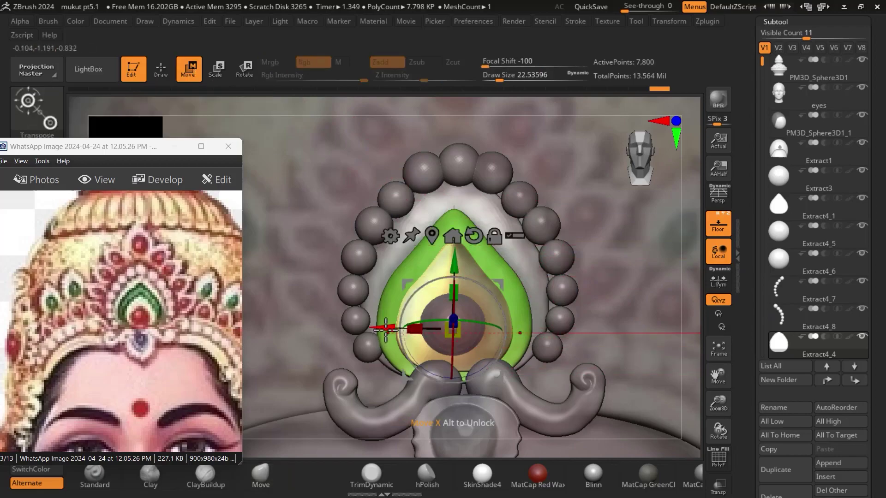
{"action": "left_click_drag", "start_coordinate": [386, 327], "coordinate": [421, 306]}
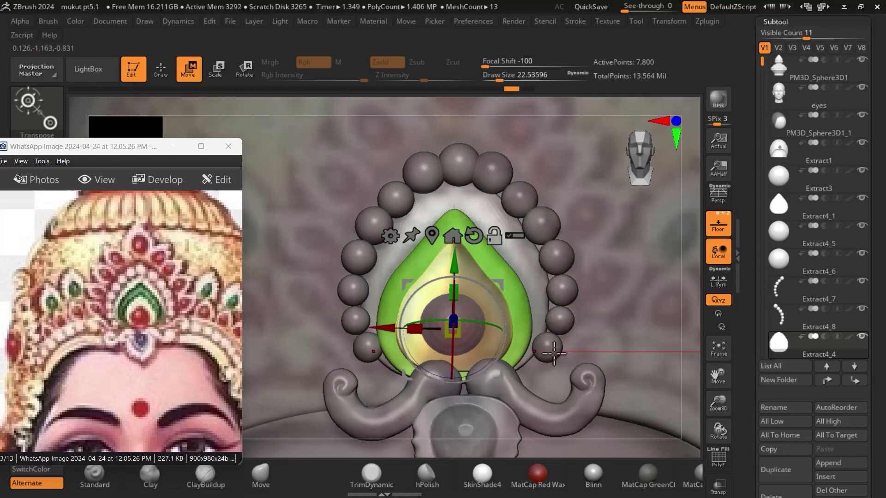
{"action": "left_click", "coordinate": [561, 258], "text": "alt"}
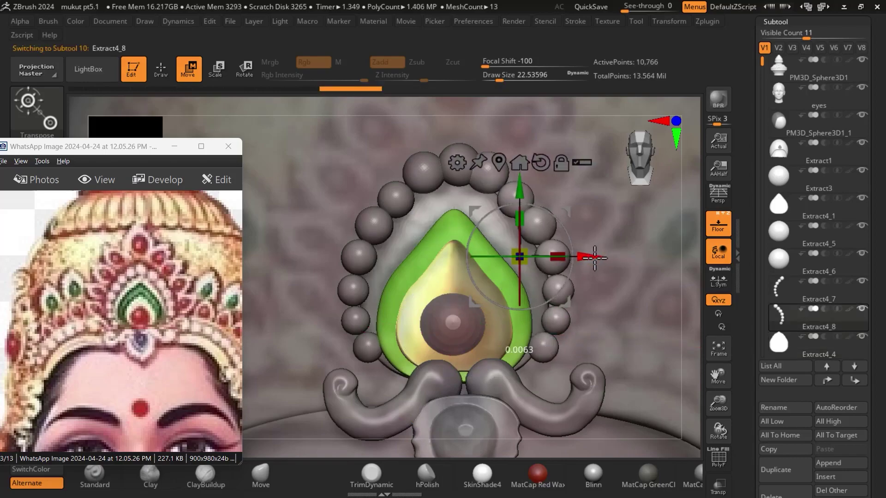
{"action": "left_click_drag", "start_coordinate": [599, 258], "coordinate": [592, 258]}
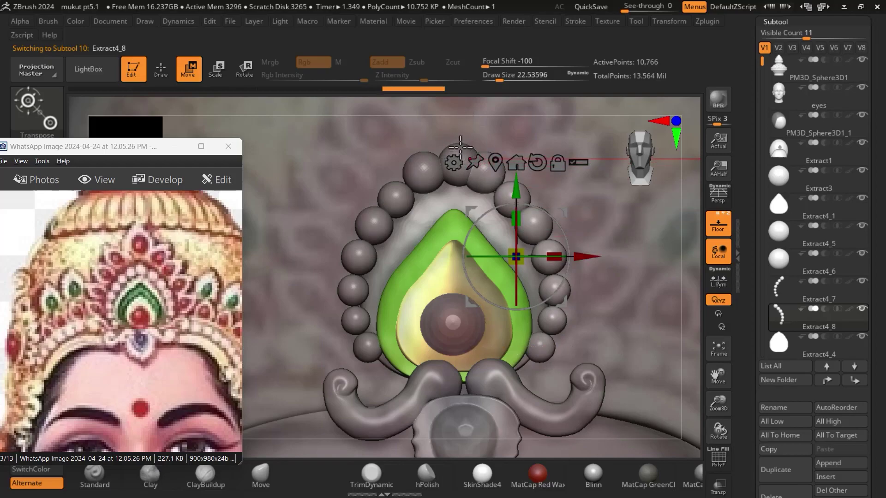
Step: Raise the Extract4_6 top bead and centre it horizontally above the bead arch
{"action": "left_click", "coordinate": [160, 70]}
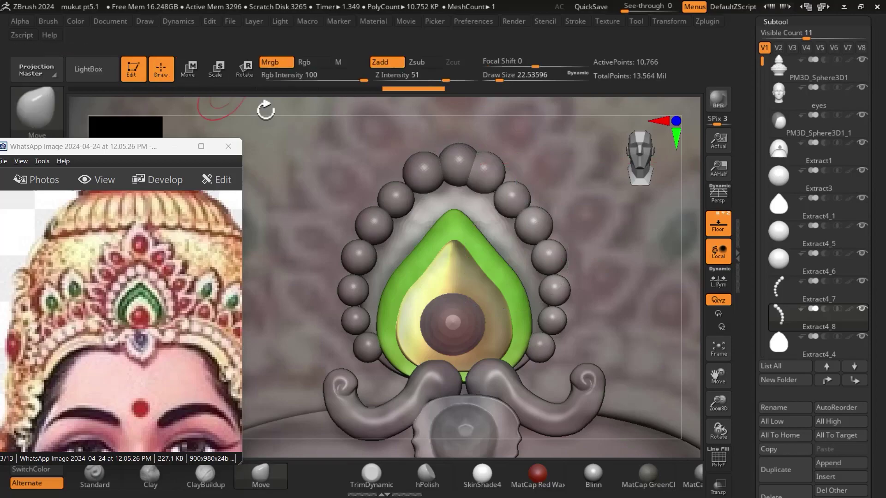
{"action": "left_click", "coordinate": [460, 149], "text": "alt"}
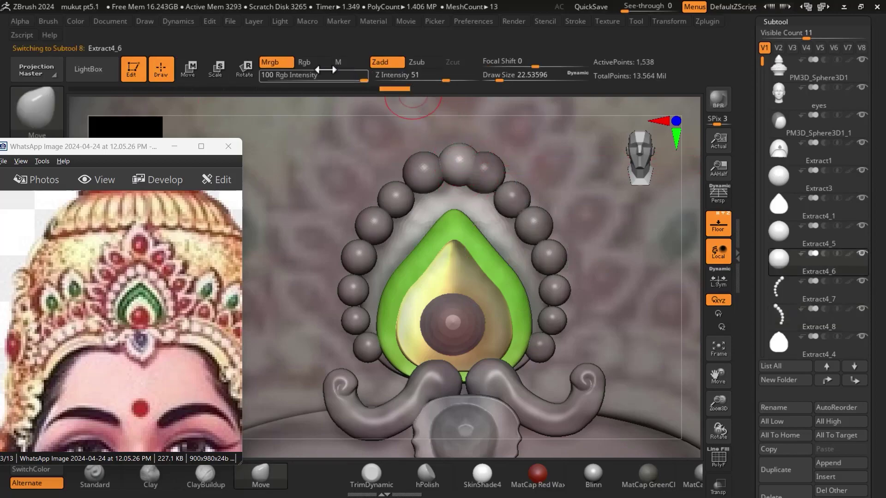
{"action": "left_click", "coordinate": [189, 69]}
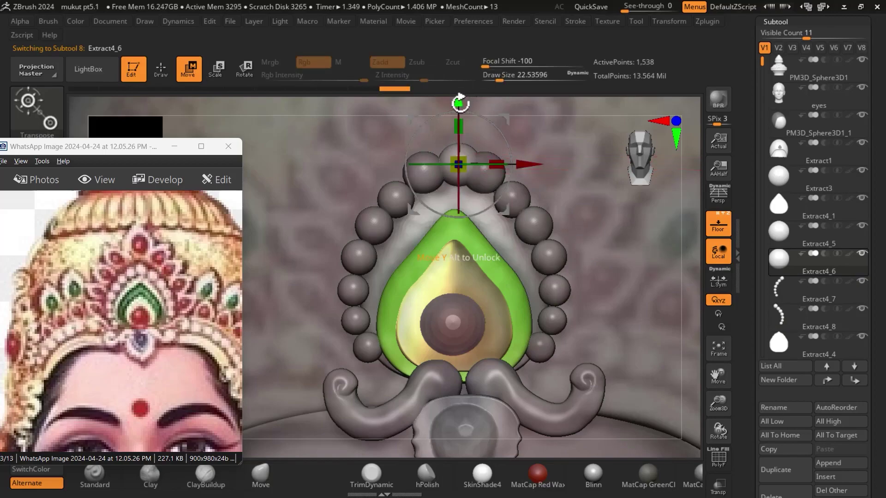
{"action": "left_click_drag", "start_coordinate": [460, 102], "coordinate": [460, 94]}
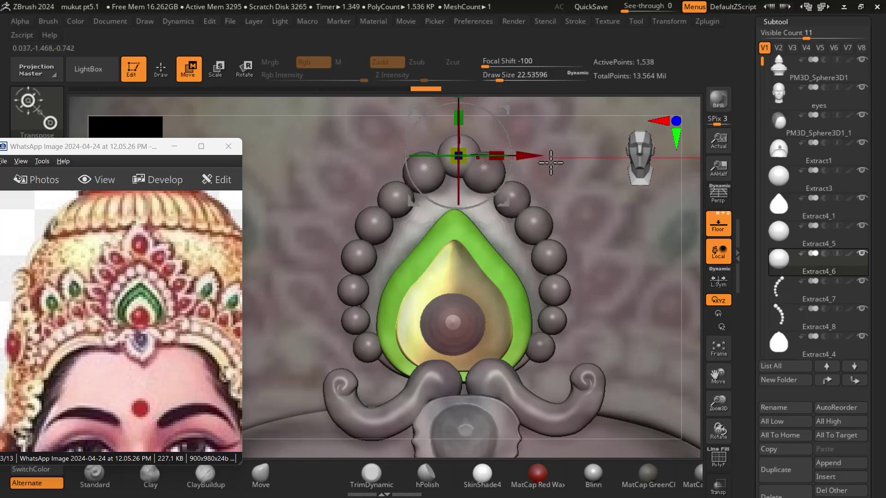
{"action": "left_click_drag", "start_coordinate": [541, 157], "coordinate": [537, 156]}
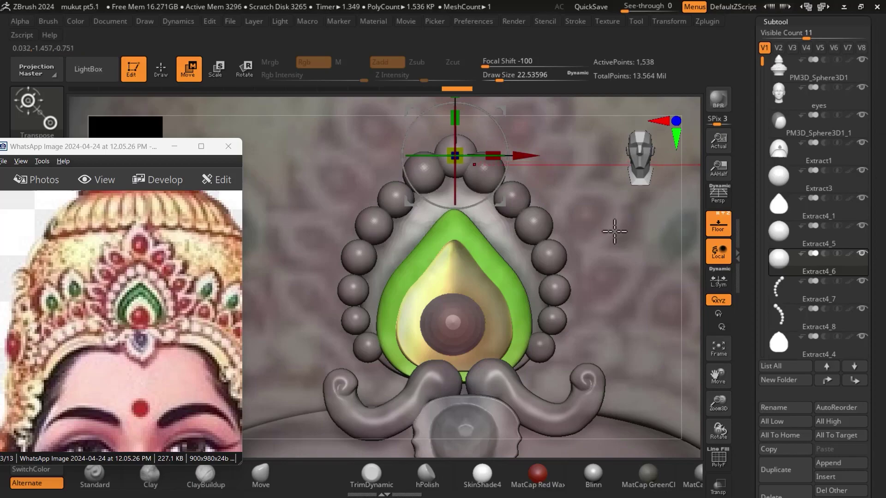
{"action": "key", "text": "alt+Tab"}
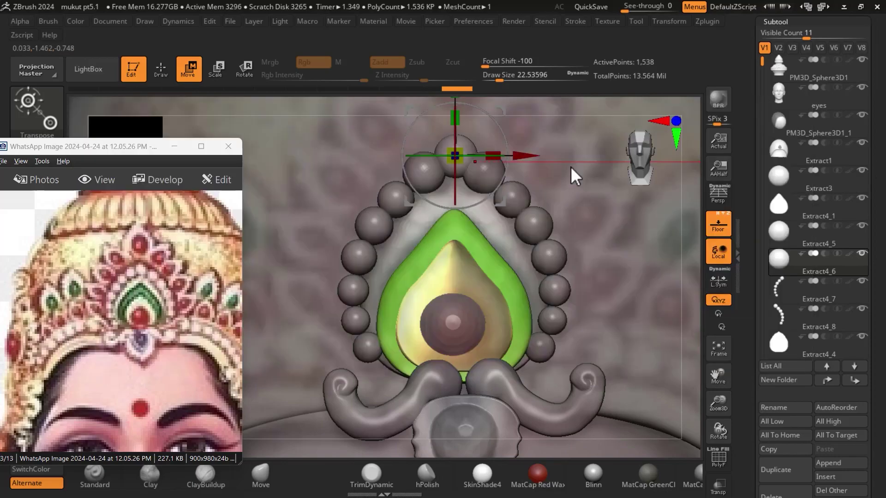